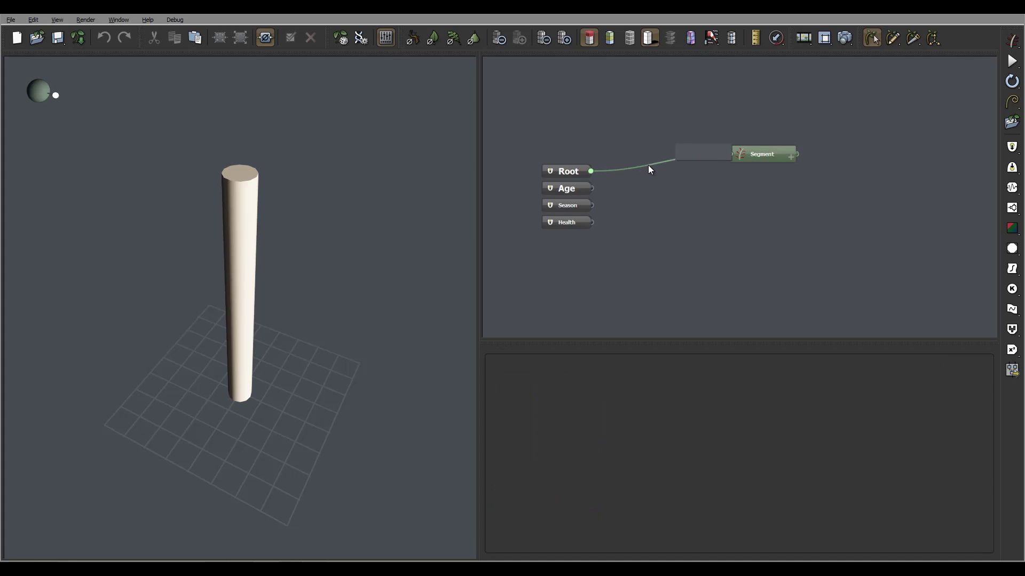
# - Delete the link between Root and Segment, and add a Hydra geometry node connected to Root
pyautogui.click(649, 166)
pyautogui.press('Delete')
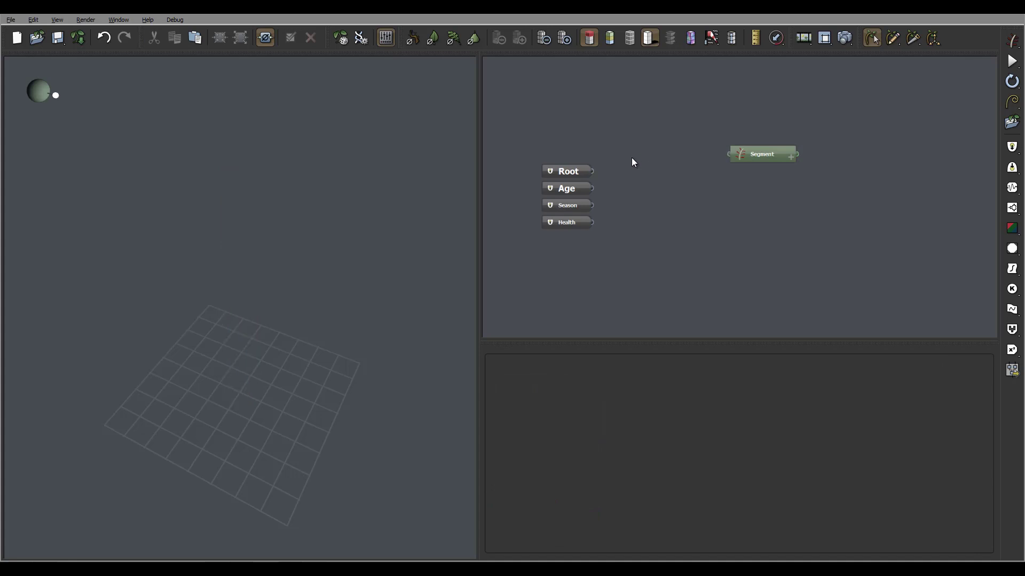
pyautogui.rightClick(634, 161)
pyautogui.moveTo(670, 167)
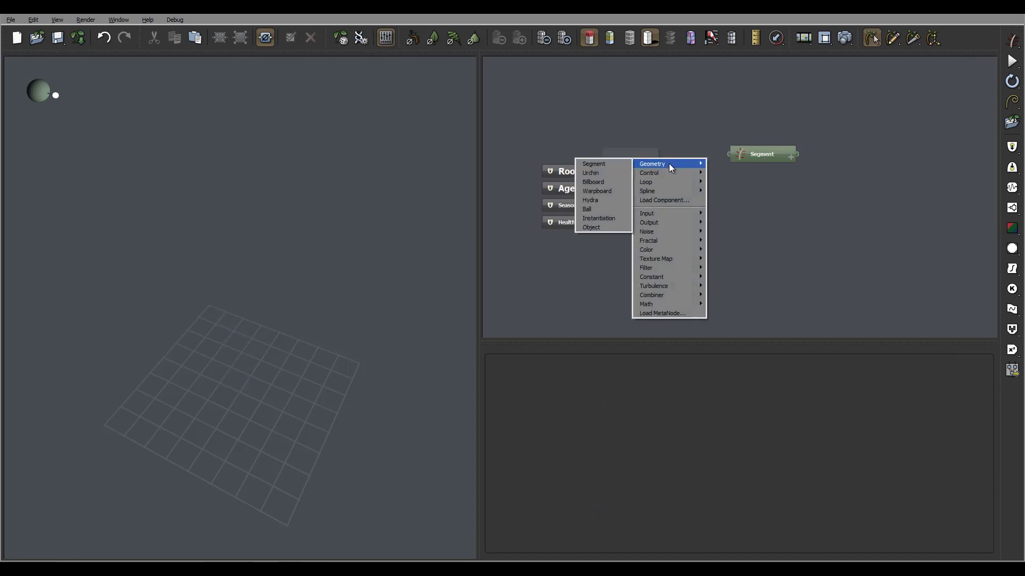
pyautogui.click(606, 200)
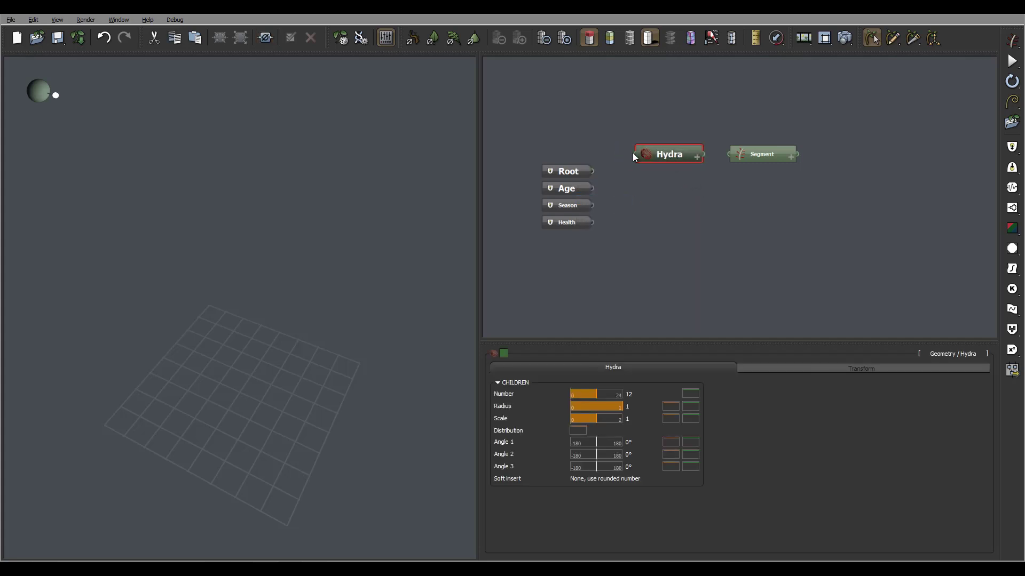
pyautogui.moveTo(635, 154); pyautogui.dragTo(591, 171)
# - Rename the Hydra node as Blades
pyautogui.doubleClick(677, 157)
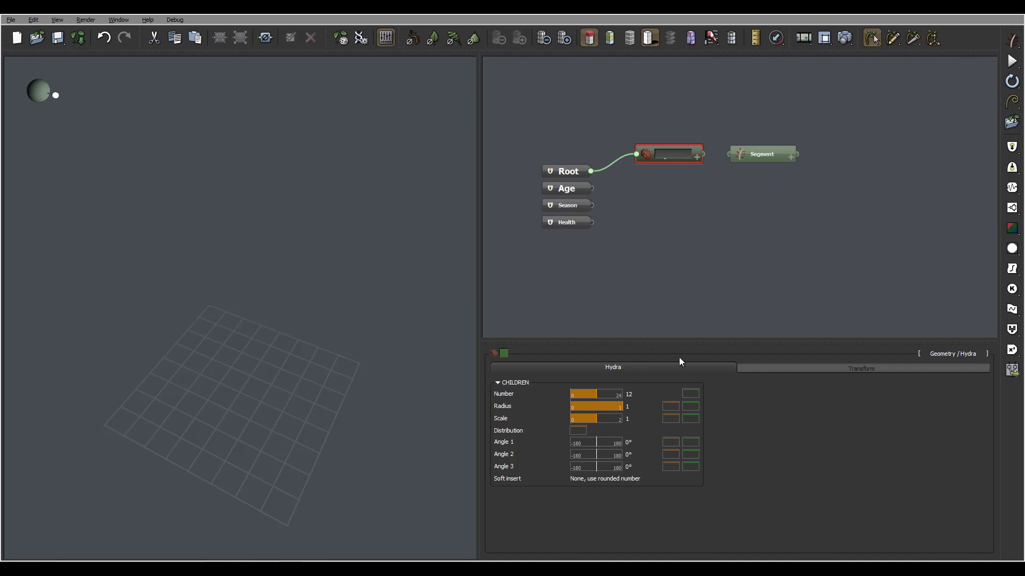
pyautogui.write('Blades')
pyautogui.press('Return')
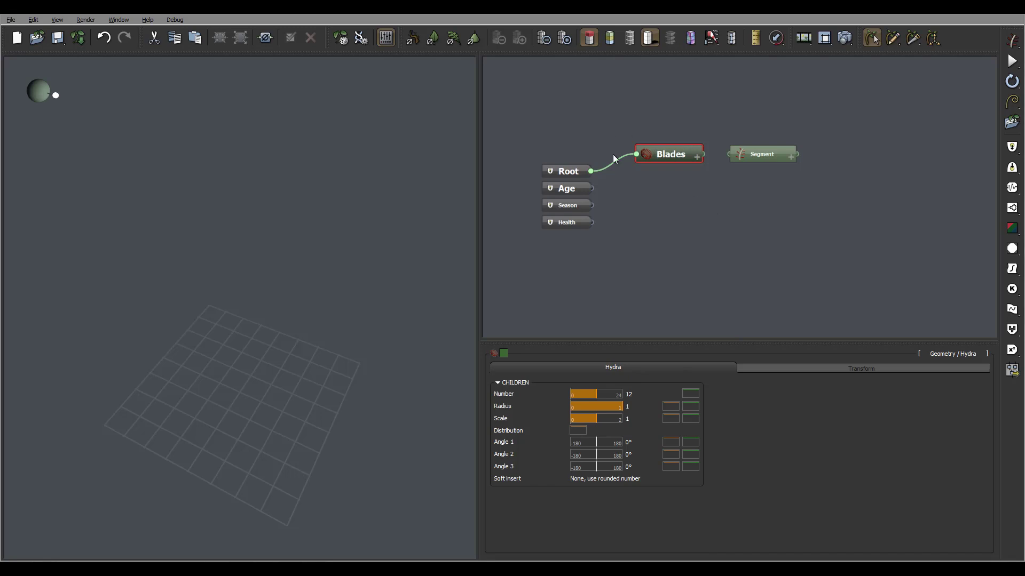
# - Rearrange the Blades and Segment nodes side by side in the graph and connect Segment to the output of Blades
pyautogui.moveTo(729, 156); pyautogui.dragTo(738, 152)
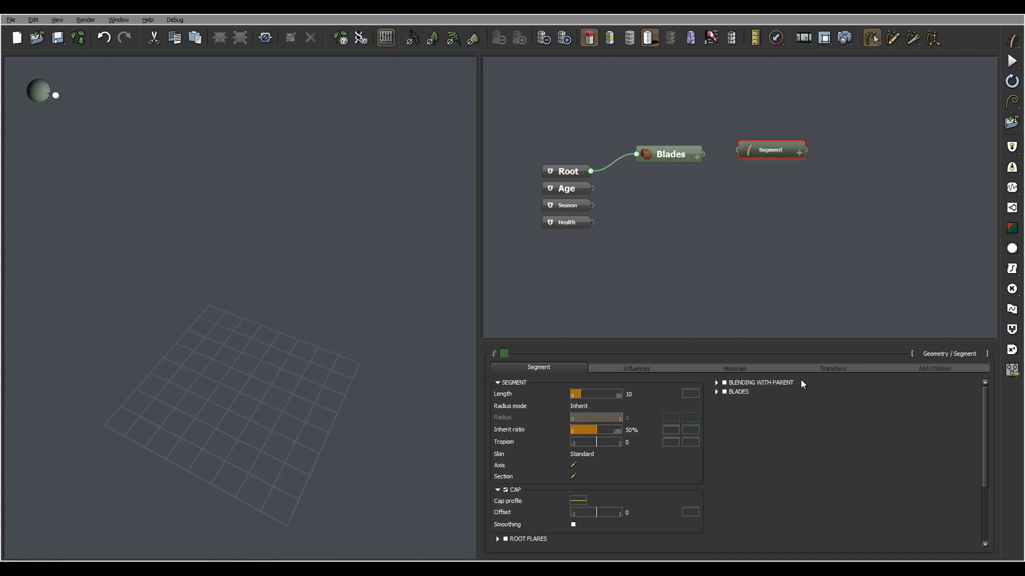
pyautogui.moveTo(709, 185); pyautogui.dragTo(670, 194, button='middle')
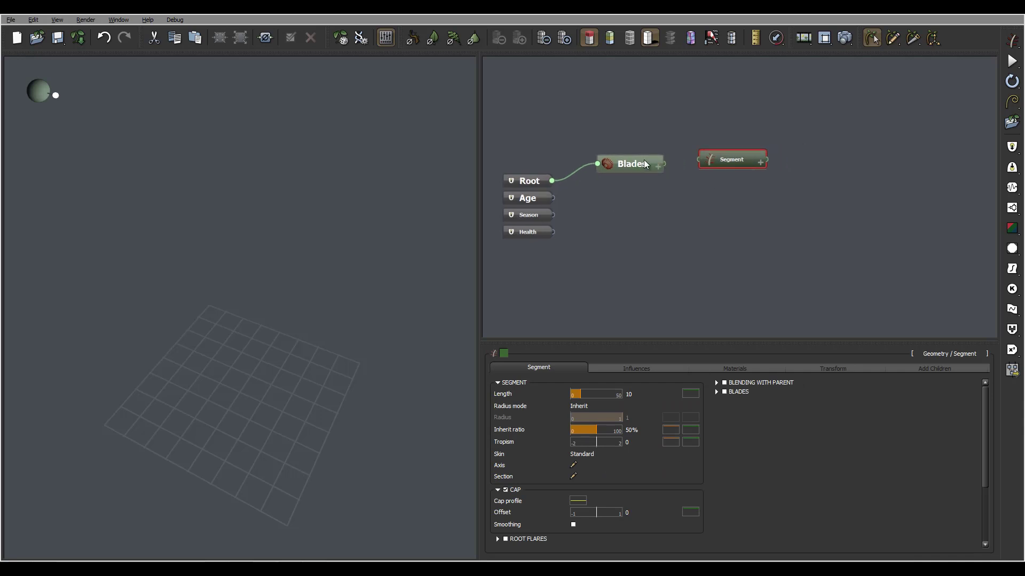
pyautogui.moveTo(640, 158); pyautogui.dragTo(615, 140)
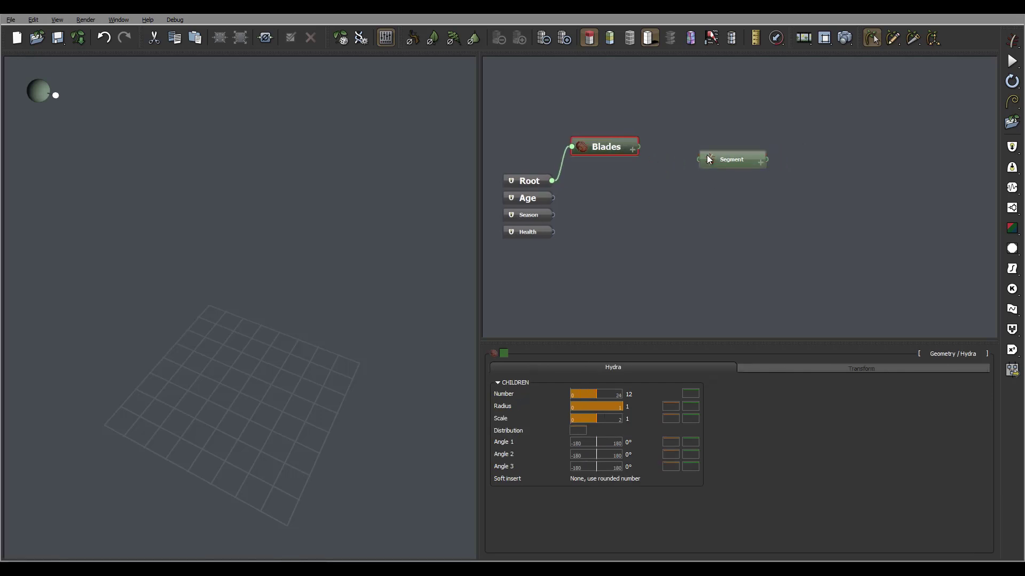
pyautogui.moveTo(735, 158); pyautogui.dragTo(704, 145)
pyautogui.moveTo(306, 222); pyautogui.dragTo(354, 183)
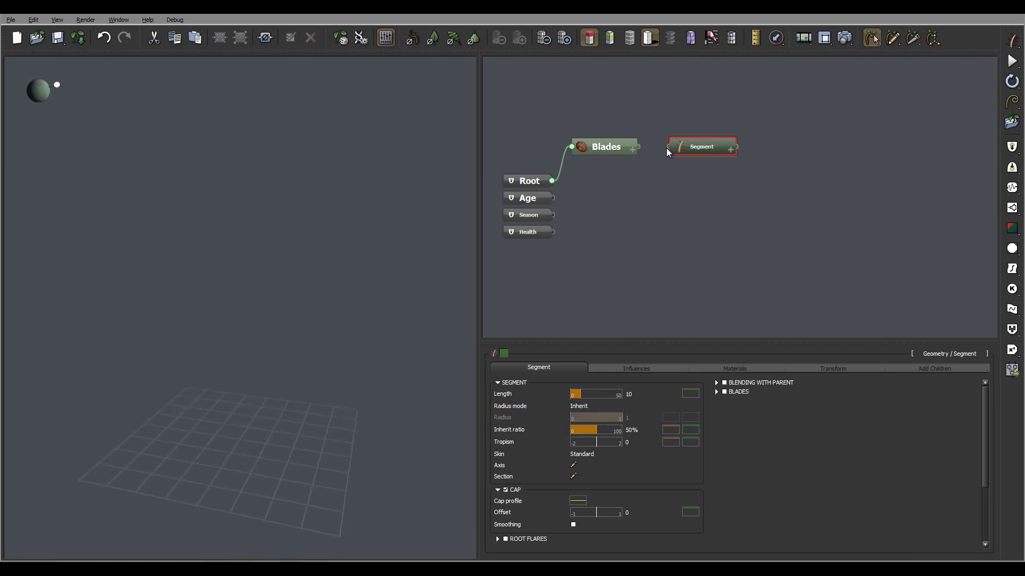
pyautogui.moveTo(667, 149); pyautogui.dragTo(636, 147)
pyautogui.moveTo(385, 293); pyautogui.dragTo(270, 357)
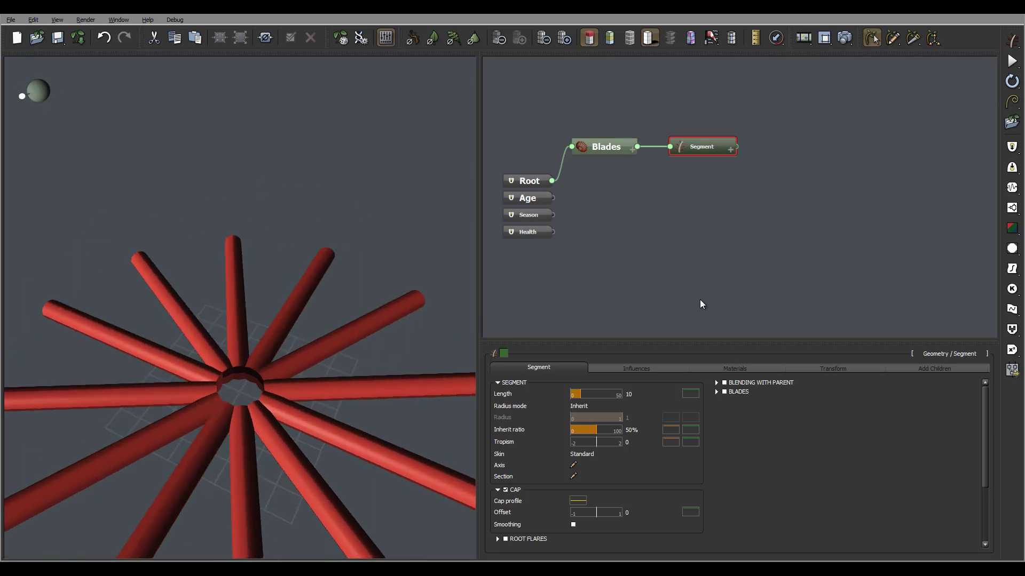
# - Give the Blades node's number of children a random variation of 4
pyautogui.click(606, 146)
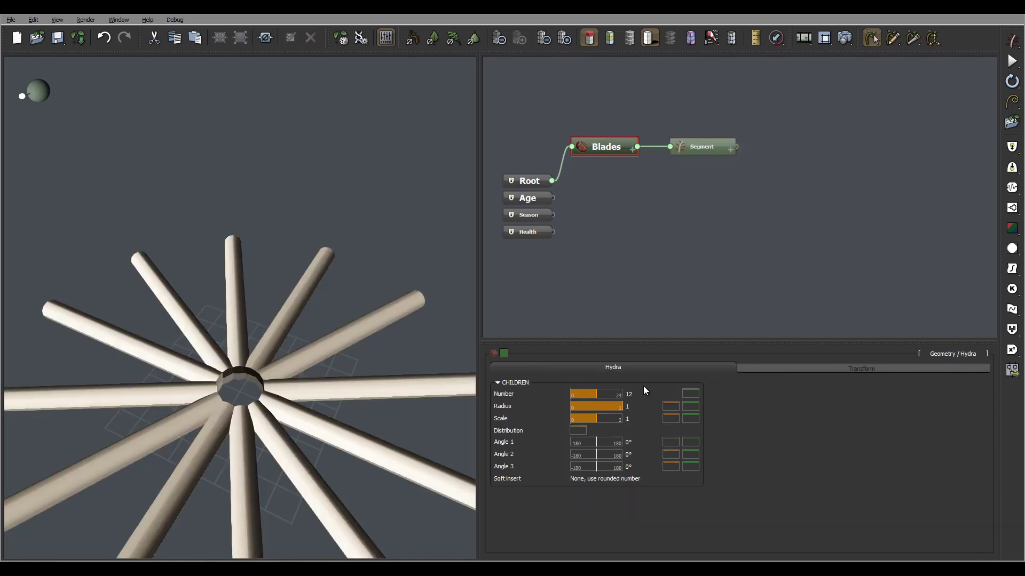
pyautogui.moveTo(323, 366); pyautogui.dragTo(347, 363)
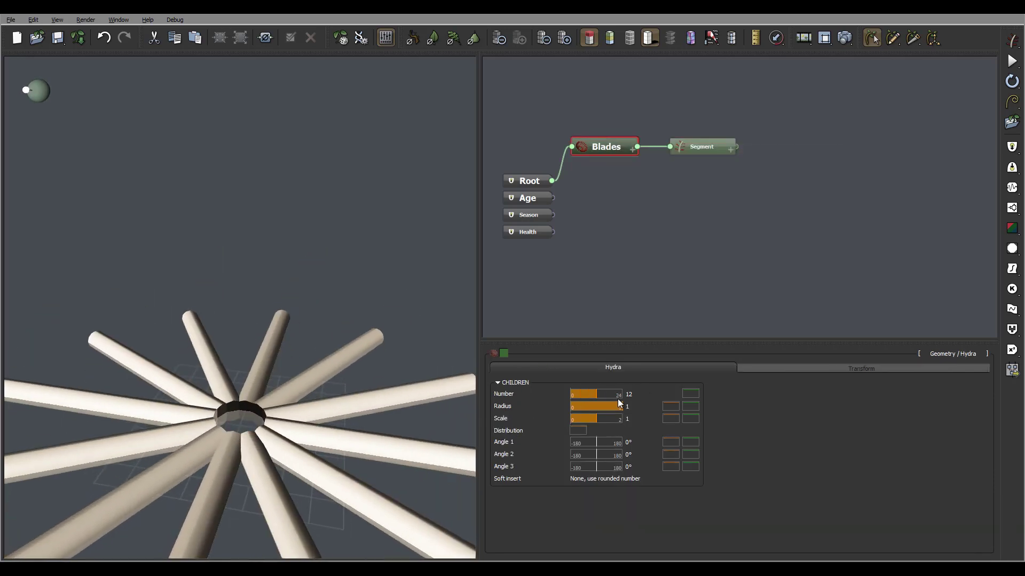
pyautogui.moveTo(635, 395)
pyautogui.doubleClick(653, 395)
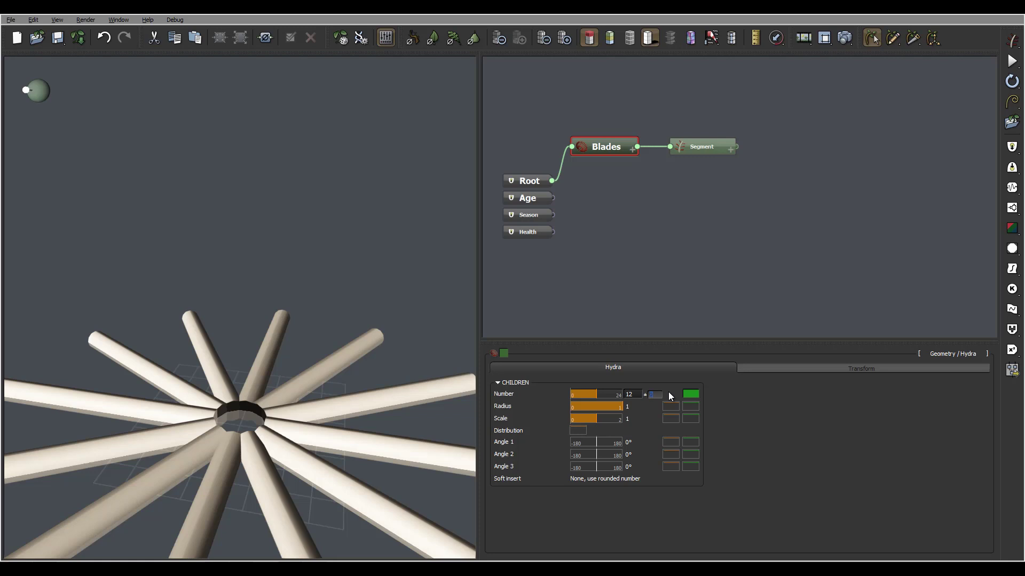
pyautogui.write('2')
pyautogui.click(424, 325)
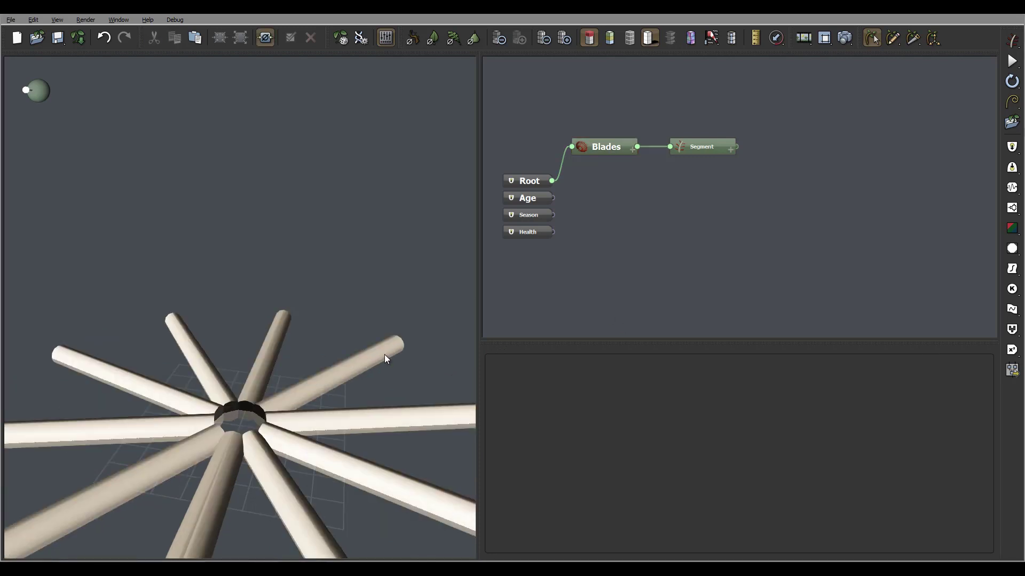
# - Set the variation of the Blades node's child scale to 0.2
pyautogui.click(620, 143)
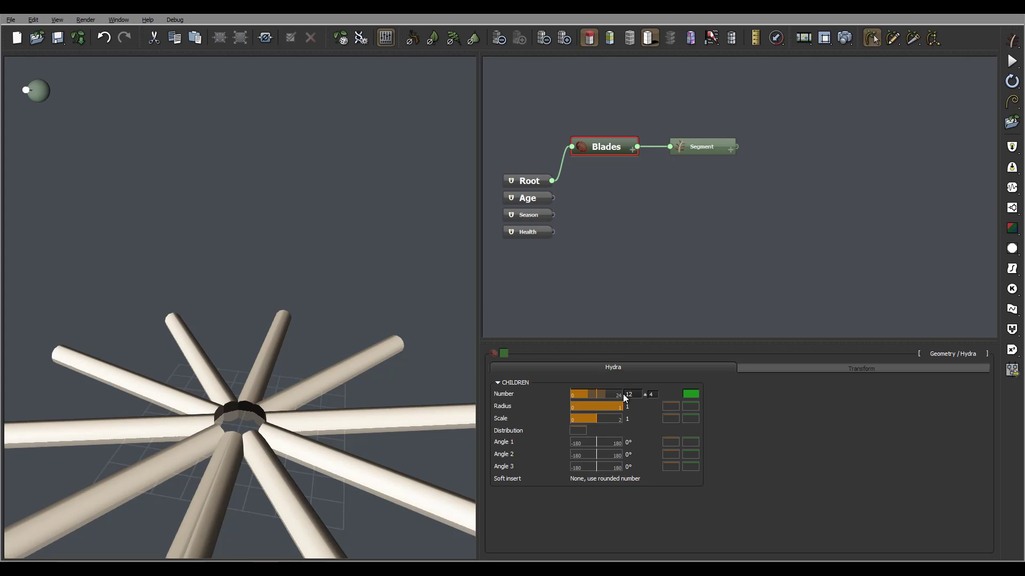
pyautogui.moveTo(286, 419)
pyautogui.mouseDown()
pyautogui.moveTo(329, 460)
pyautogui.moveTo(331, 402)
pyautogui.moveTo(321, 418)
pyautogui.moveTo(293, 422)
pyautogui.mouseUp()
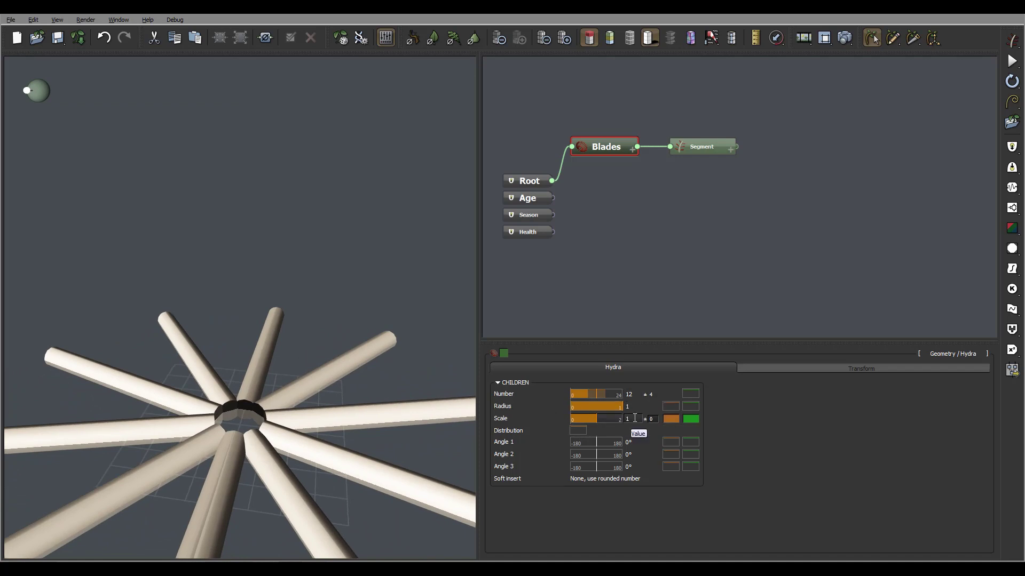
pyautogui.doubleClick(635, 419)
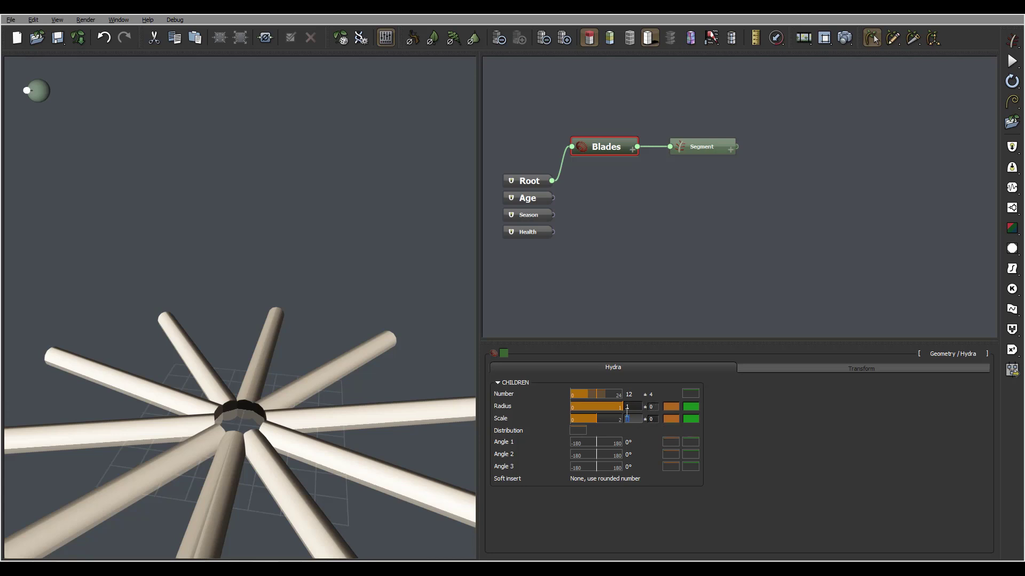
pyautogui.moveTo(329, 386); pyautogui.dragTo(369, 395)
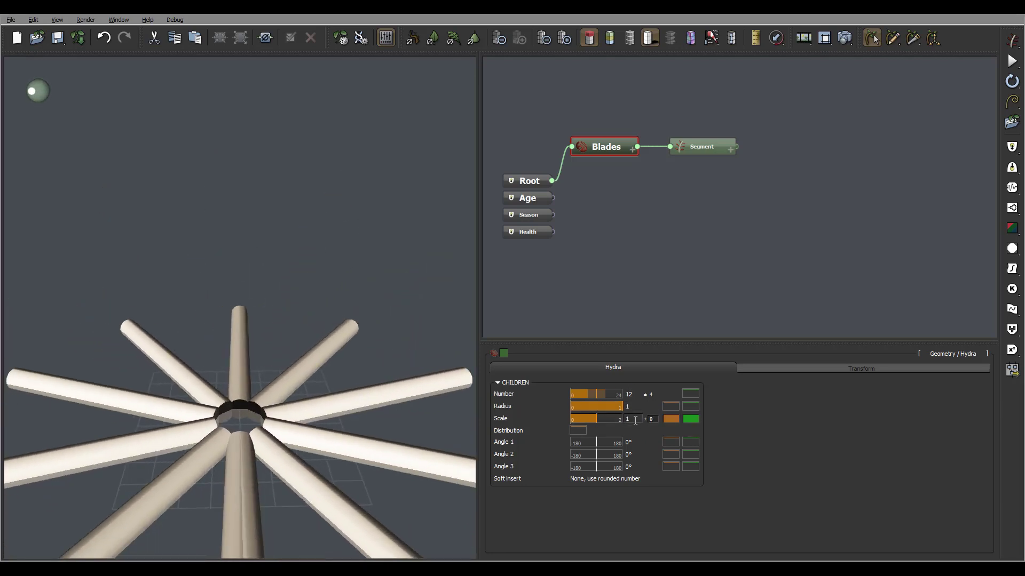
pyautogui.click(651, 421)
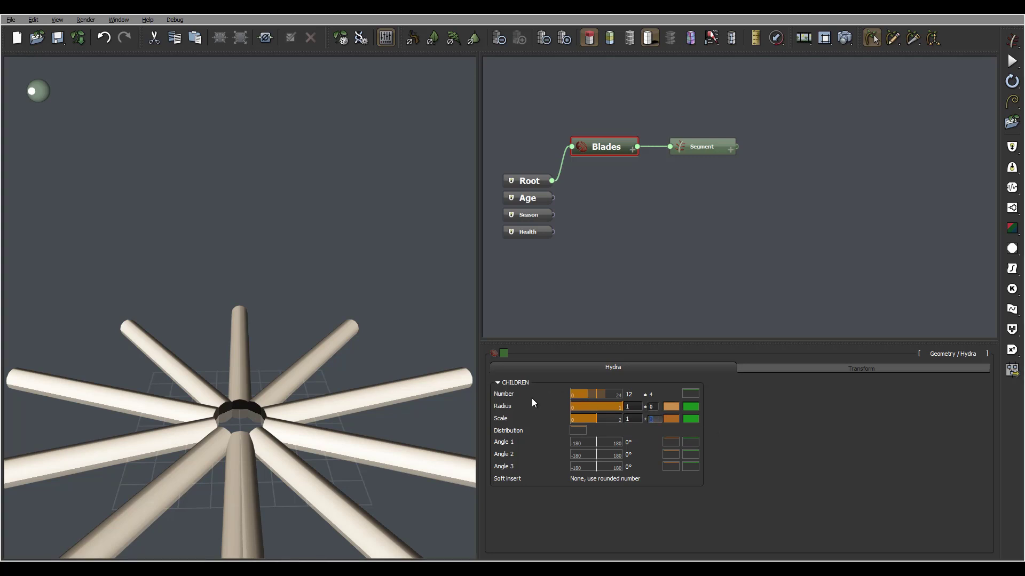
pyautogui.write('0')
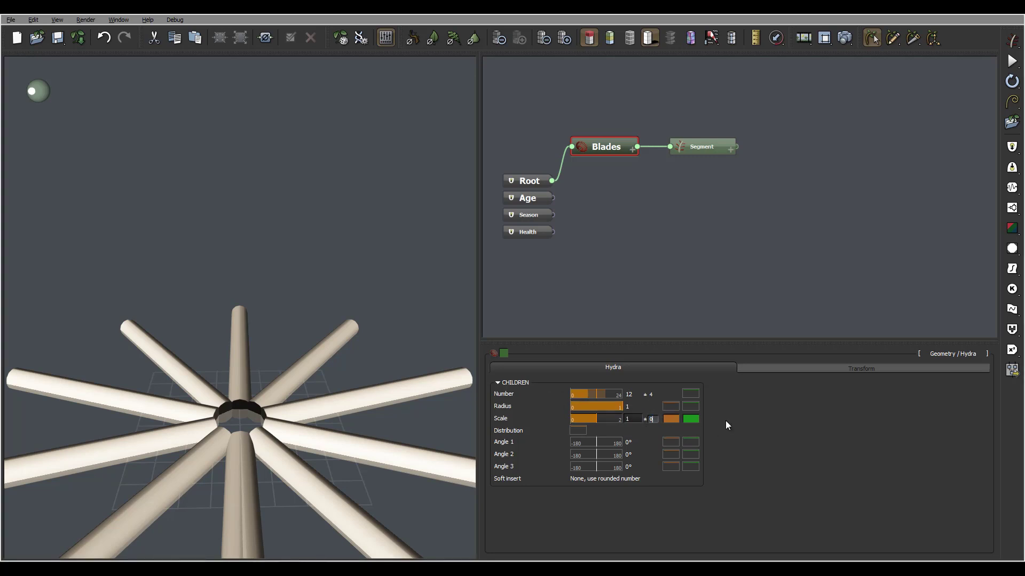
pyautogui.write('.2')
pyautogui.press('Return')
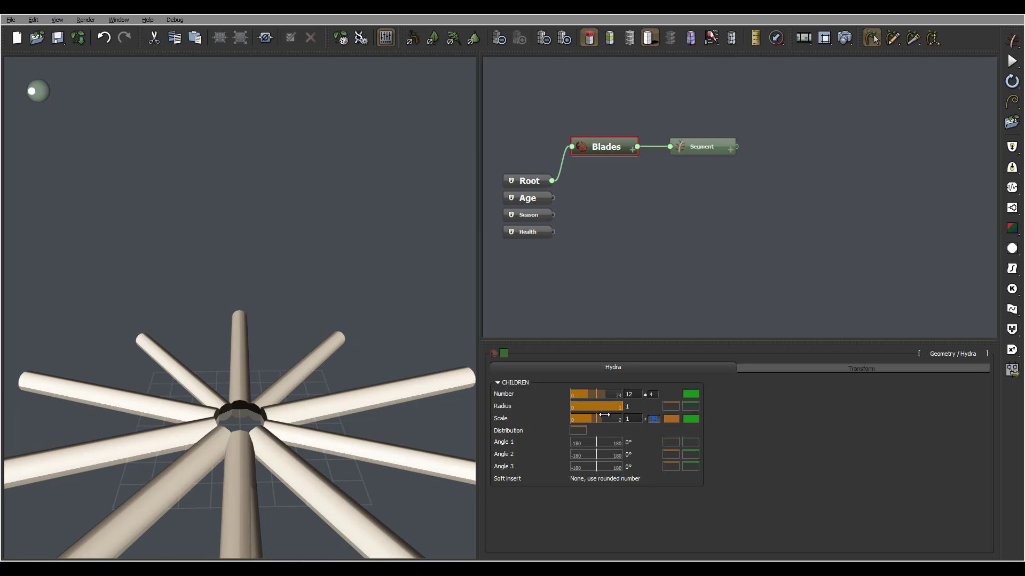
# - Set Angle 1 of the Blades node to 50° with a variation of 15
pyautogui.moveTo(366, 419); pyautogui.dragTo(369, 418)
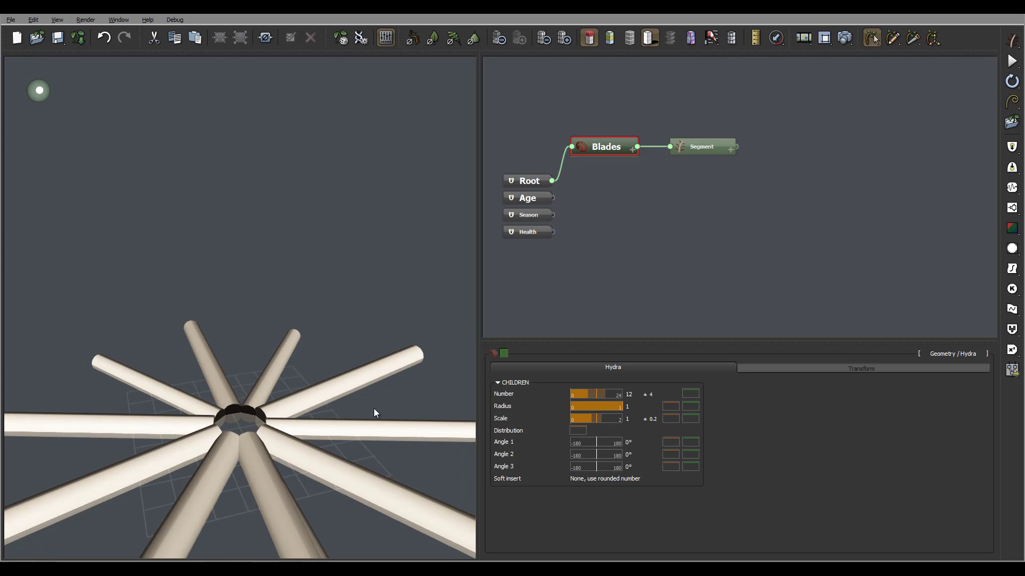
pyautogui.moveTo(375, 413); pyautogui.dragTo(269, 430)
pyautogui.moveTo(328, 363); pyautogui.dragTo(299, 411)
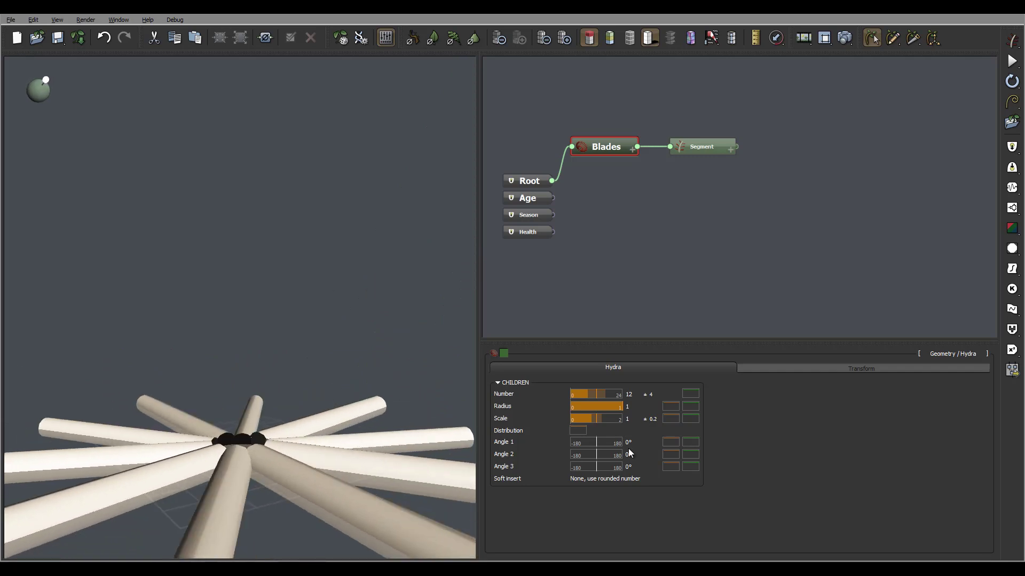
pyautogui.doubleClick(632, 443)
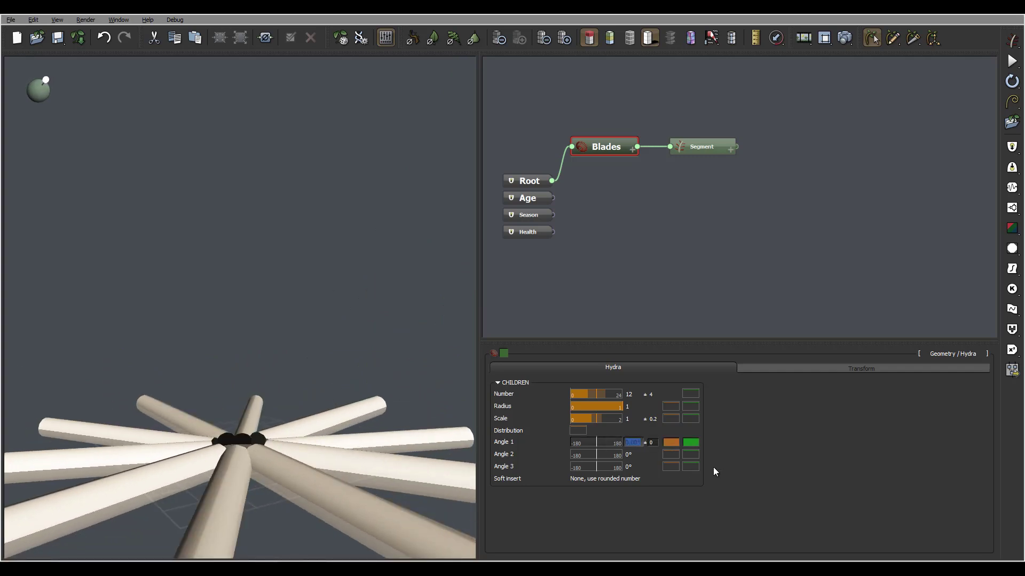
pyautogui.write('50')
pyautogui.press('Return')
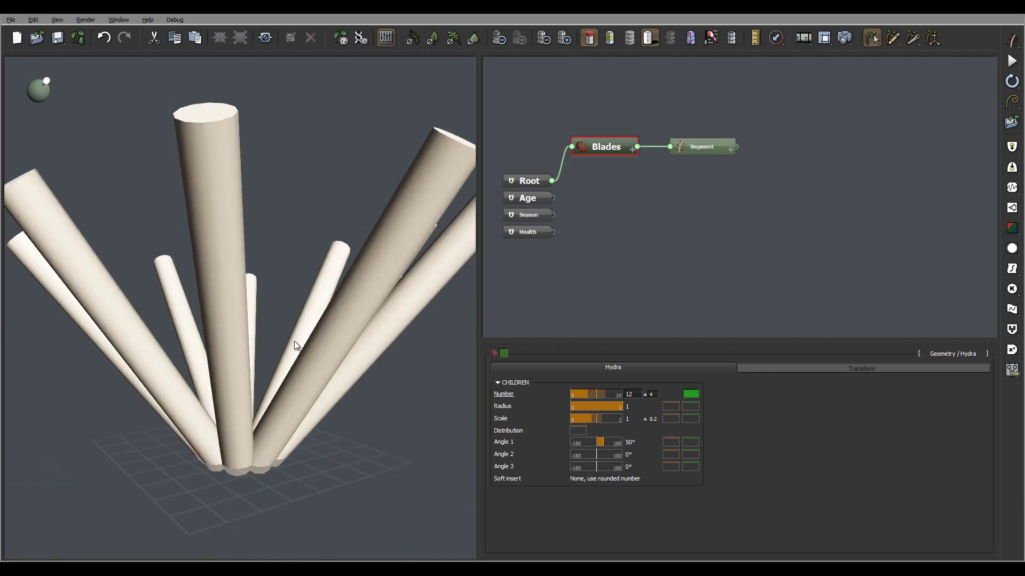
pyautogui.moveTo(295, 345); pyautogui.dragTo(208, 385)
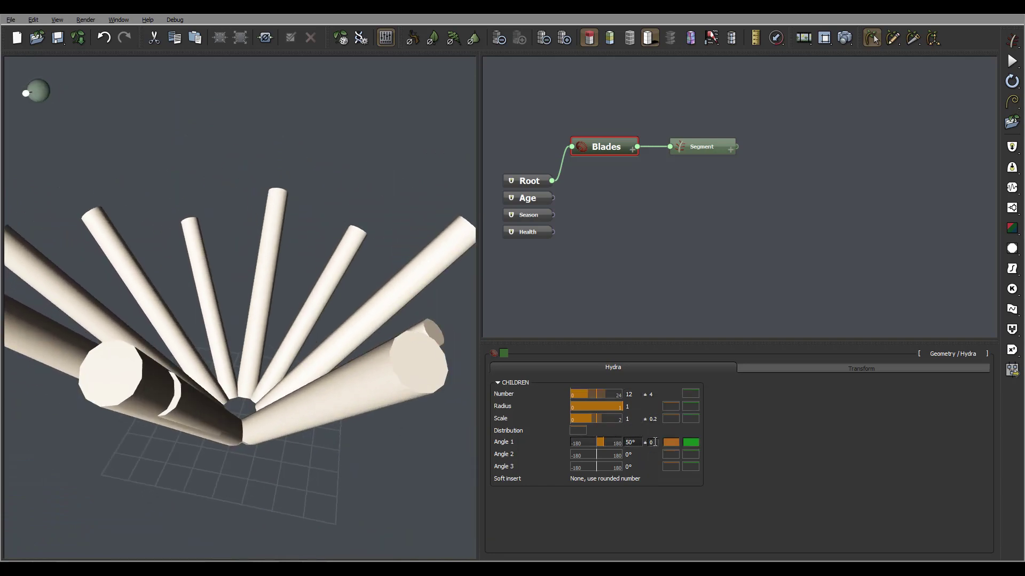
pyautogui.click(653, 443)
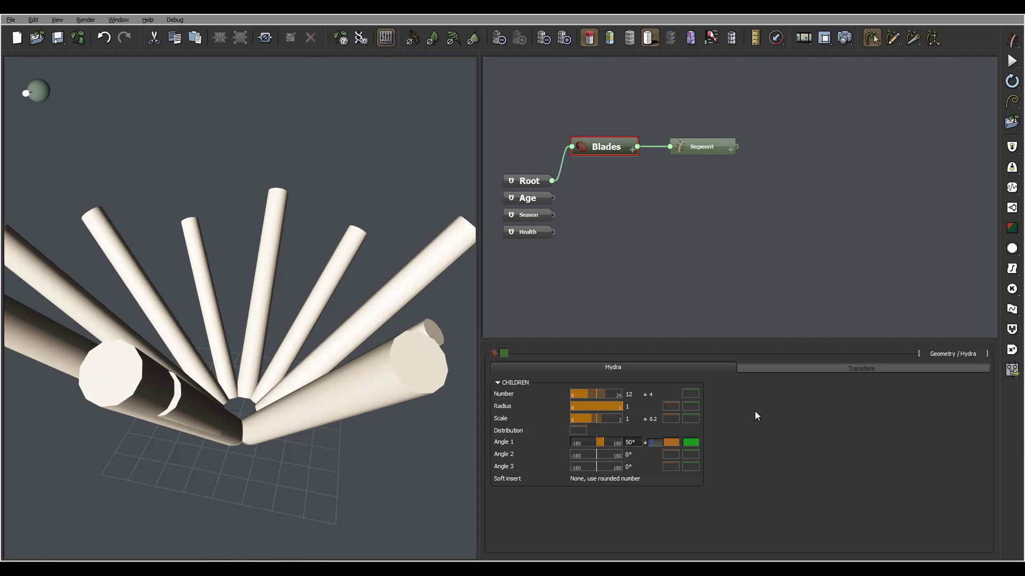
pyautogui.write('15')
pyautogui.press('Return')
# - Set Angle 2 of the Blades node to 15° with a variation of 5
pyautogui.moveTo(166, 238); pyautogui.dragTo(143, 291)
pyautogui.moveTo(617, 454)
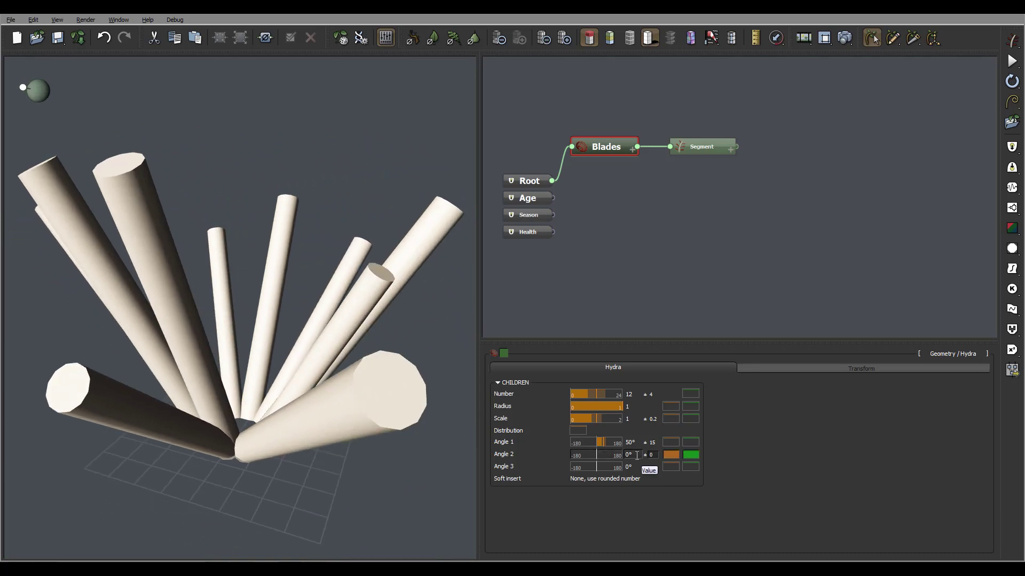
pyautogui.doubleClick(636, 455)
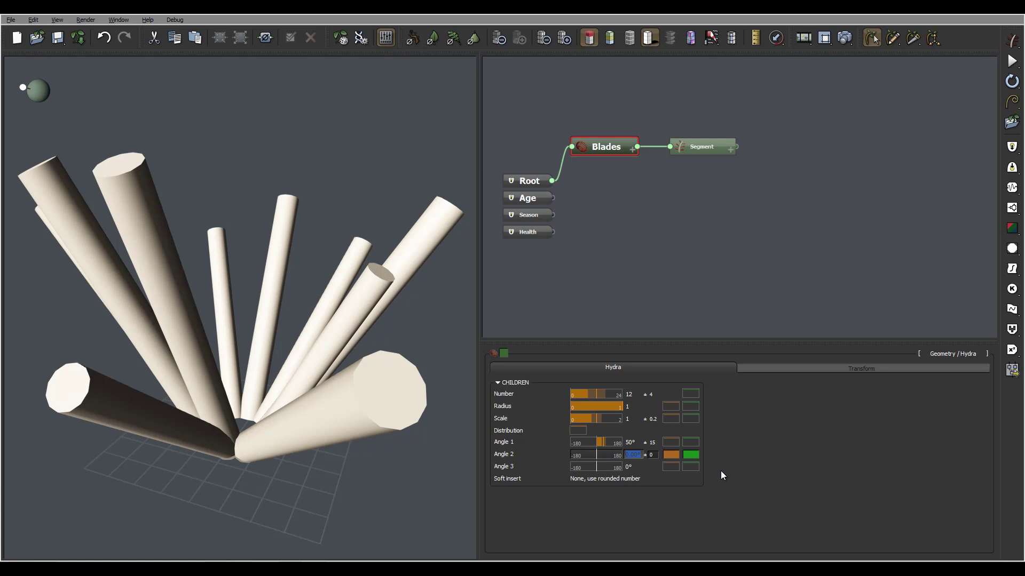
pyautogui.write('15')
pyautogui.press('Tab')
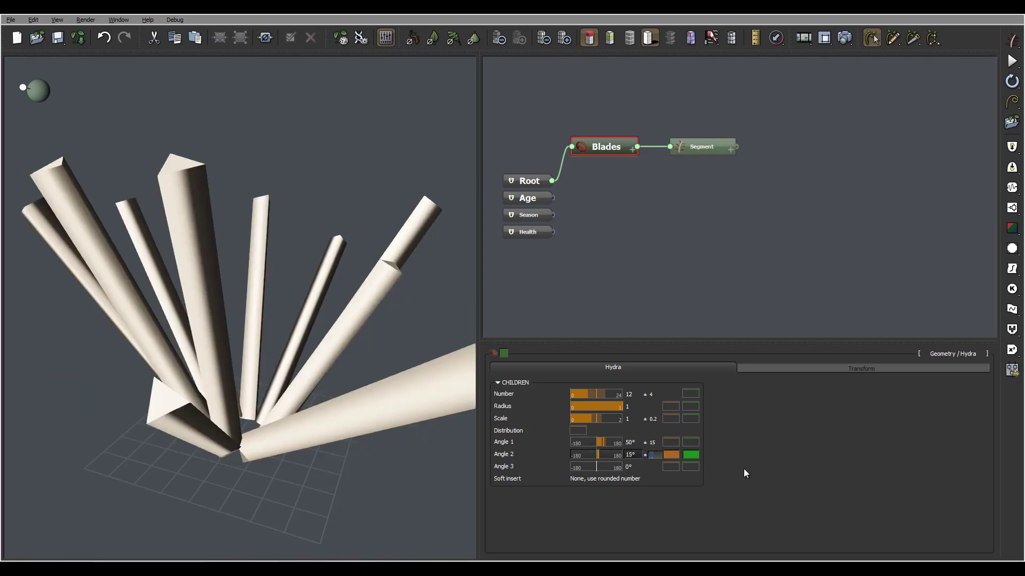
pyautogui.write('5')
pyautogui.press('Return')
# - Change the Segment node's radius mode to User defined and set its radius to 0
pyautogui.moveTo(384, 342); pyautogui.dragTo(364, 382)
pyautogui.moveTo(267, 379); pyautogui.dragTo(153, 334)
pyautogui.moveTo(199, 416); pyautogui.dragTo(279, 311)
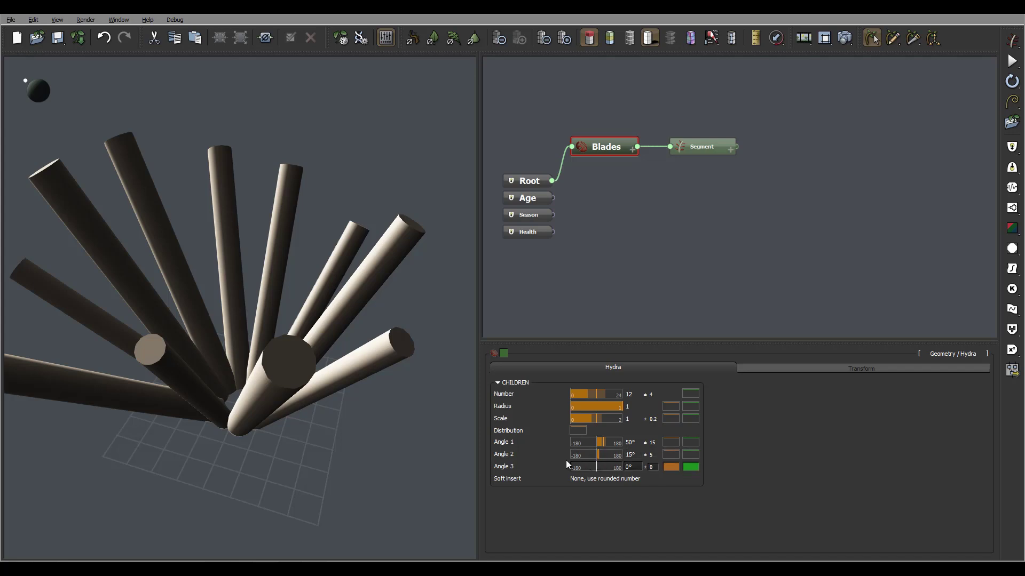
pyautogui.moveTo(373, 369); pyautogui.dragTo(401, 192)
pyautogui.click(721, 146)
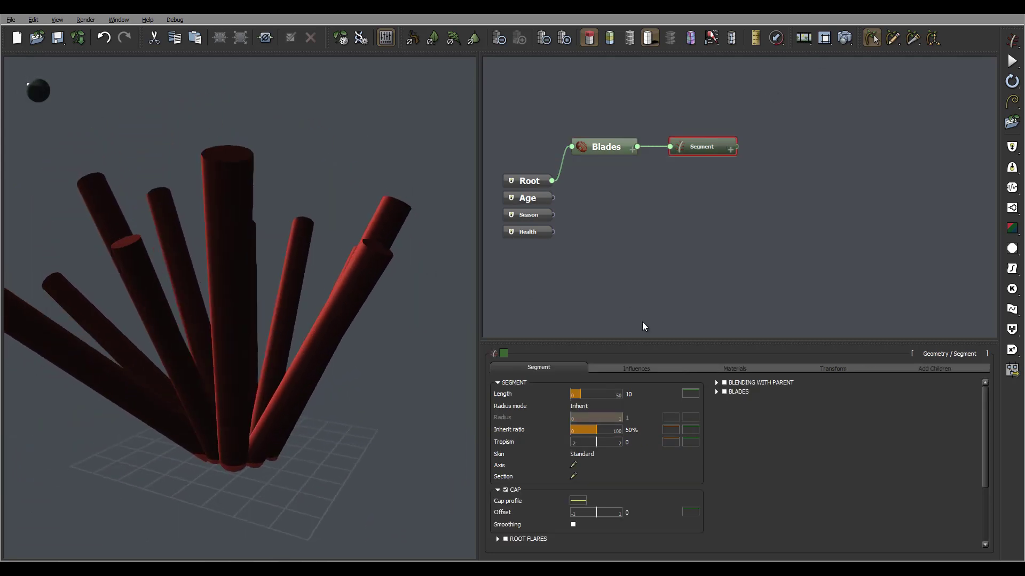
pyautogui.moveTo(361, 389); pyautogui.dragTo(361, 370)
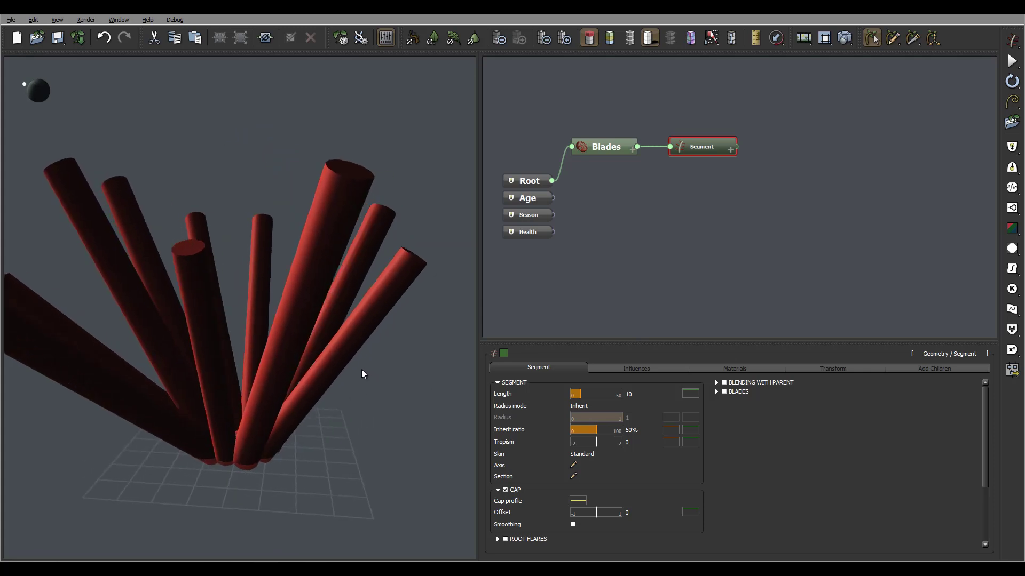
pyautogui.click(601, 408)
pyautogui.click(633, 418)
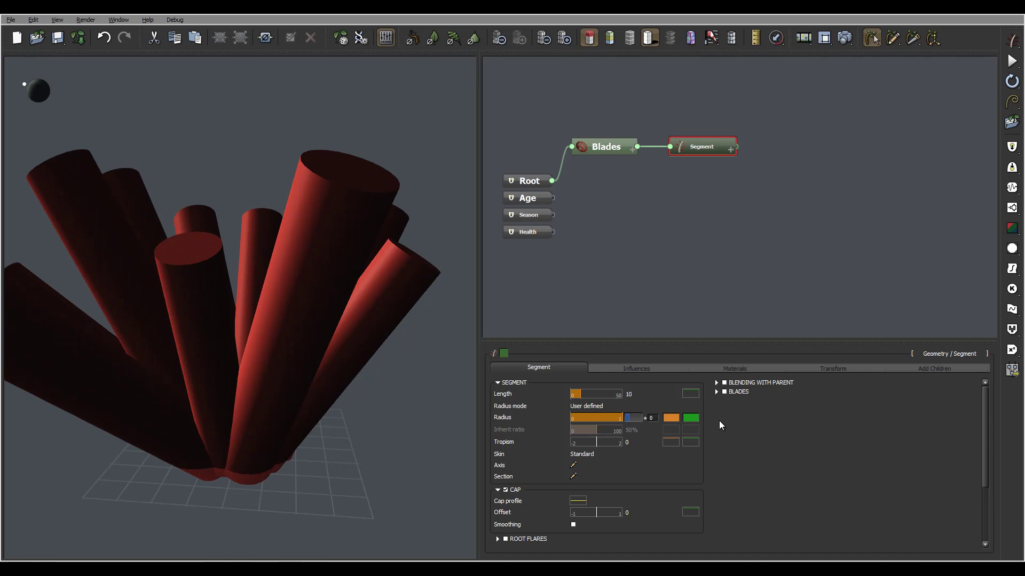
pyautogui.write('0')
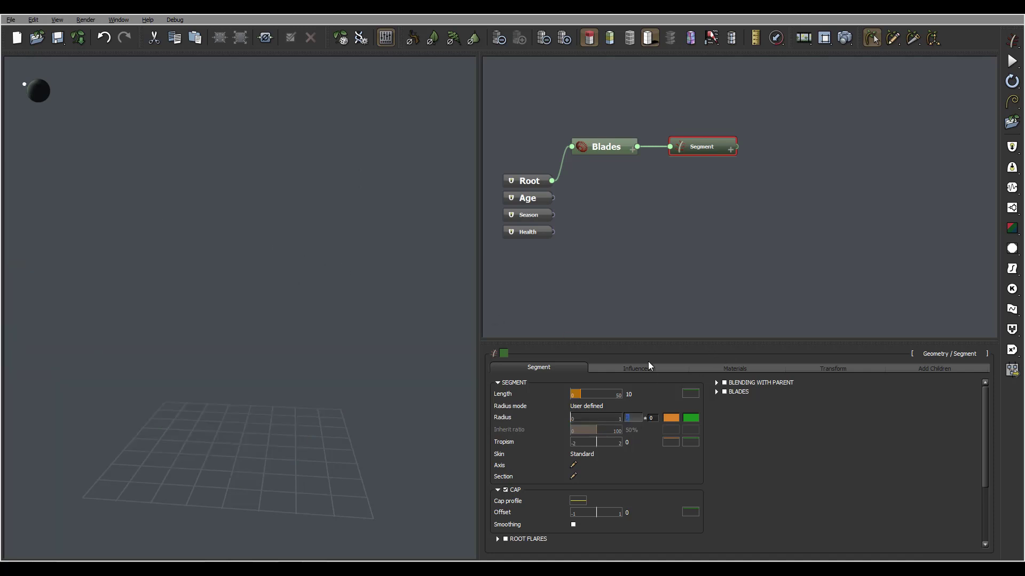
pyautogui.click(834, 465)
# - Enable the Blades option on the Segment node to generate flat blade geometry
pyautogui.moveTo(373, 421); pyautogui.dragTo(329, 405, button='right')
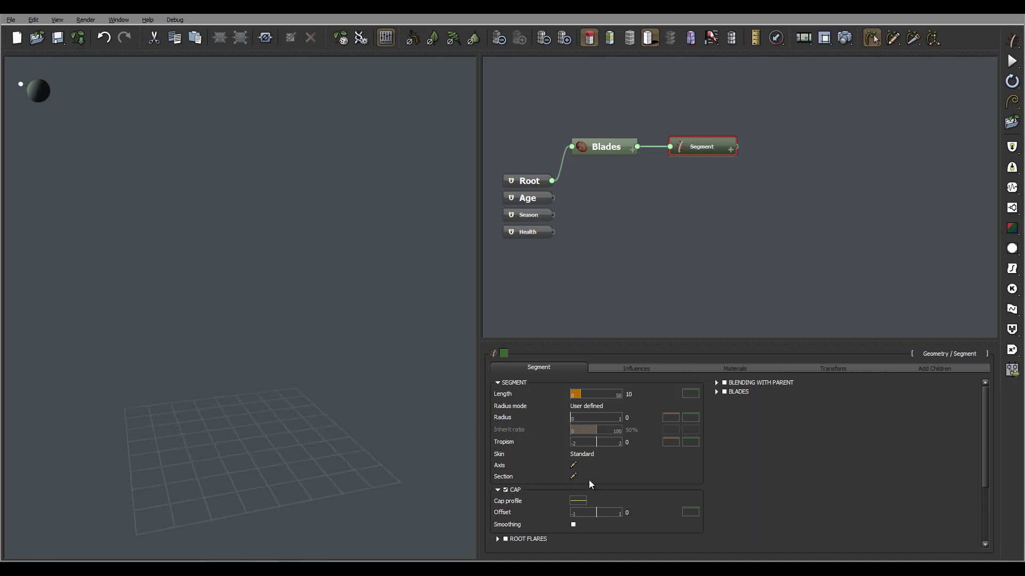
pyautogui.click(725, 392)
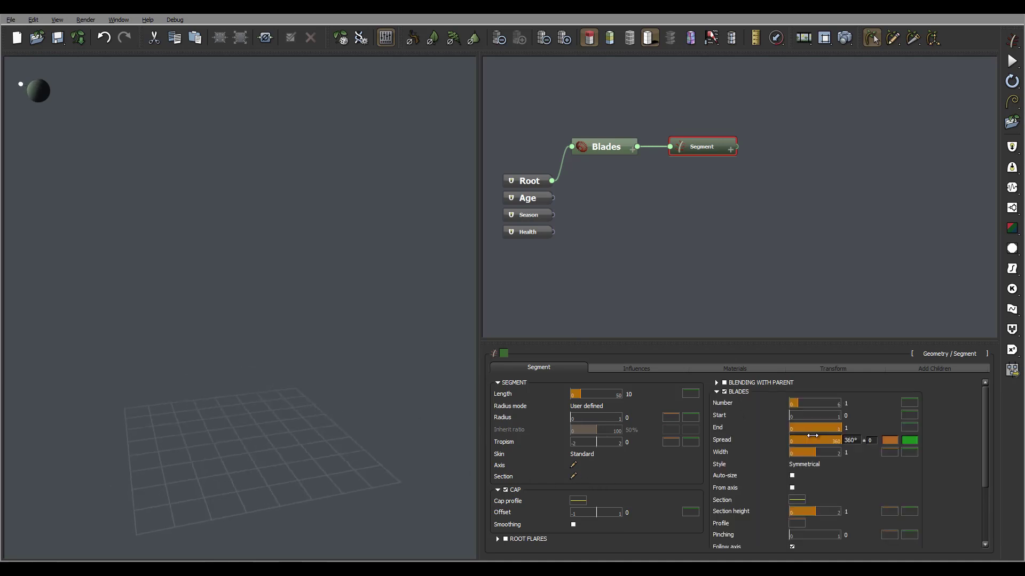
pyautogui.moveTo(436, 359); pyautogui.dragTo(330, 318, button='right')
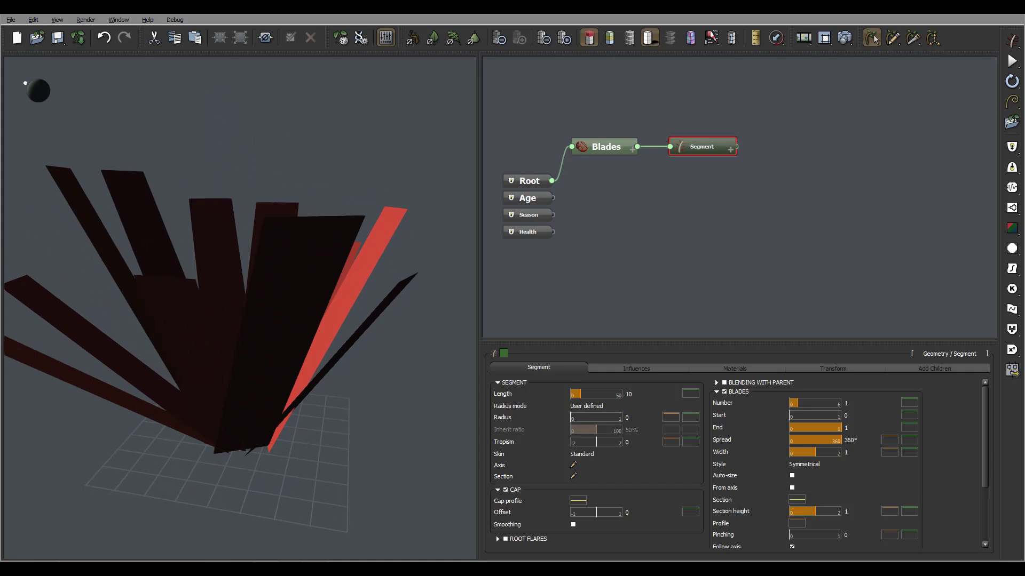
pyautogui.moveTo(134, 348); pyautogui.dragTo(325, 398, button='right')
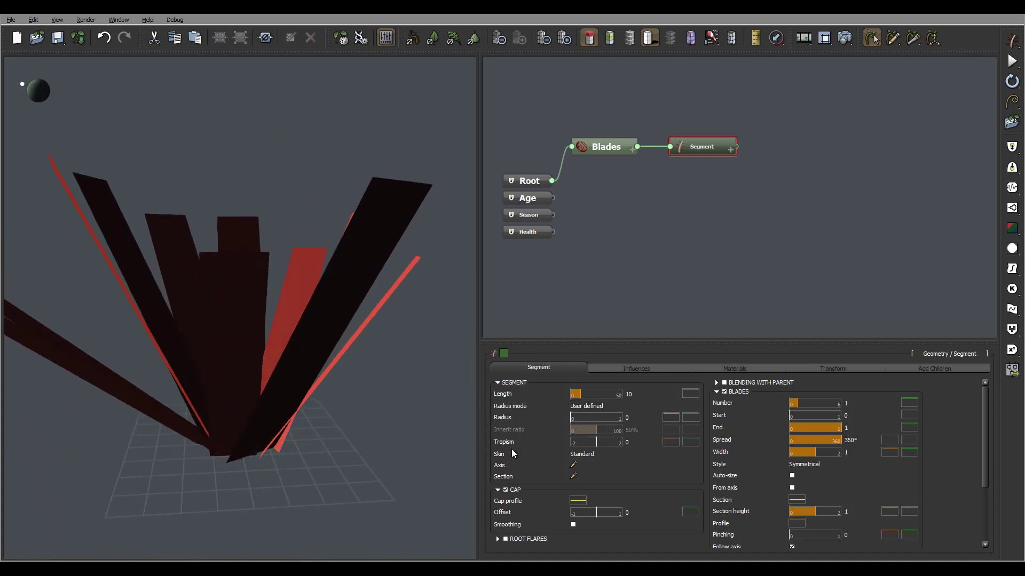
# - Set the Segment node's tropism to 2 with a random variation of 1
pyautogui.moveTo(226, 315); pyautogui.dragTo(272, 307, button='right')
pyautogui.click(628, 442)
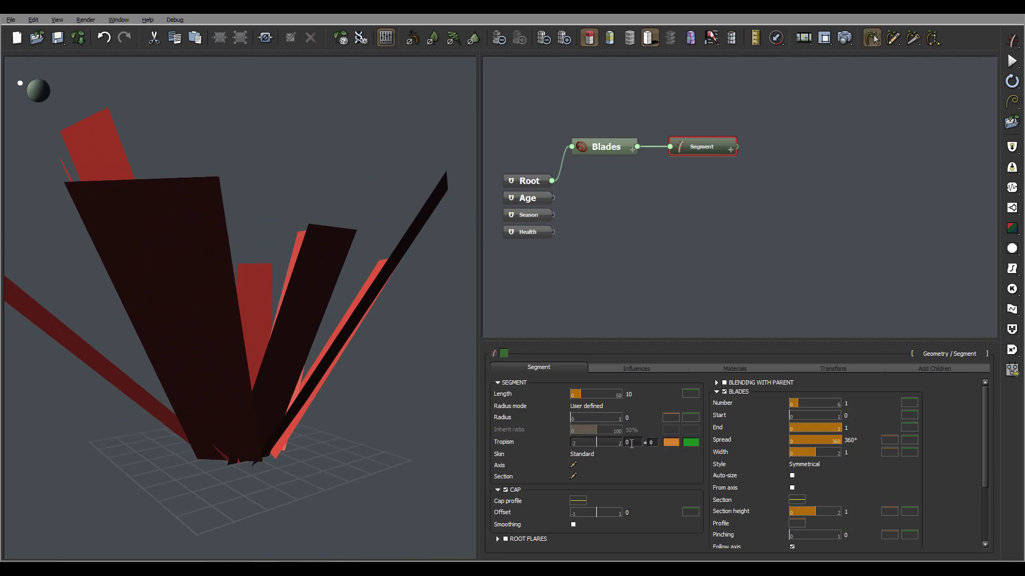
pyautogui.write('2')
pyautogui.press('Return')
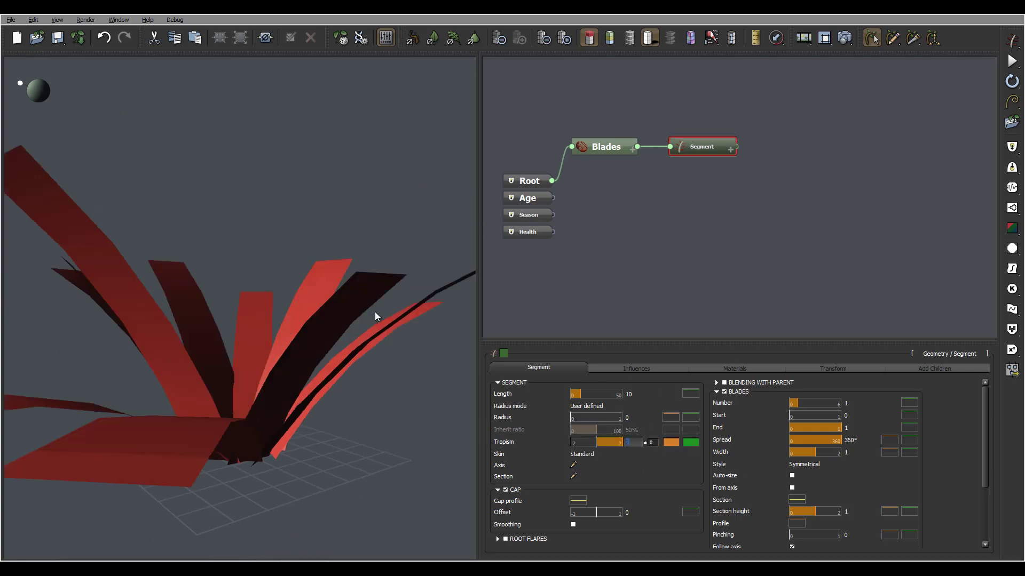
pyautogui.moveTo(329, 361); pyautogui.dragTo(189, 406, button='right')
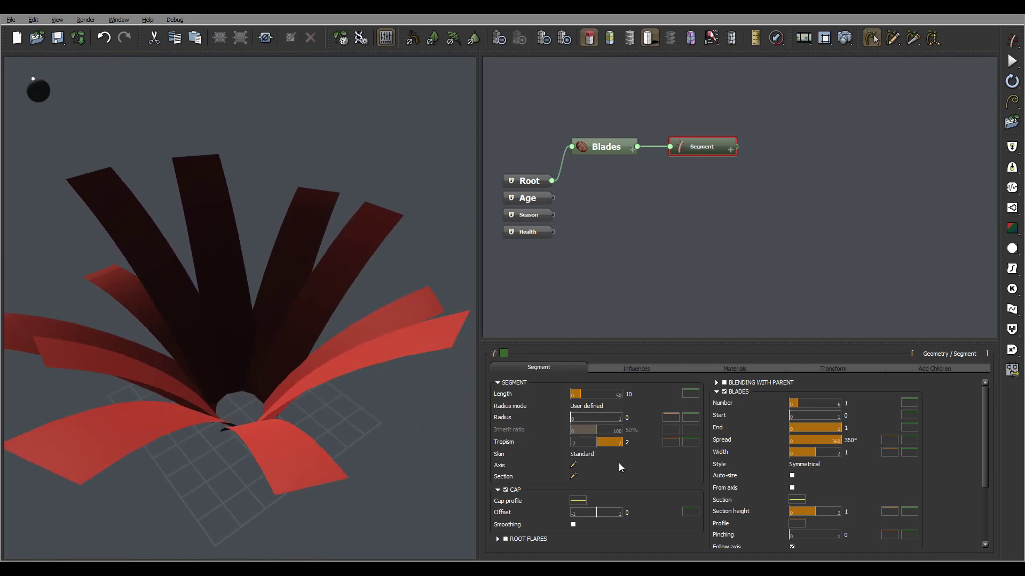
pyautogui.click(652, 443)
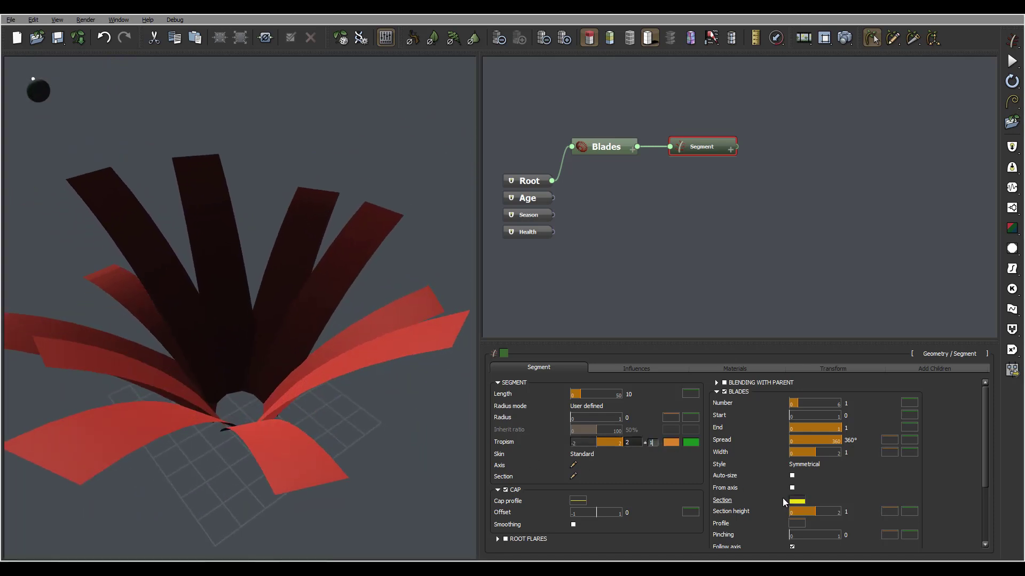
pyautogui.write('1')
pyautogui.press('Return')
pyautogui.moveTo(351, 400); pyautogui.dragTo(421, 379, button='right')
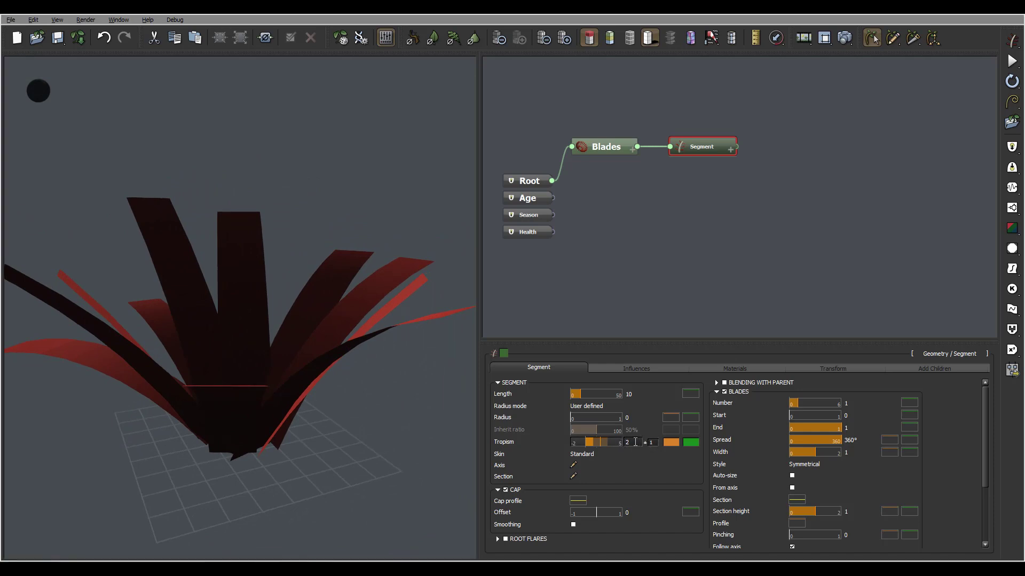
# - Set the random variation of the Segment node's tropism to 2
pyautogui.doubleClick(642, 442)
pyautogui.doubleClick(654, 443)
pyautogui.write('2')
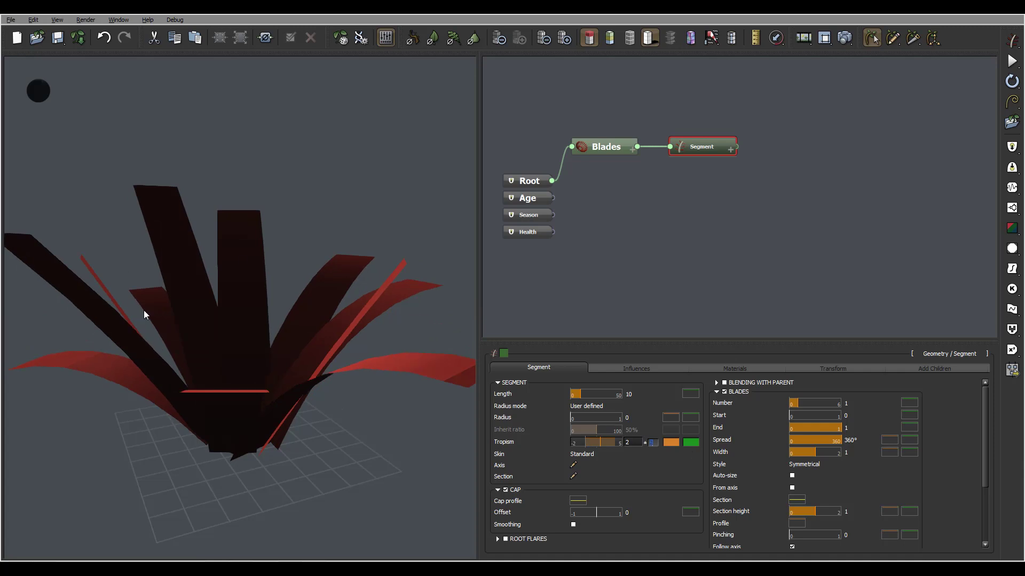
pyautogui.moveTo(143, 309); pyautogui.dragTo(174, 315)
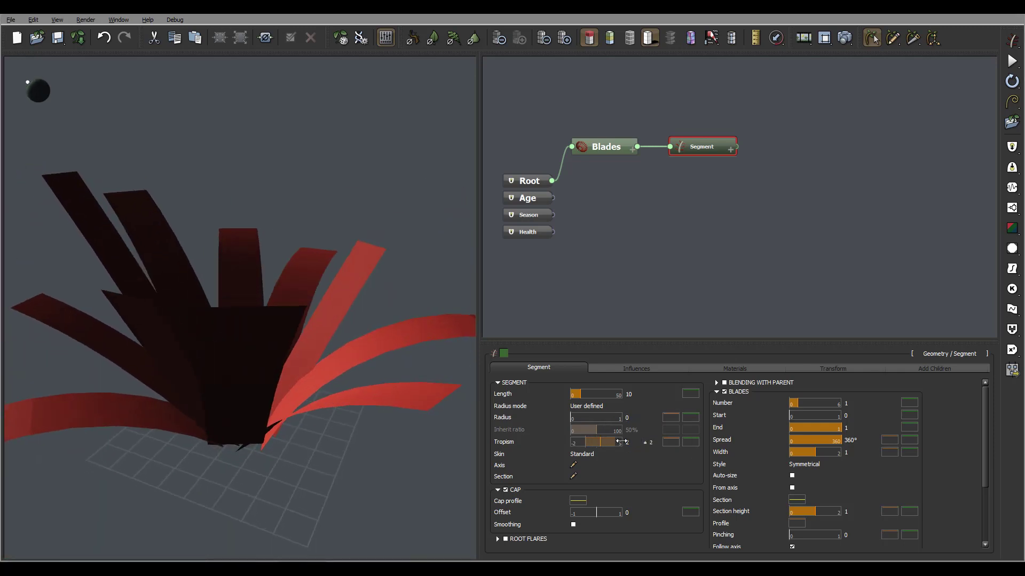
# - Make the tropism's randomness depend on the current primitive's segment Length parameter
pyautogui.rightClick(504, 443)
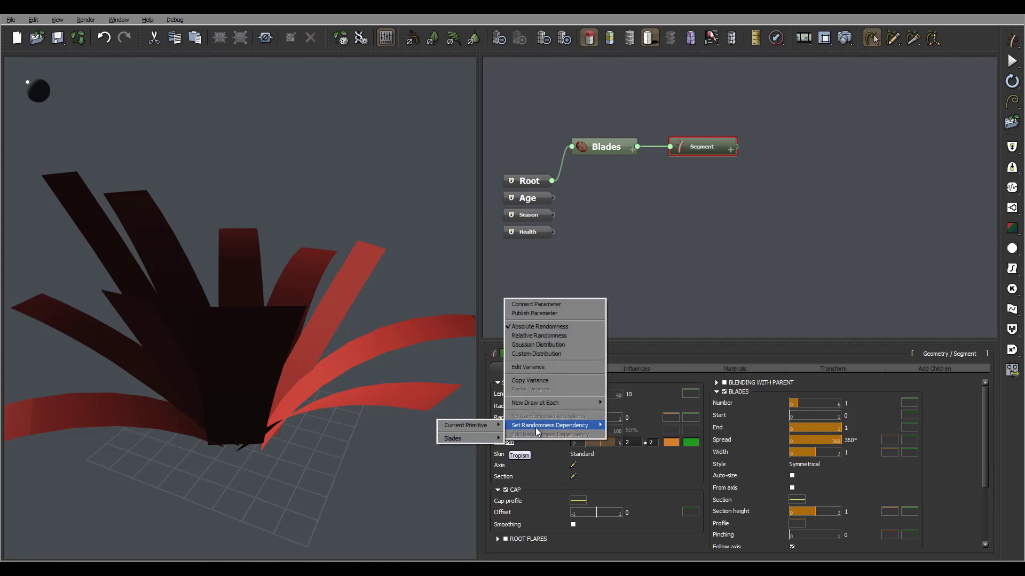
pyautogui.moveTo(443, 427)
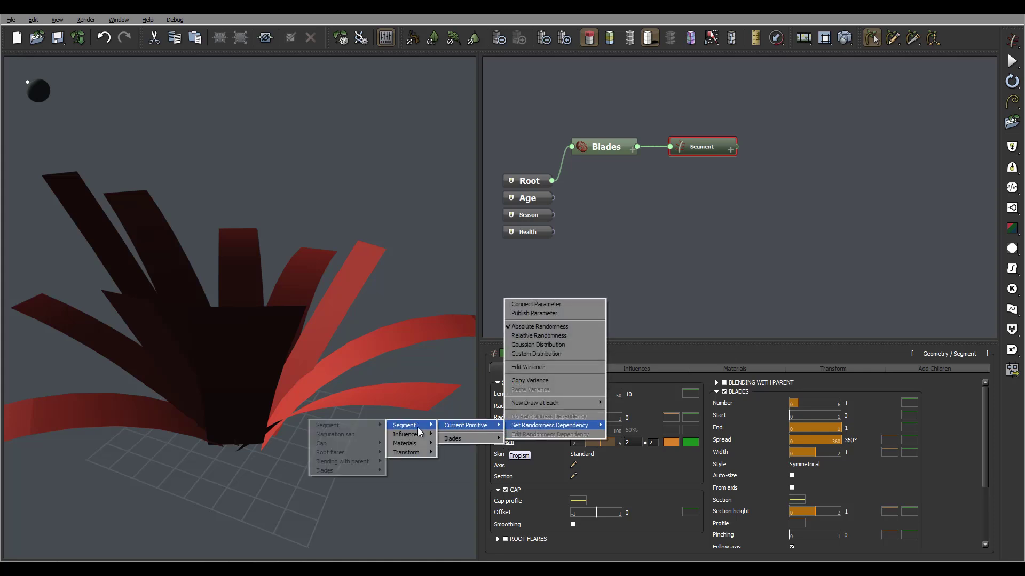
pyautogui.moveTo(344, 426)
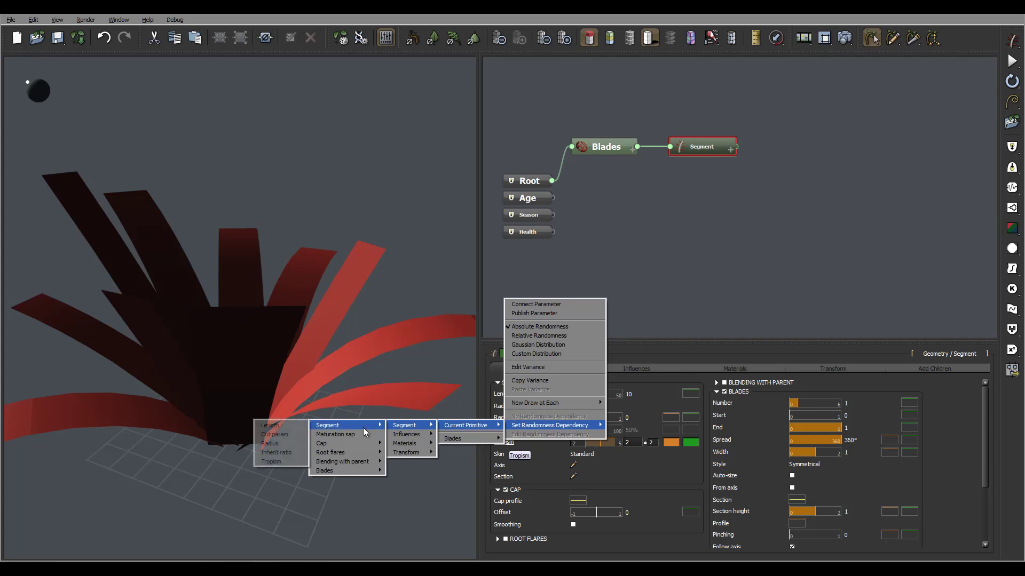
pyautogui.click(280, 424)
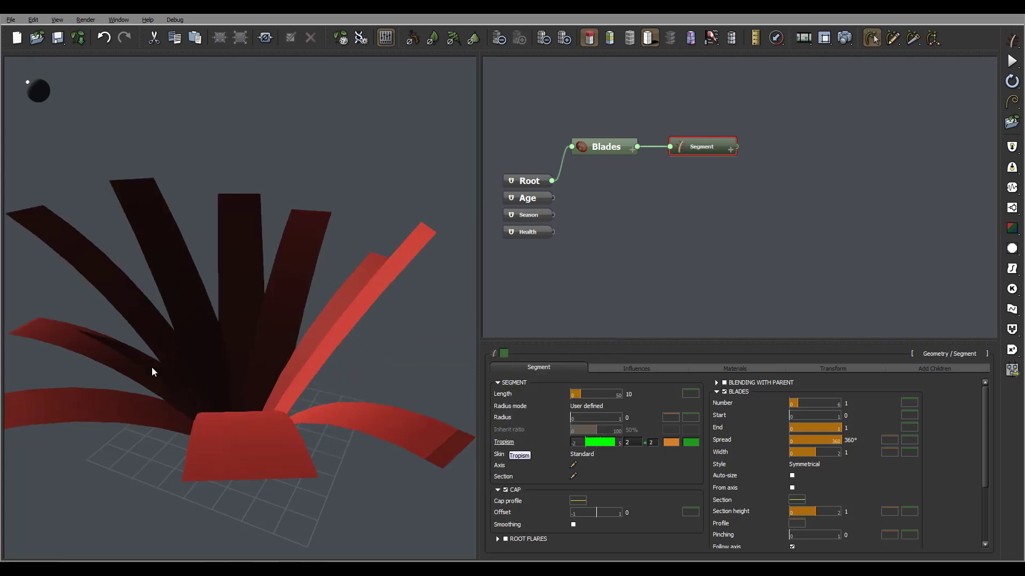
pyautogui.moveTo(152, 367); pyautogui.dragTo(312, 320)
pyautogui.moveTo(348, 281); pyautogui.dragTo(234, 288)
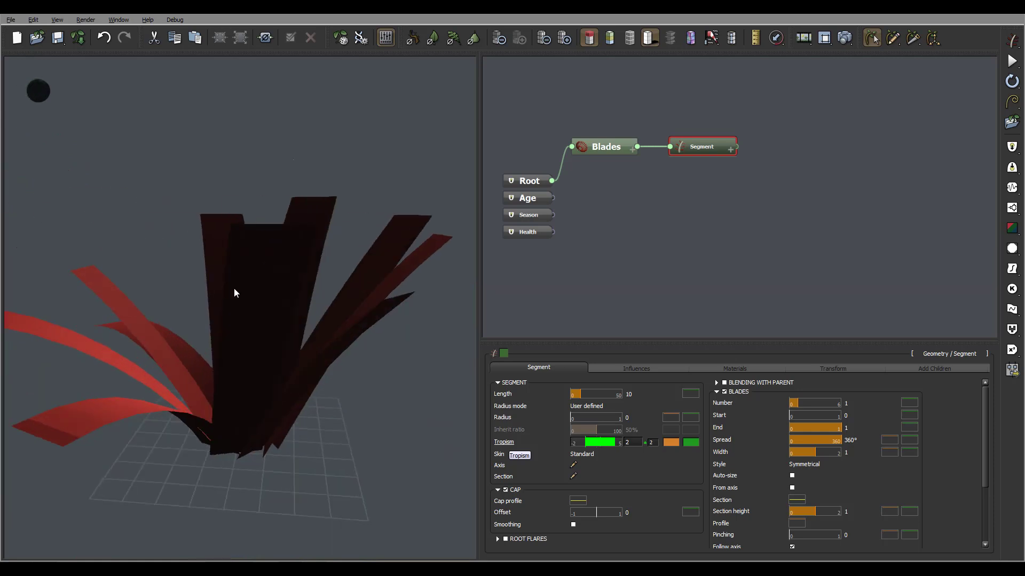
pyautogui.moveTo(337, 255); pyautogui.dragTo(352, 353)
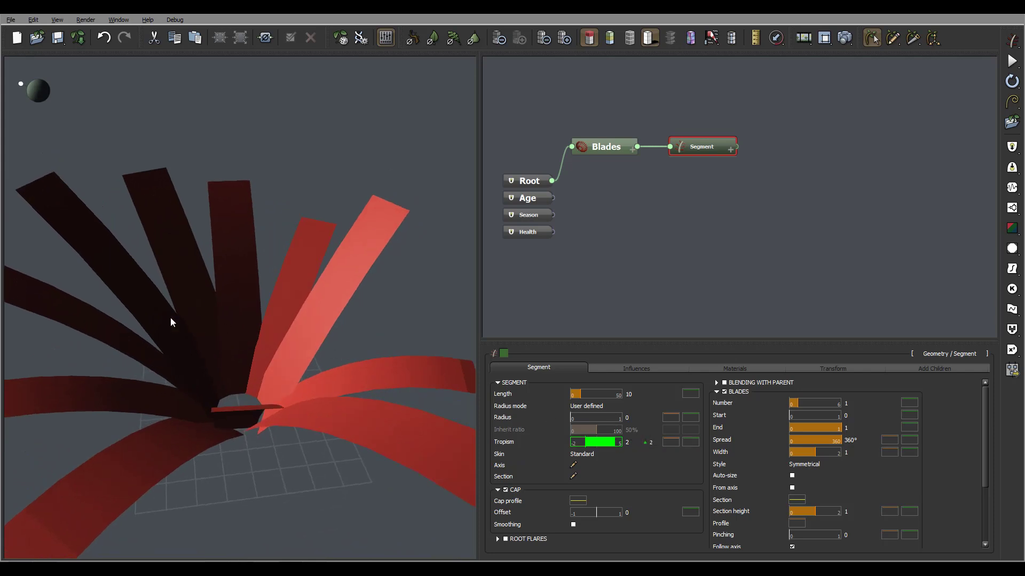
pyautogui.moveTo(171, 317); pyautogui.dragTo(247, 377)
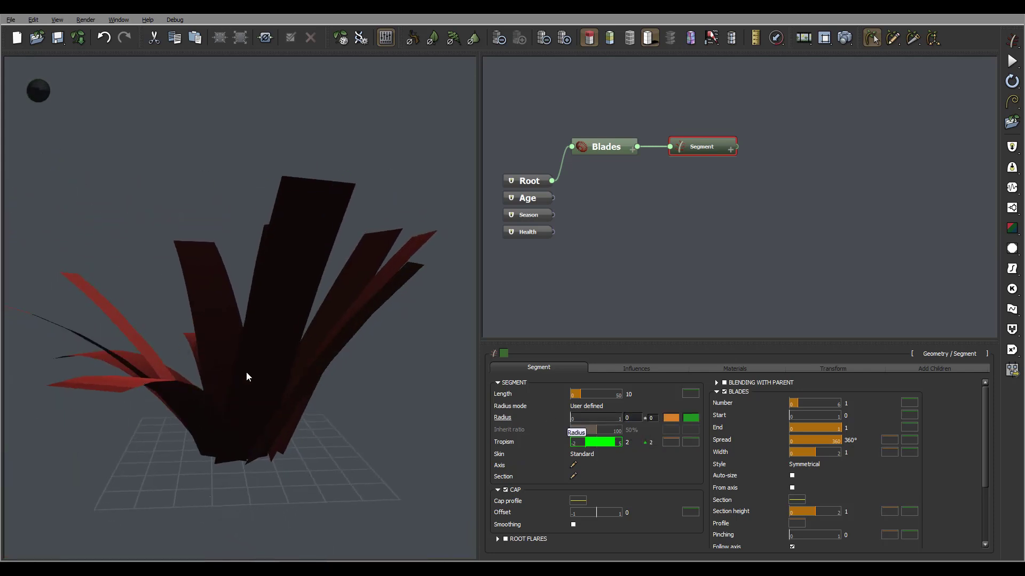
pyautogui.moveTo(296, 342); pyautogui.dragTo(390, 367)
# - Set the Segment node's base tropism value to 1
pyautogui.click(641, 444)
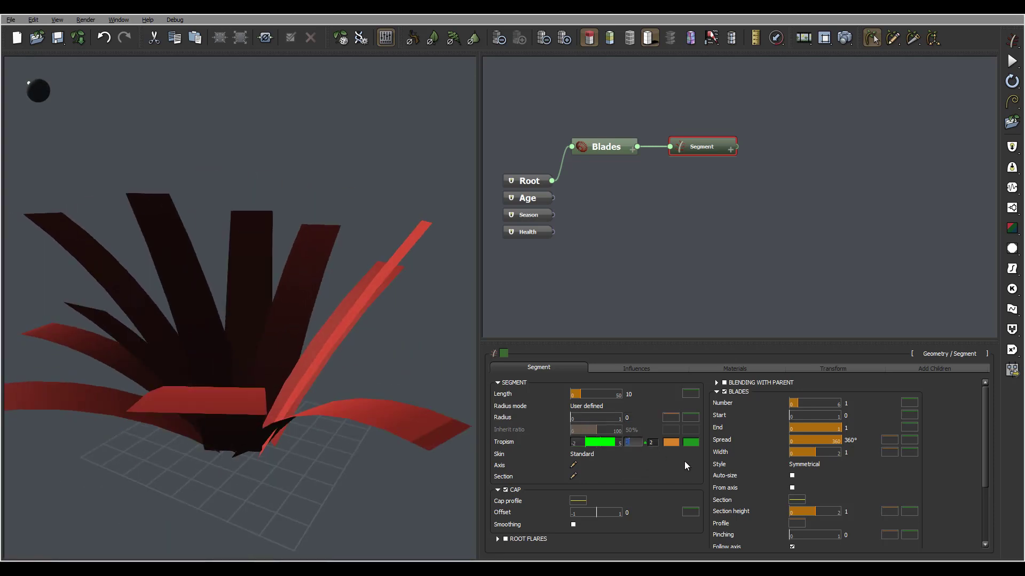
pyautogui.write('1')
pyautogui.press('Return')
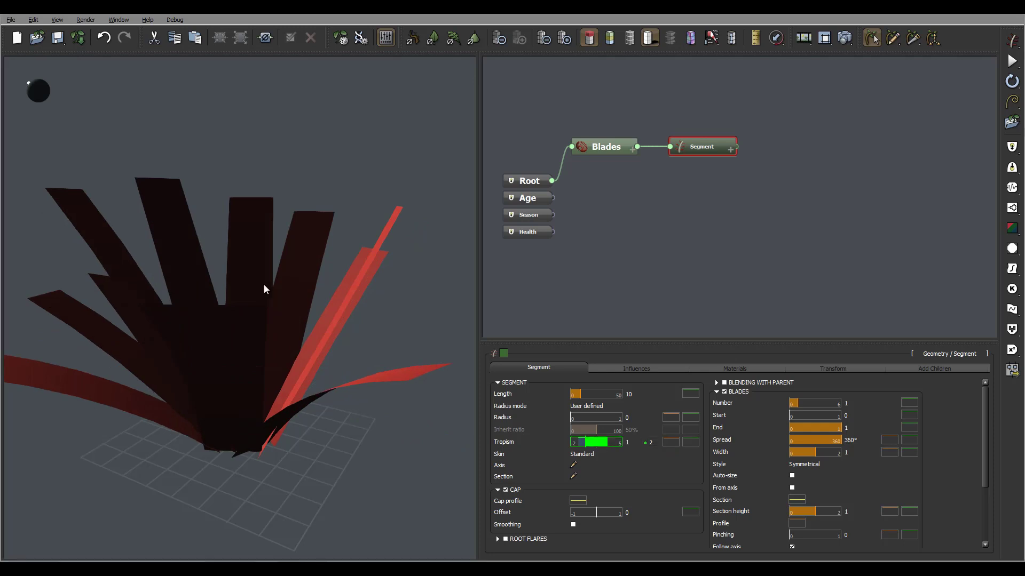
pyautogui.moveTo(311, 272); pyautogui.dragTo(60, 302)
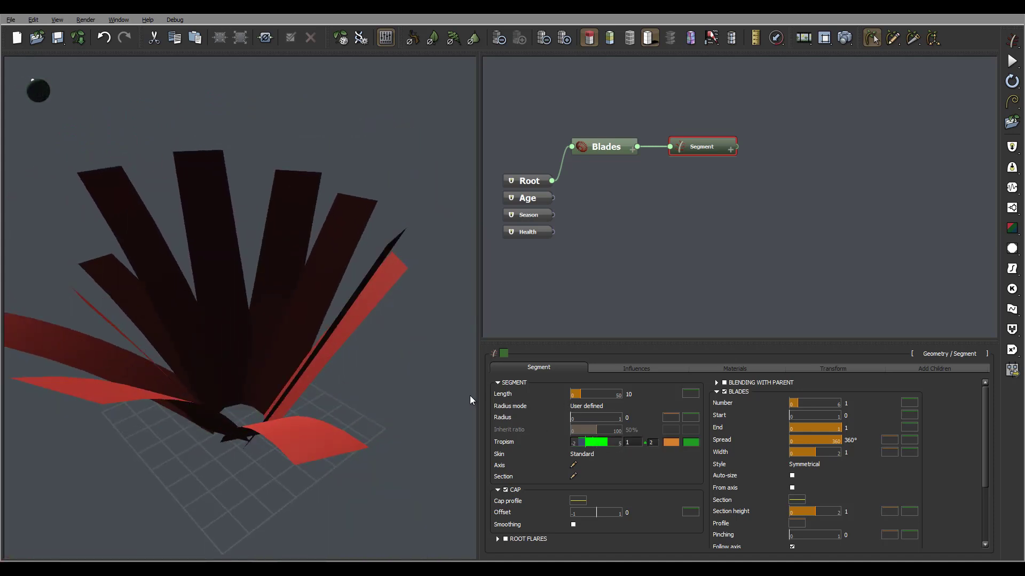
pyautogui.moveTo(321, 320); pyautogui.dragTo(262, 320)
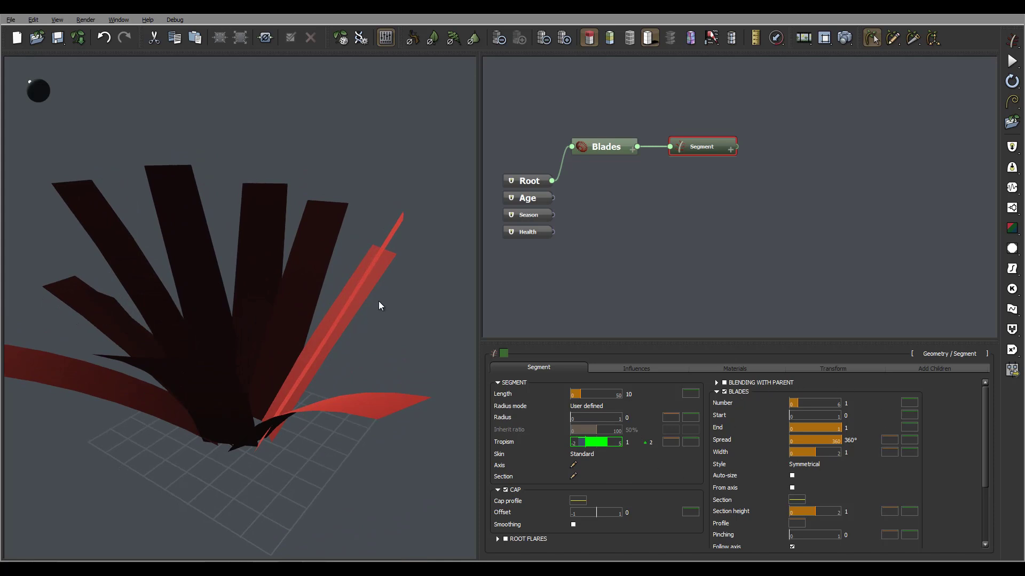
pyautogui.moveTo(380, 304); pyautogui.dragTo(346, 318)
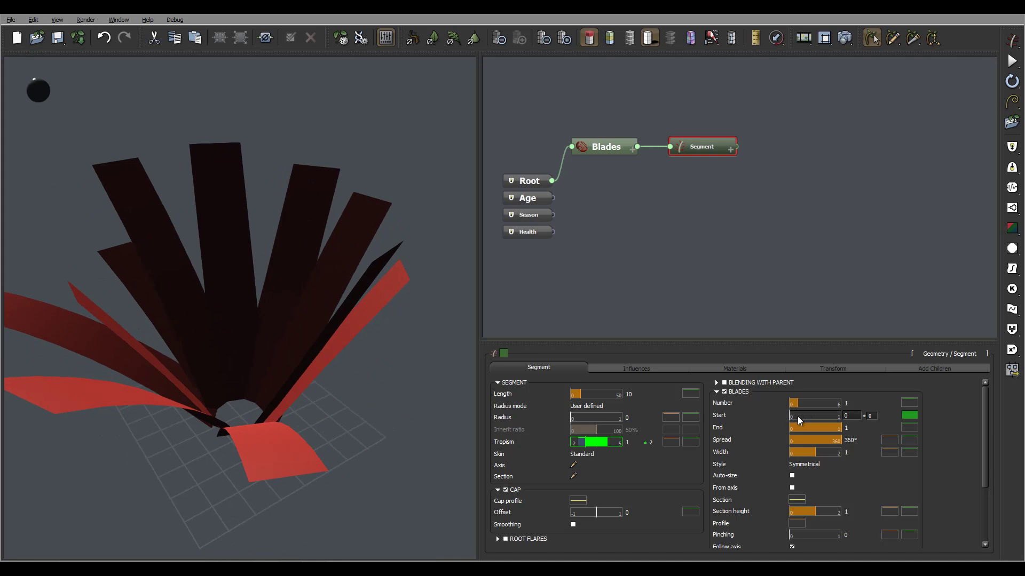
# - Enable Auto-size for the Segment node's blades
pyautogui.moveTo(366, 408); pyautogui.dragTo(384, 443)
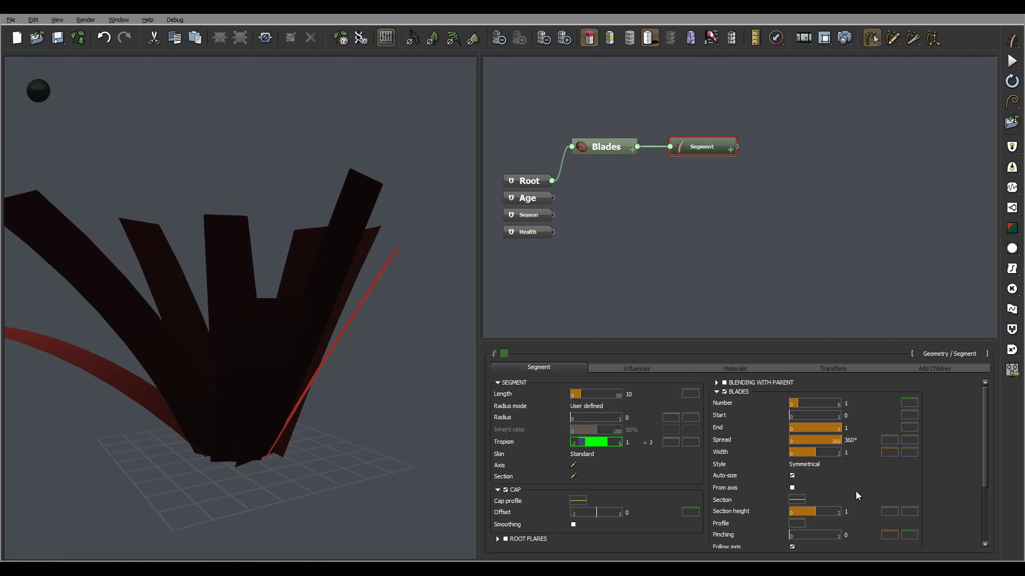
pyautogui.moveTo(283, 395); pyautogui.dragTo(271, 357, button='right')
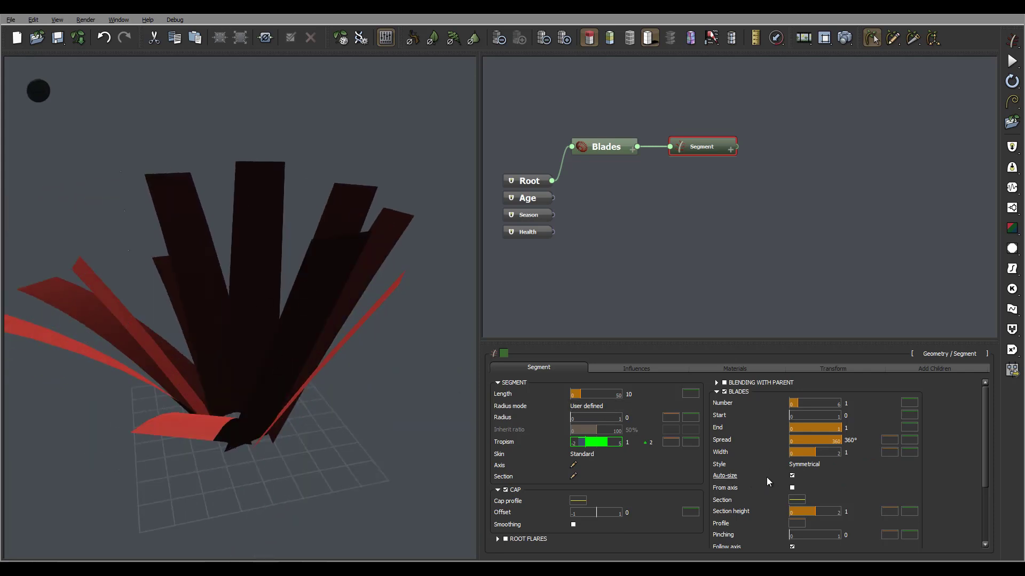
pyautogui.moveTo(389, 412); pyautogui.dragTo(391, 400, button='right')
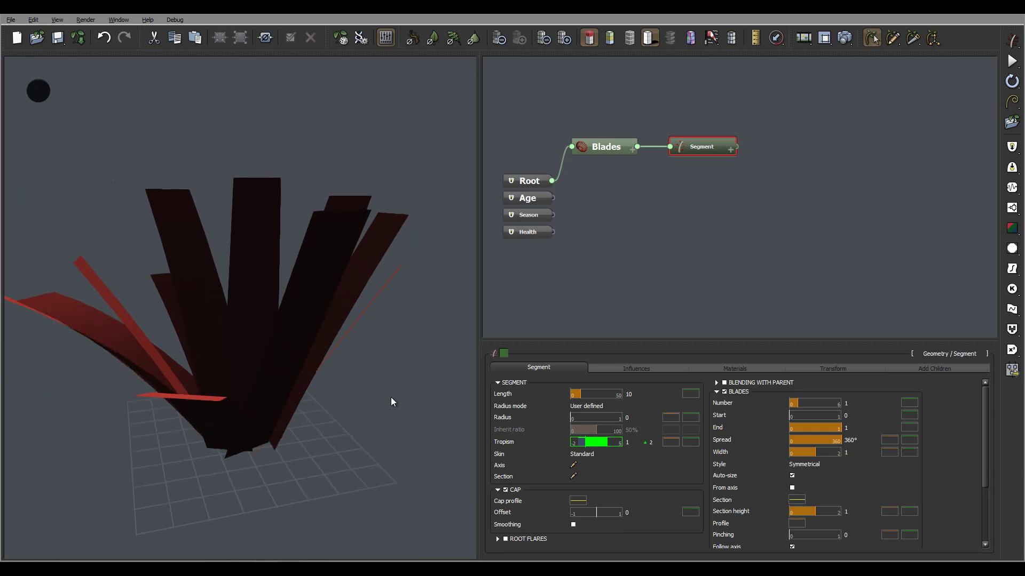
# - Open the blades' Profile curve and taper the base with a keypoint at about X 0.24, Y 0.75
pyautogui.click(801, 524)
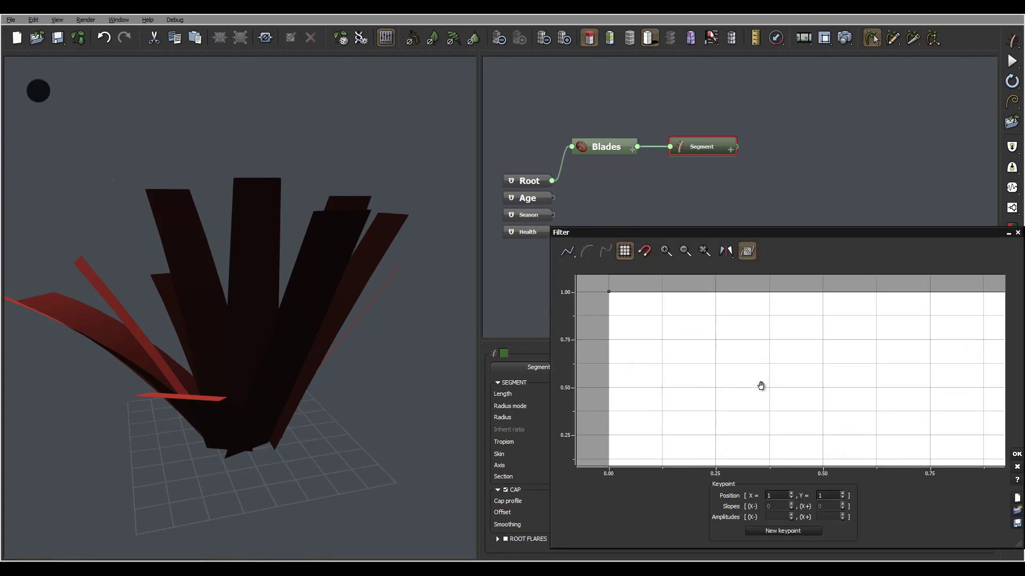
pyautogui.moveTo(610, 292); pyautogui.dragTo(713, 339)
pyautogui.moveTo(367, 398); pyautogui.dragTo(258, 434)
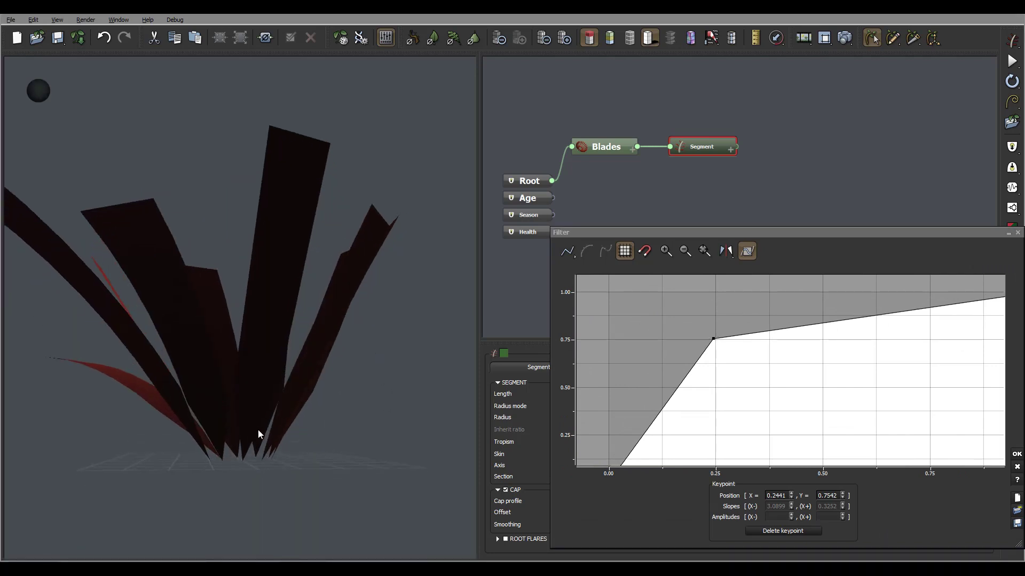
pyautogui.moveTo(286, 399); pyautogui.dragTo(299, 448)
# - Move the profile curve's keypoint to the start of the curve, slightly below half height, to give the blades a wider base
pyautogui.moveTo(714, 339); pyautogui.dragTo(585, 388)
pyautogui.moveTo(283, 408); pyautogui.dragTo(230, 389)
pyautogui.moveTo(721, 349); pyautogui.dragTo(736, 284, button='middle')
pyautogui.moveTo(626, 322); pyautogui.dragTo(623, 336)
# - Add a keypoint to the blade profile curve and place it at about X 0.35, Y 0.87
pyautogui.moveTo(622, 337); pyautogui.dragTo(727, 414, button='middle')
pyautogui.click(709, 355)
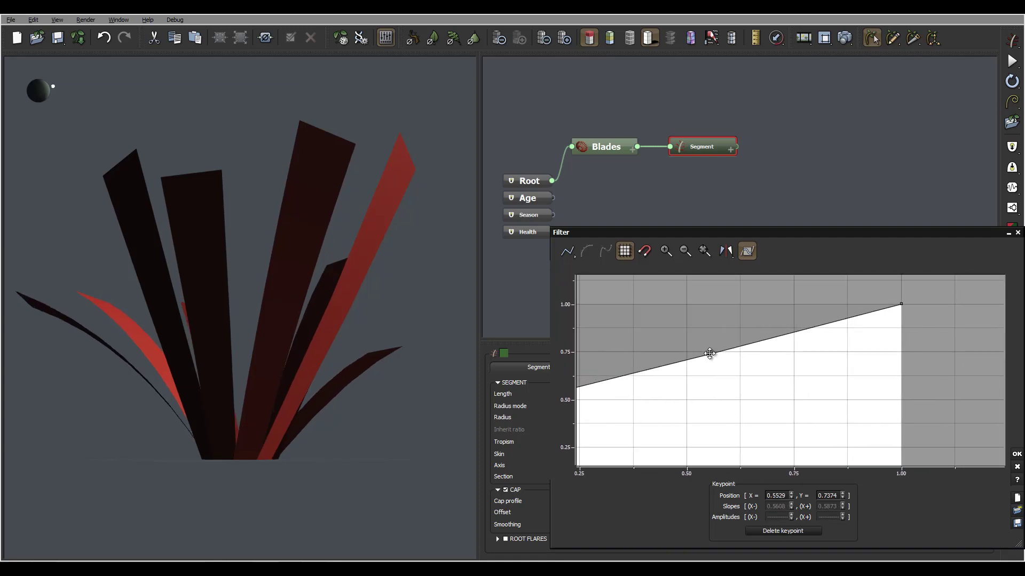
pyautogui.moveTo(710, 354); pyautogui.dragTo(621, 327)
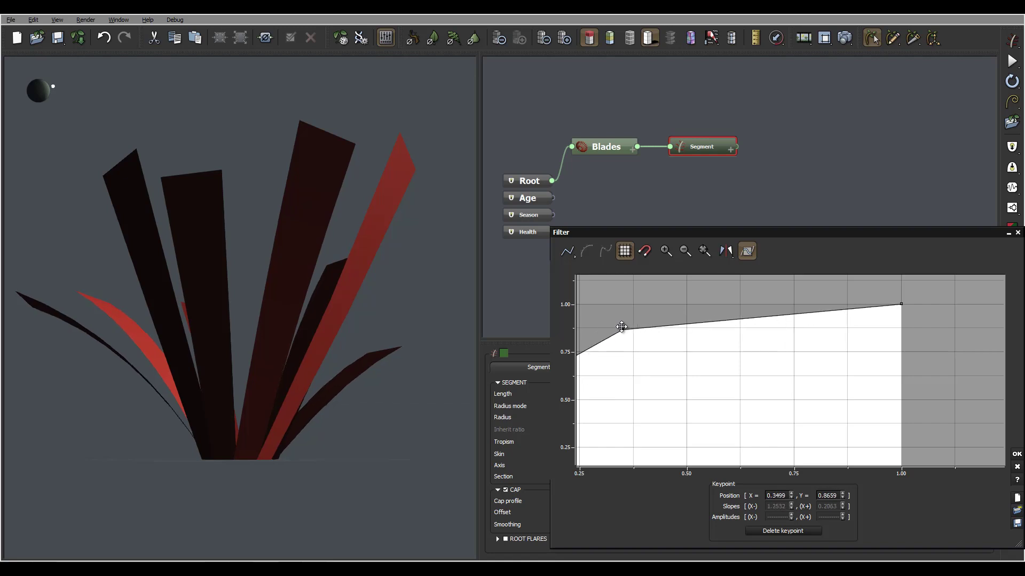
# - Add a keypoint at about X 0.69, Y 0.90 to the blade profile curve and lower the end keypoint to about Y 0.08
pyautogui.moveTo(900, 305); pyautogui.dragTo(901, 324)
pyautogui.click(770, 322)
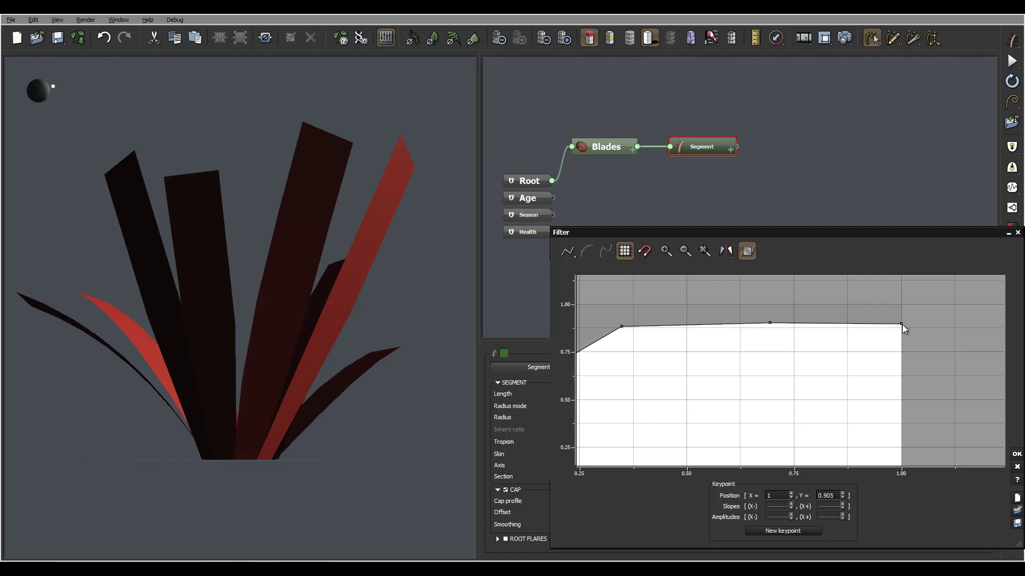
pyautogui.moveTo(902, 324); pyautogui.dragTo(904, 430)
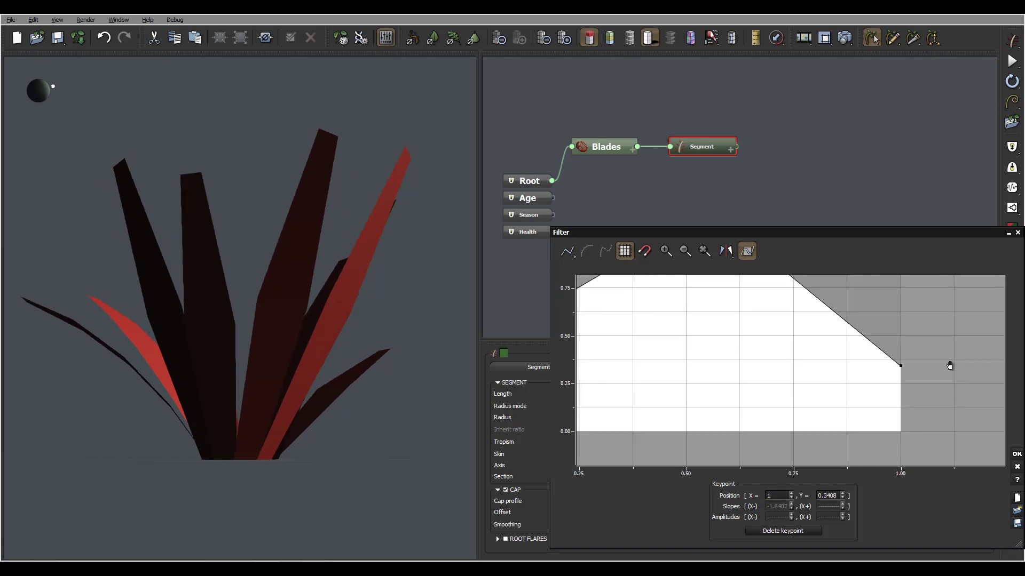
pyautogui.moveTo(902, 389); pyautogui.dragTo(907, 438)
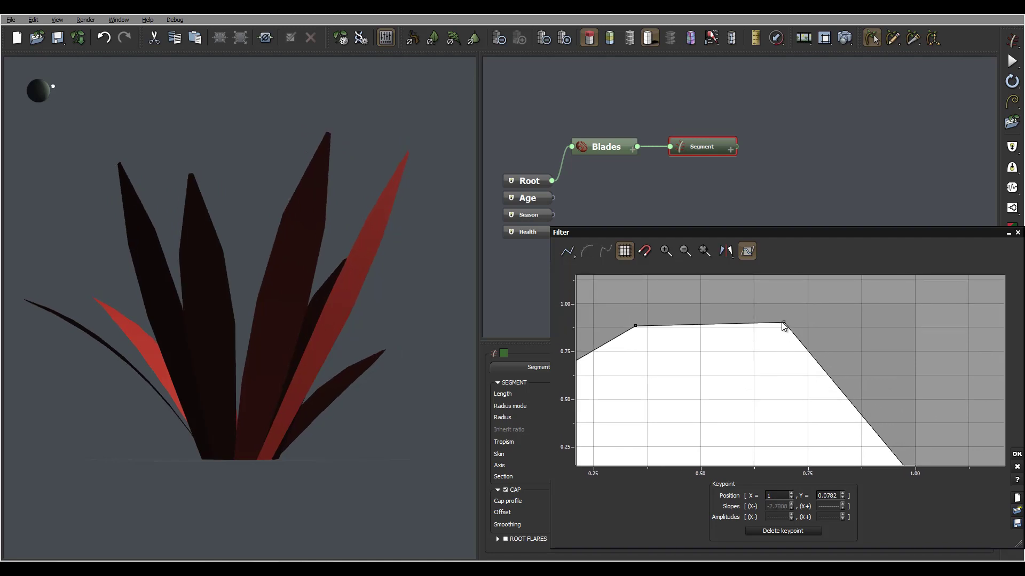
# - Lower the profile curve's two upper keypoints to about X 0.68, Y 0.79 and X 0.34, Y 0.82
pyautogui.moveTo(783, 323); pyautogui.dragTo(779, 344)
pyautogui.moveTo(636, 327); pyautogui.dragTo(634, 337)
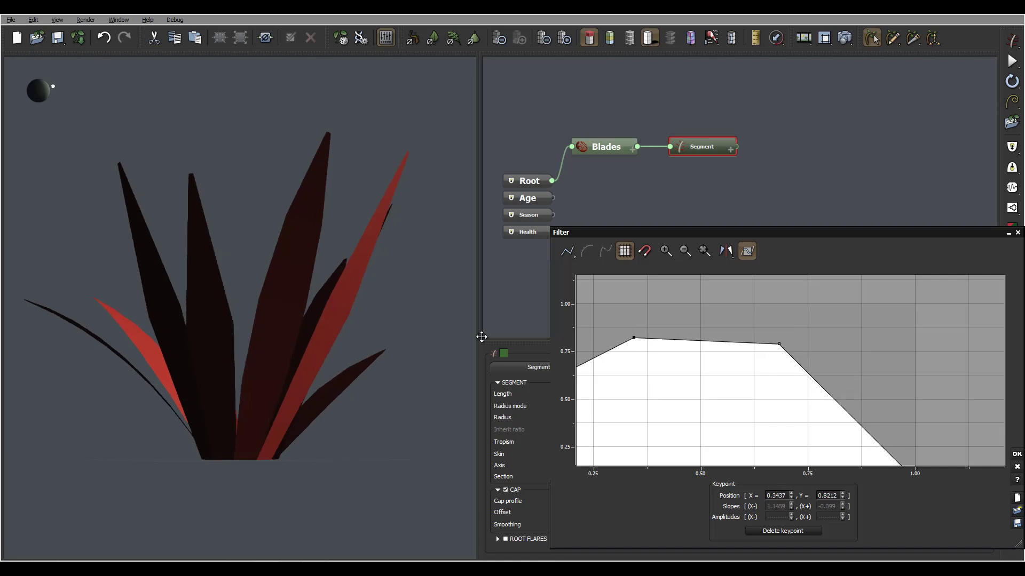
pyautogui.moveTo(362, 348); pyautogui.dragTo(291, 348)
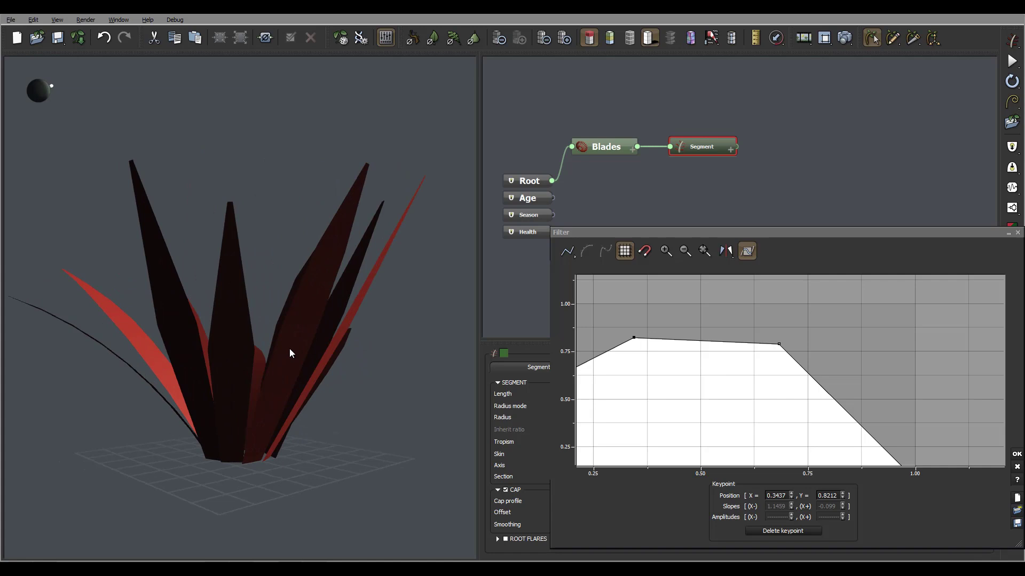
# - Make the profile curve smooth and move the keypoint nearer the blade tip to about X 0.63, Y 0.80
pyautogui.click(564, 257)
pyautogui.click(600, 259)
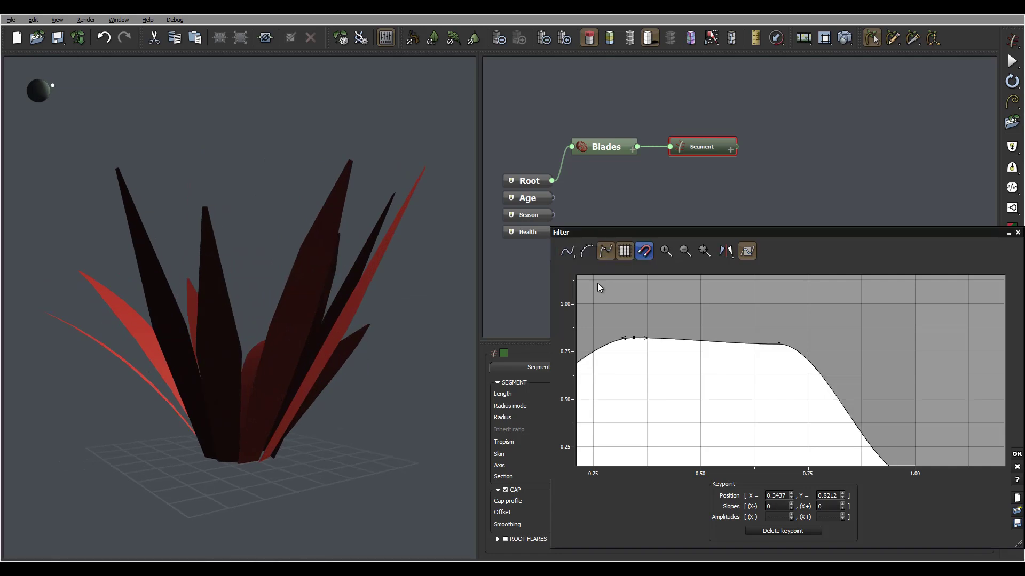
pyautogui.click(779, 346)
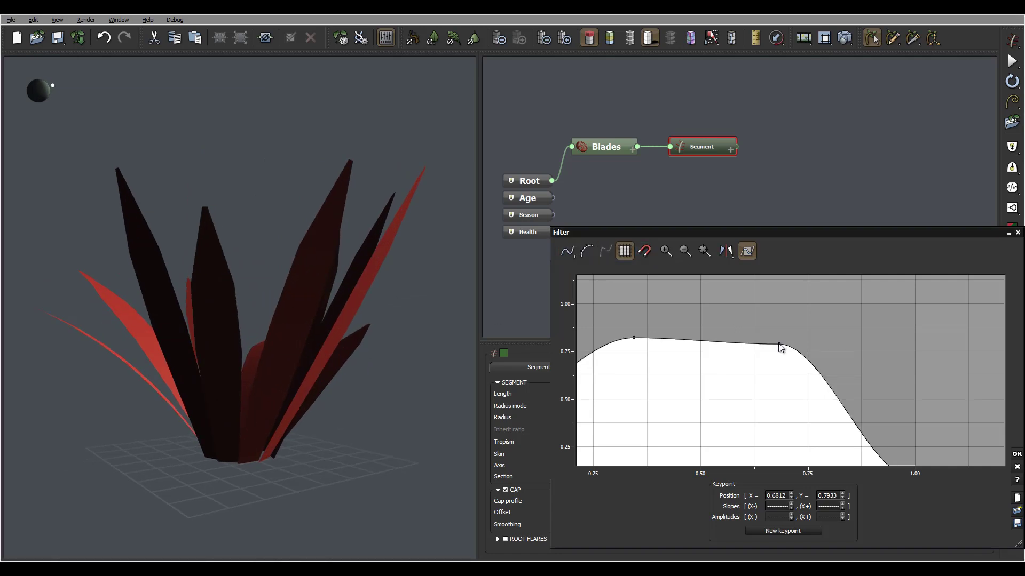
pyautogui.click(755, 342)
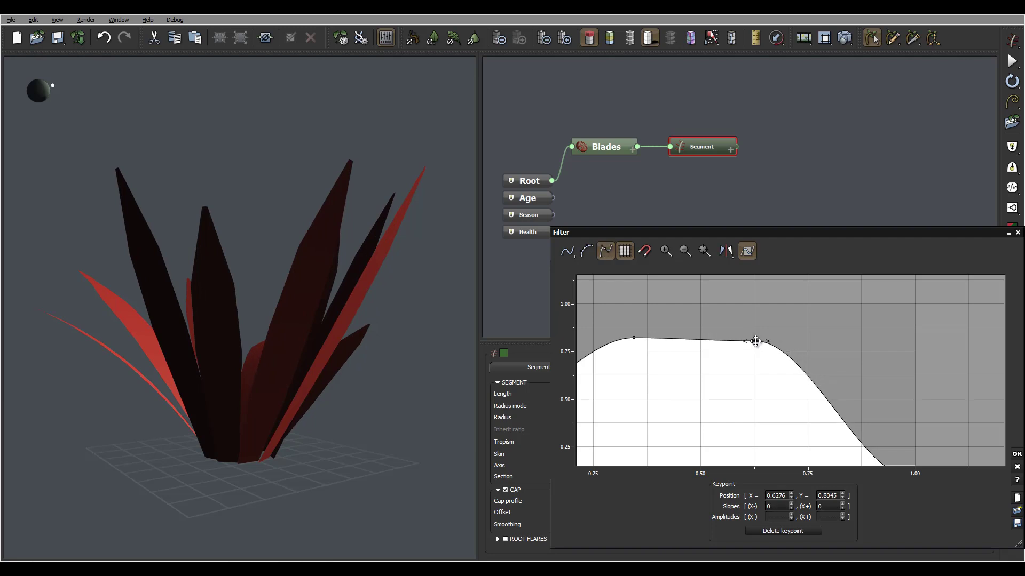
# - Tilt that keypoint's tangent to a slope of about -0.85, pull the keypoint slightly down, and accept the profile curve
pyautogui.moveTo(769, 341); pyautogui.dragTo(770, 344)
pyautogui.click(778, 344)
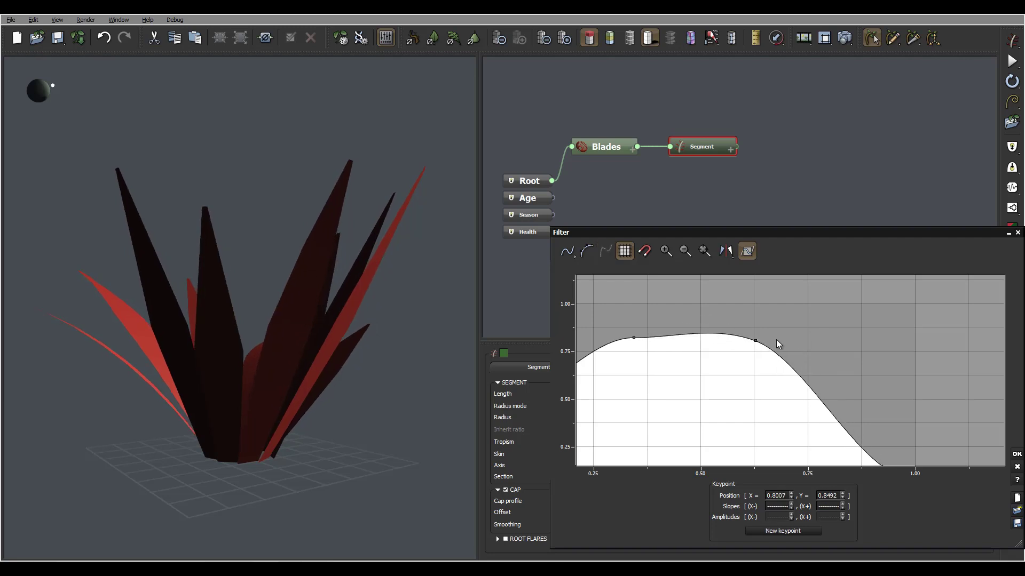
pyautogui.click(755, 341)
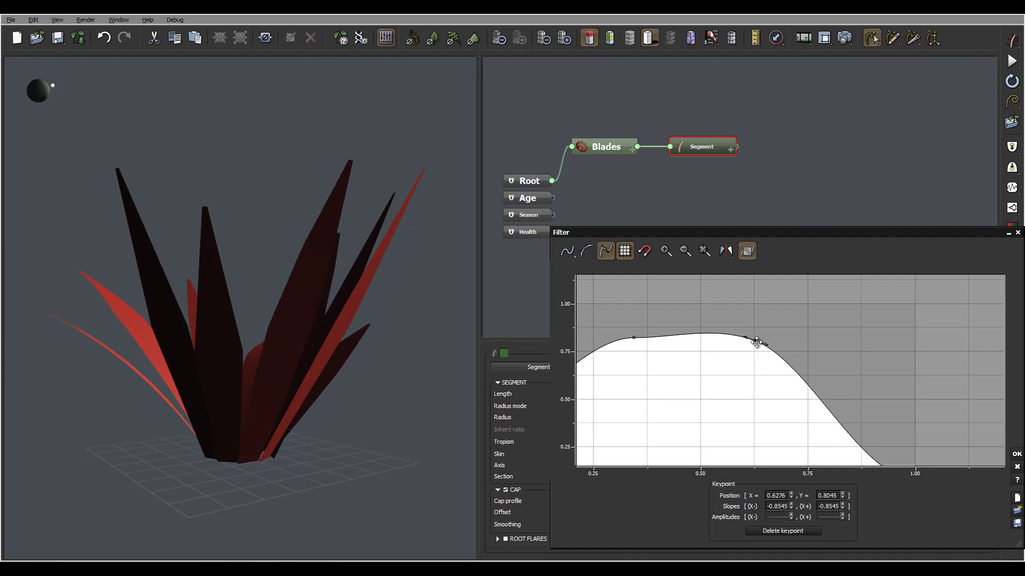
pyautogui.moveTo(757, 342); pyautogui.dragTo(763, 365)
pyautogui.moveTo(350, 334); pyautogui.dragTo(334, 397)
pyautogui.click(1017, 454)
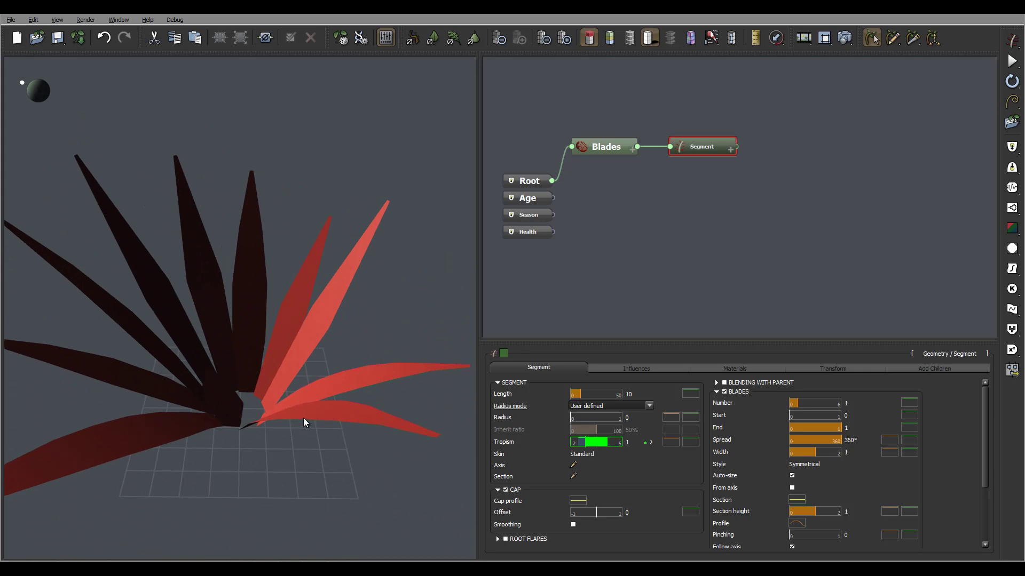
# - Open the blades' Section curve, add a keypoint at about X 0.78, Y 0.01, and lower the end keypoint to about Y -0.21
pyautogui.moveTo(357, 408); pyautogui.dragTo(405, 395)
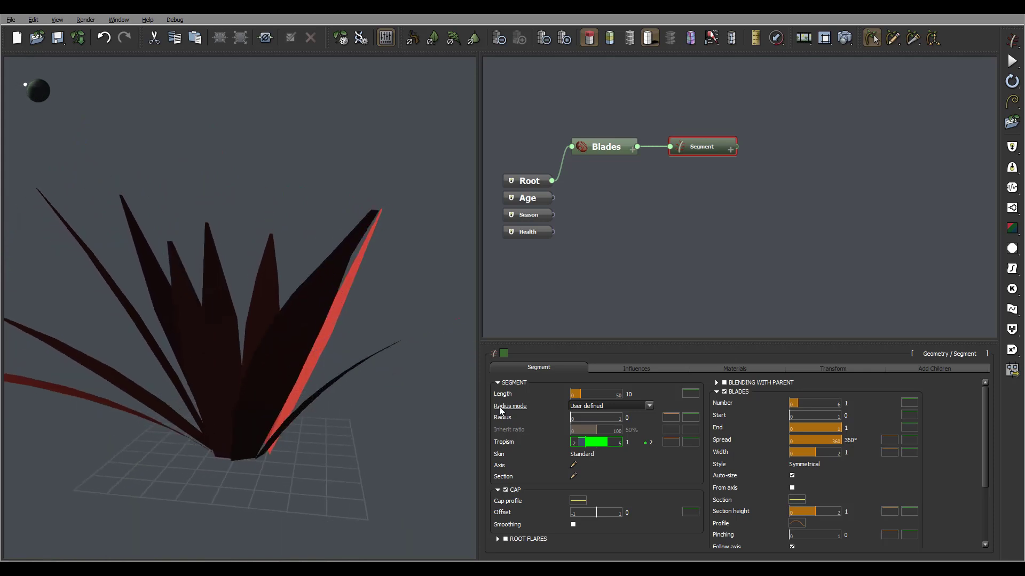
pyautogui.moveTo(265, 408); pyautogui.dragTo(297, 392)
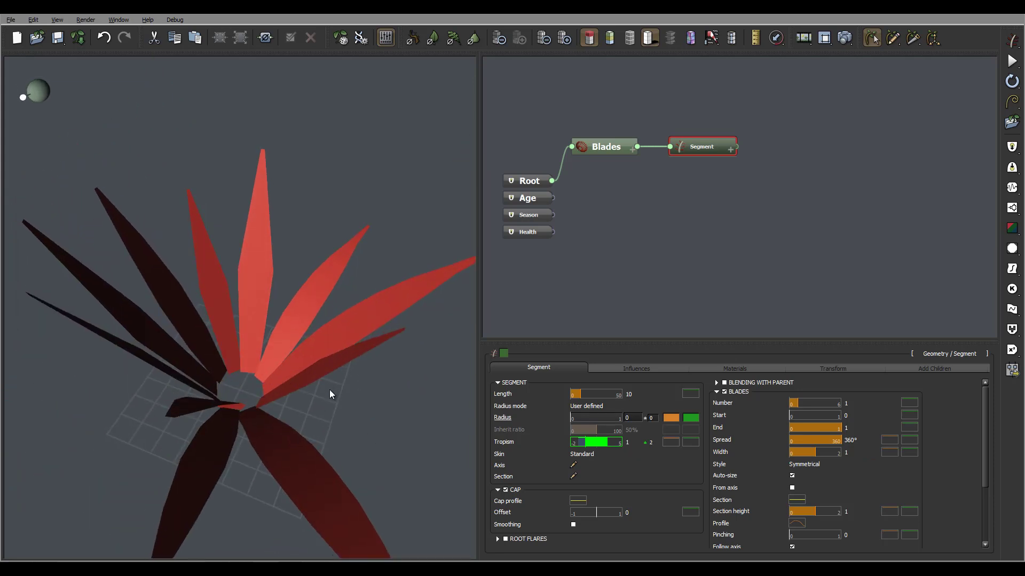
pyautogui.moveTo(984, 450)
pyautogui.mouseDown()
pyautogui.moveTo(991, 480)
pyautogui.moveTo(992, 446)
pyautogui.mouseUp()
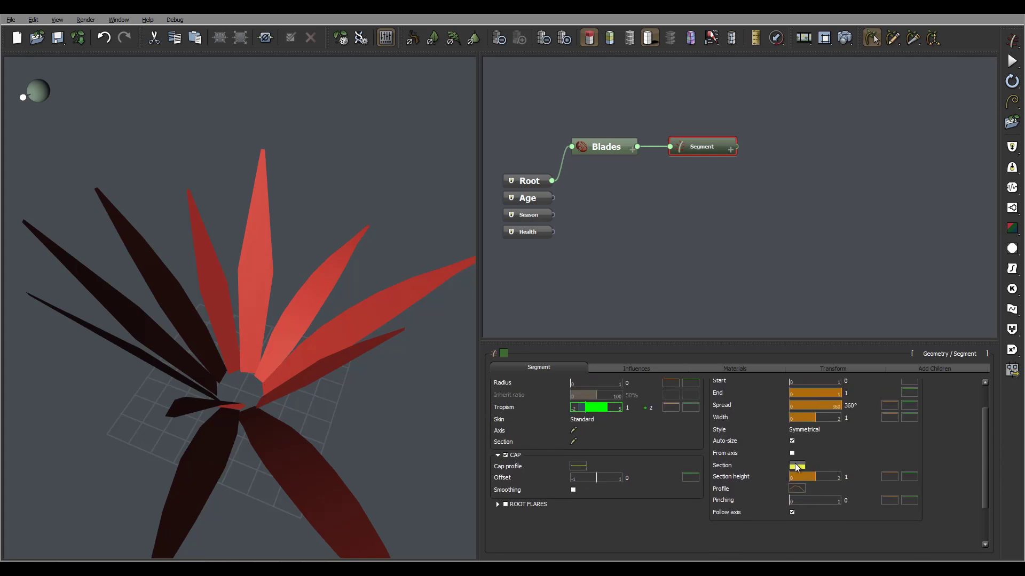
pyautogui.click(796, 466)
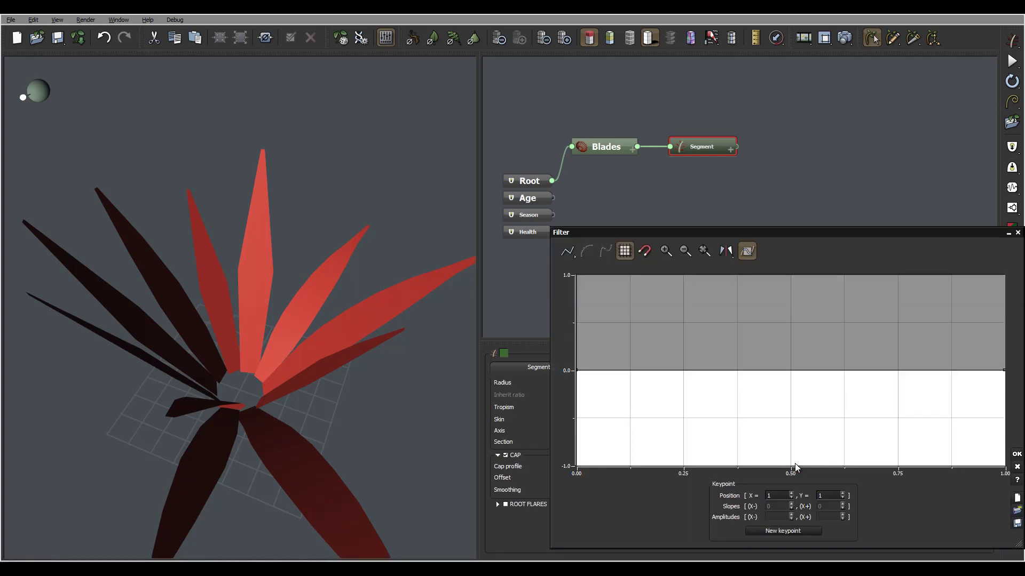
pyautogui.moveTo(650, 400); pyautogui.dragTo(689, 372, button='middle')
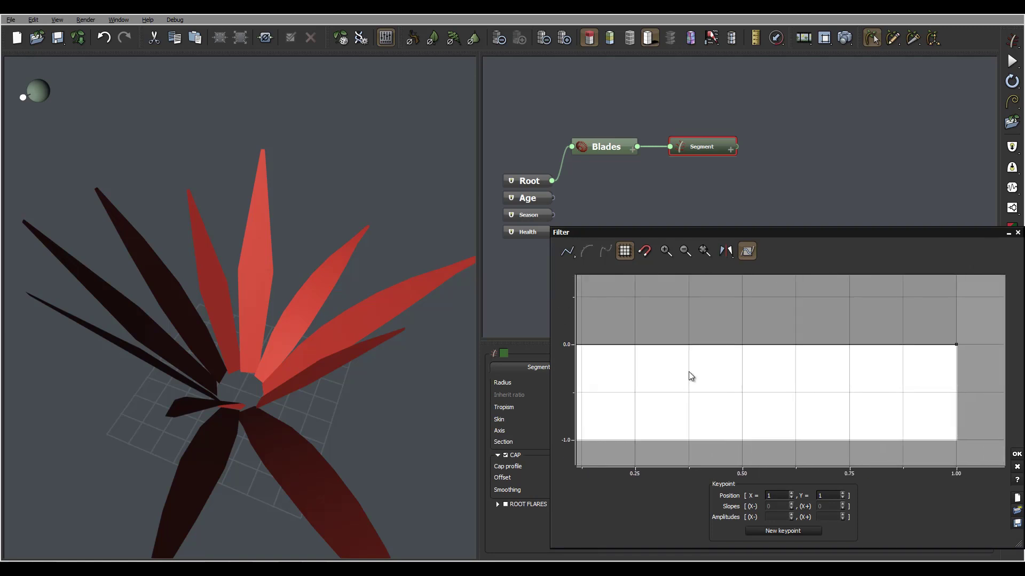
pyautogui.click(861, 344)
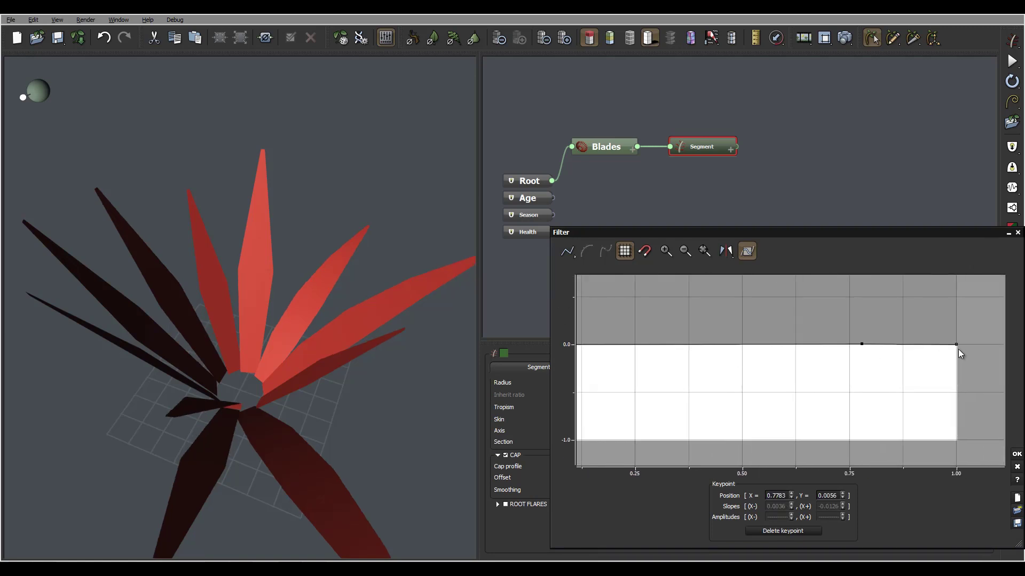
pyautogui.moveTo(957, 346); pyautogui.dragTo(962, 365)
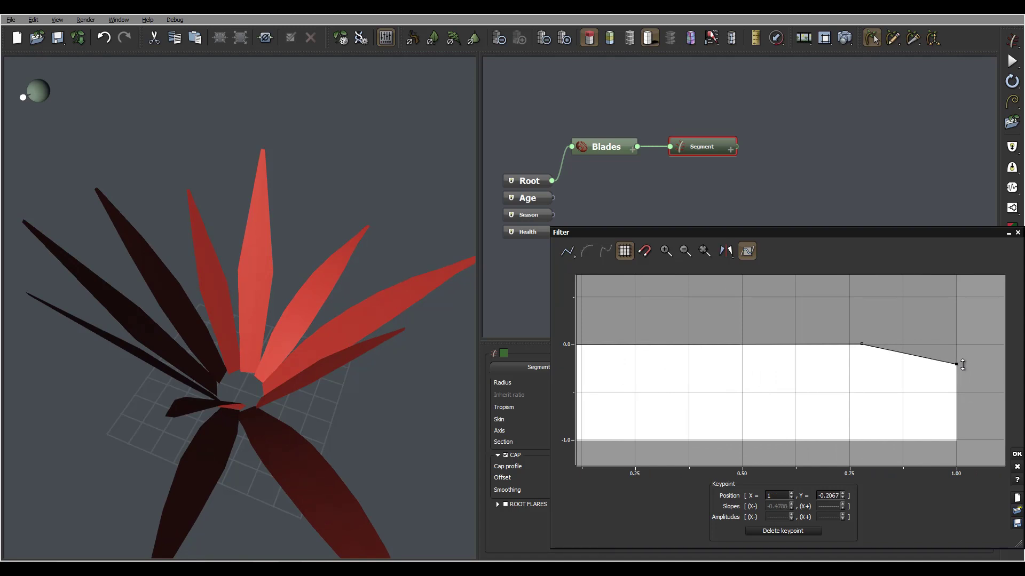
# - Add a keypoint near the start of the section curve, at about X 0.06, Y -0.02
pyautogui.moveTo(392, 354); pyautogui.dragTo(375, 438)
pyautogui.moveTo(658, 374); pyautogui.dragTo(774, 366)
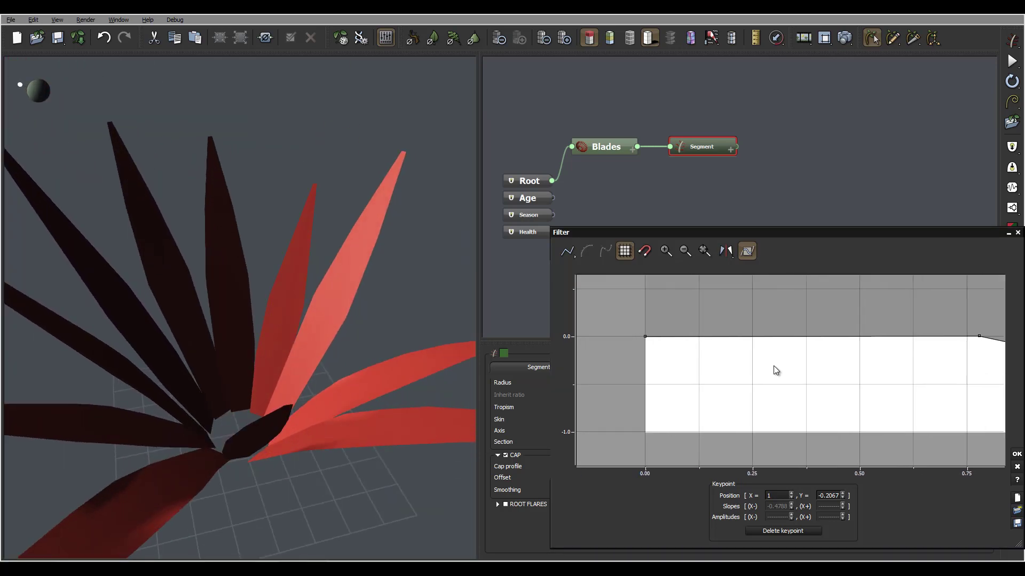
pyautogui.click(671, 338)
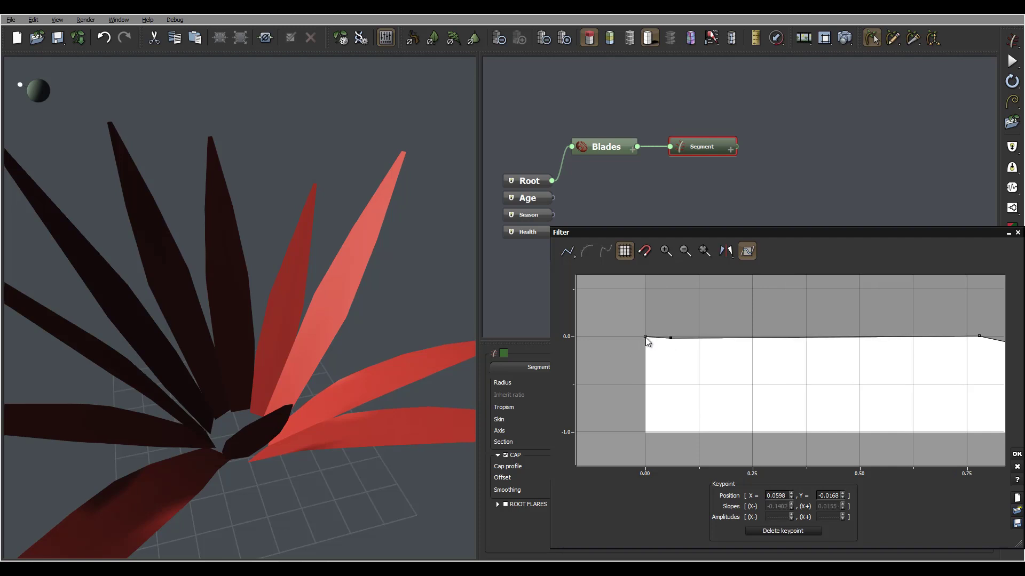
# - Try lowering the section curve's start keypoint to about Y -0.17, and move it back up to about Y -0.01
pyautogui.moveTo(645, 338); pyautogui.dragTo(641, 350)
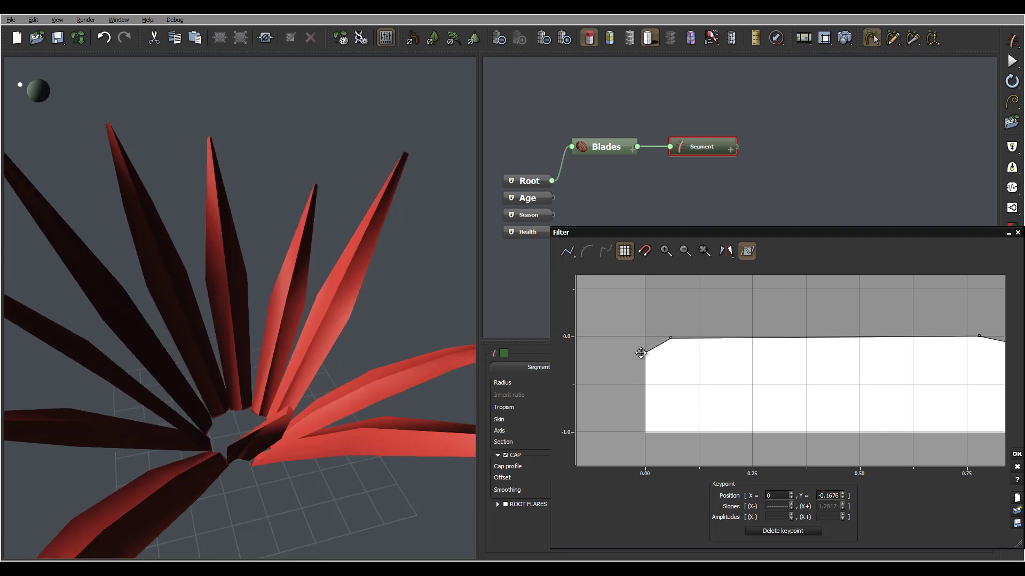
pyautogui.moveTo(381, 357); pyautogui.dragTo(366, 375)
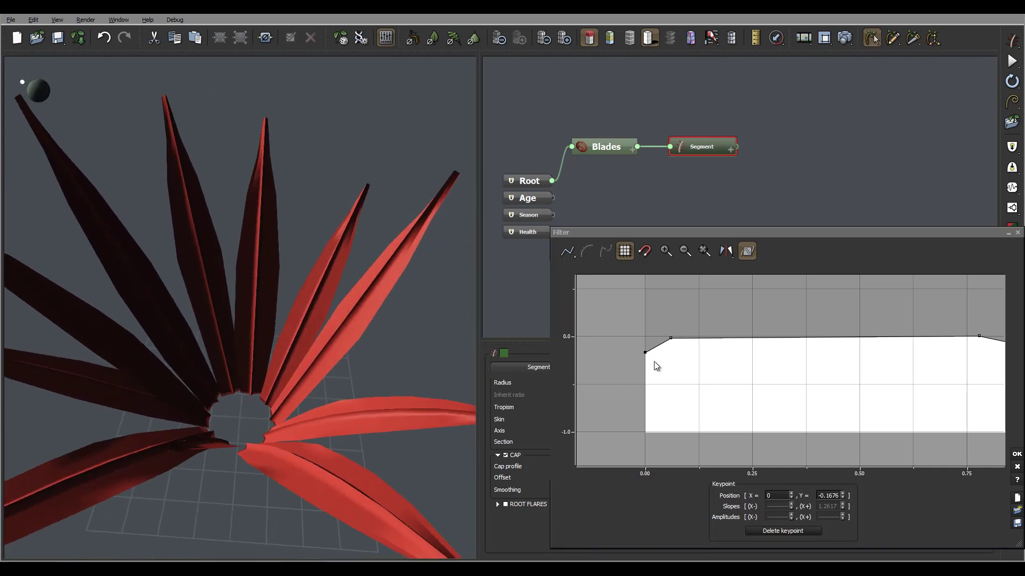
pyautogui.moveTo(645, 353); pyautogui.dragTo(642, 337)
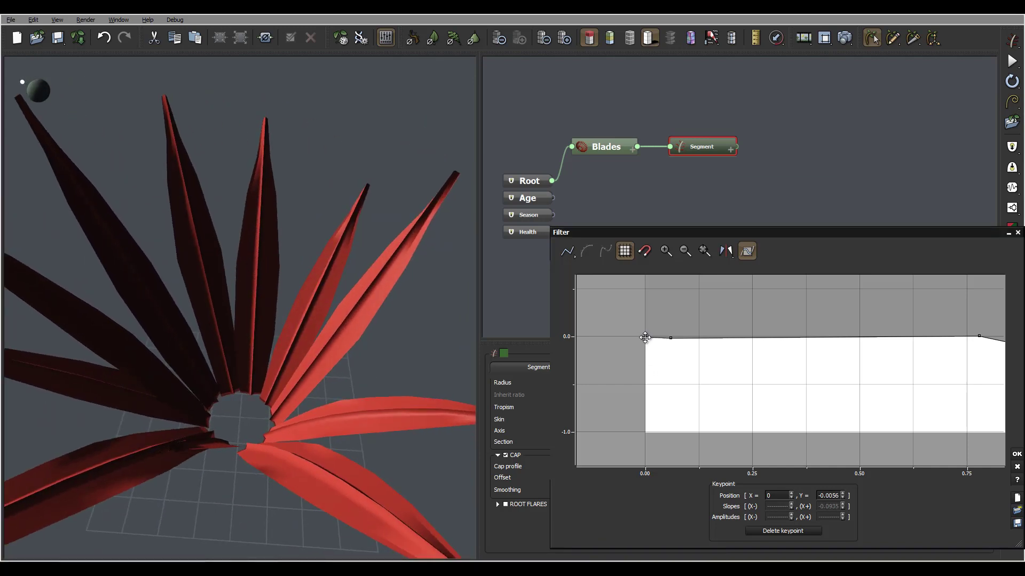
# - Move the section curve's second keypoint to about X 0.39, Y 0.03, lower the end keypoint to about Y -0.28, and accept the curve
pyautogui.moveTo(810, 337); pyautogui.dragTo(812, 334)
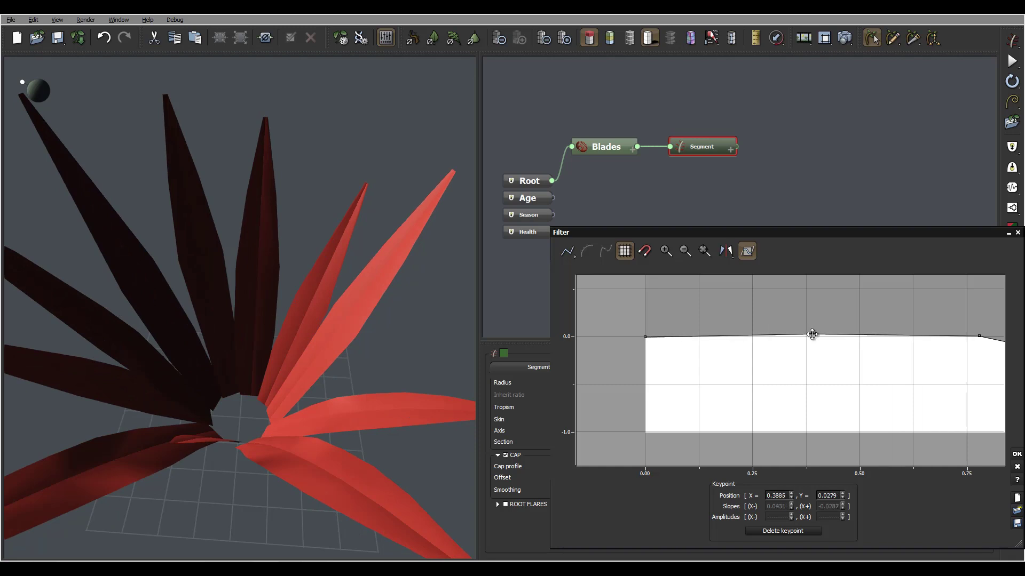
pyautogui.moveTo(390, 395); pyautogui.dragTo(329, 393)
pyautogui.moveTo(812, 358); pyautogui.dragTo(638, 343)
pyautogui.moveTo(893, 341); pyautogui.dragTo(896, 348)
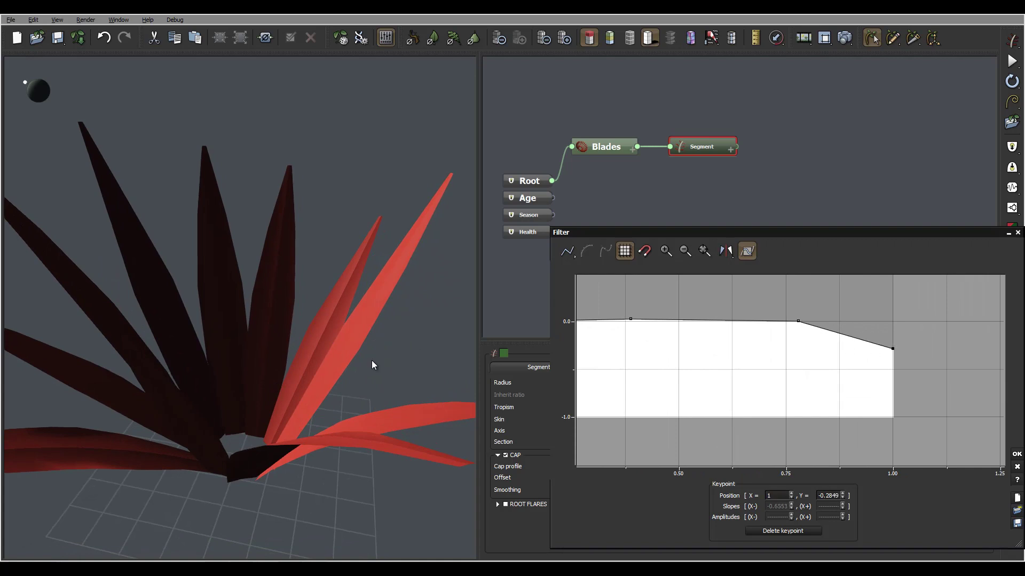
pyautogui.moveTo(373, 361); pyautogui.dragTo(326, 375)
pyautogui.click(1016, 456)
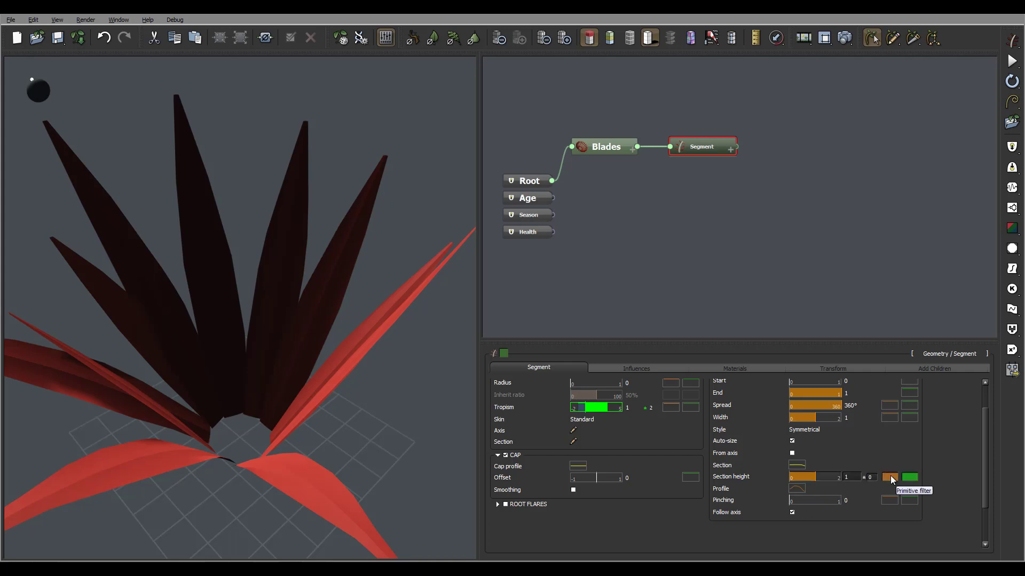
# - Open the primitive filter of the blades' Section height, lower its end keypoint to about Y 0.40, and accept it
pyautogui.click(890, 476)
pyautogui.moveTo(862, 295); pyautogui.dragTo(859, 354)
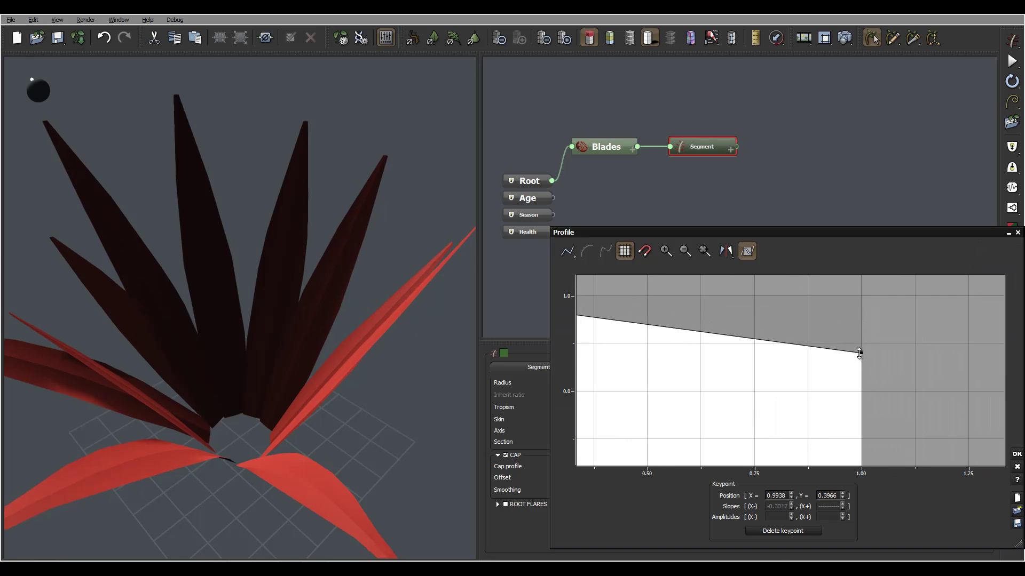
pyautogui.moveTo(401, 361); pyautogui.dragTo(297, 313, button='right')
pyautogui.moveTo(344, 347); pyautogui.dragTo(411, 382)
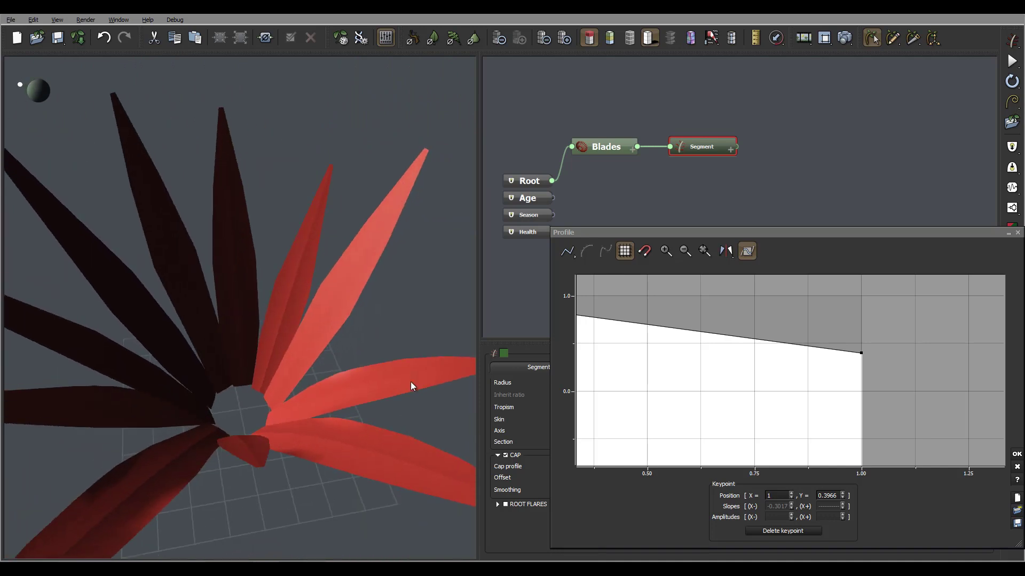
pyautogui.moveTo(264, 444); pyautogui.dragTo(311, 430)
pyautogui.moveTo(292, 376); pyautogui.dragTo(344, 323)
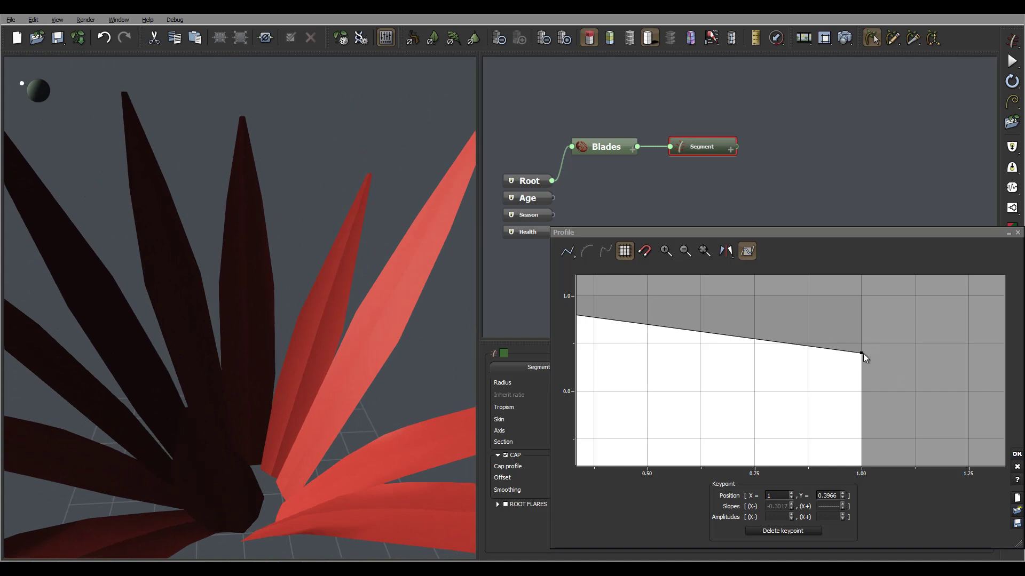
pyautogui.click(1014, 455)
pyautogui.moveTo(365, 424); pyautogui.dragTo(361, 425)
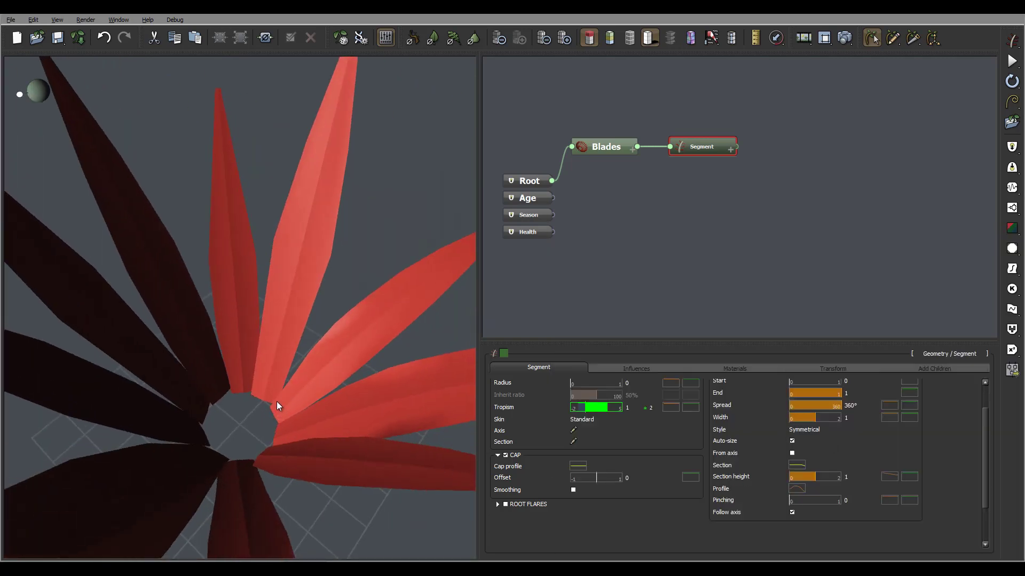
# - Reopen the blades' Section curve and raise its end keypoint to about Y 0.35 to bend the blade edges the other way
pyautogui.click(800, 465)
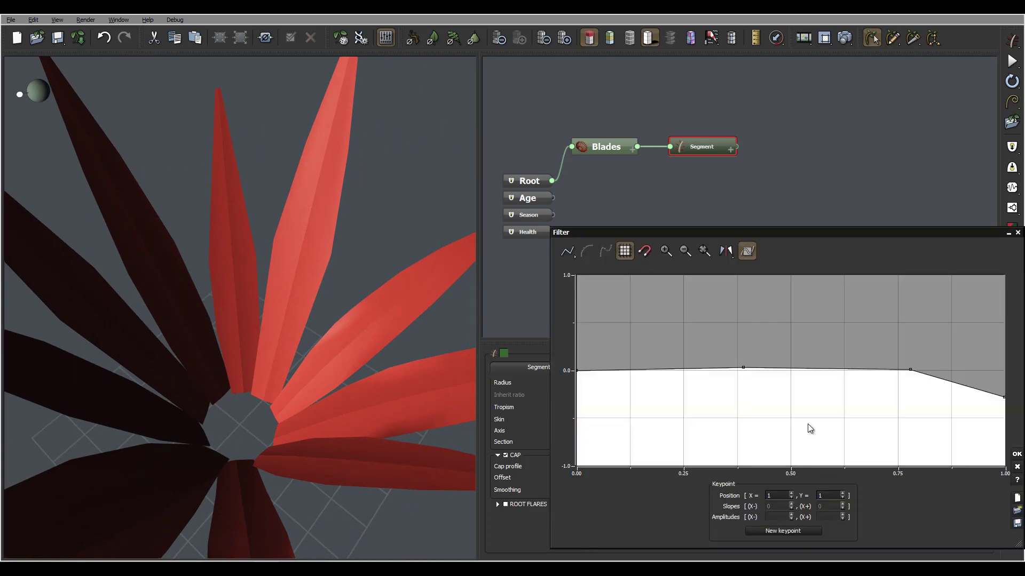
pyautogui.moveTo(751, 350); pyautogui.dragTo(741, 345, button='middle')
pyautogui.moveTo(883, 352); pyautogui.dragTo(880, 292)
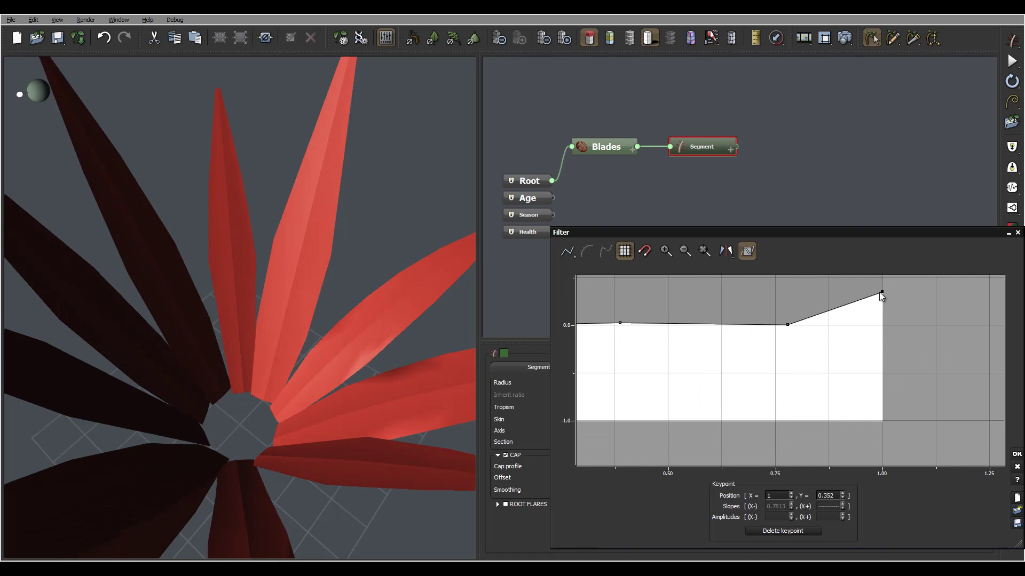
pyautogui.moveTo(320, 342); pyautogui.dragTo(220, 333)
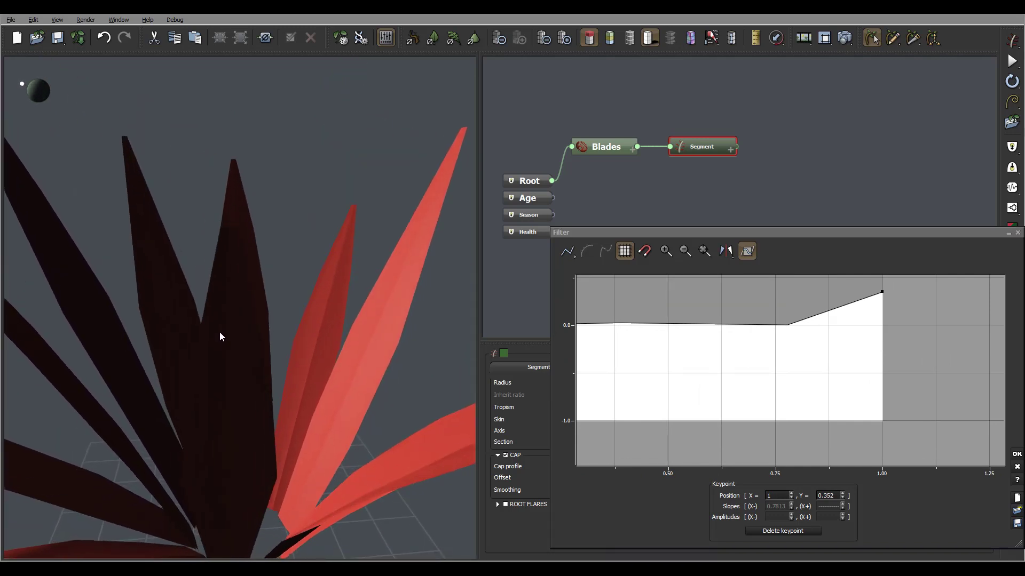
# - Lower the section curve's end keypoint to about Y -0.8 and move the keypoint before it to about X 0.72, Y -0.47
pyautogui.moveTo(881, 293); pyautogui.dragTo(883, 404)
pyautogui.click(788, 325)
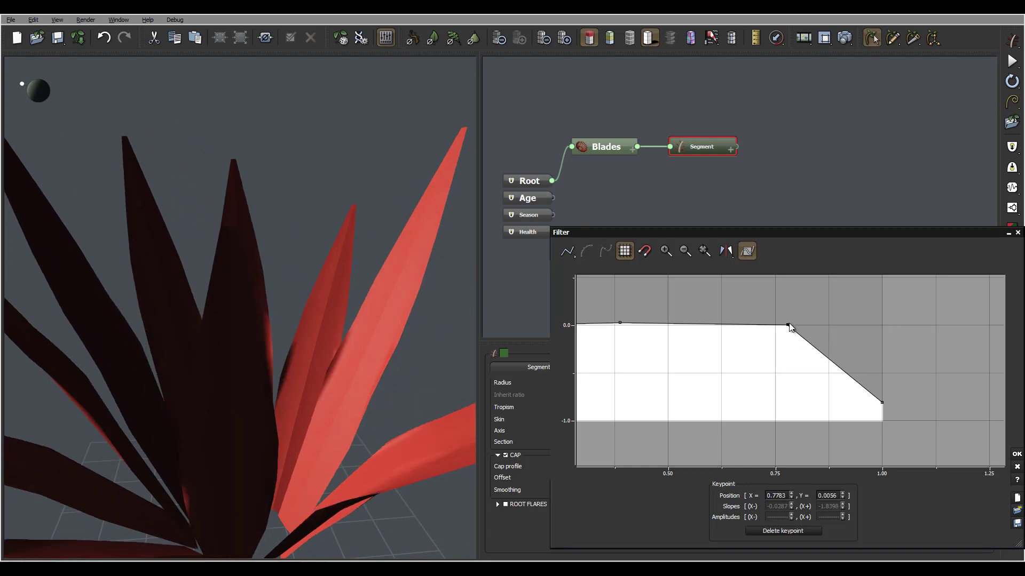
pyautogui.moveTo(787, 325); pyautogui.dragTo(764, 370)
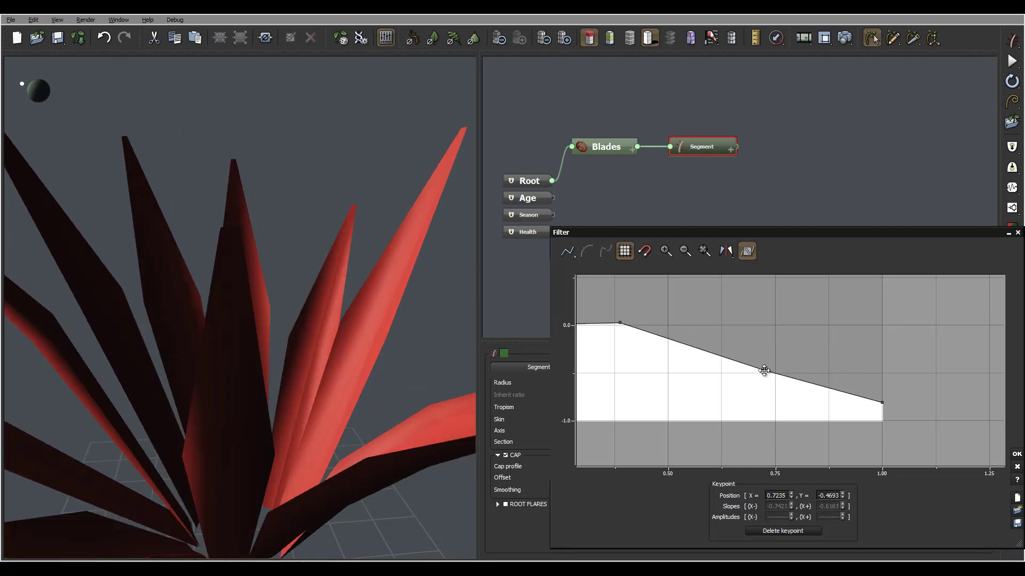
# - Move the section curve's inner keypoint to about X 0.27, Y 0 and the following one to about X 0.51, Y -0.70, and accept the curve
pyautogui.moveTo(398, 336); pyautogui.dragTo(326, 370)
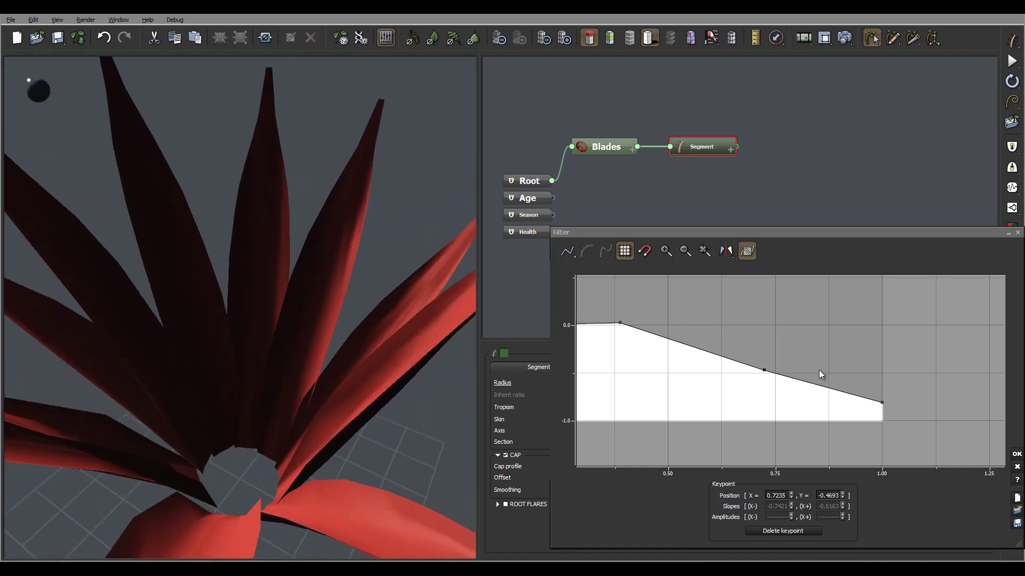
pyautogui.moveTo(667, 340); pyautogui.dragTo(720, 327, button='middle')
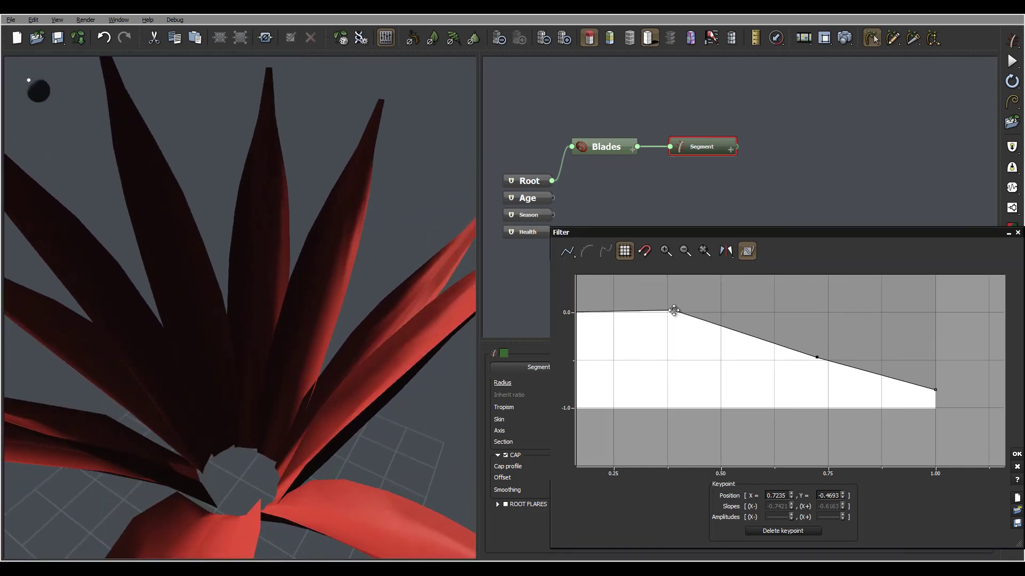
pyautogui.moveTo(674, 311); pyautogui.dragTo(621, 313)
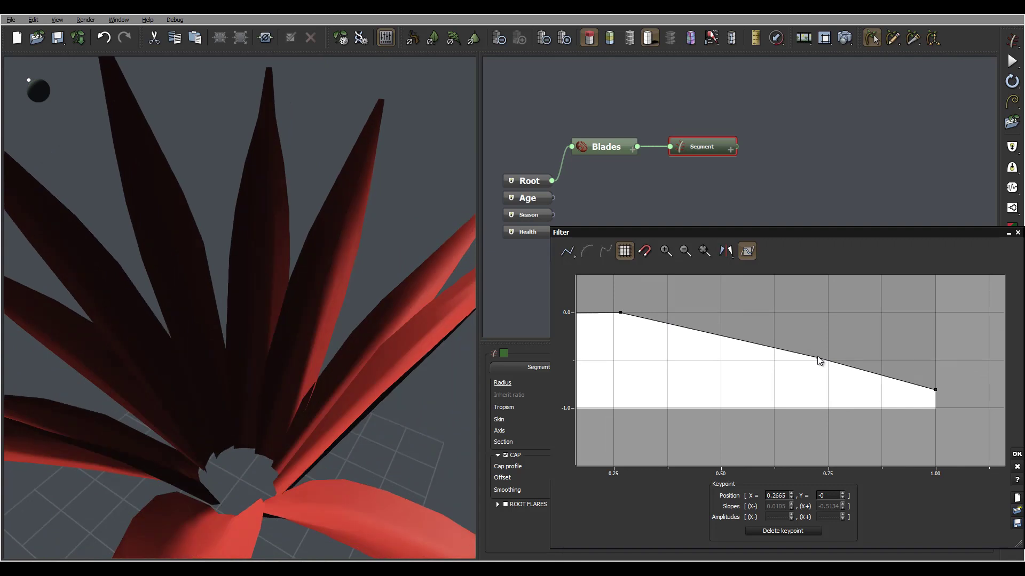
pyautogui.moveTo(817, 358); pyautogui.dragTo(726, 380)
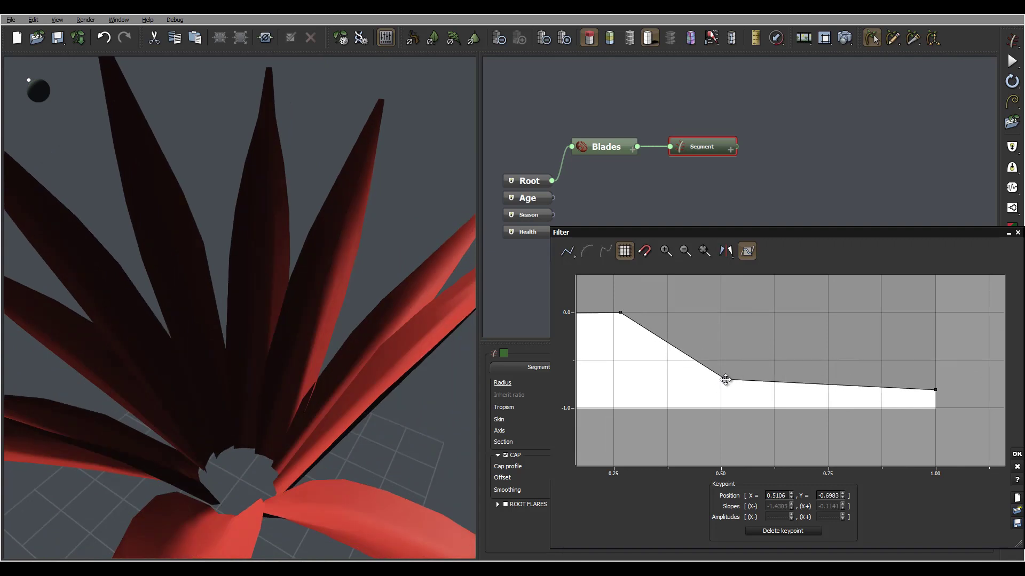
pyautogui.moveTo(375, 347); pyautogui.dragTo(435, 332)
pyautogui.click(1015, 455)
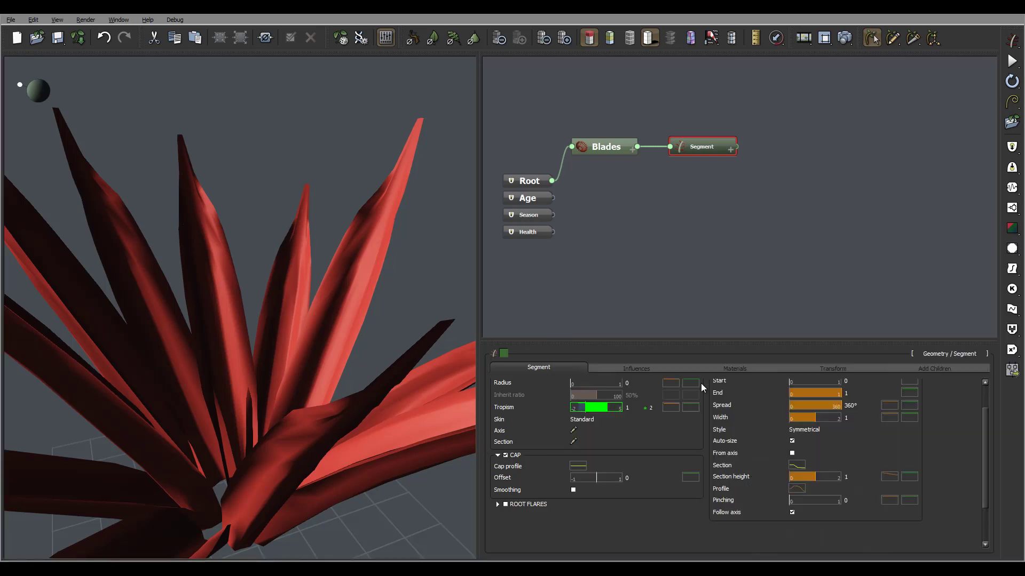
# - Open the Section height filter, add a keypoint at about X 0.42, Y 0.73, and lower the end keypoint to about Y -1.1
pyautogui.click(888, 478)
pyautogui.click(902, 483)
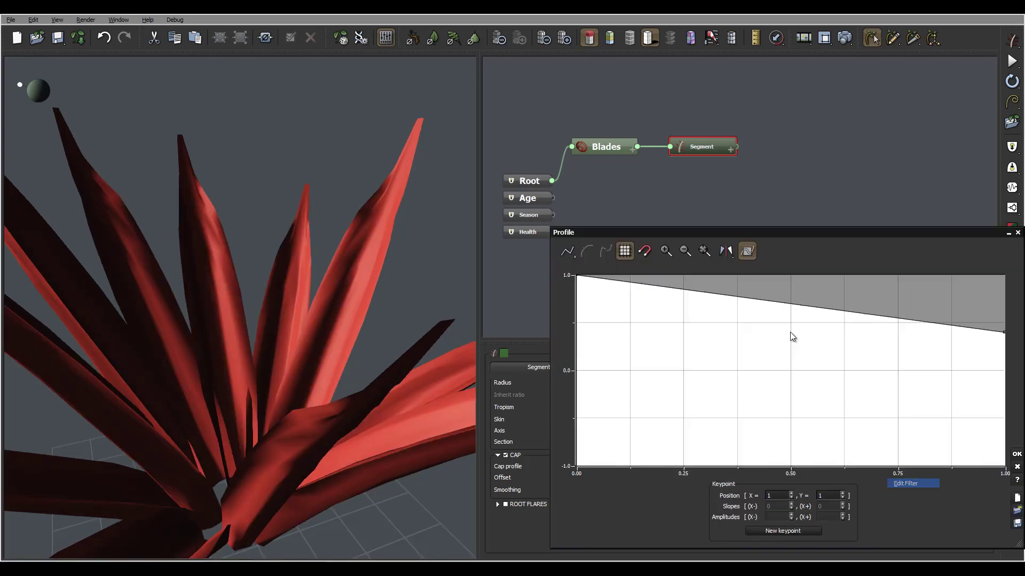
pyautogui.click(758, 300)
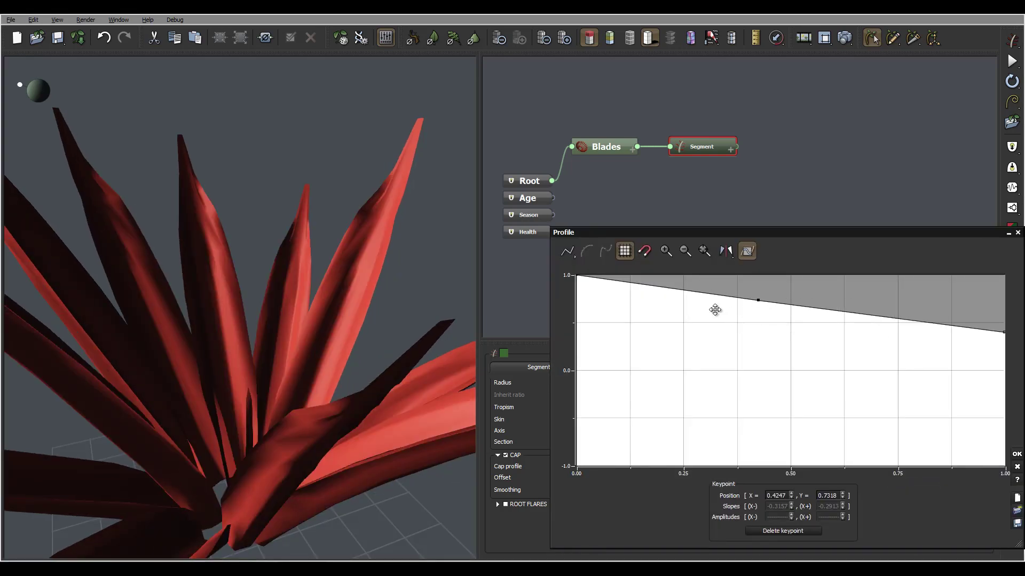
pyautogui.moveTo(906, 354); pyautogui.dragTo(711, 338)
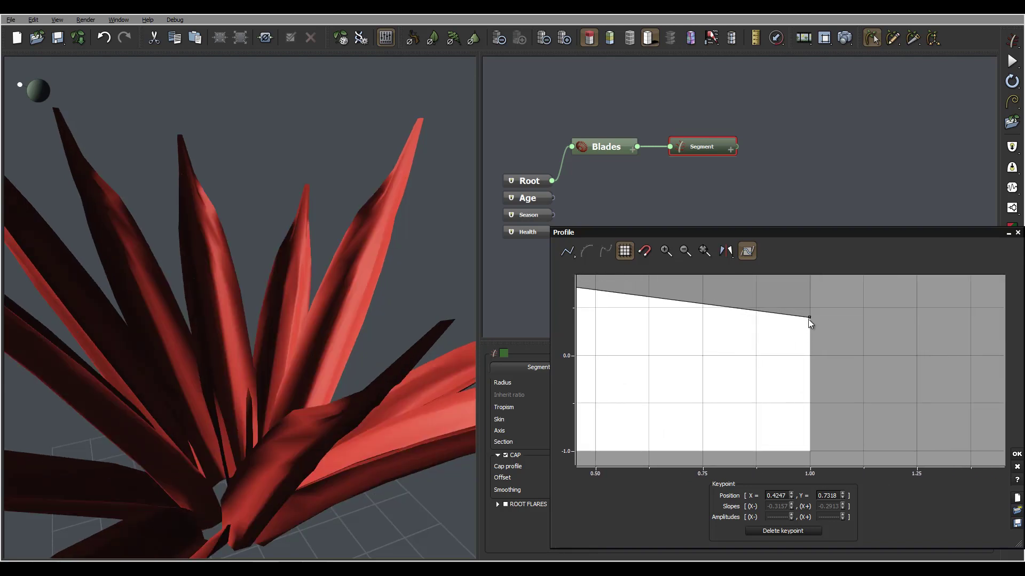
pyautogui.moveTo(809, 319); pyautogui.dragTo(824, 460)
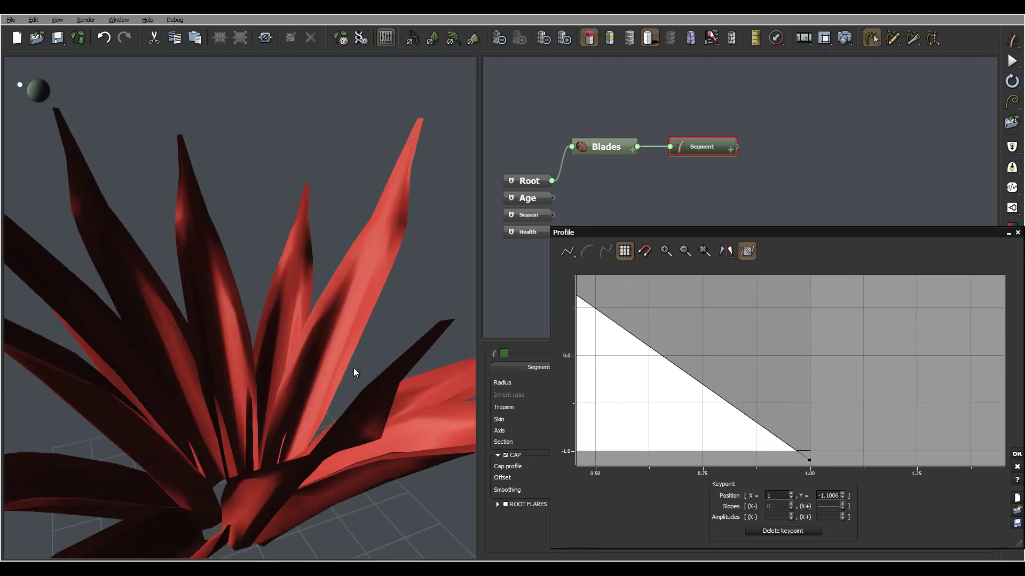
# - Move the filter's inner keypoint near X 0.18, Y 1, add another keypoint beyond it, and pull that down to about X 0.18, Y -0.63
pyautogui.moveTo(353, 367); pyautogui.dragTo(615, 397, button='right')
pyautogui.moveTo(664, 406); pyautogui.dragTo(899, 453)
pyautogui.moveTo(796, 330); pyautogui.dragTo(681, 305)
pyautogui.moveTo(426, 390); pyautogui.dragTo(613, 393, button='right')
pyautogui.moveTo(757, 352); pyautogui.dragTo(691, 459)
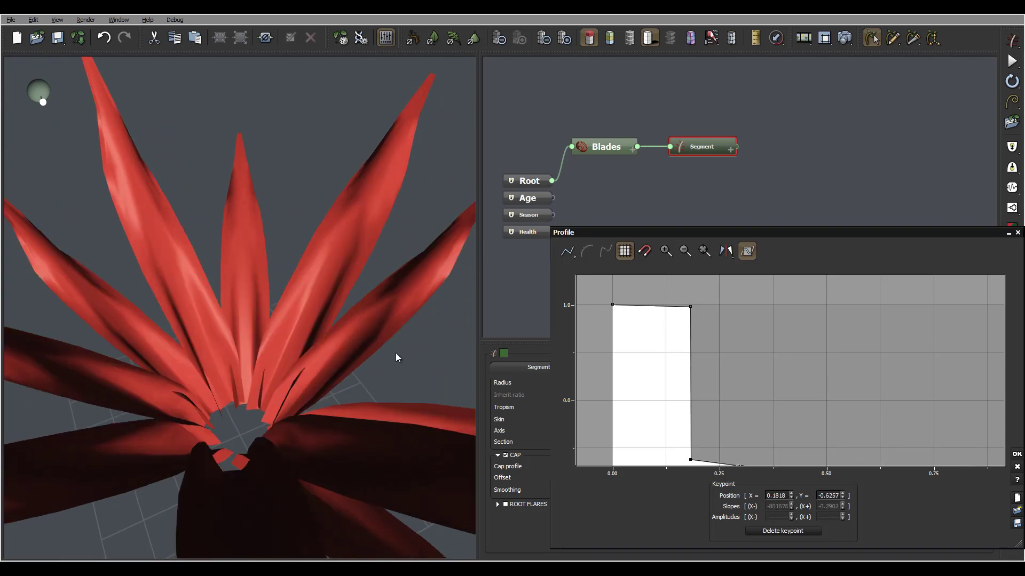
# - Move the filter's lower inner keypoint to about X 0.48, Y -0.12 and the upper one to about X 0.17, Y 0.74
pyautogui.moveTo(396, 354); pyautogui.dragTo(344, 445, button='right')
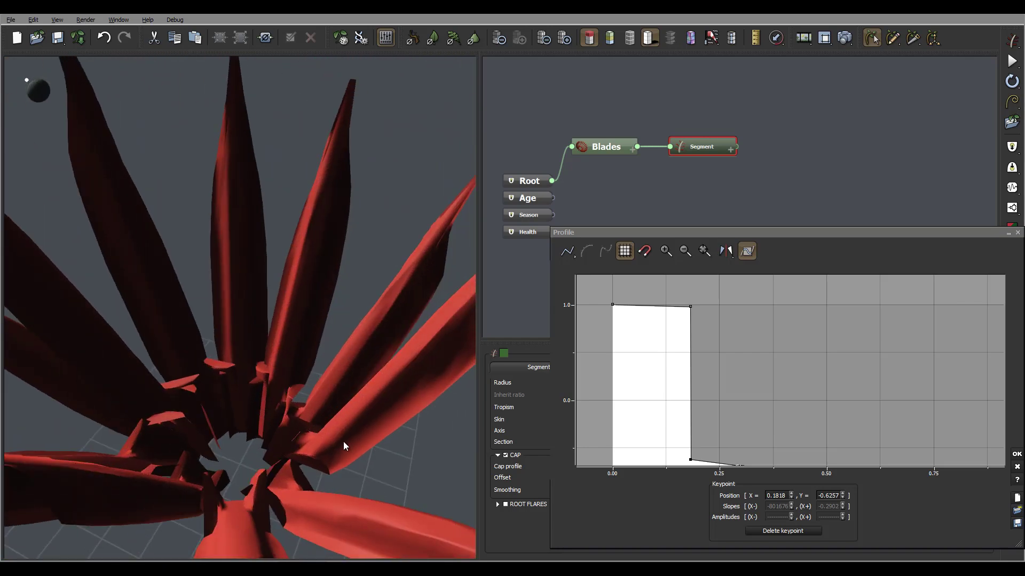
pyautogui.moveTo(736, 395); pyautogui.dragTo(647, 402, button='right')
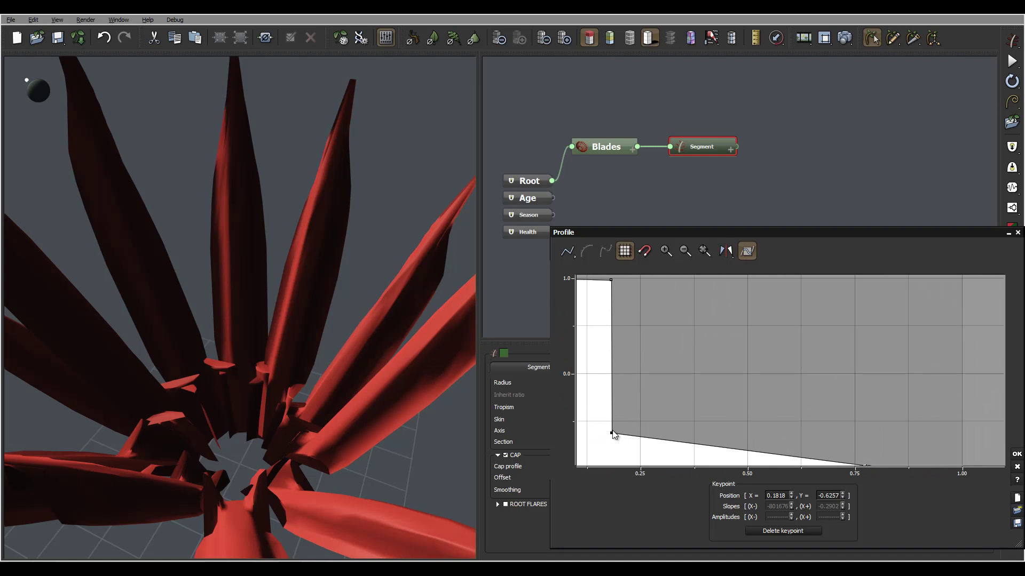
pyautogui.moveTo(612, 435); pyautogui.dragTo(738, 385)
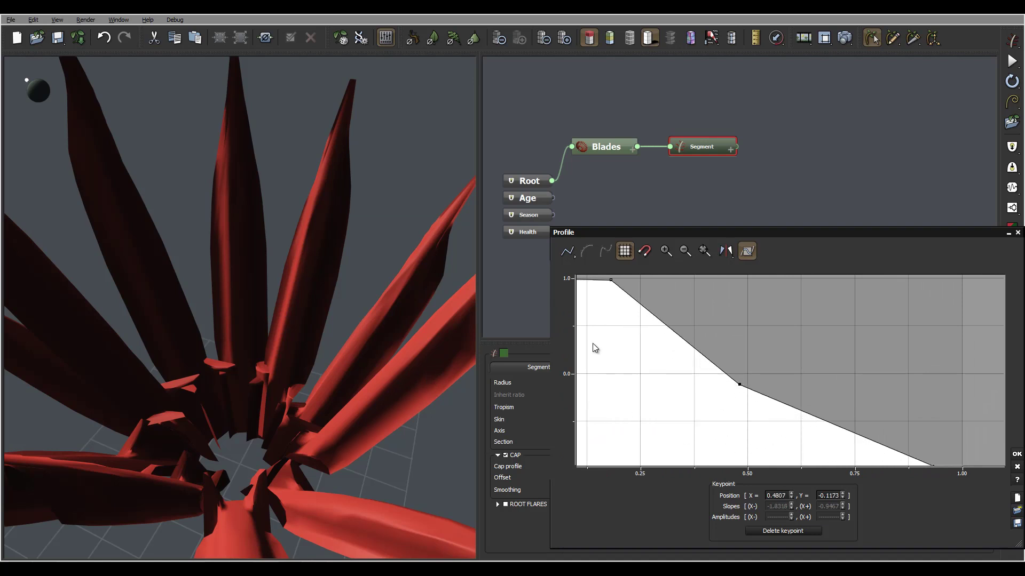
pyautogui.moveTo(671, 359); pyautogui.dragTo(737, 374, button='right')
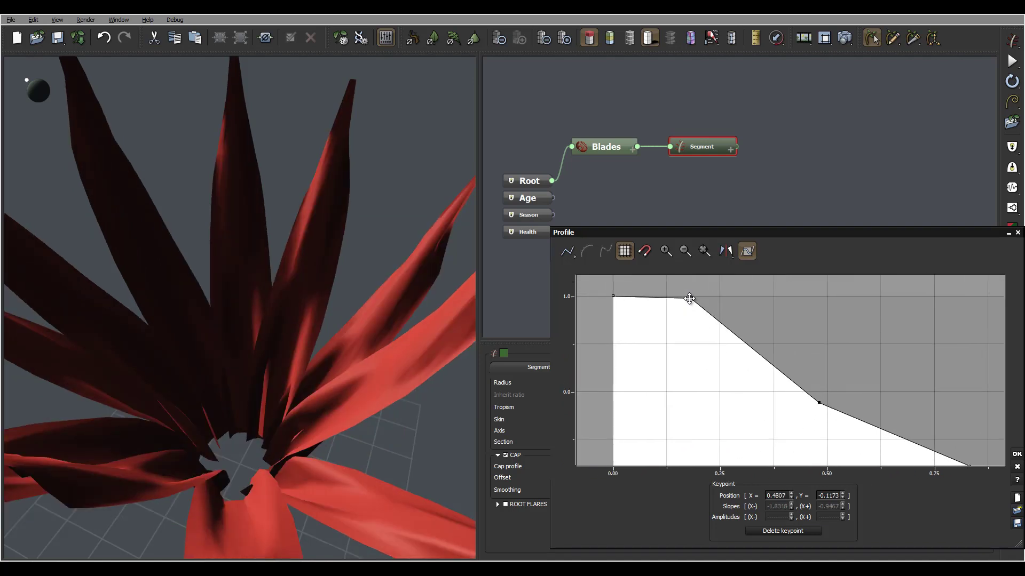
pyautogui.moveTo(689, 299); pyautogui.dragTo(685, 320)
# - Raise the Section height filter's end keypoint to about Y -0.80 and accept the filter
pyautogui.moveTo(810, 367); pyautogui.dragTo(615, 293, button='right')
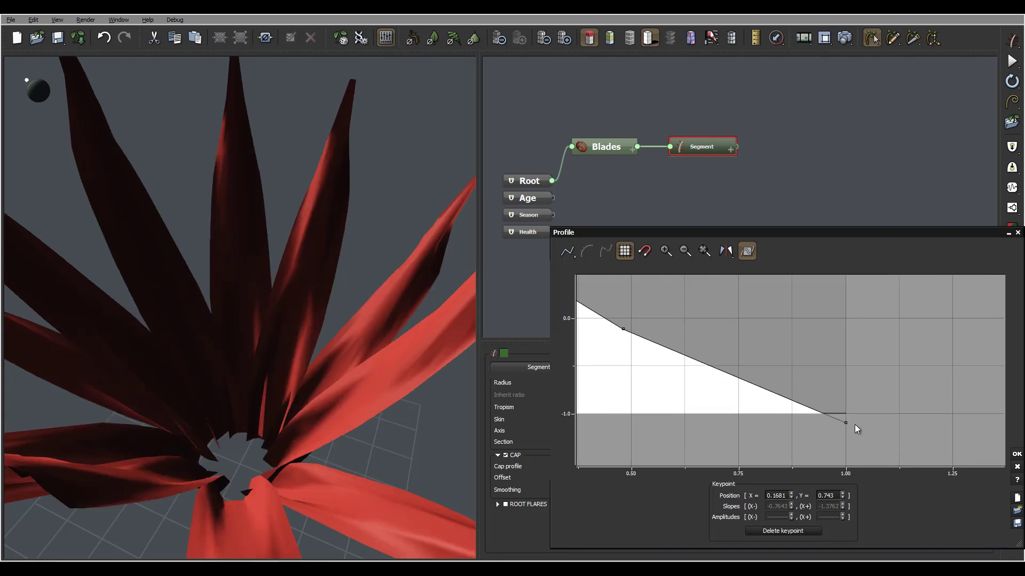
pyautogui.moveTo(848, 423); pyautogui.dragTo(852, 394)
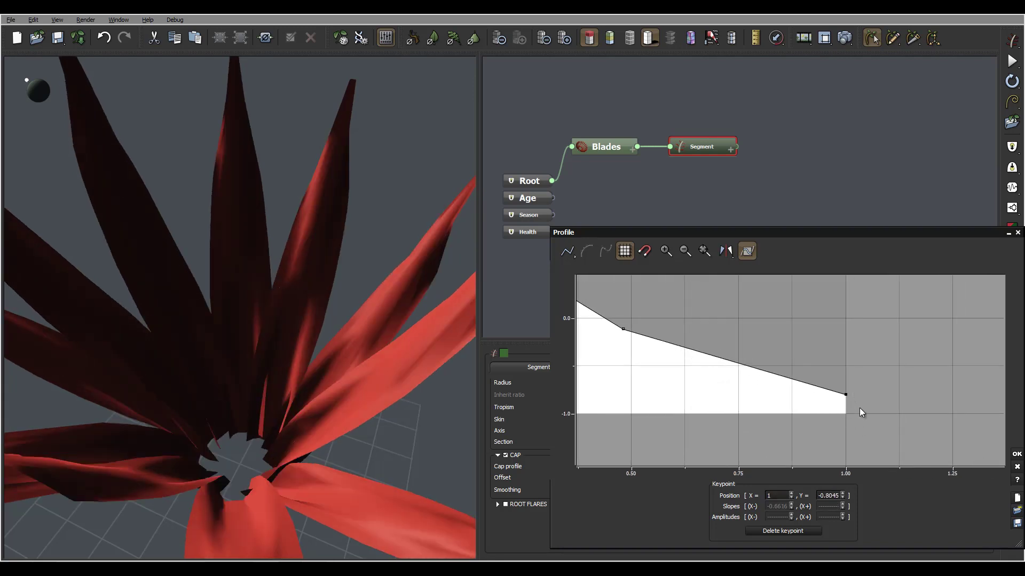
pyautogui.click(1015, 458)
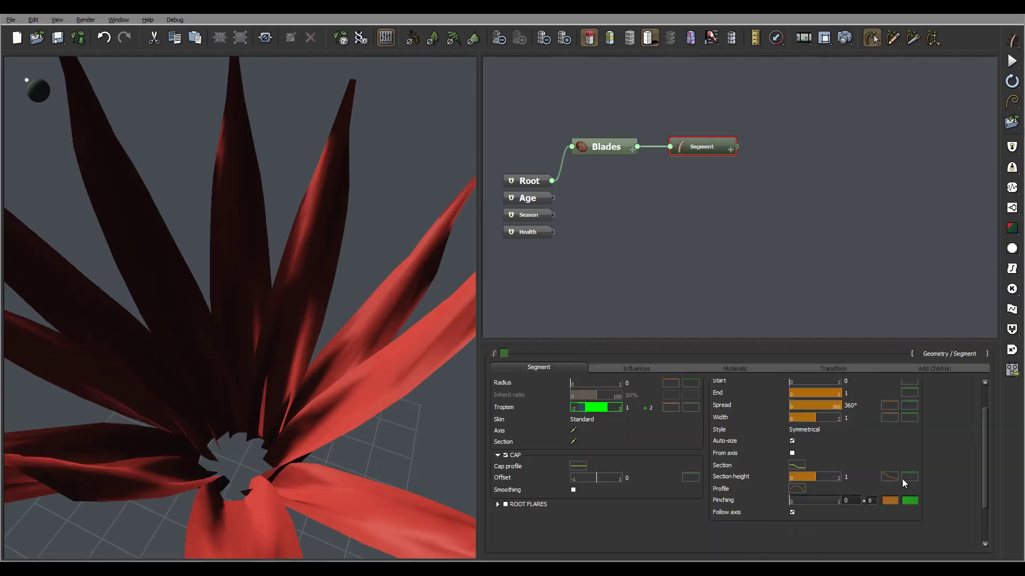
# - Lower the blades' Section height to 0.39 to flatten their cross-section
pyautogui.moveTo(820, 475); pyautogui.dragTo(801, 476)
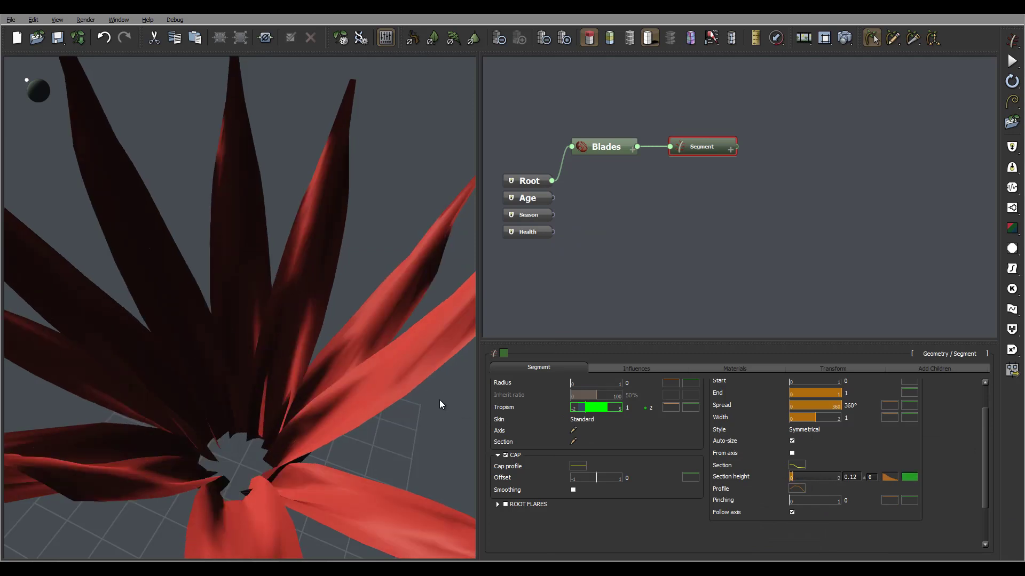
pyautogui.moveTo(348, 415); pyautogui.dragTo(444, 422, button='right')
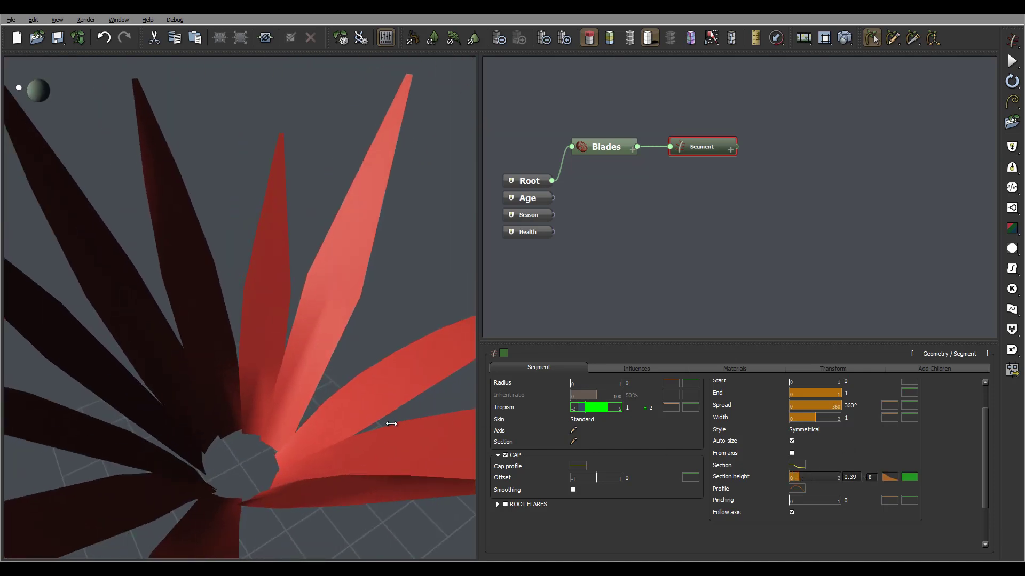
pyautogui.moveTo(392, 423); pyautogui.dragTo(352, 427, button='right')
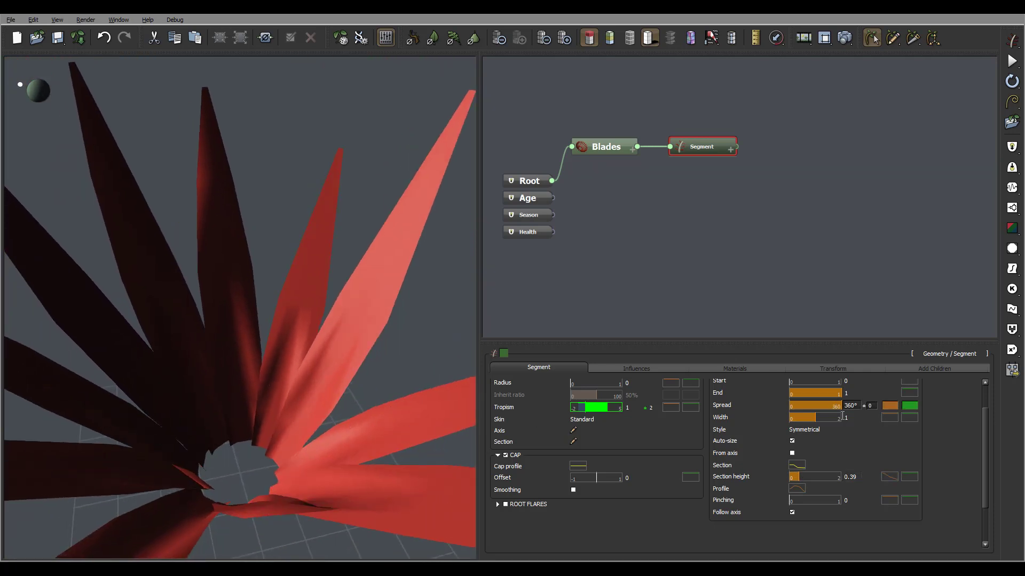
# - Reduce the blades' Width to 0.55 and check the narrower blades from several angles
pyautogui.moveTo(813, 420); pyautogui.dragTo(809, 418)
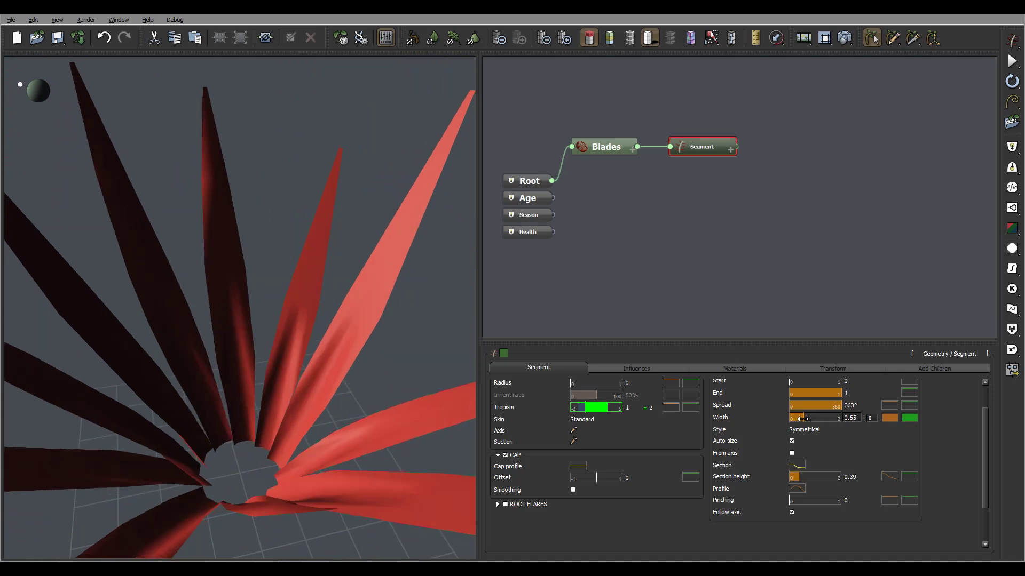
pyautogui.moveTo(232, 435); pyautogui.dragTo(303, 396, button='right')
pyautogui.moveTo(258, 351); pyautogui.dragTo(240, 277, button='right')
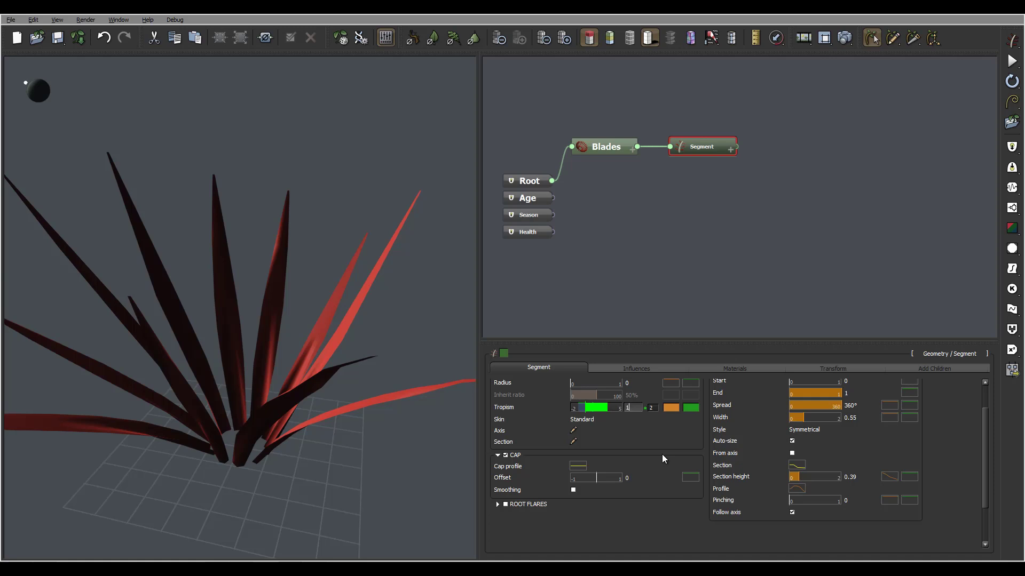
# - Set the segment's Tropism value to 1.5
pyautogui.write('5')
pyautogui.press('Return')
pyautogui.moveTo(454, 360); pyautogui.dragTo(384, 365, button='right')
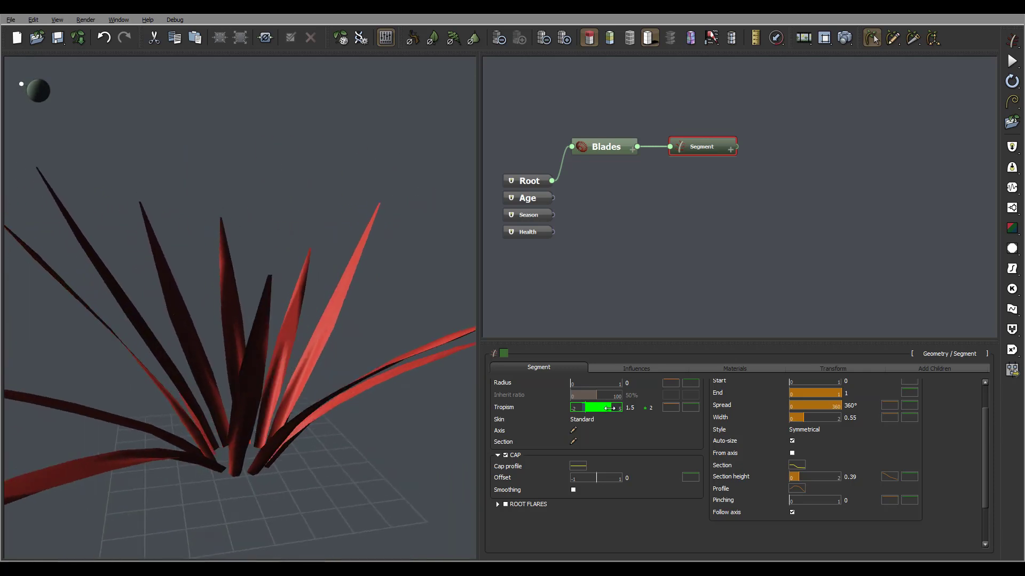
# - Set the segment's Tropism to 2 with a random variation of 1.5 and inspect the bending of the clump
pyautogui.click(658, 410)
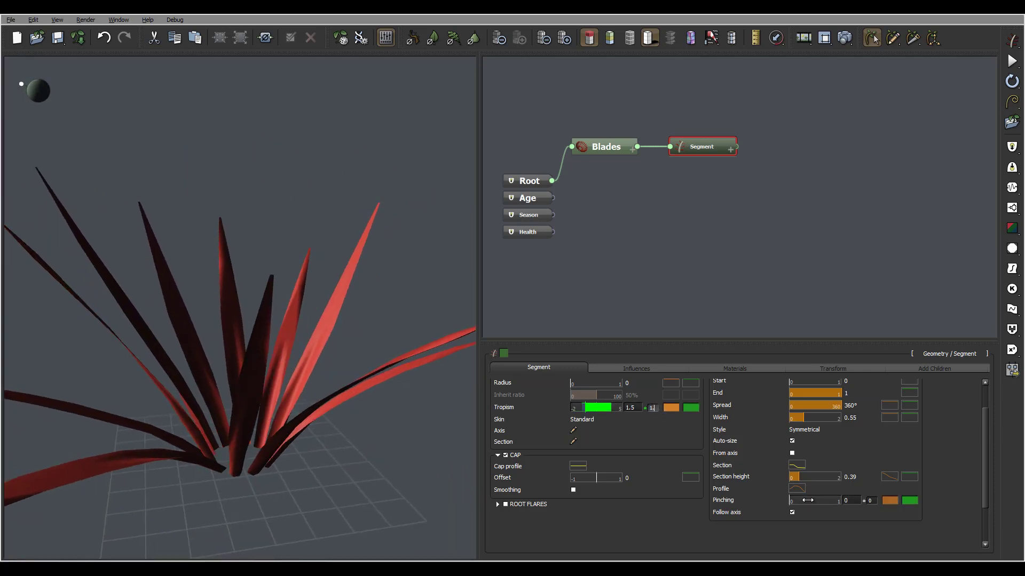
pyautogui.click(637, 410)
pyautogui.write('2')
pyautogui.press('Return')
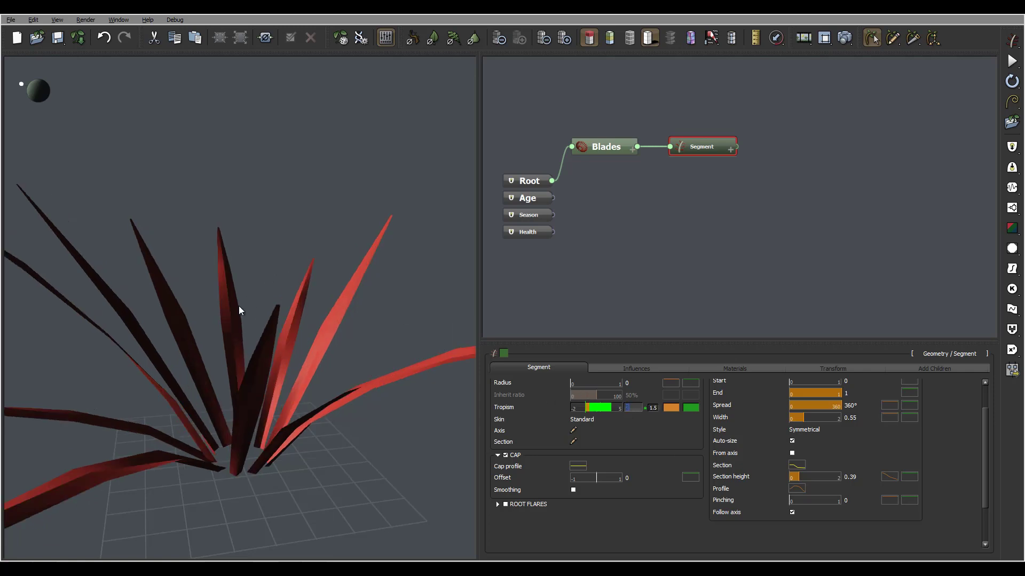
pyautogui.moveTo(194, 343); pyautogui.dragTo(210, 374)
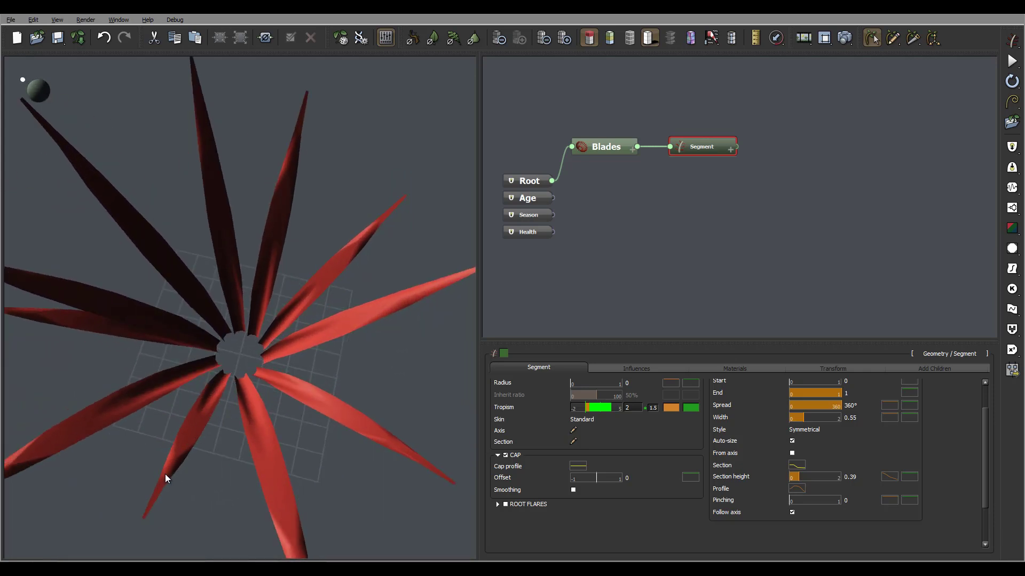
pyautogui.moveTo(366, 318); pyautogui.dragTo(354, 239)
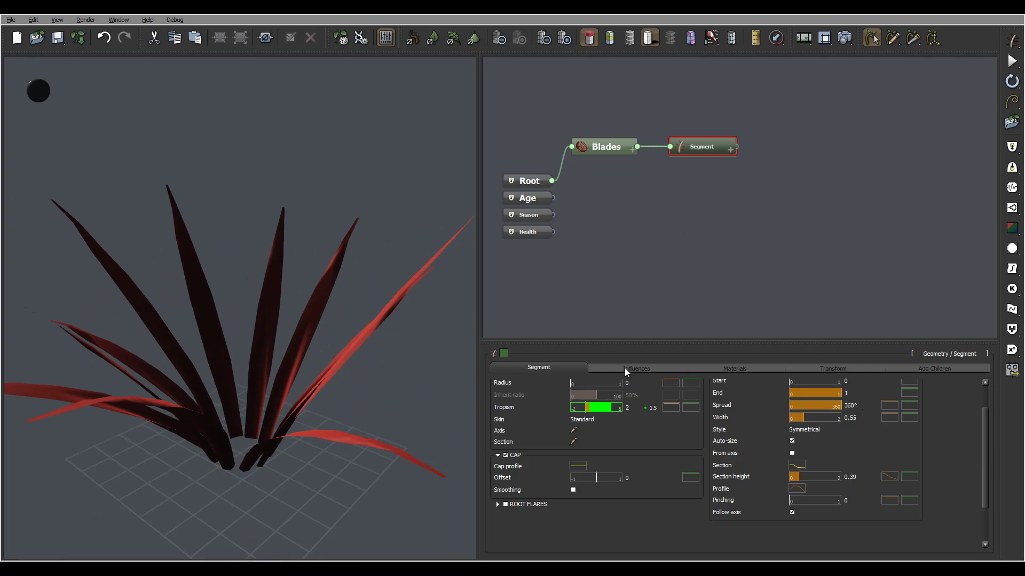
# - Give the segment's Length a random variation of 5 so the blades differ in length
pyautogui.moveTo(984, 444); pyautogui.dragTo(981, 387)
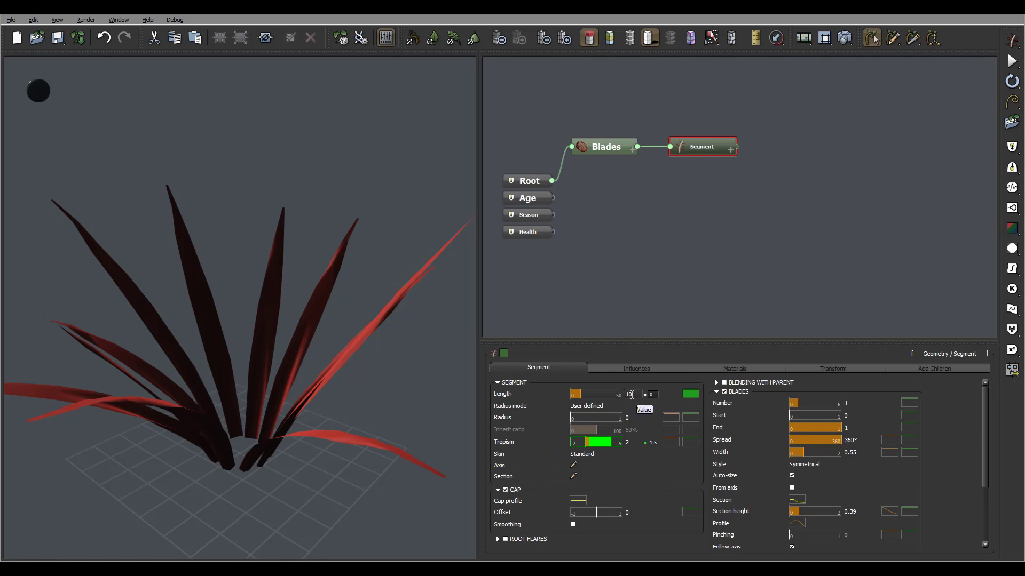
pyautogui.moveTo(252, 345); pyautogui.dragTo(208, 358)
pyautogui.click(651, 394)
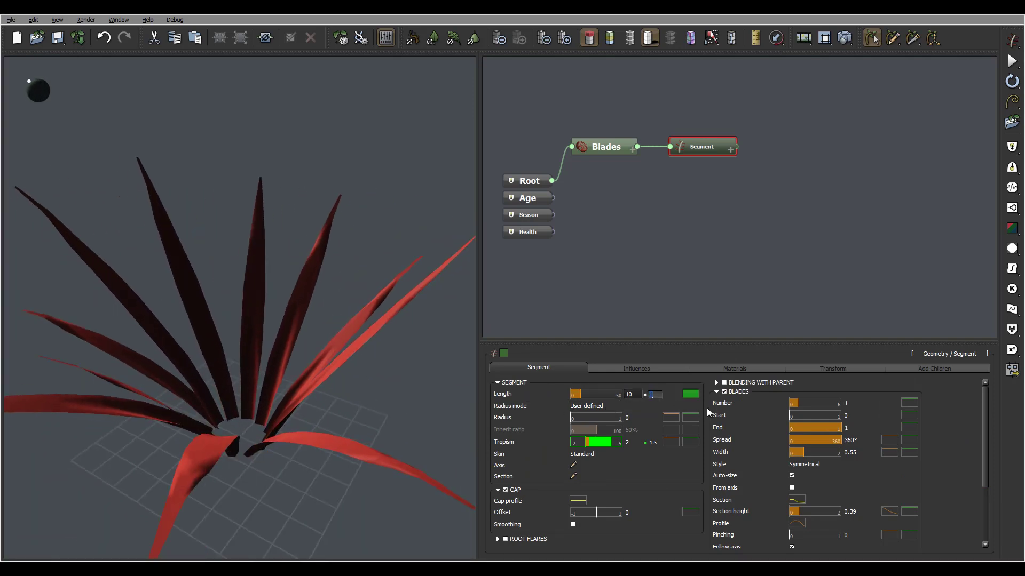
pyautogui.write('5')
pyautogui.press('Return')
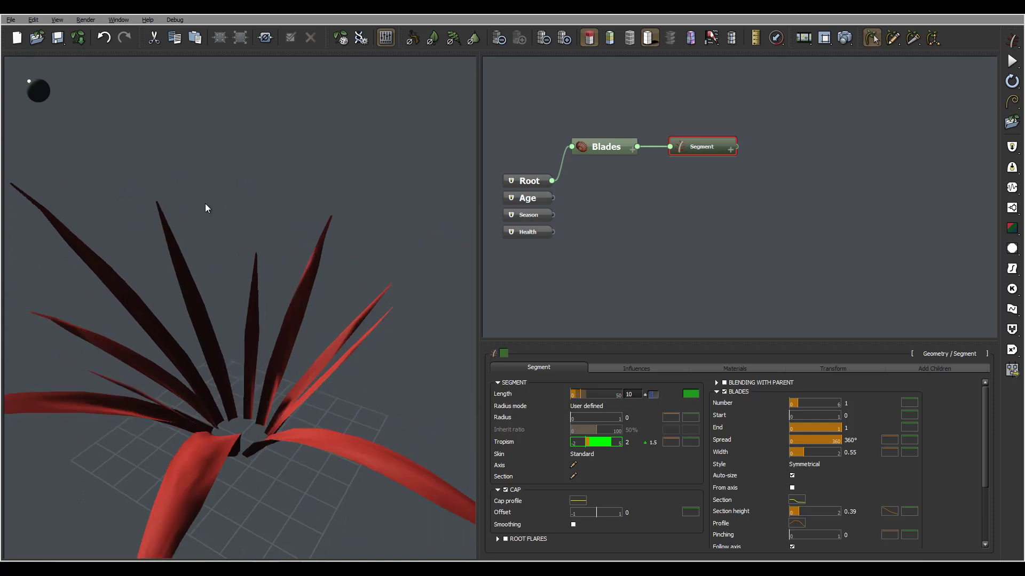
pyautogui.moveTo(380, 341); pyautogui.dragTo(479, 363)
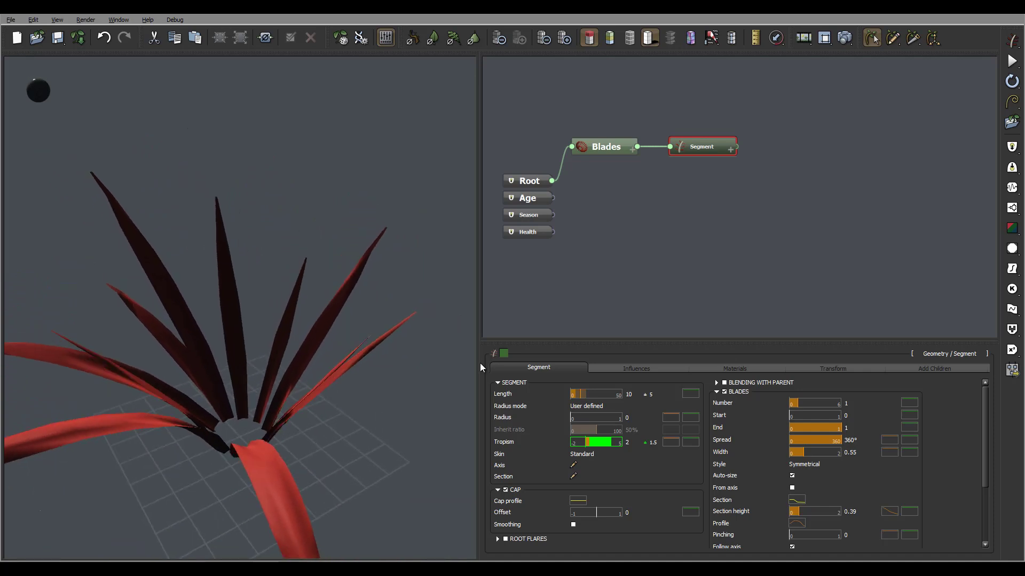
# - Set a random variation of 0.1 on the segment's Global scale
pyautogui.click(635, 370)
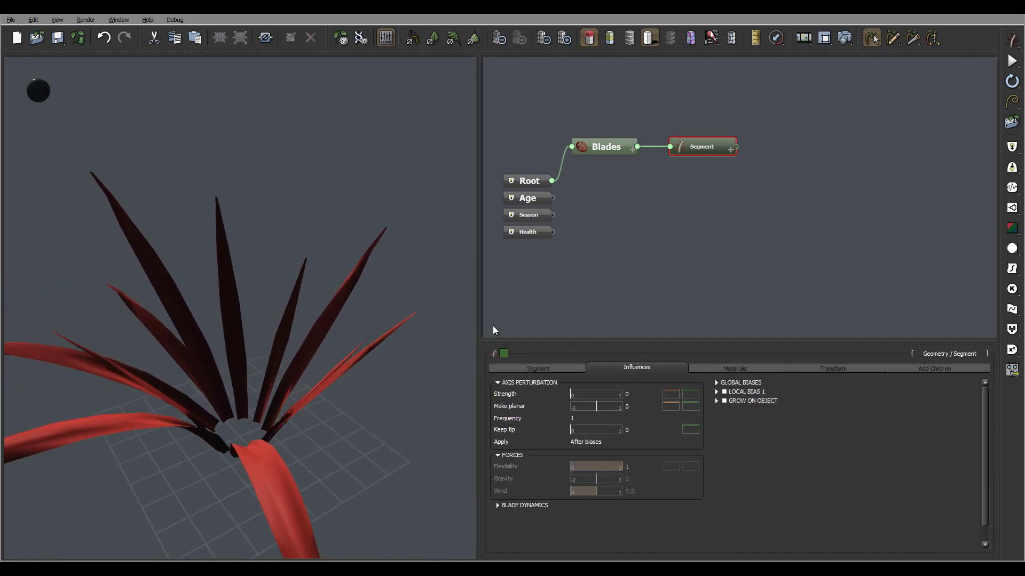
pyautogui.click(836, 368)
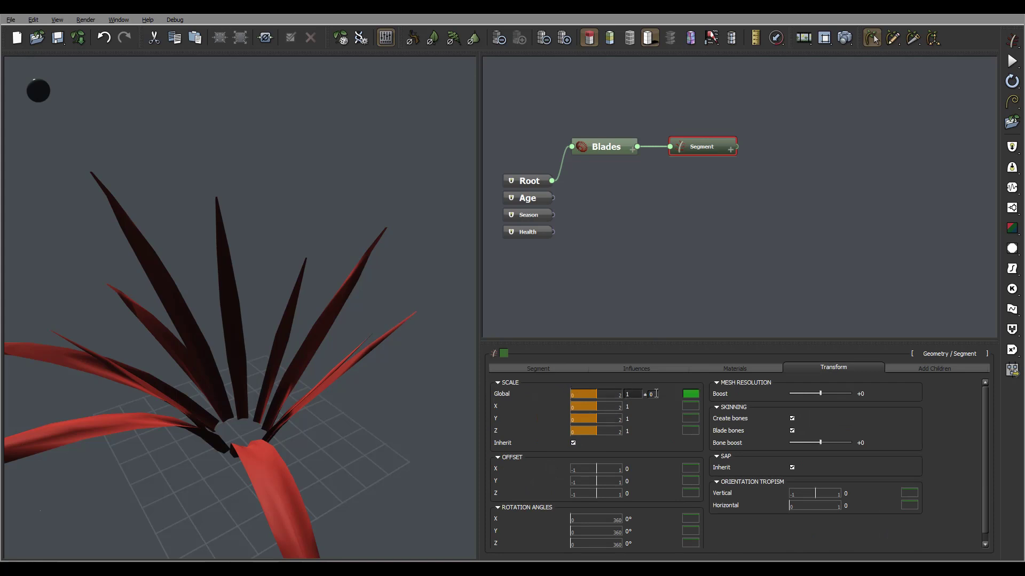
pyautogui.click(656, 393)
pyautogui.write('.1')
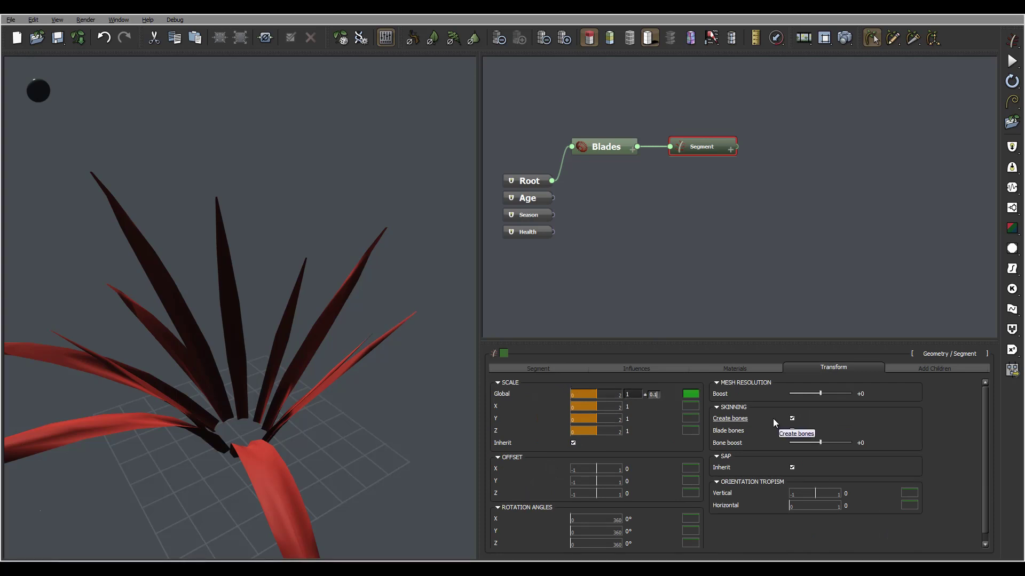
pyautogui.press('Return')
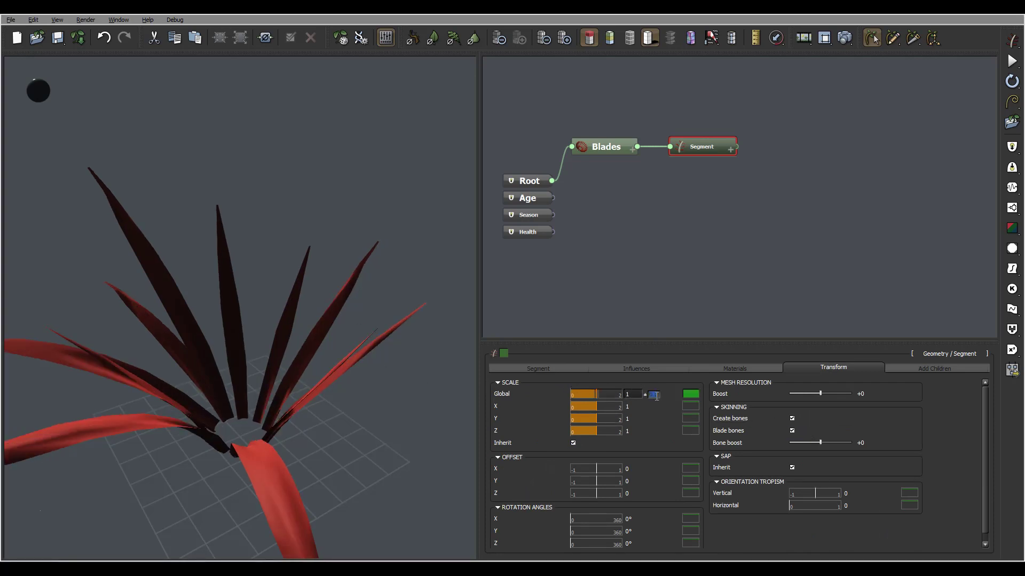
# - Set the random variation of the segment's Global scale to 0.4 and check the clump from several angles
pyautogui.press('Return')
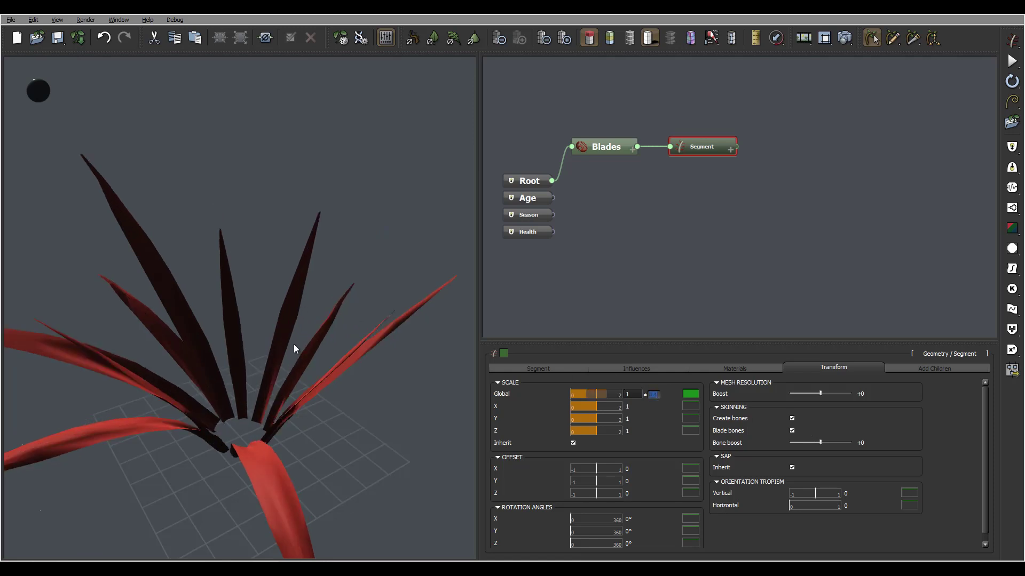
pyautogui.moveTo(293, 345); pyautogui.dragTo(310, 392, button='right')
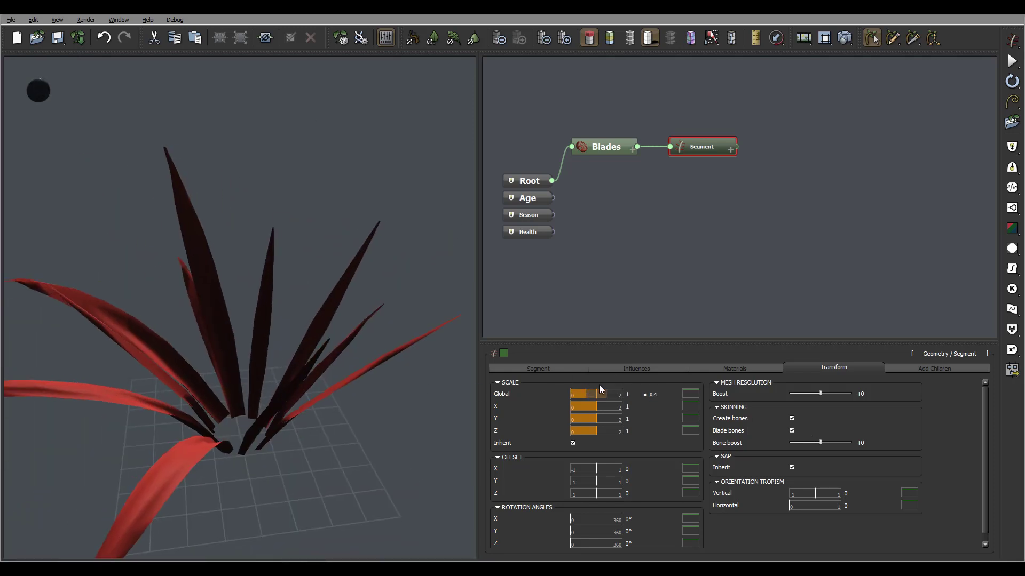
pyautogui.moveTo(190, 354); pyautogui.dragTo(299, 342, button='right')
# - Review the segment's geometry, blade and influence settings and examine the clump's shape from different angles
pyautogui.click(547, 368)
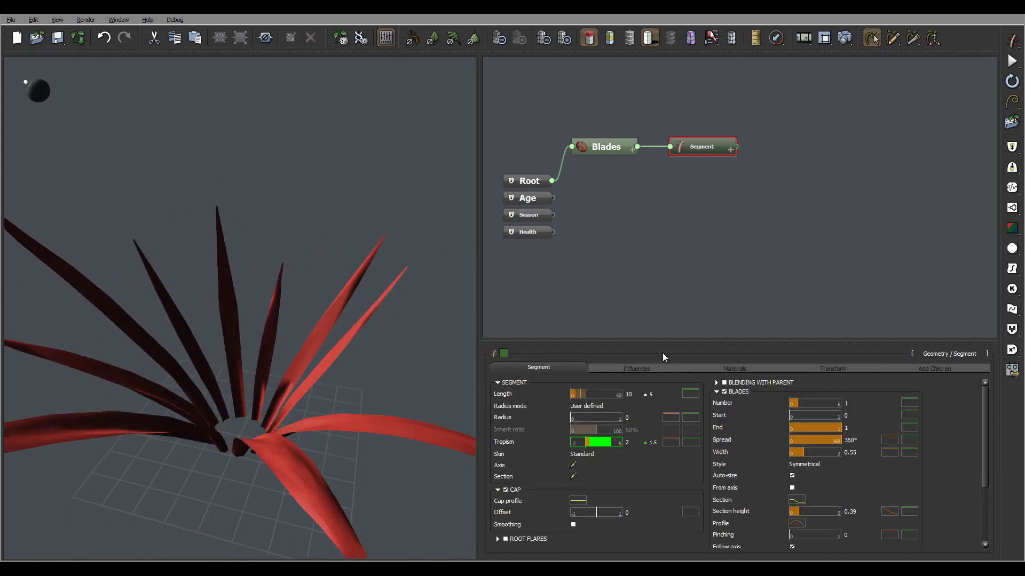
pyautogui.click(636, 367)
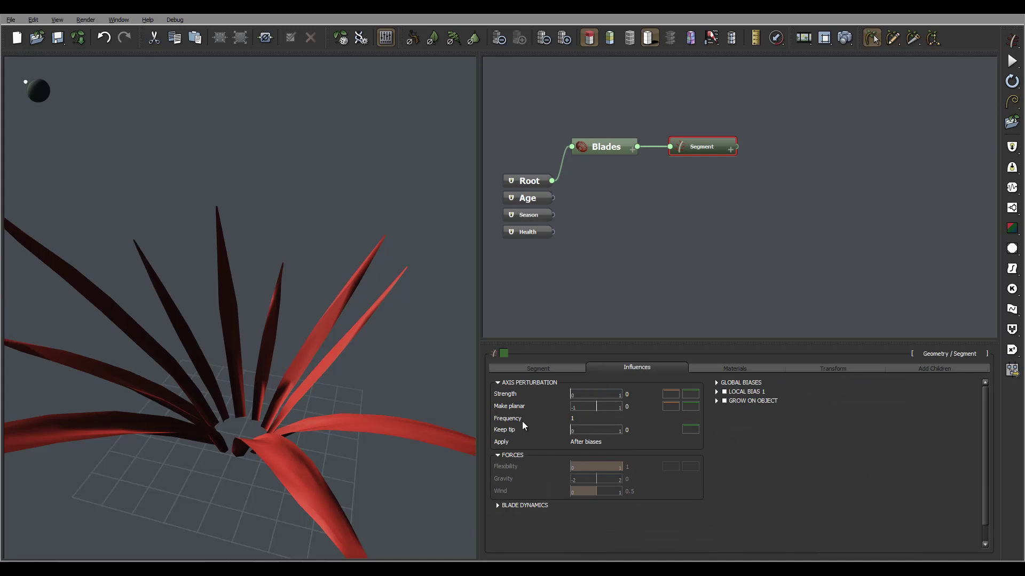
pyautogui.moveTo(264, 405); pyautogui.dragTo(267, 429, button='right')
pyautogui.click(556, 368)
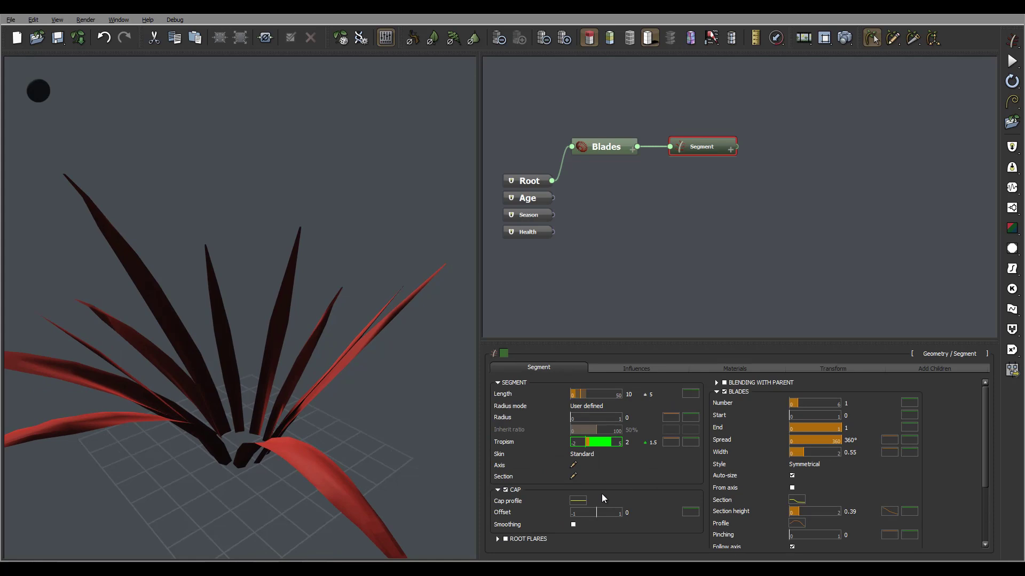
pyautogui.moveTo(983, 391)
pyautogui.mouseDown()
pyautogui.moveTo(985, 402)
pyautogui.moveTo(983, 389)
pyautogui.mouseUp()
pyautogui.scroll(-2, 982, 441)
pyautogui.moveTo(981, 446); pyautogui.dragTo(980, 423)
pyautogui.moveTo(370, 419); pyautogui.dragTo(311, 388)
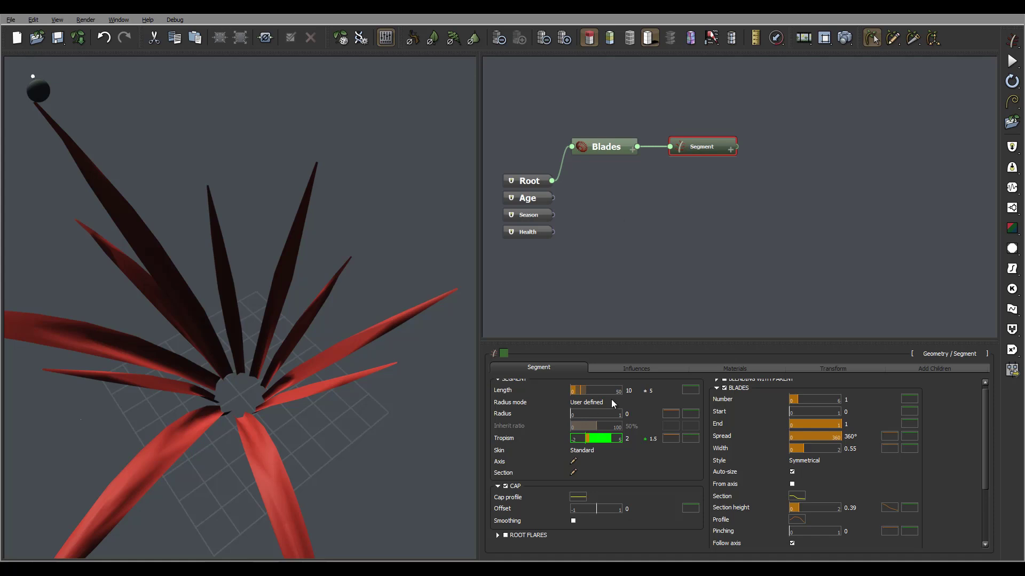
# - Open the segment body's material for editing and bring up the picture selection for its color map
pyautogui.click(736, 368)
pyautogui.moveTo(671, 429)
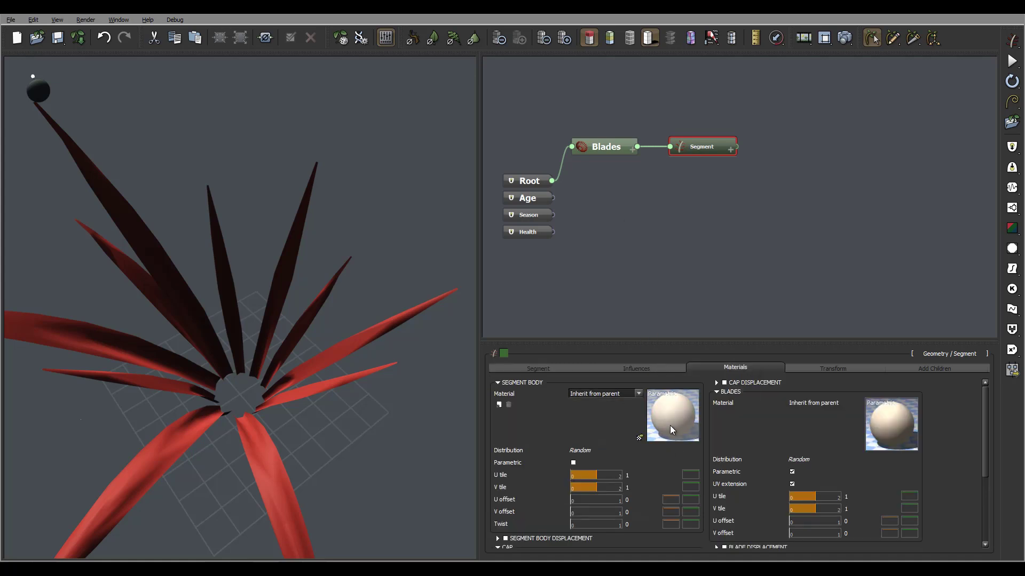
pyautogui.moveTo(296, 350); pyautogui.dragTo(311, 357)
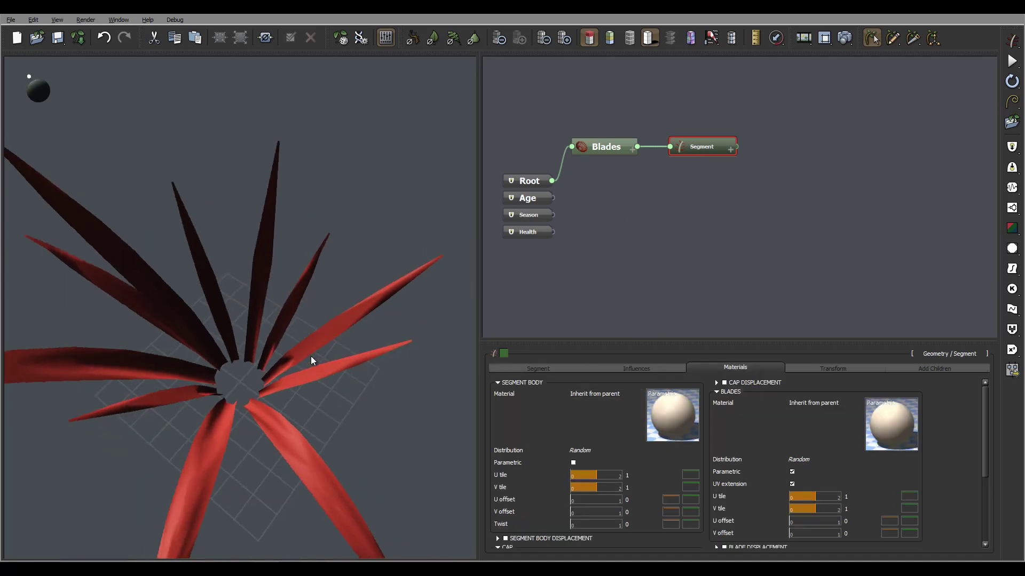
pyautogui.moveTo(375, 258); pyautogui.dragTo(295, 412)
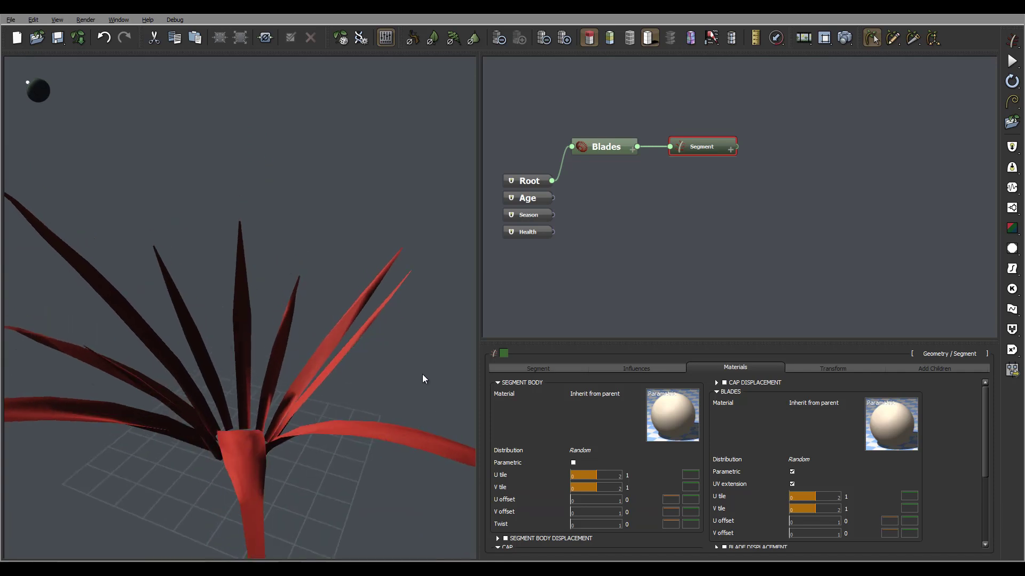
pyautogui.moveTo(423, 379); pyautogui.dragTo(299, 376)
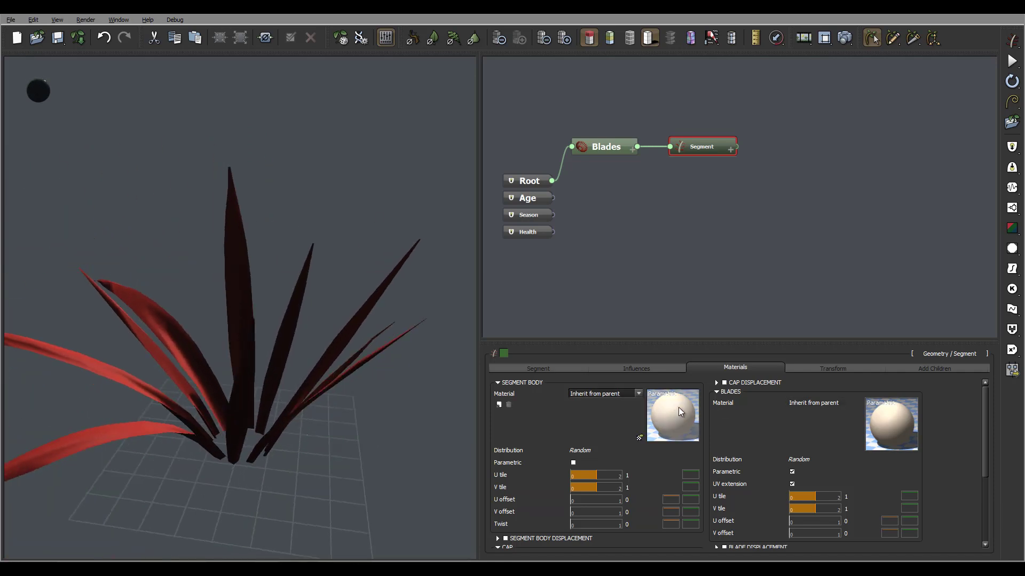
pyautogui.click(681, 426)
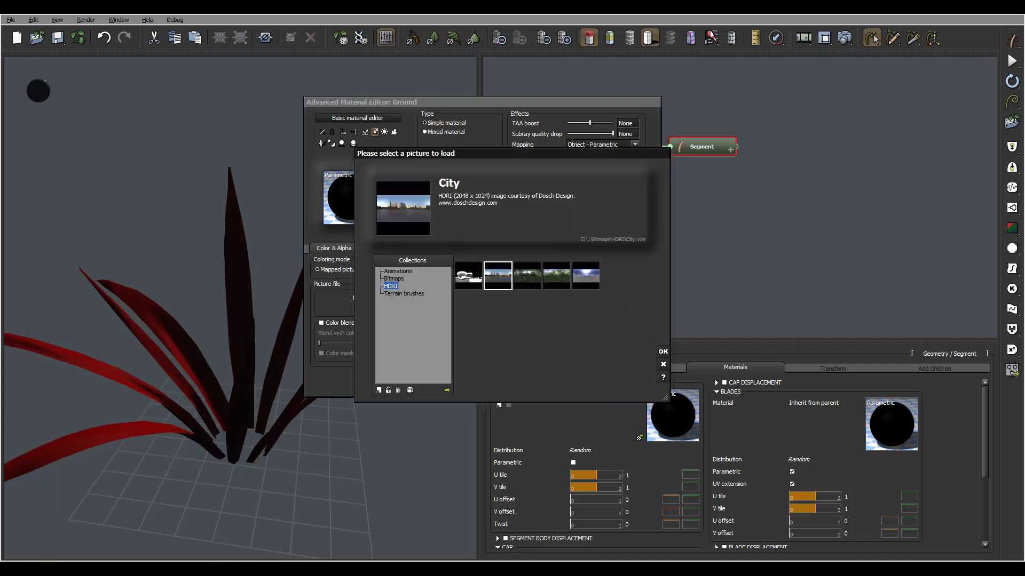
# - Load grass.png from the PlantFactory folder as the color picture, use its alpha as material transparency, and accept the material
pyautogui.click(448, 390)
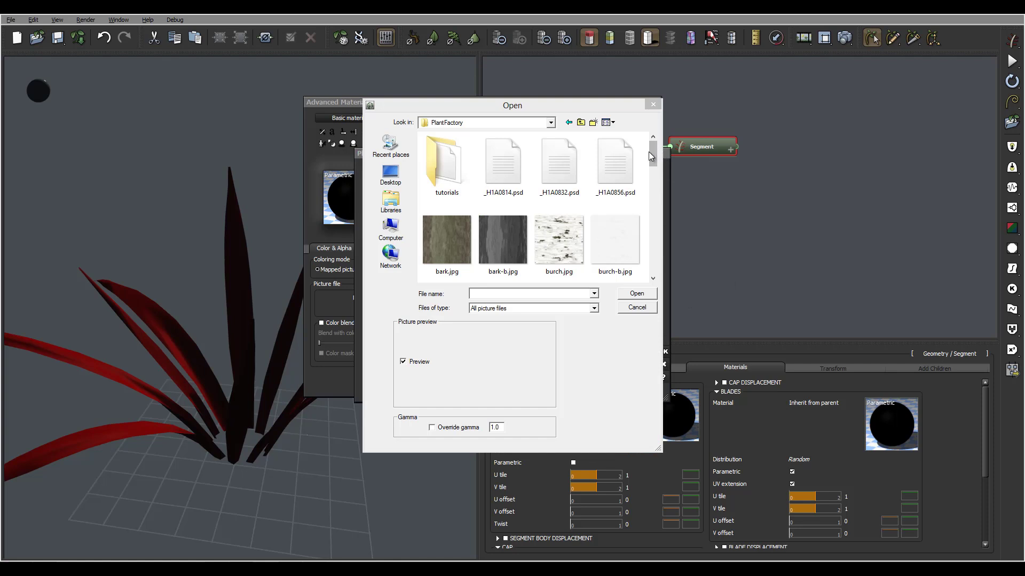
pyautogui.moveTo(649, 152); pyautogui.dragTo(650, 177)
pyautogui.click(611, 181)
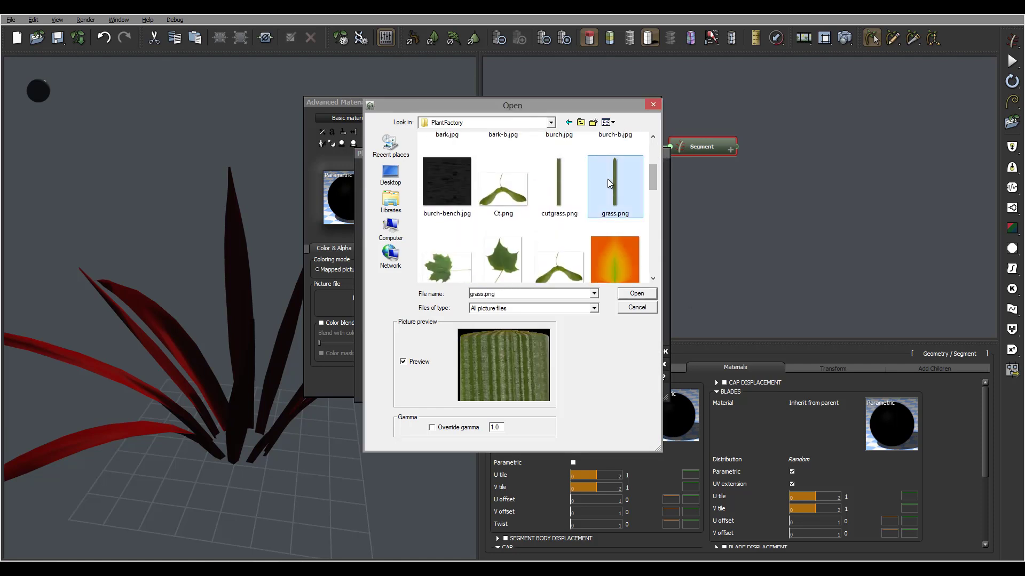
pyautogui.click(635, 295)
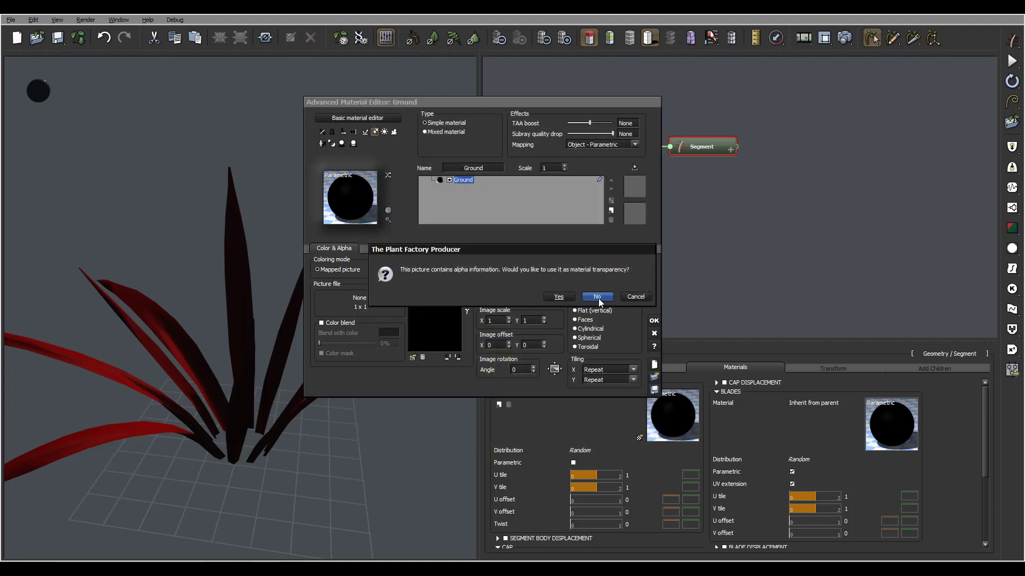
pyautogui.click(557, 298)
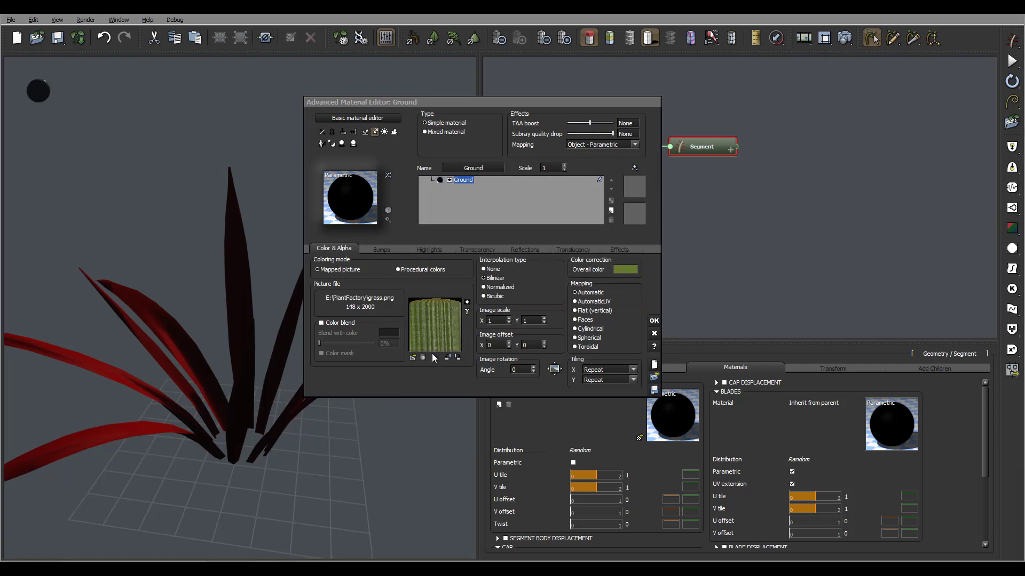
pyautogui.click(654, 322)
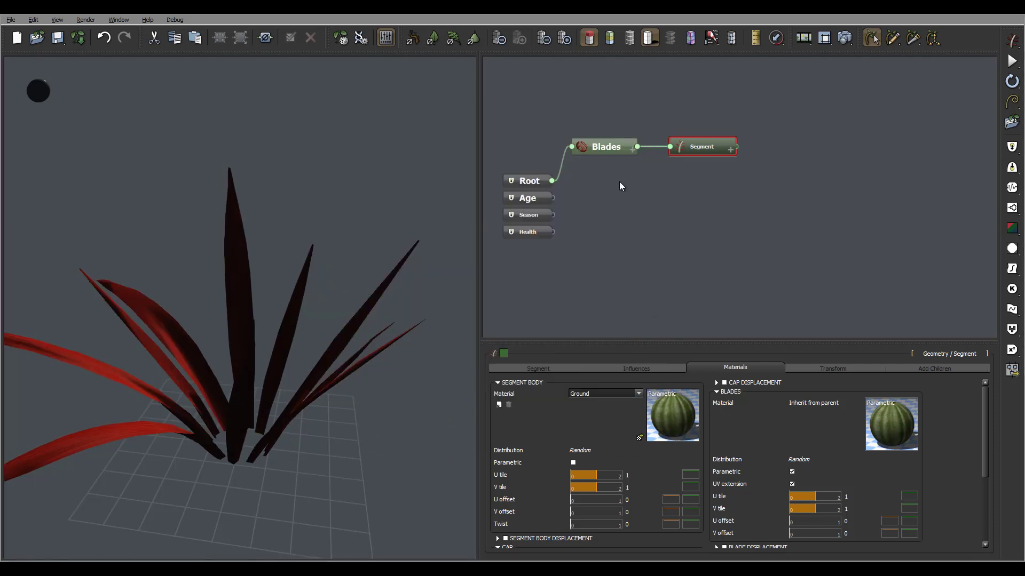
# - Turn off the red selection highlighting and inspect the grass texture on the blades from above and the side
pyautogui.click(589, 37)
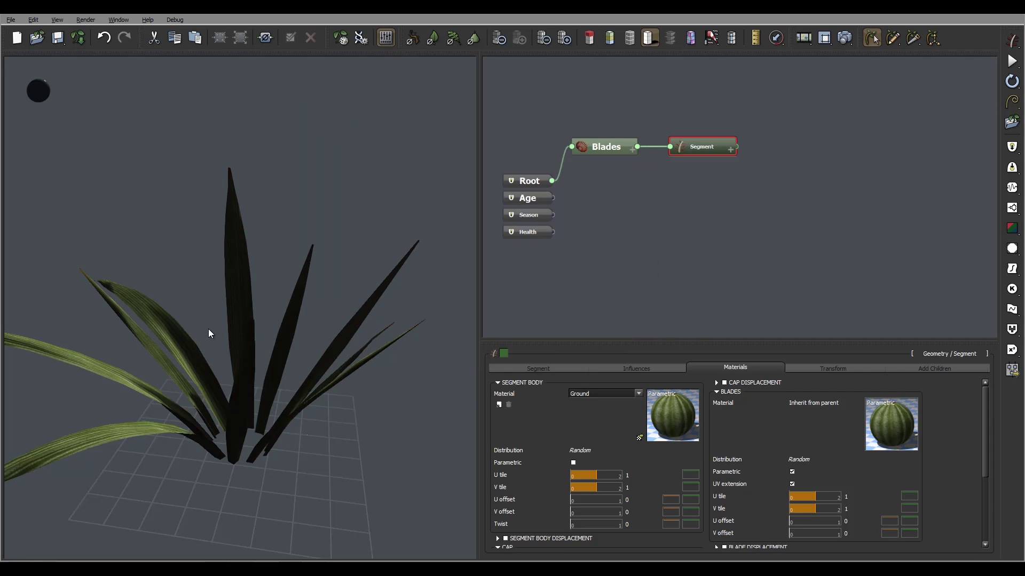
pyautogui.moveTo(208, 333); pyautogui.dragTo(428, 373)
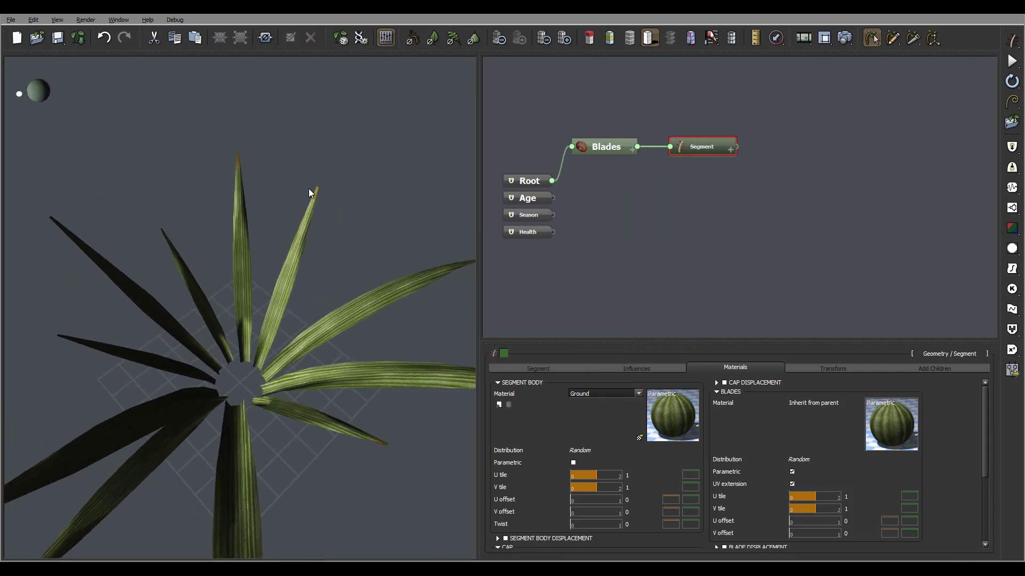
pyautogui.moveTo(309, 194); pyautogui.dragTo(154, 224)
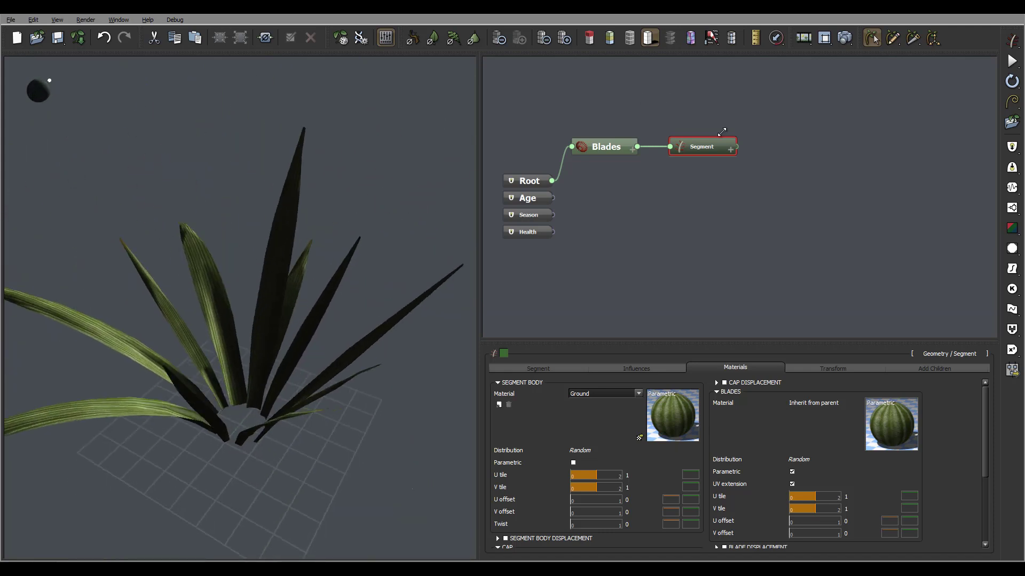
# - Duplicate the Blades and Segment nodes together to add a second blade branch from Root
pyautogui.click(611, 146)
pyautogui.keyDown('ctrl'); pyautogui.click(711, 148); pyautogui.keyUp('ctrl')
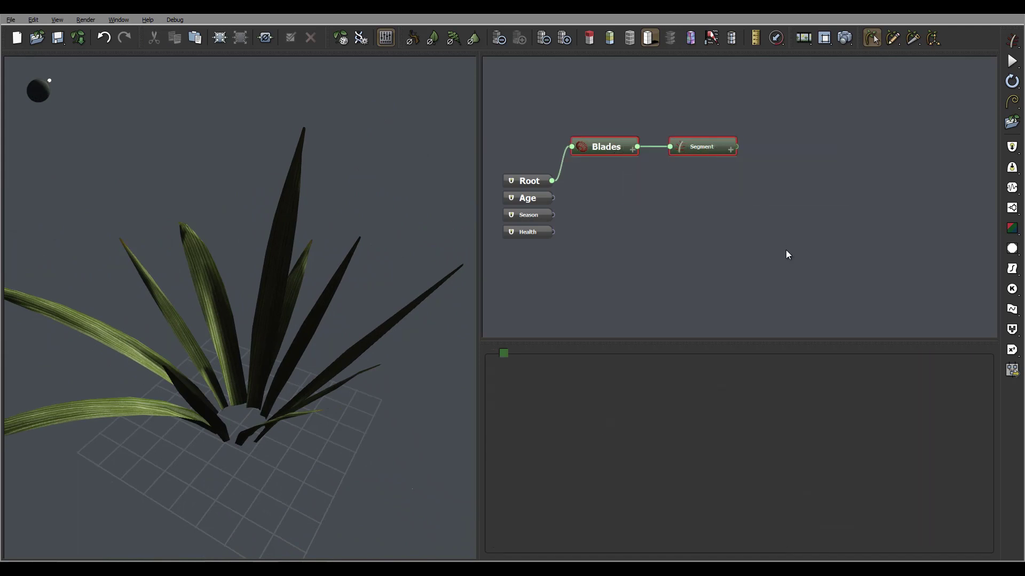
pyautogui.hotkey('ctrl', 'v')
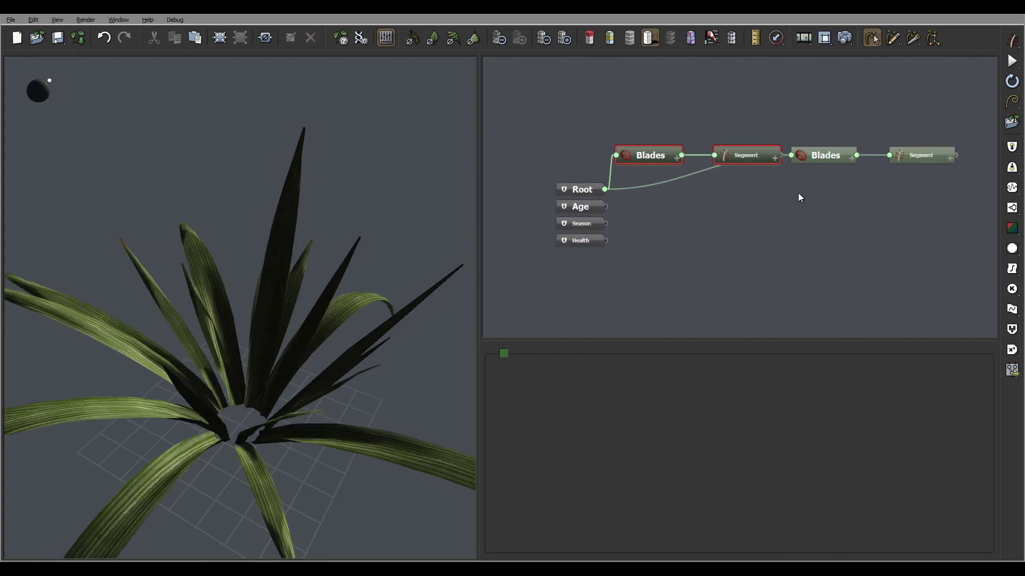
# - Rearrange the graph so the two Blades and Segment branches sit apart, one above the other
pyautogui.moveTo(747, 156); pyautogui.dragTo(749, 95)
pyautogui.moveTo(816, 158); pyautogui.dragTo(668, 199)
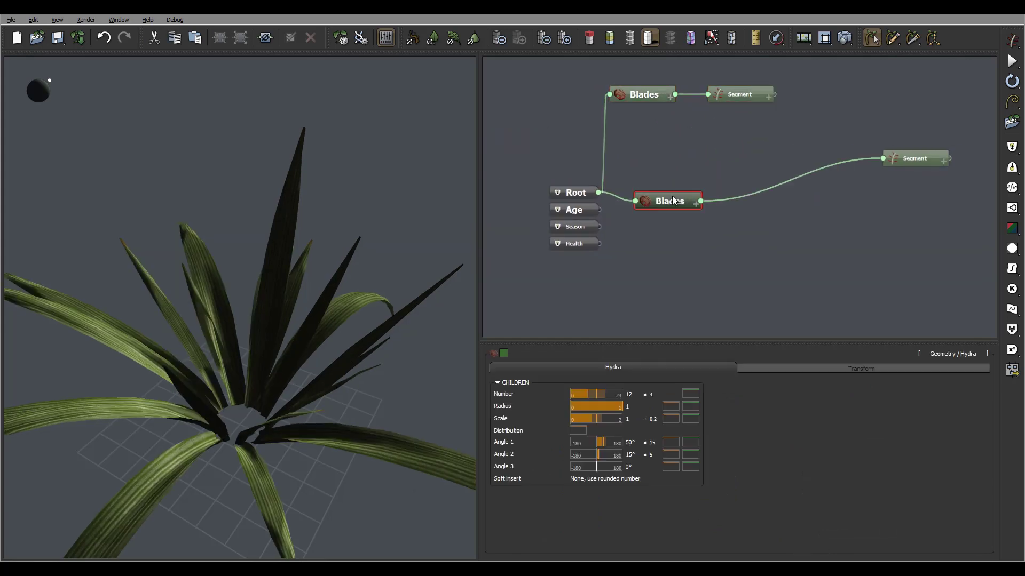
pyautogui.click(926, 163)
pyautogui.moveTo(908, 159); pyautogui.dragTo(771, 214)
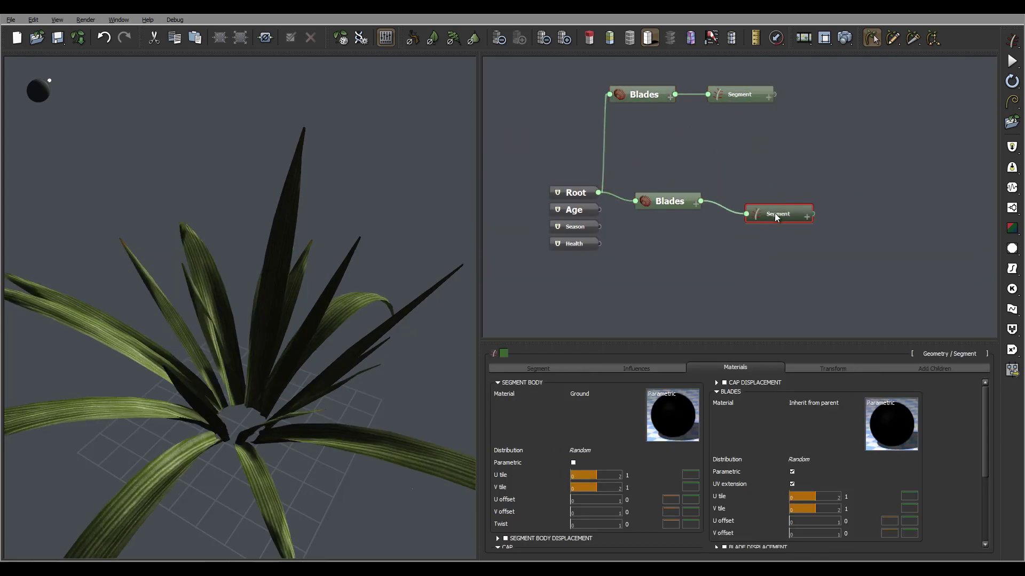
pyautogui.click(643, 98)
pyautogui.moveTo(647, 140); pyautogui.dragTo(668, 144, button='middle')
pyautogui.moveTo(670, 95); pyautogui.dragTo(687, 95)
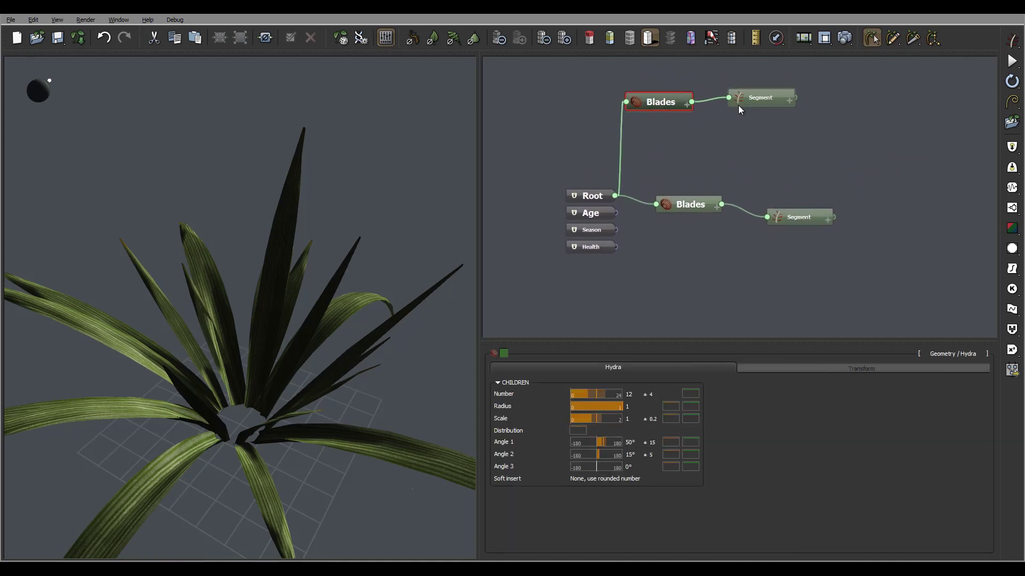
# - Rename the upper branch's Blades node to Dry Blades and its Segment node to Dry
pyautogui.doubleClick(665, 103)
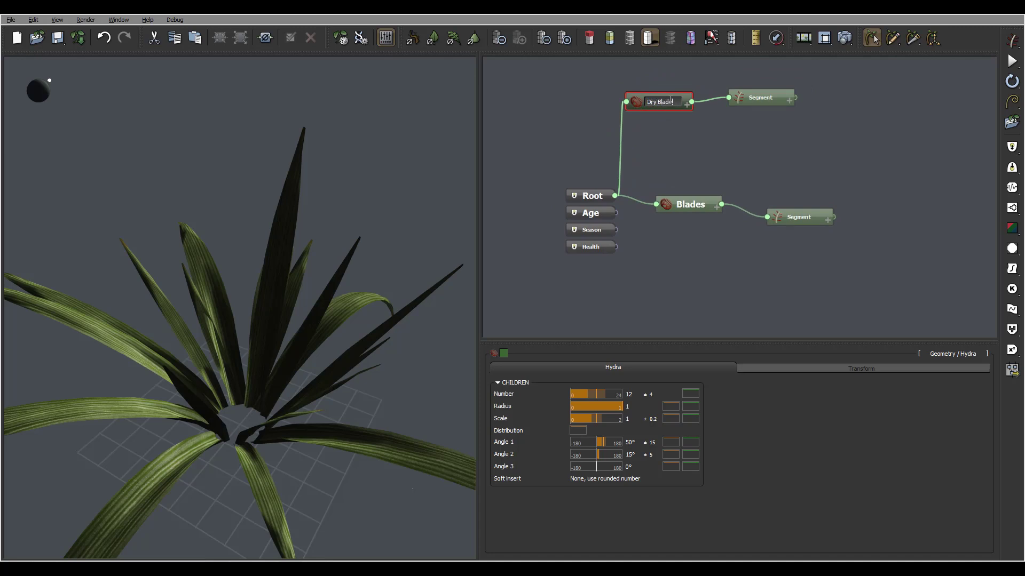
pyautogui.write('Dry Blades')
pyautogui.click(763, 98)
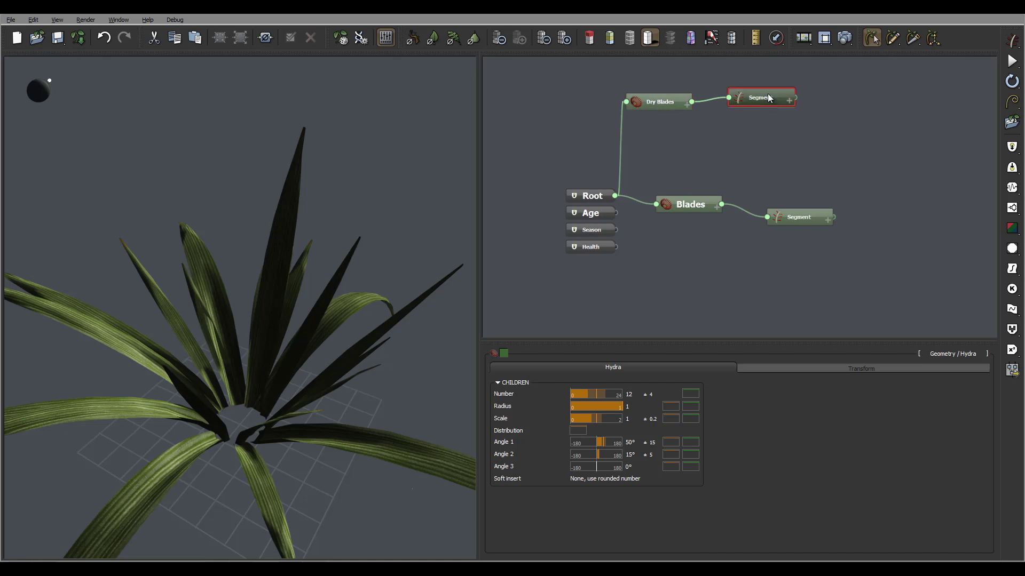
pyautogui.doubleClick(763, 99)
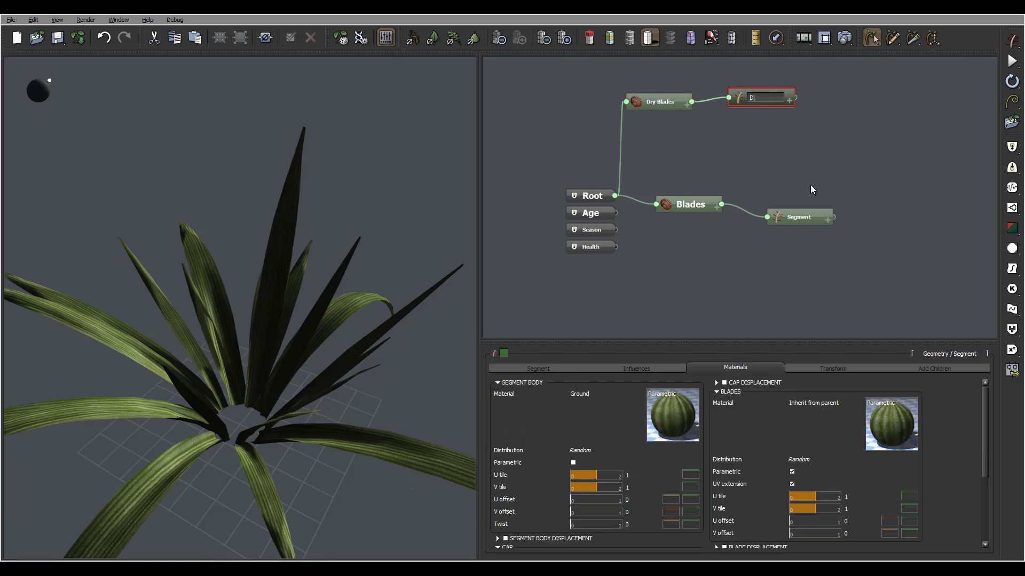
pyautogui.write('Dry')
pyautogui.press('Return')
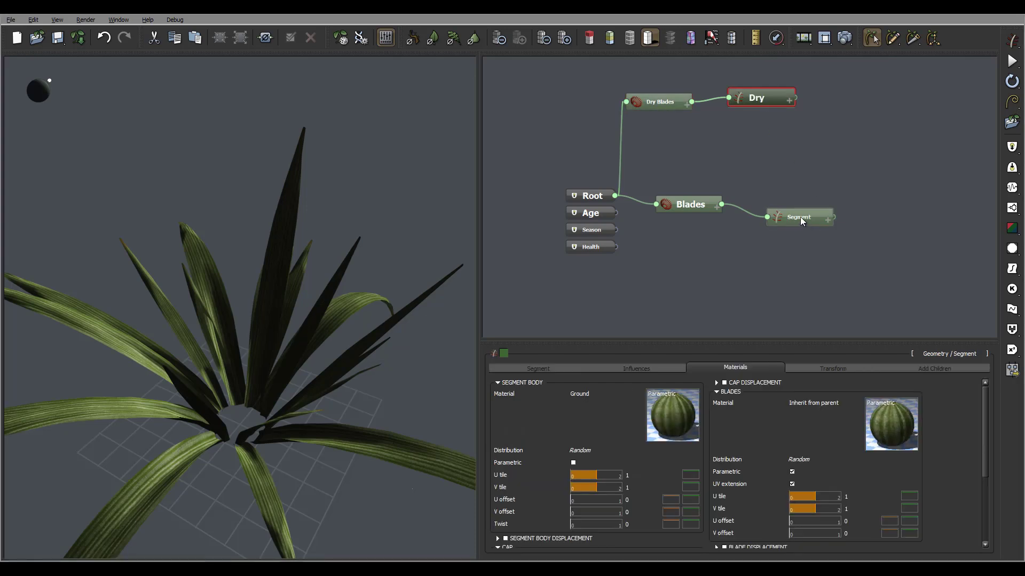
# - Rename the Segment node of the lower Blades branch to Green
pyautogui.doubleClick(799, 217)
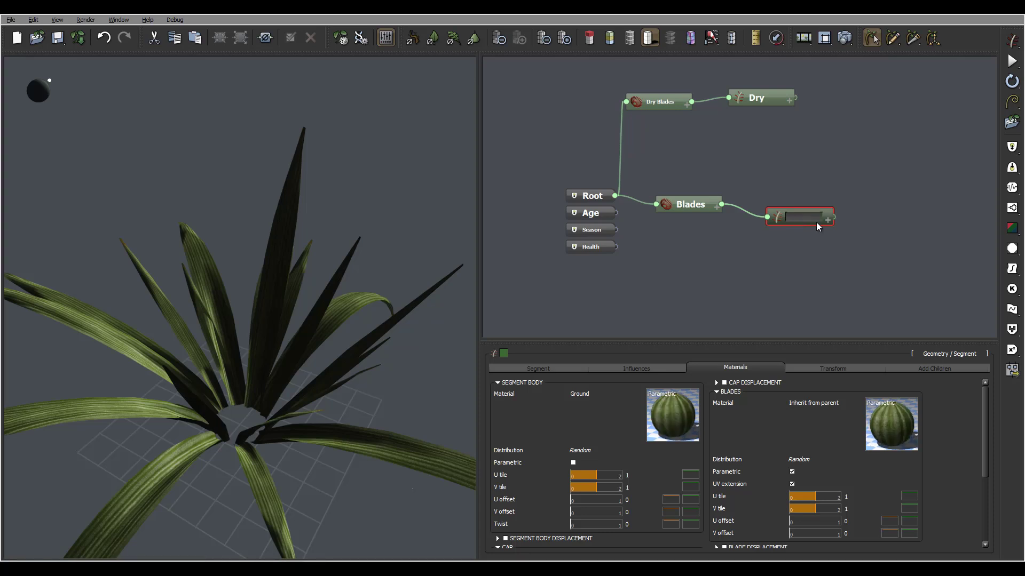
pyautogui.write('Green')
pyautogui.press('Return')
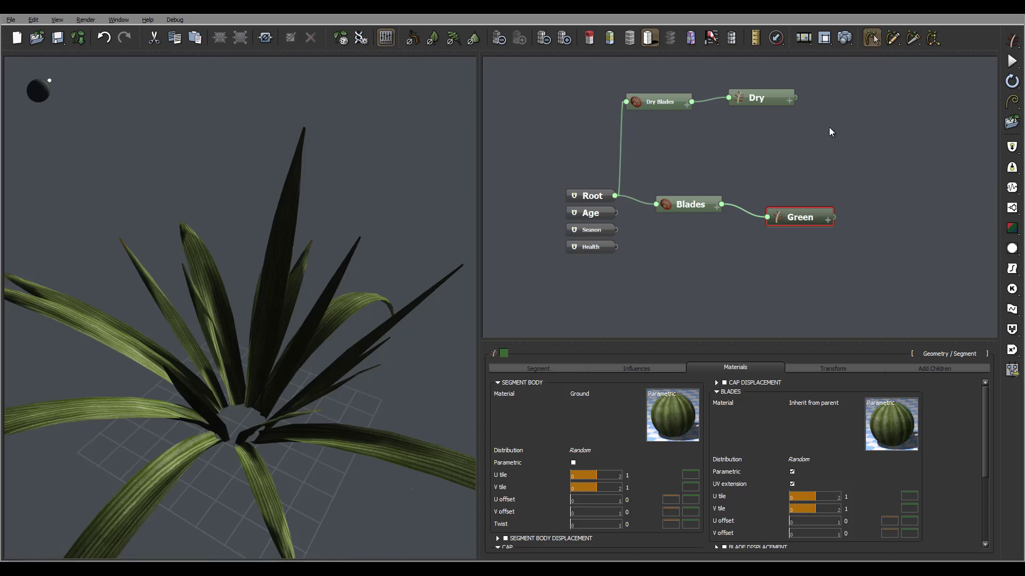
# - Select the Dry segment and turn on selection highlighting to examine which blades belong to it
pyautogui.click(773, 101)
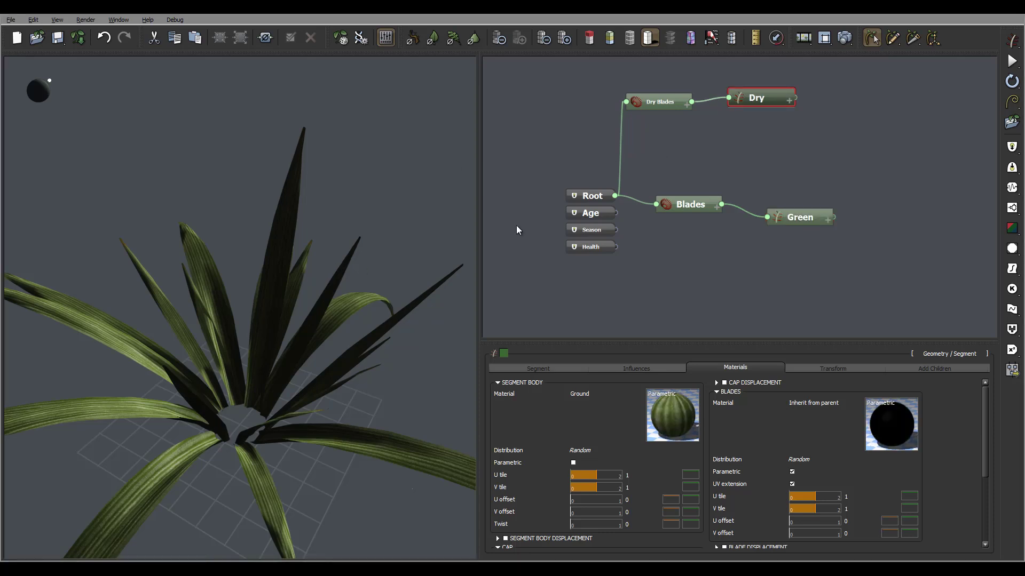
pyautogui.moveTo(298, 307); pyautogui.dragTo(328, 288, button='right')
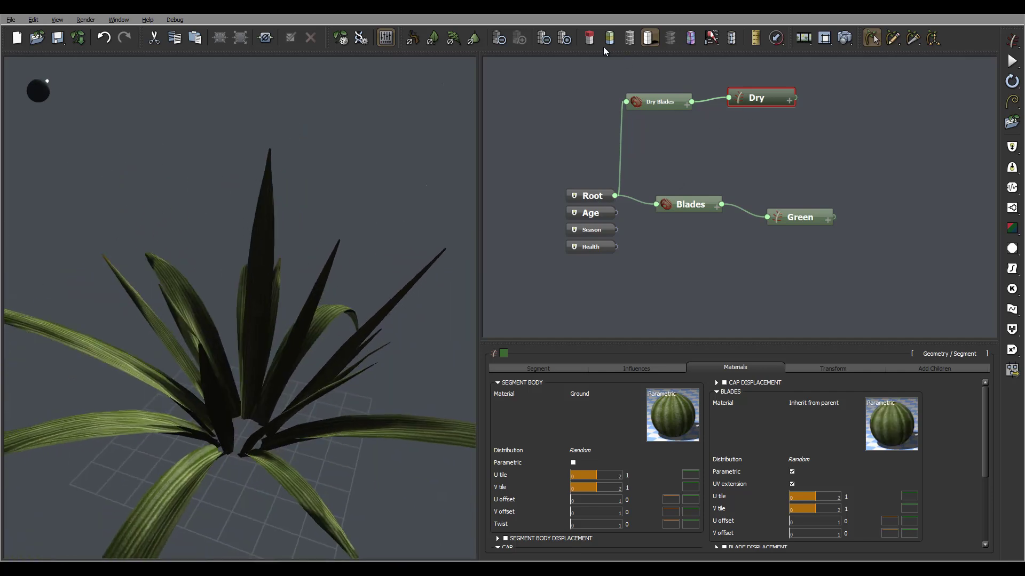
pyautogui.click(590, 38)
pyautogui.moveTo(354, 297); pyautogui.dragTo(314, 294, button='right')
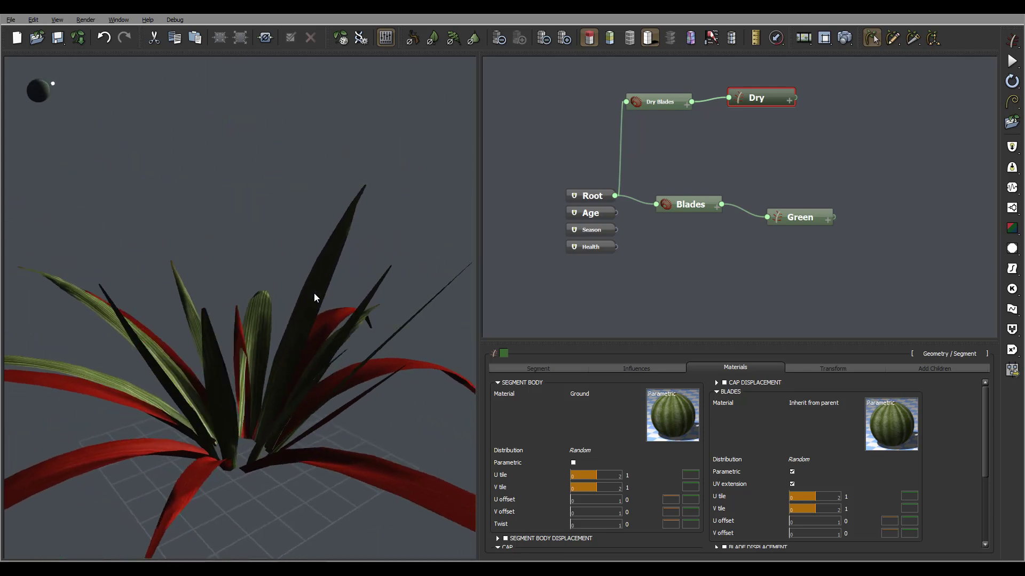
# - Set Angle 1 of the Dry Blades Hydra node to 35°
pyautogui.click(660, 102)
pyautogui.moveTo(351, 243); pyautogui.dragTo(561, 327, button='right')
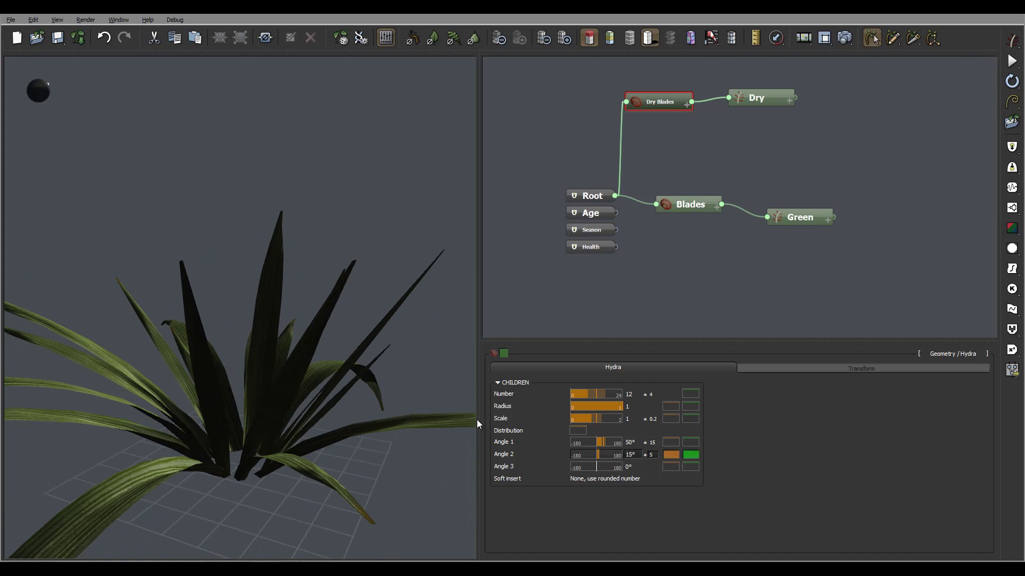
pyautogui.click(635, 443)
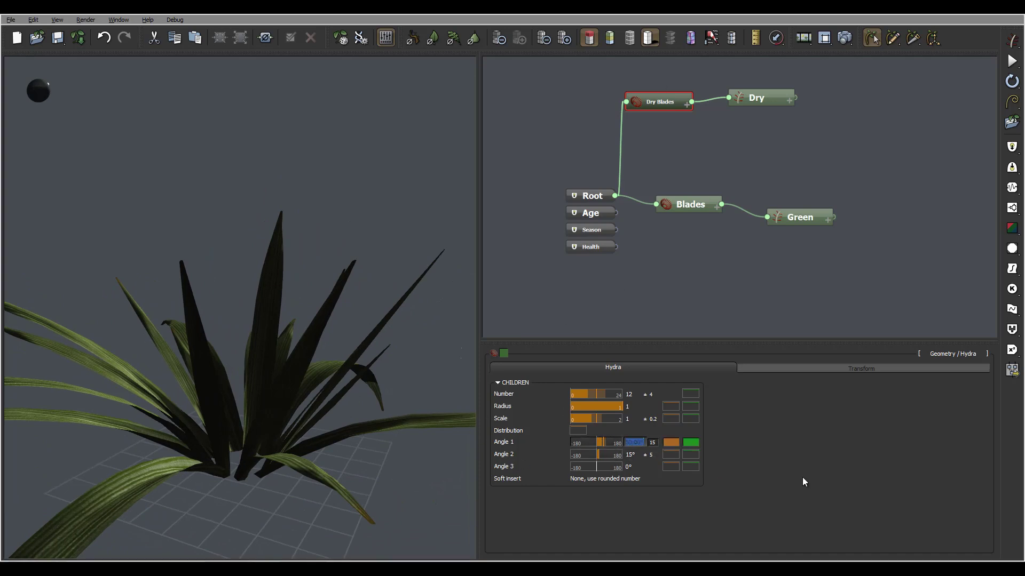
pyautogui.write('35')
pyautogui.press('Return')
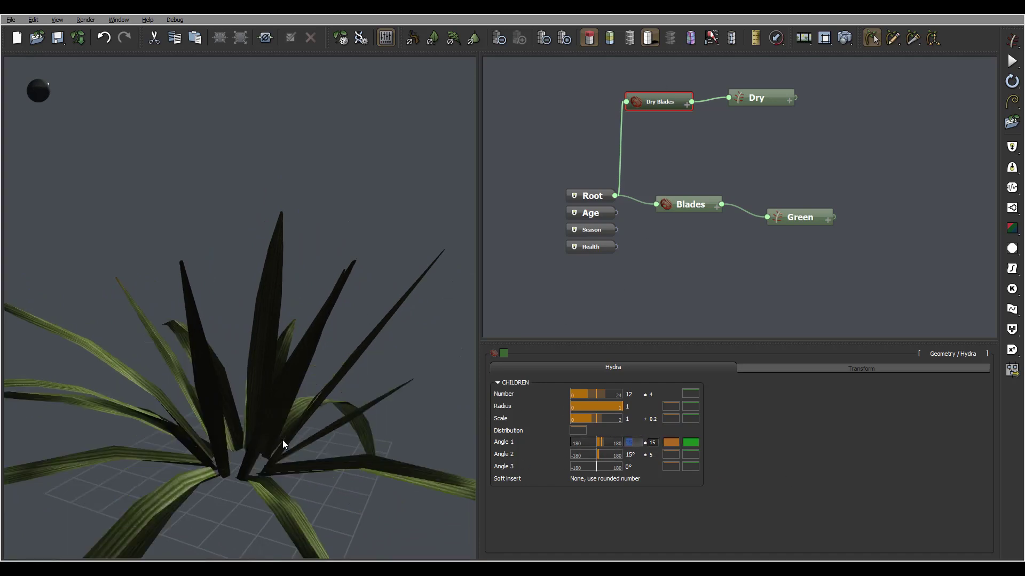
pyautogui.moveTo(283, 439); pyautogui.dragTo(174, 474)
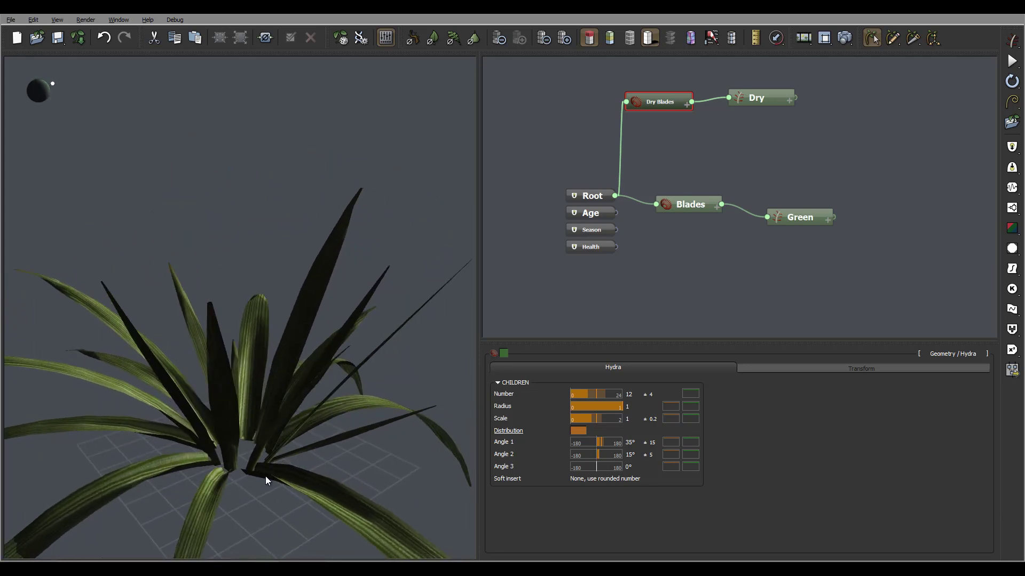
# - Turn off selection highlighting and give the Dry segment's body material a brown overall color (red 119, green 95, blue 49)
pyautogui.click(763, 98)
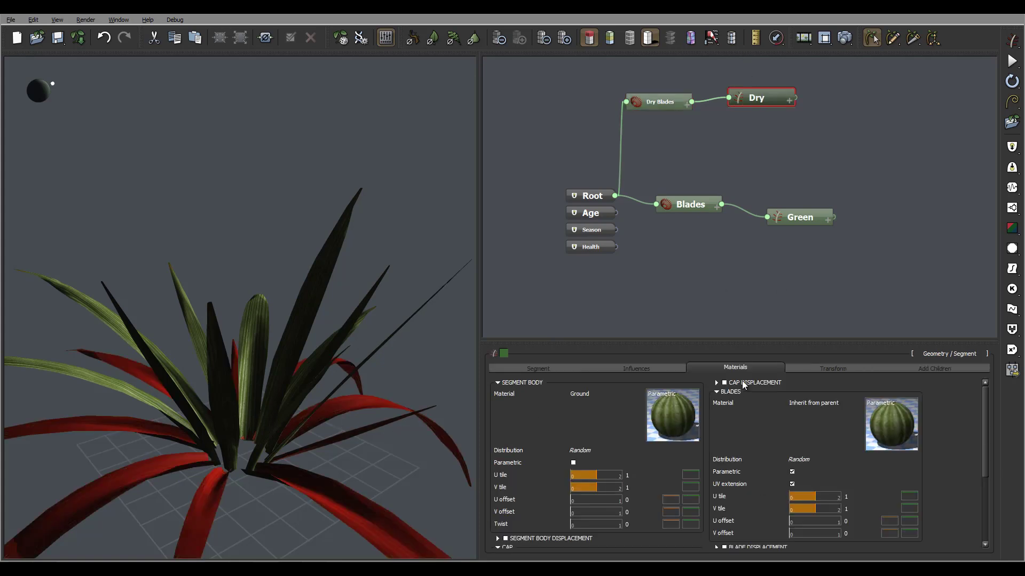
pyautogui.click(588, 38)
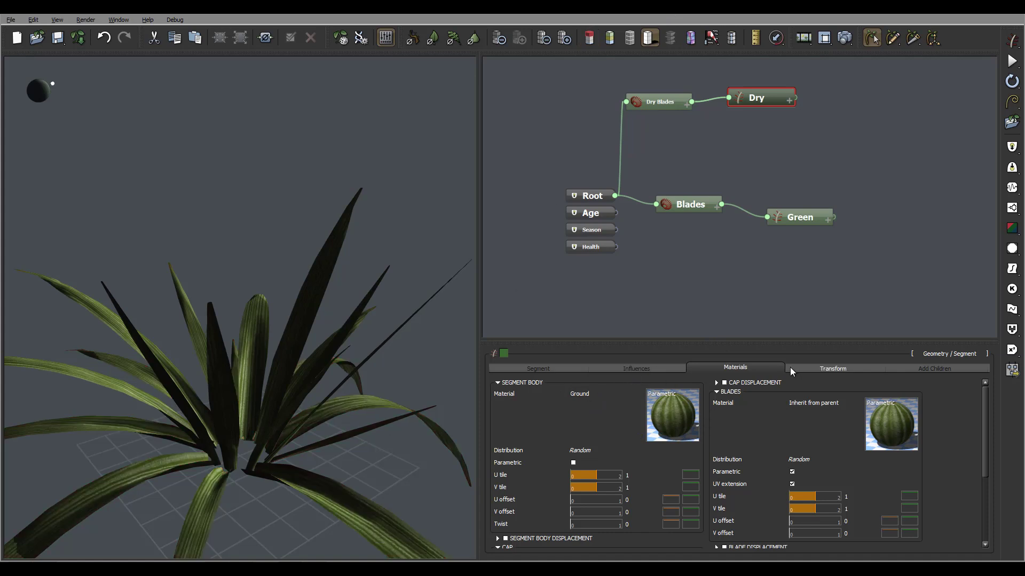
pyautogui.click(675, 414)
pyautogui.click(625, 269)
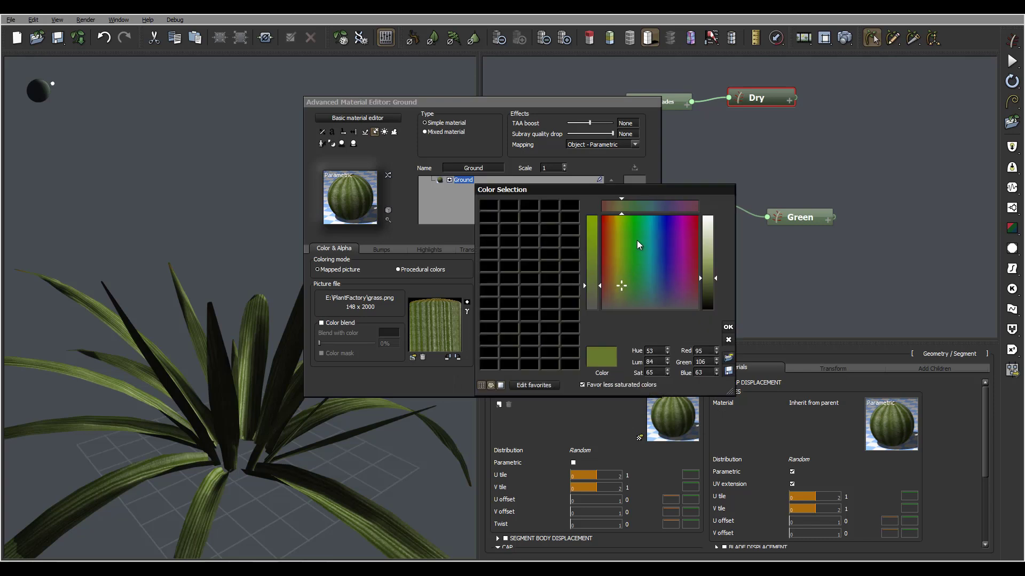
pyautogui.click(613, 271)
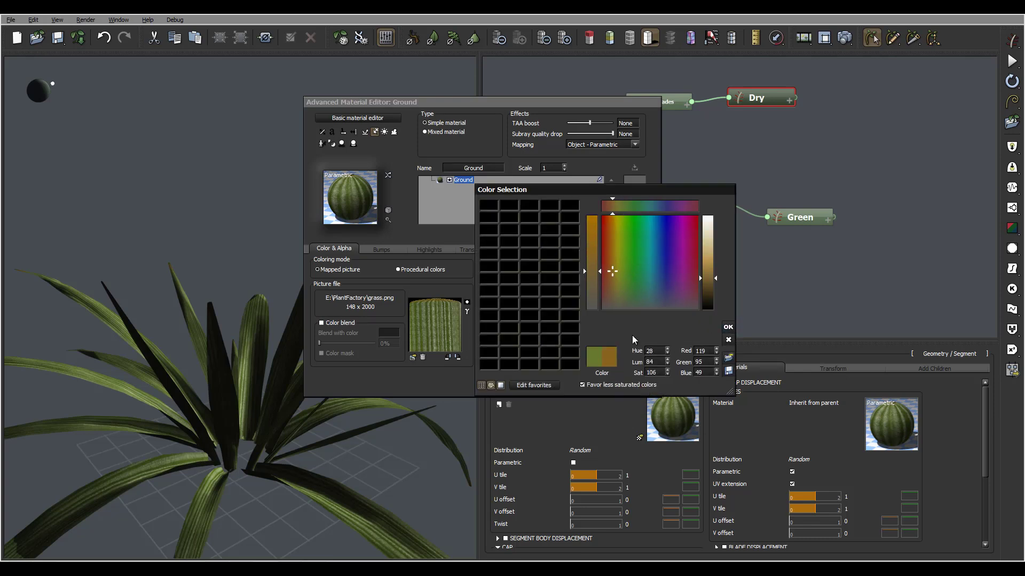
pyautogui.press('Return')
pyautogui.moveTo(231, 446); pyautogui.dragTo(175, 418)
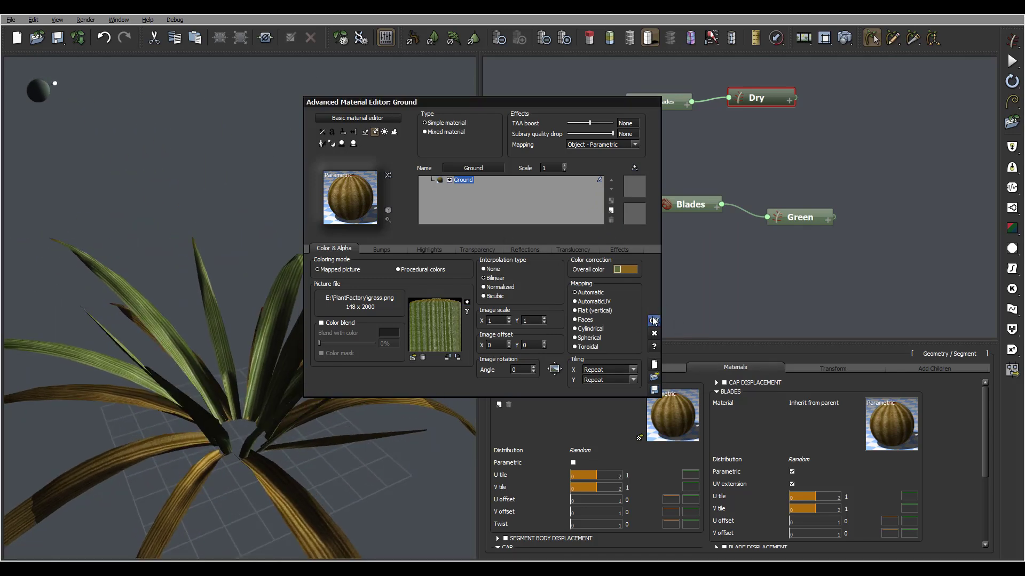
pyautogui.click(654, 321)
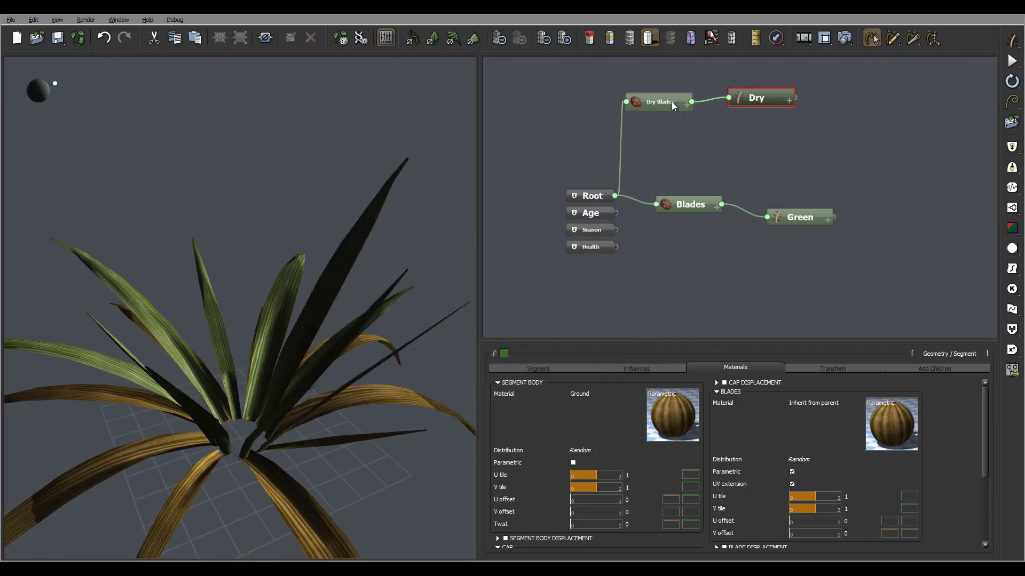
# - Perturb the axis of the Dry segment with a strength of about 0.34 and a frequency of 0.7
pyautogui.click(625, 368)
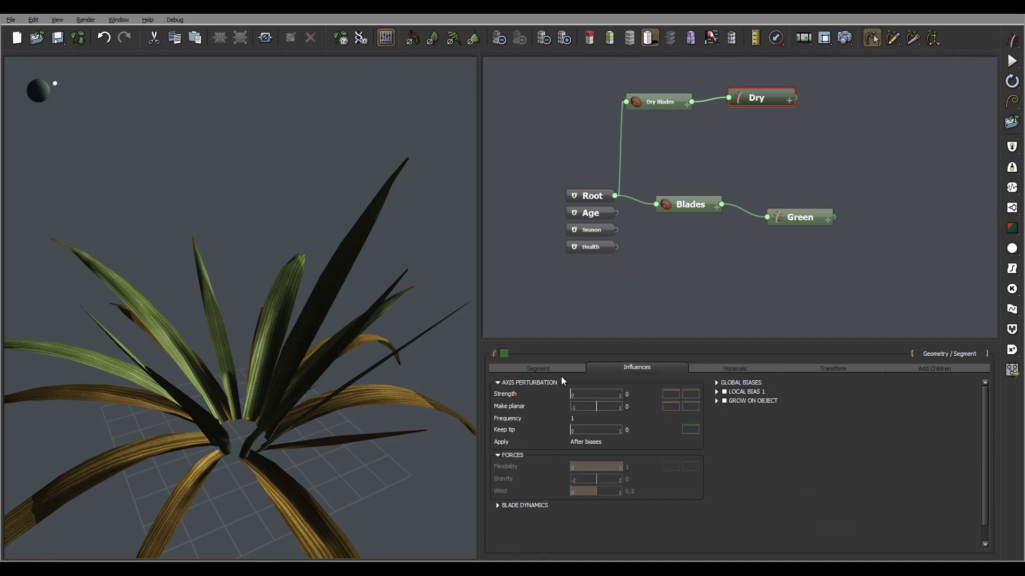
pyautogui.moveTo(586, 396); pyautogui.dragTo(592, 396)
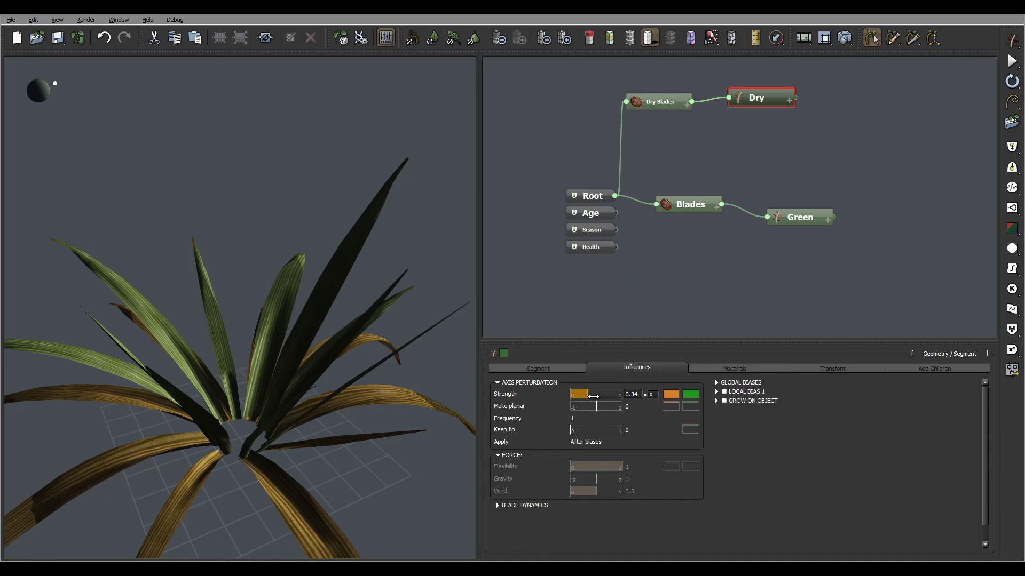
pyautogui.moveTo(332, 416); pyautogui.dragTo(205, 427)
pyautogui.click(581, 418)
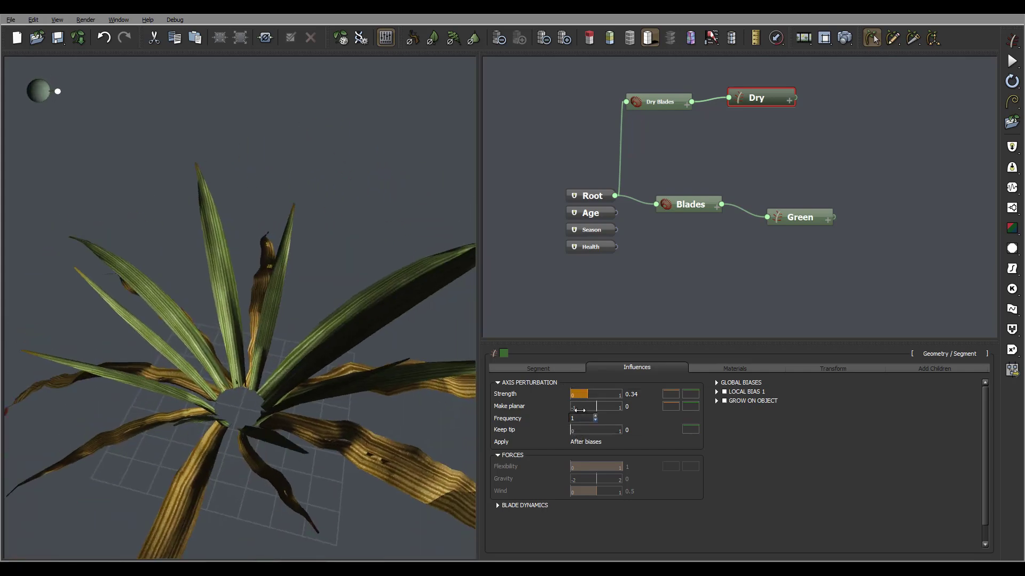
pyautogui.press('BackSpace')
pyautogui.write('0.')
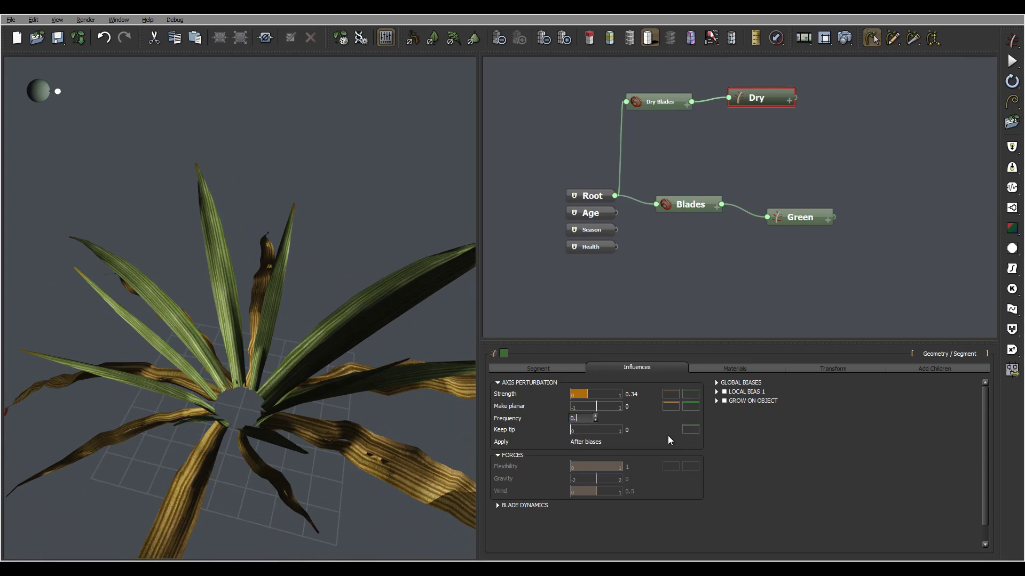
pyautogui.write('7')
pyautogui.press('Return')
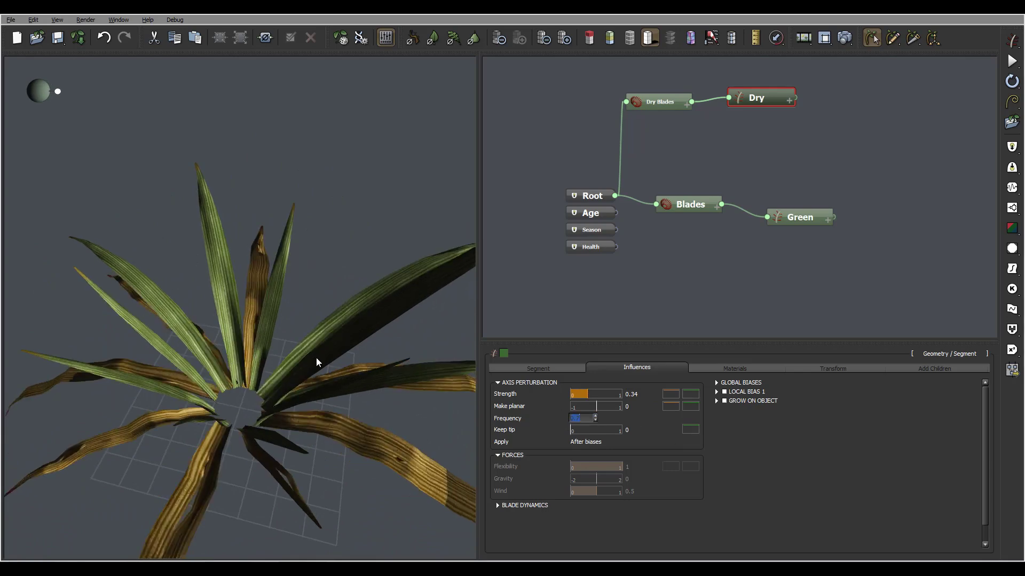
pyautogui.moveTo(316, 357)
pyautogui.mouseDown()
pyautogui.moveTo(315, 389)
pyautogui.moveTo(303, 354)
pyautogui.moveTo(321, 341)
pyautogui.mouseUp()
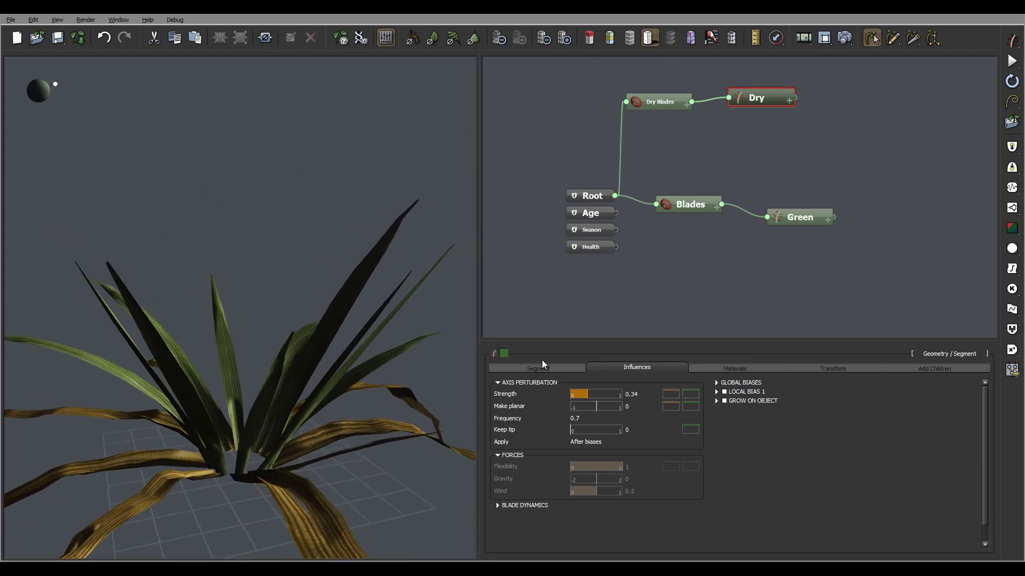
# - Raise the Dry segment's axis perturbation strength to about 0.49
pyautogui.moveTo(586, 395)
pyautogui.moveTo(586, 395); pyautogui.dragTo(594, 394)
pyautogui.moveTo(281, 414); pyautogui.dragTo(349, 431)
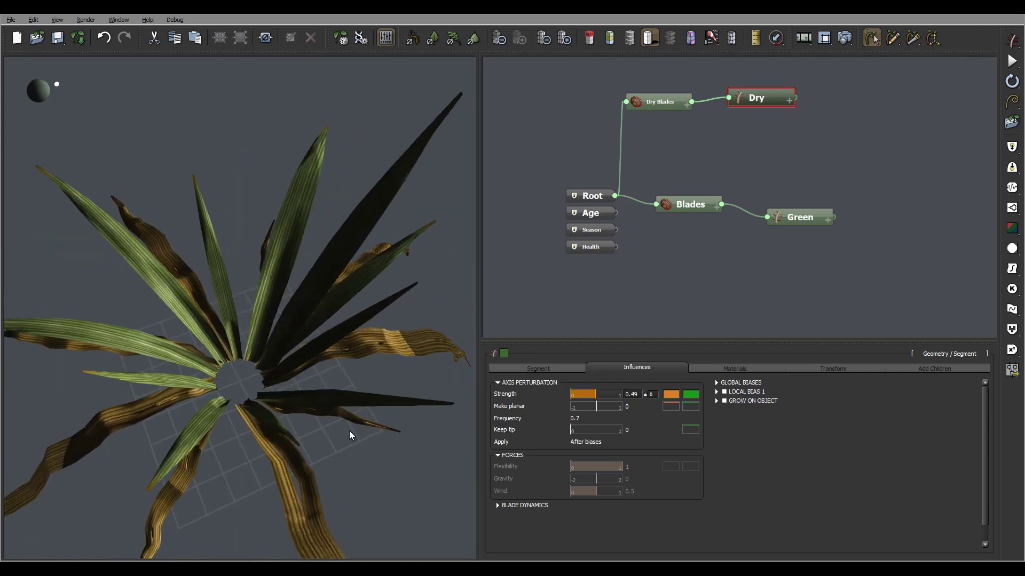
# - Set the length of the Dry segment to 8
pyautogui.click(553, 371)
pyautogui.doubleClick(637, 391)
pyautogui.write('8')
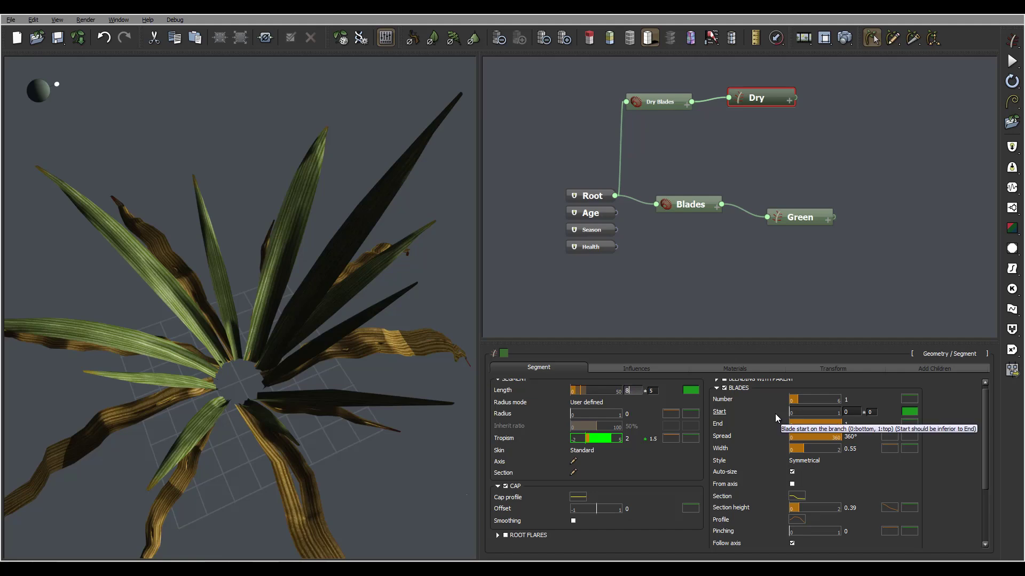
pyautogui.press('Return')
pyautogui.moveTo(366, 277); pyautogui.dragTo(296, 317)
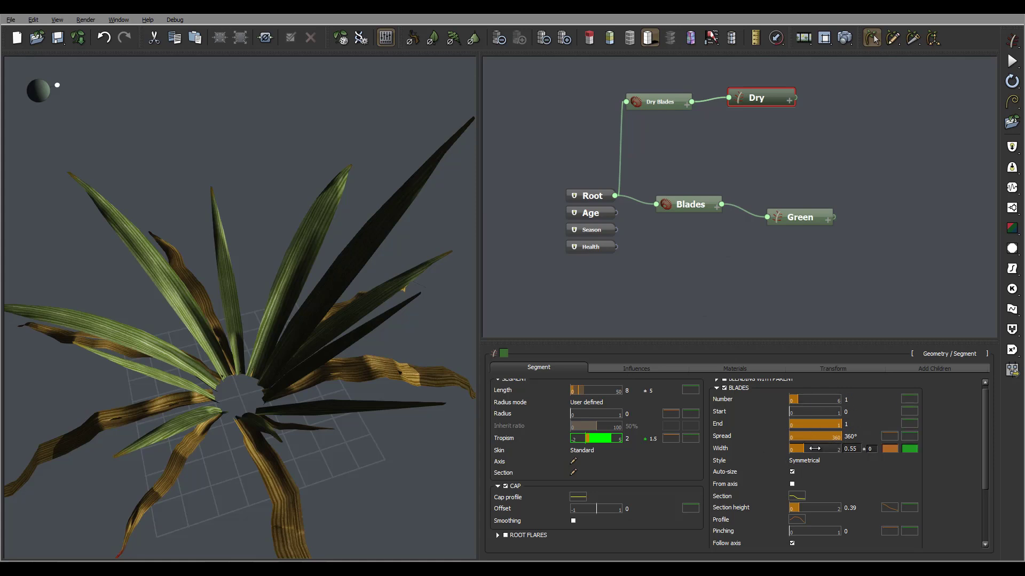
# - Narrow the Dry segment's blades to a width of 0.31 and set their section height to 0.1
pyautogui.moveTo(817, 449); pyautogui.dragTo(809, 449)
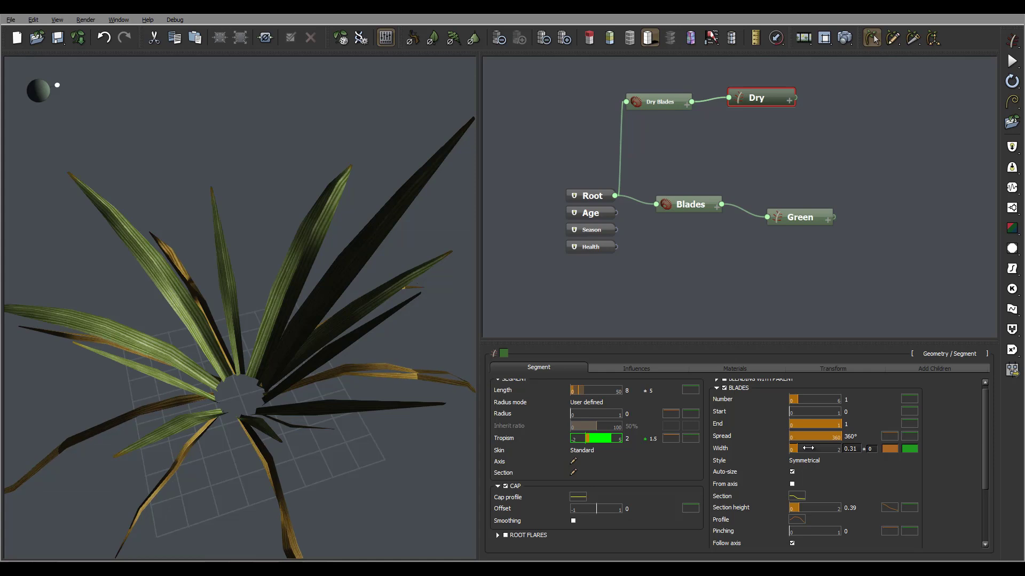
pyautogui.moveTo(116, 352); pyautogui.dragTo(321, 490)
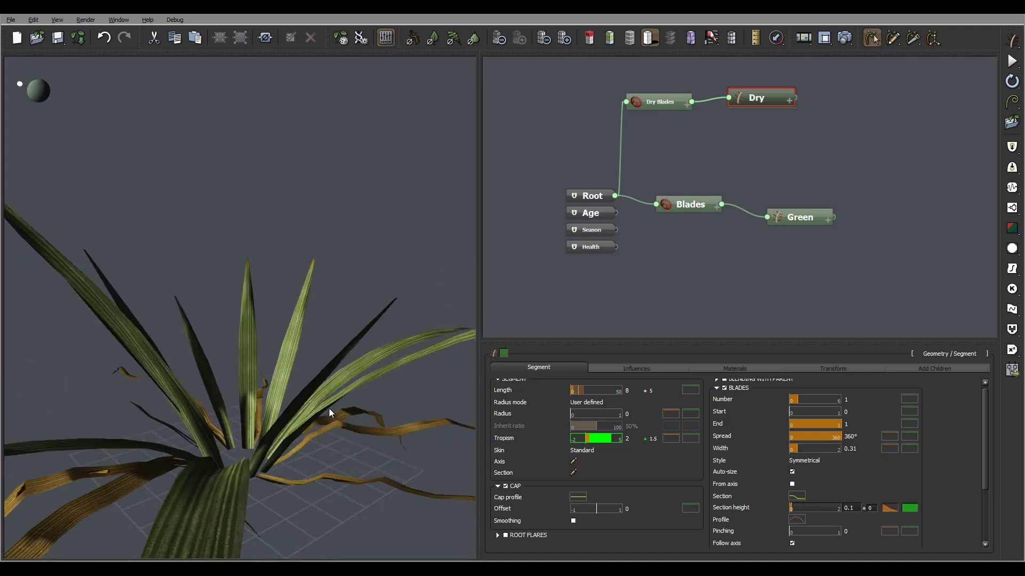
pyautogui.moveTo(329, 408); pyautogui.dragTo(372, 425)
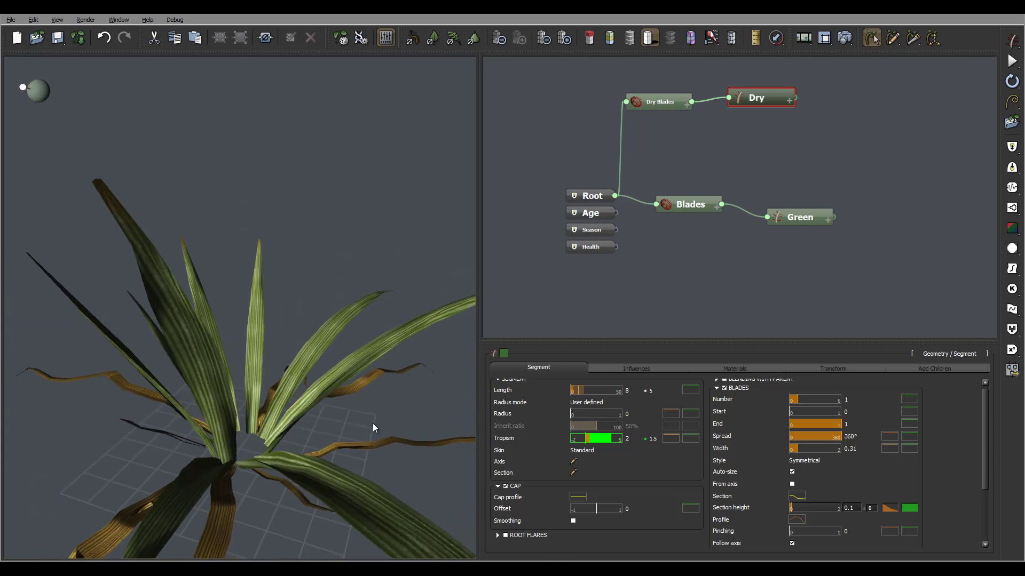
# - Set the number of children of the Dry Blades Hydra node to 24
pyautogui.click(669, 101)
pyautogui.click(631, 395)
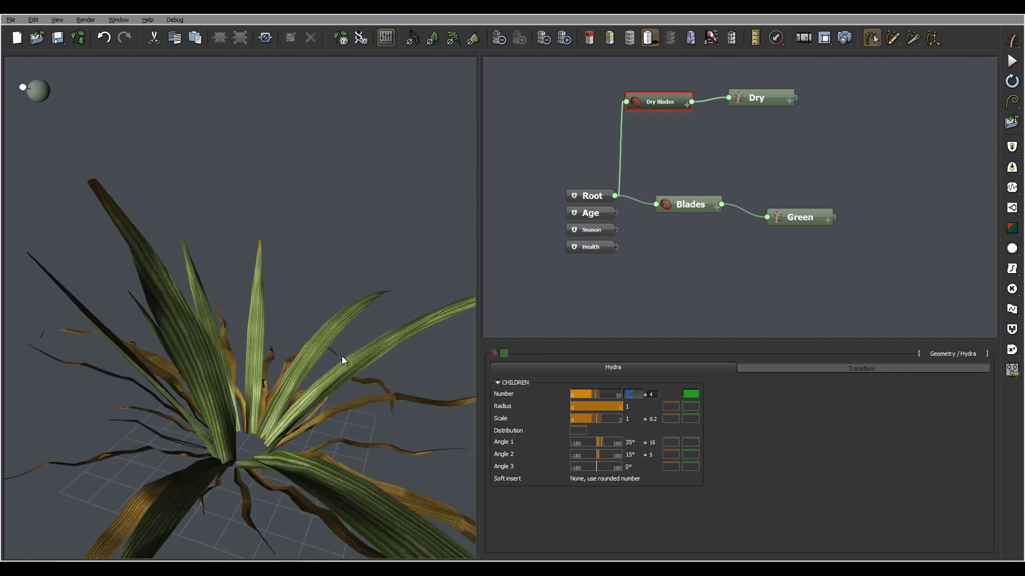
pyautogui.moveTo(341, 357); pyautogui.dragTo(260, 327)
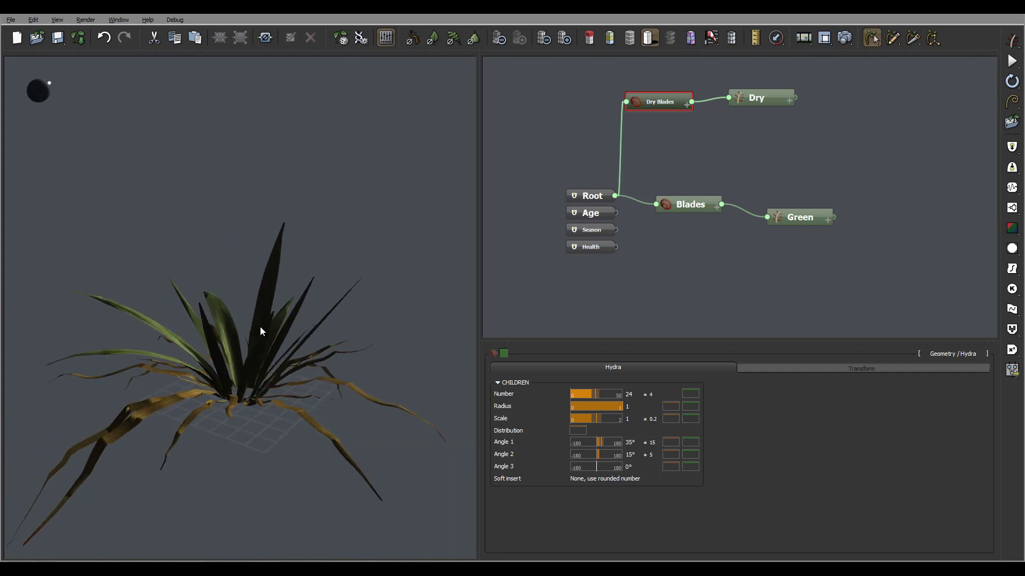
# - Set the Dry segment's length to 5 with a variation of 1
pyautogui.click(768, 95)
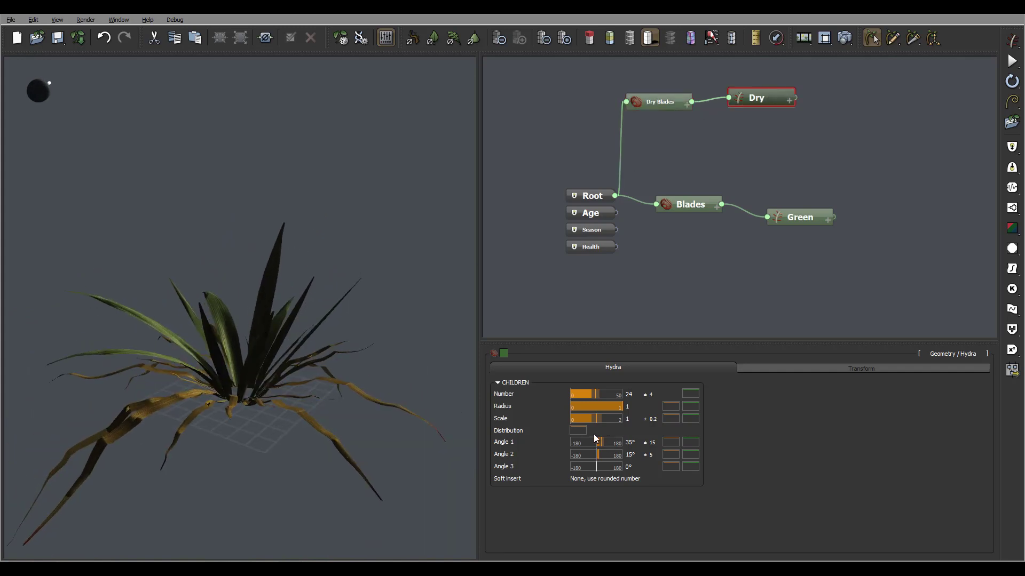
pyautogui.doubleClick(629, 391)
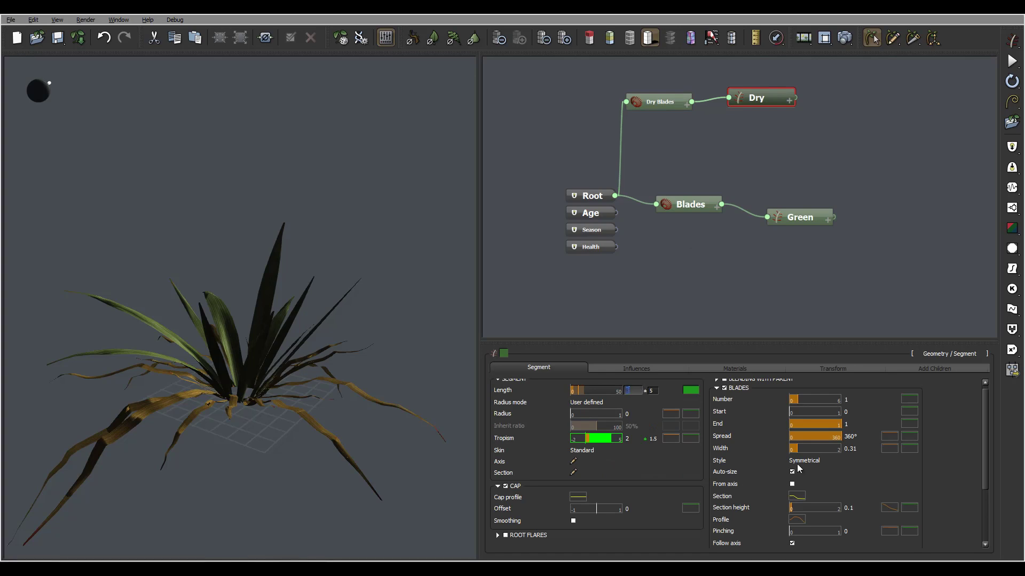
pyautogui.press('Tab')
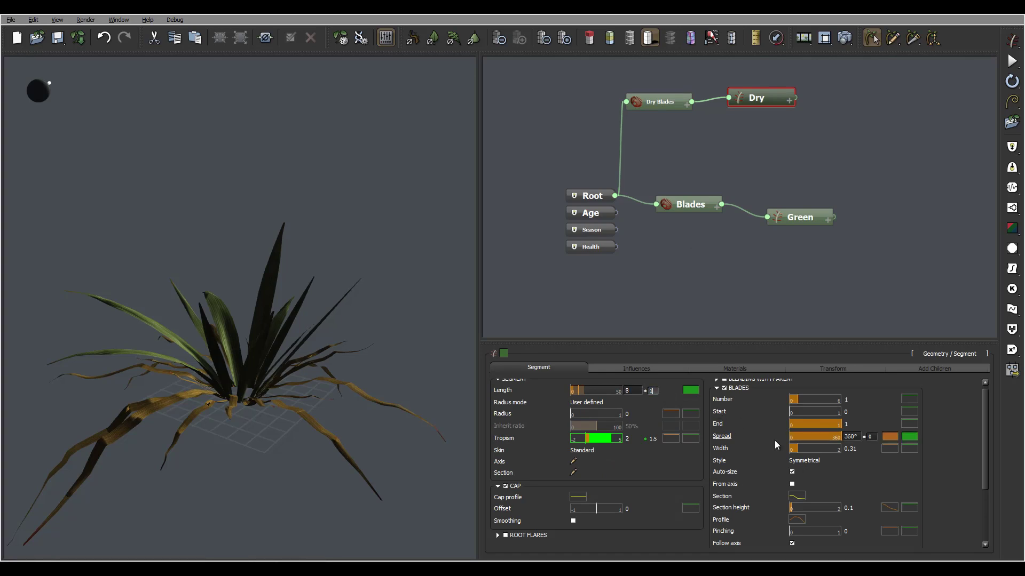
pyautogui.doubleClick(635, 392)
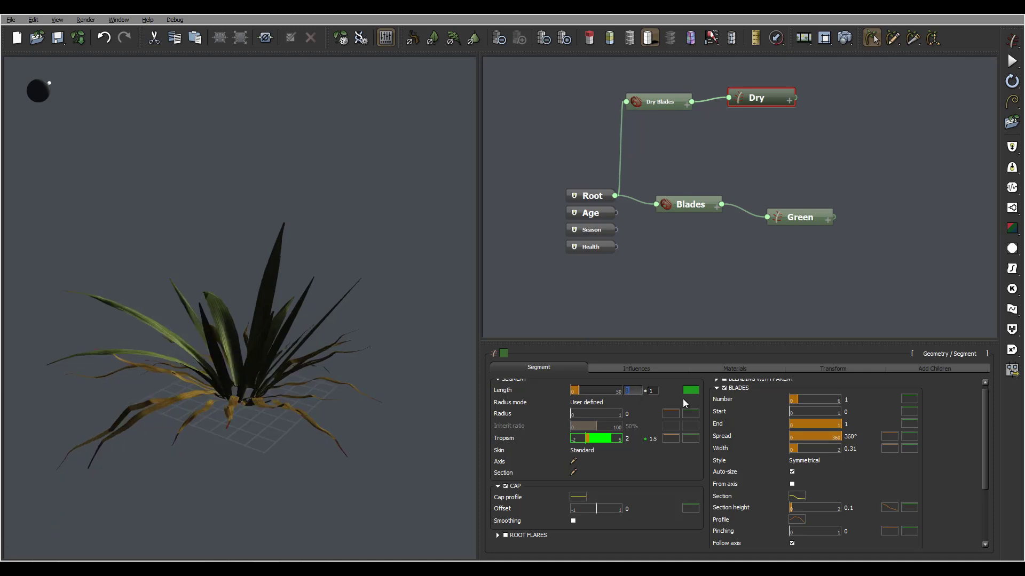
pyautogui.press('Return')
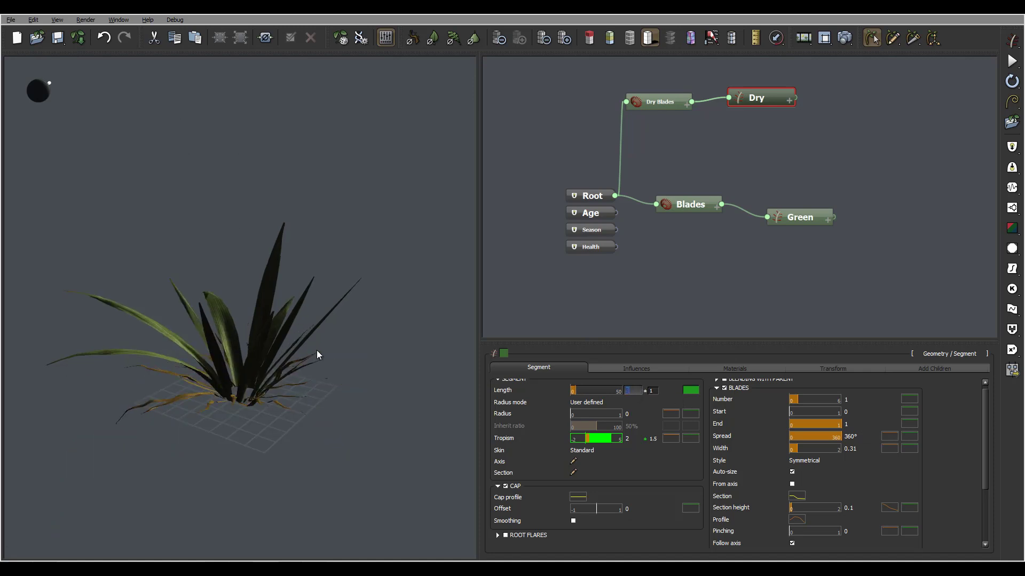
pyautogui.moveTo(316, 350); pyautogui.dragTo(234, 328, button='right')
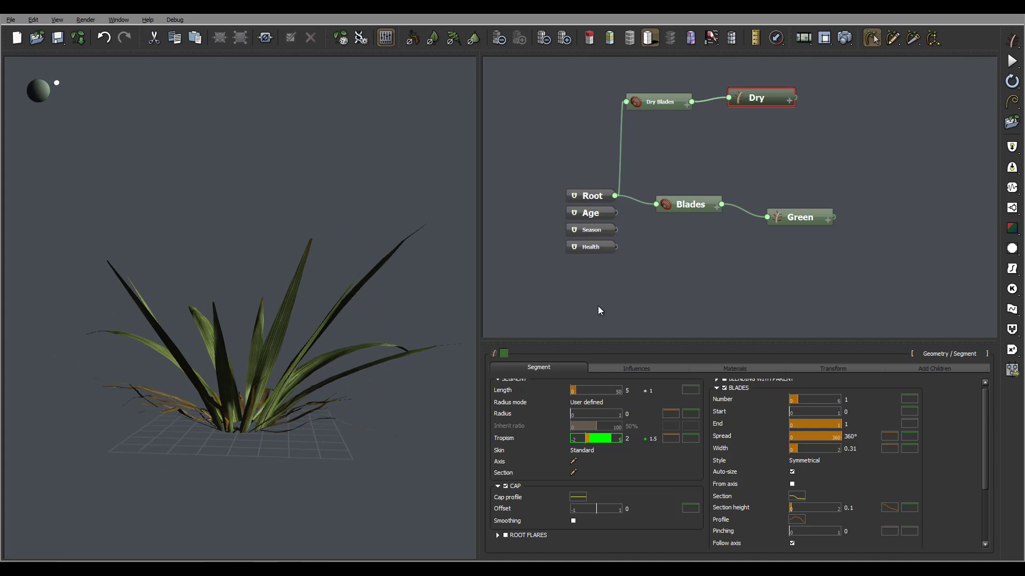
# - Set Angle 1 of the Dry Blades Hydra node to 25° with a variation of 5
pyautogui.click(683, 101)
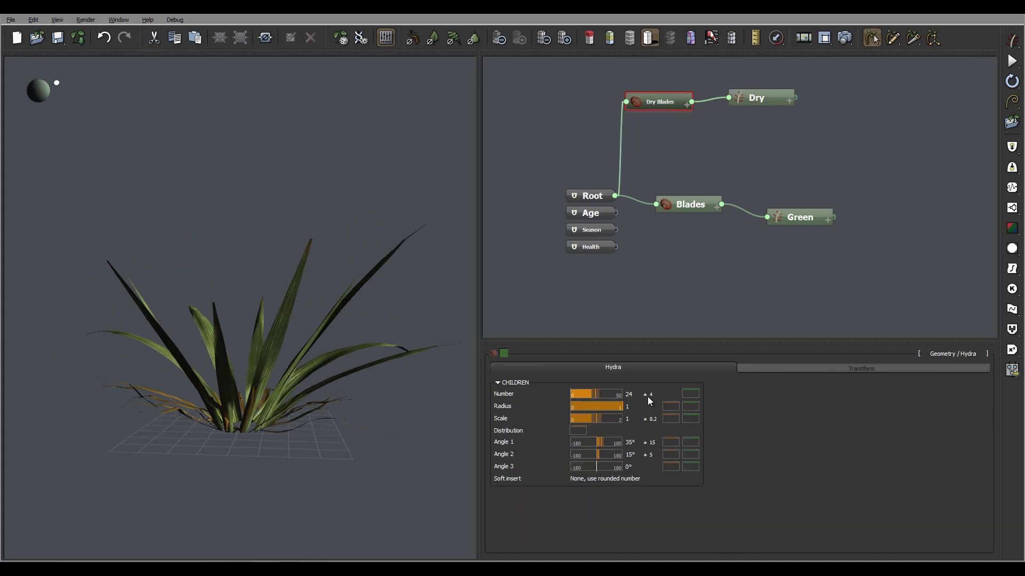
pyautogui.moveTo(267, 287); pyautogui.dragTo(315, 347, button='right')
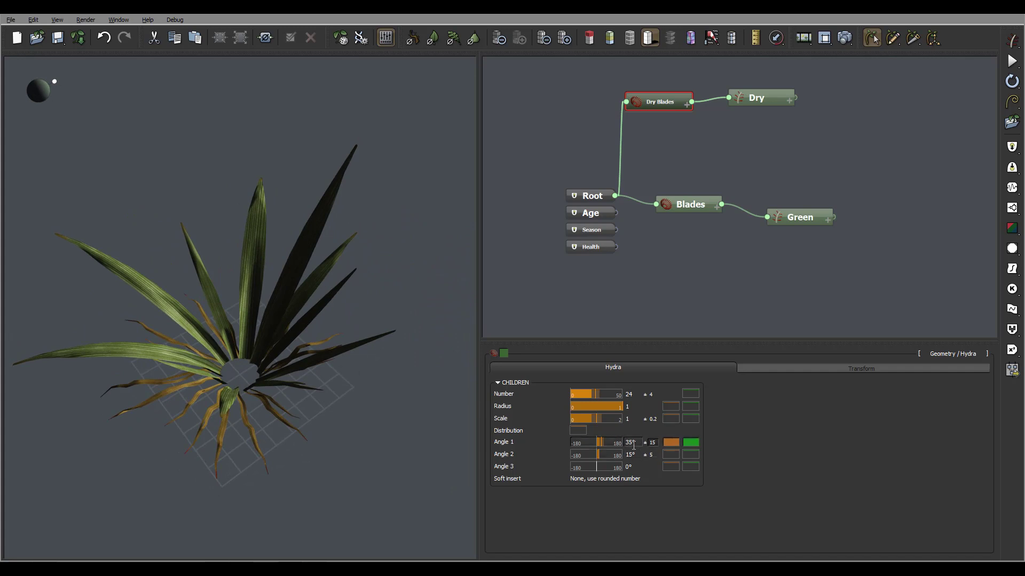
pyautogui.click(632, 443)
pyautogui.press('Return')
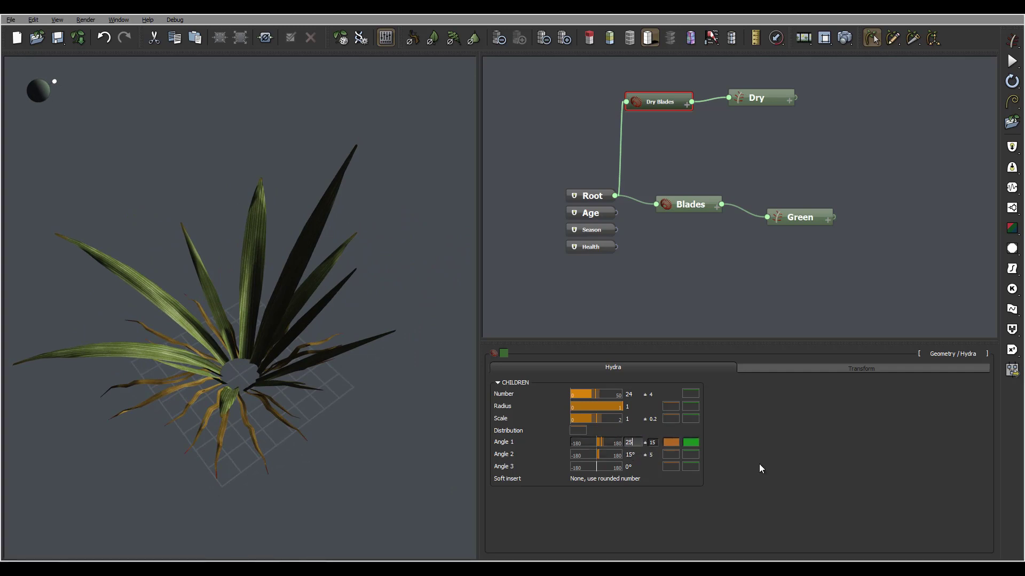
pyautogui.moveTo(453, 366); pyautogui.dragTo(348, 406, button='right')
pyautogui.click(650, 443)
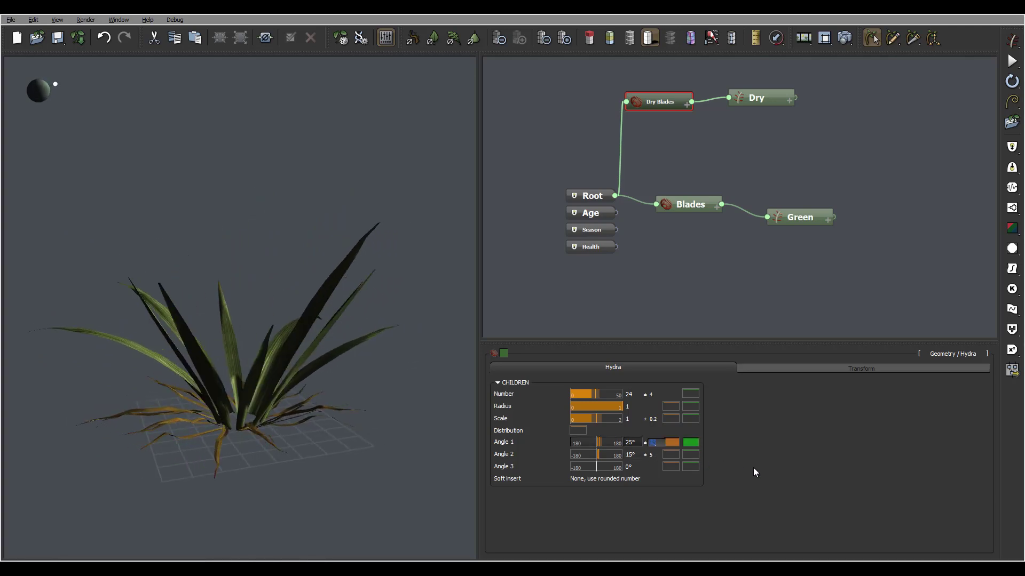
pyautogui.write('5')
pyautogui.press('Return')
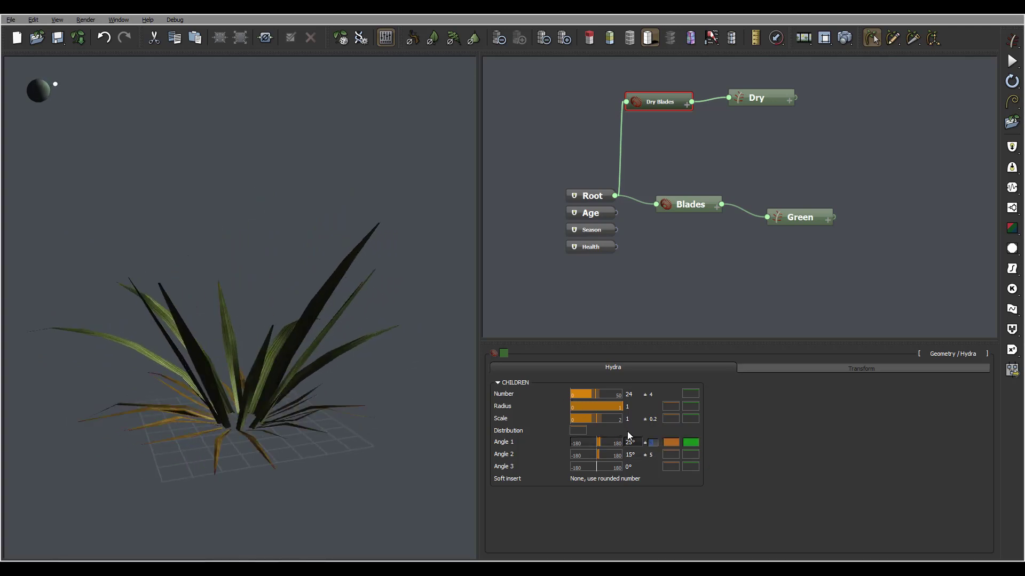
# - Set Angle 1 of the Dry Blades Hydra node to 15° and its radius to 0.5
pyautogui.click(639, 444)
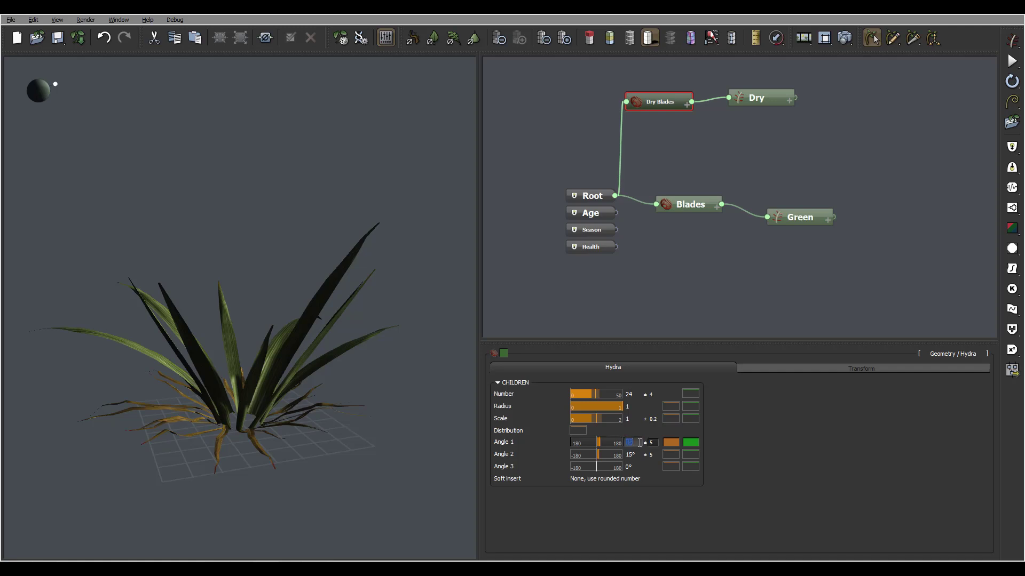
pyautogui.moveTo(244, 386); pyautogui.dragTo(234, 336, button='right')
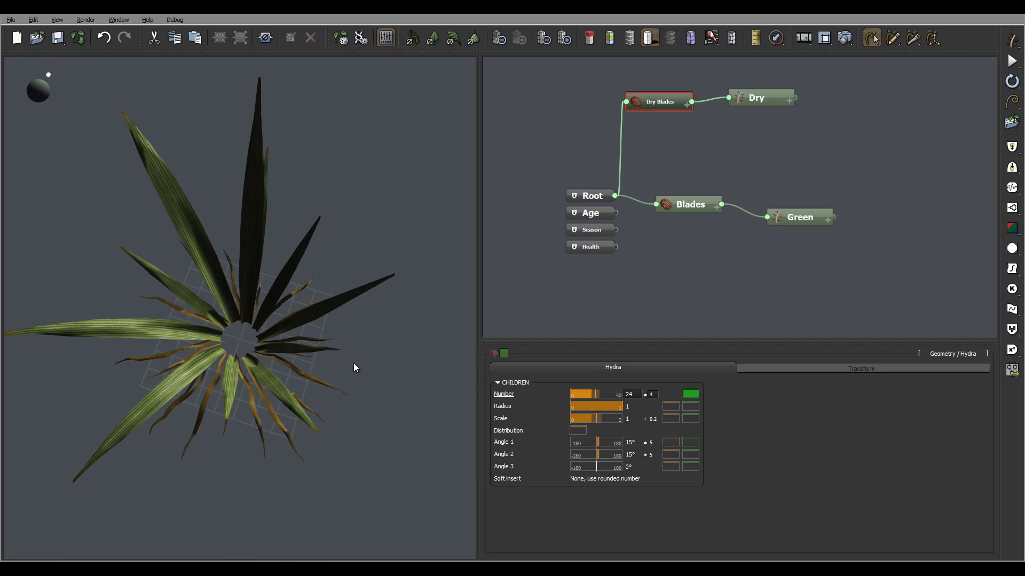
pyautogui.doubleClick(633, 407)
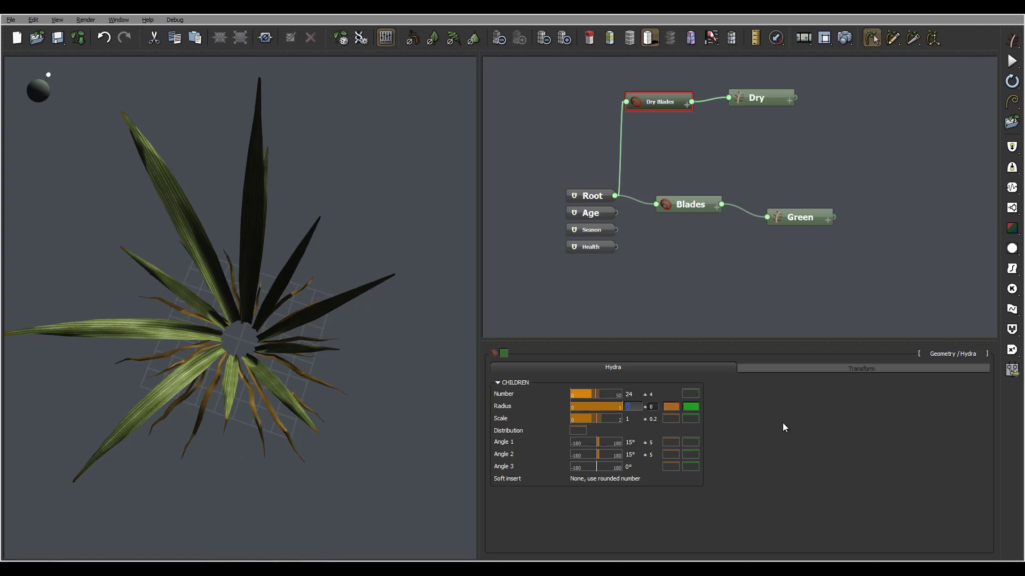
pyautogui.write('0.5')
pyautogui.press('Return')
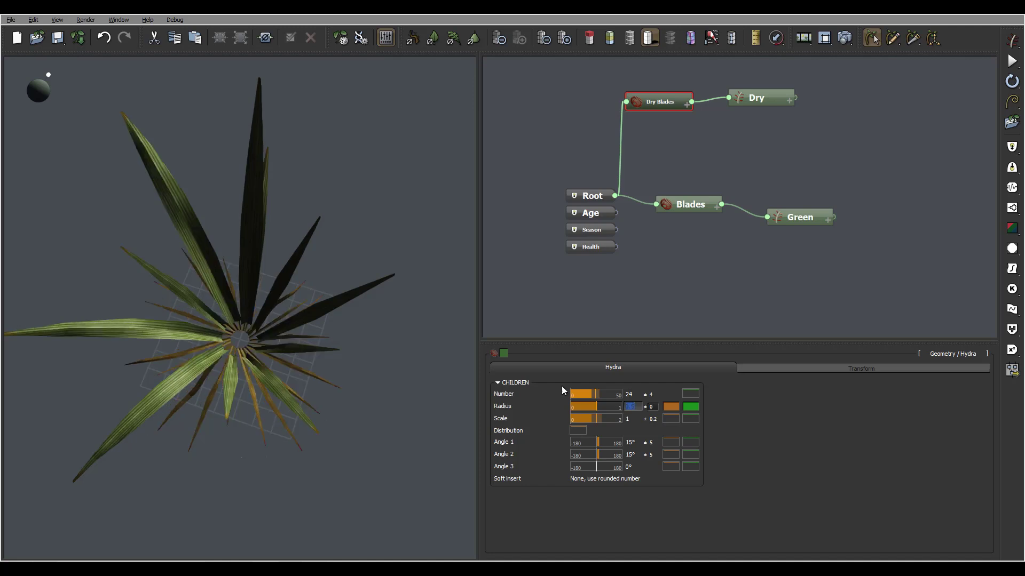
pyautogui.moveTo(271, 331); pyautogui.dragTo(252, 366)
pyautogui.moveTo(261, 332); pyautogui.dragTo(252, 390)
pyautogui.moveTo(323, 345); pyautogui.dragTo(325, 370)
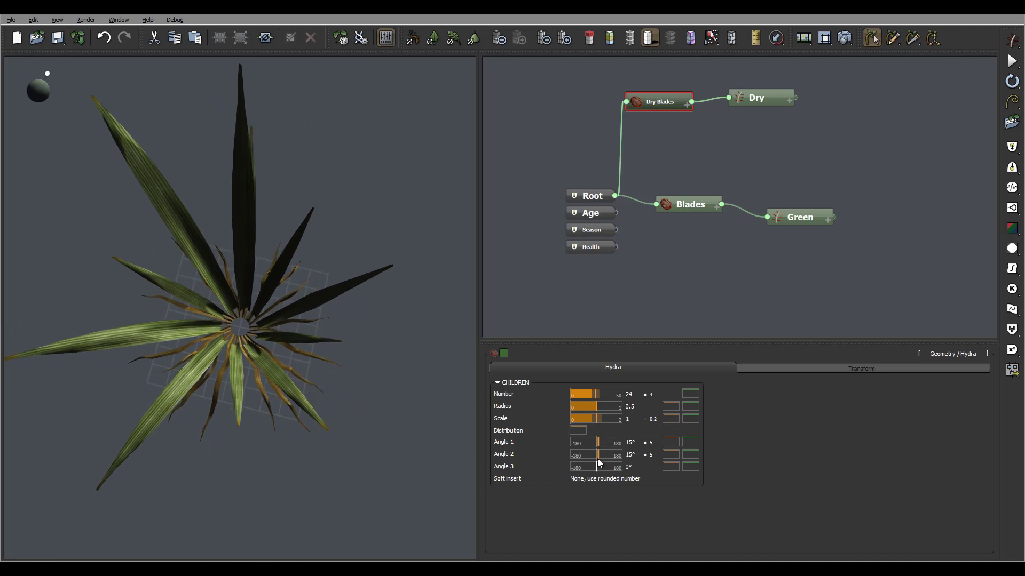
# - Set Angle 2 of the Dry Blades Hydra node to 0° and select the Dry segment node
pyautogui.click(634, 454)
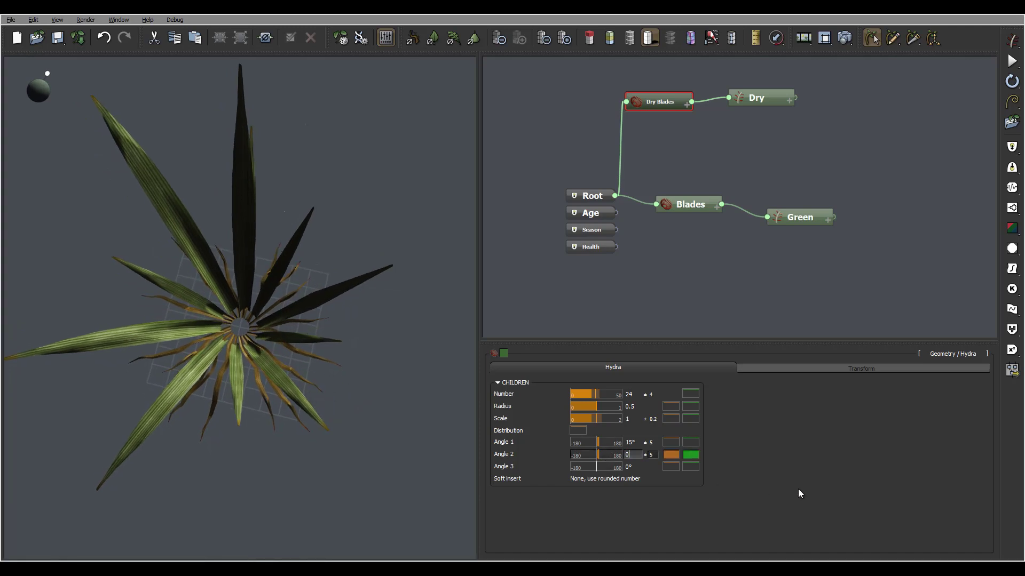
pyautogui.press('Return')
pyautogui.moveTo(171, 358); pyautogui.dragTo(241, 256)
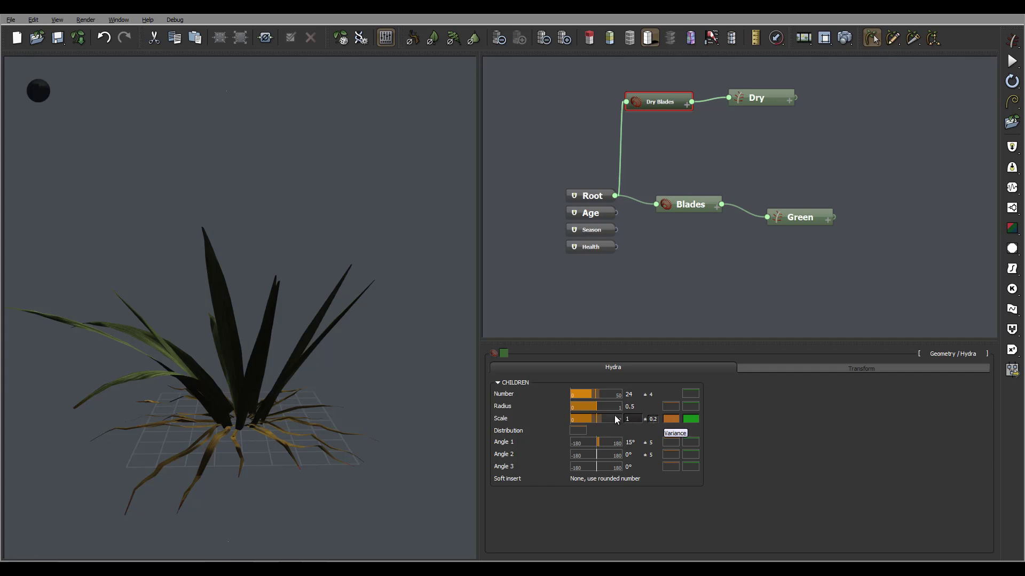
pyautogui.click(765, 94)
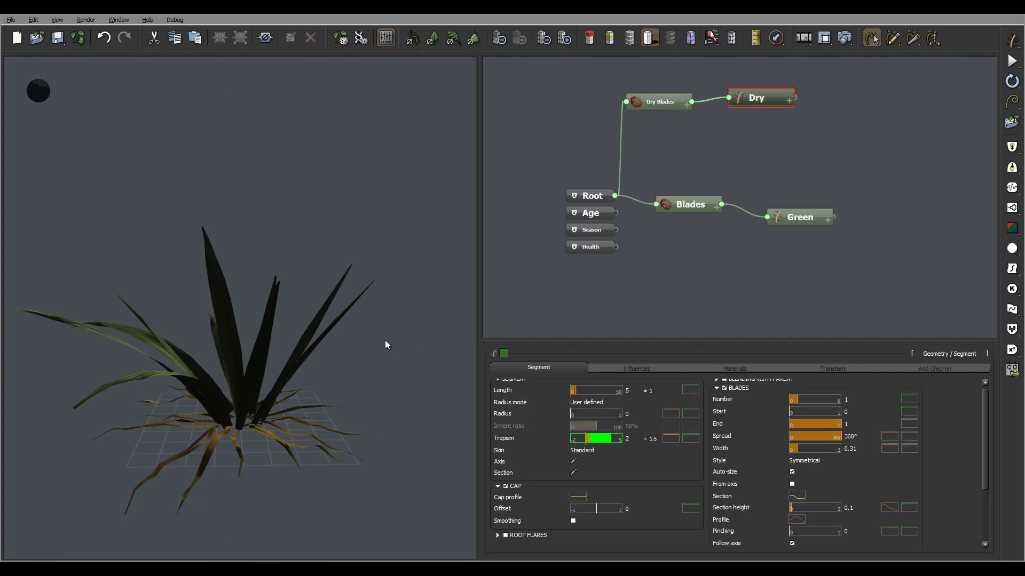
pyautogui.moveTo(386, 341)
pyautogui.mouseDown()
pyautogui.moveTo(386, 391)
pyautogui.moveTo(373, 326)
pyautogui.mouseUp()
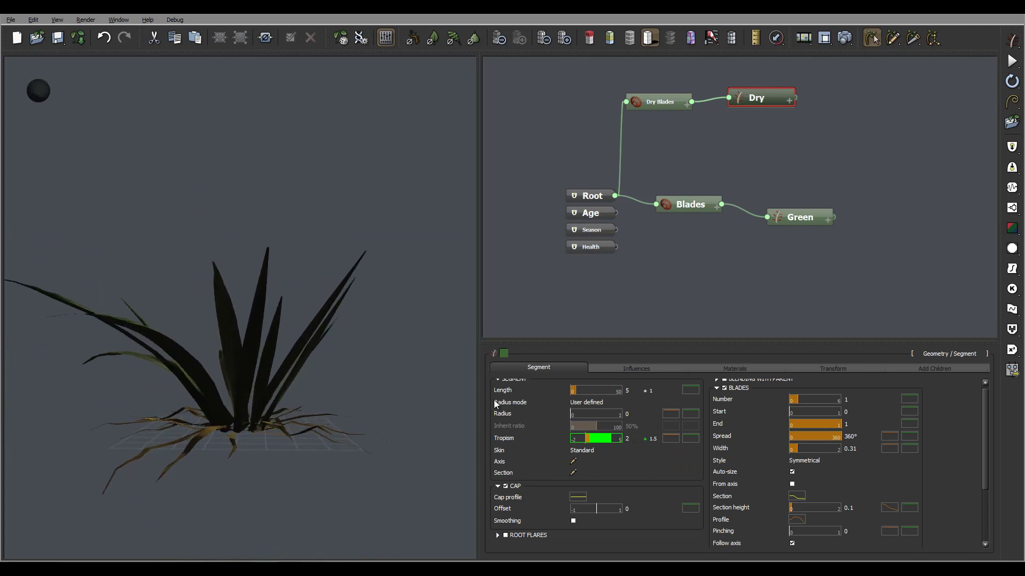
pyautogui.rightClick(503, 442)
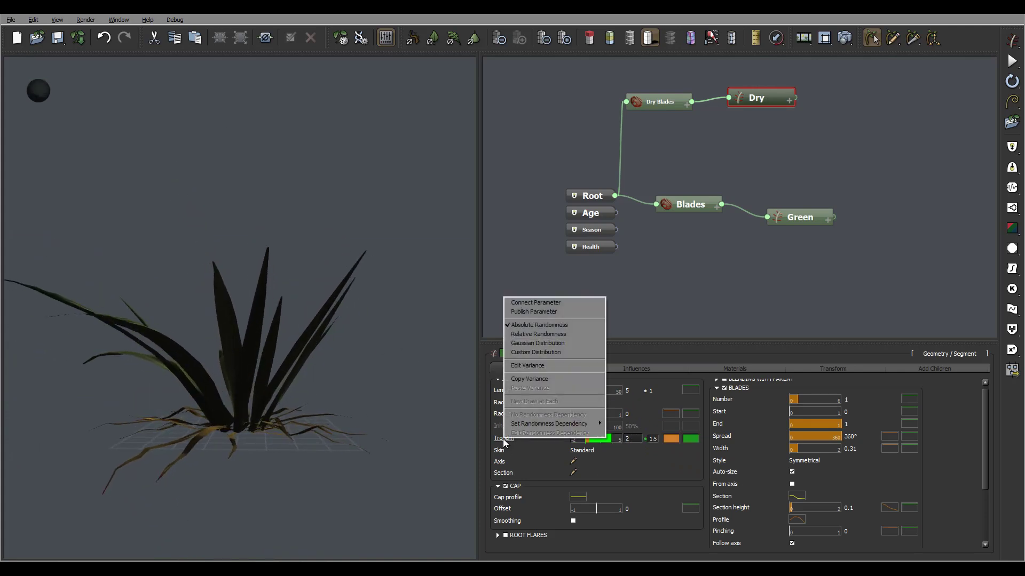
pyautogui.moveTo(561, 426)
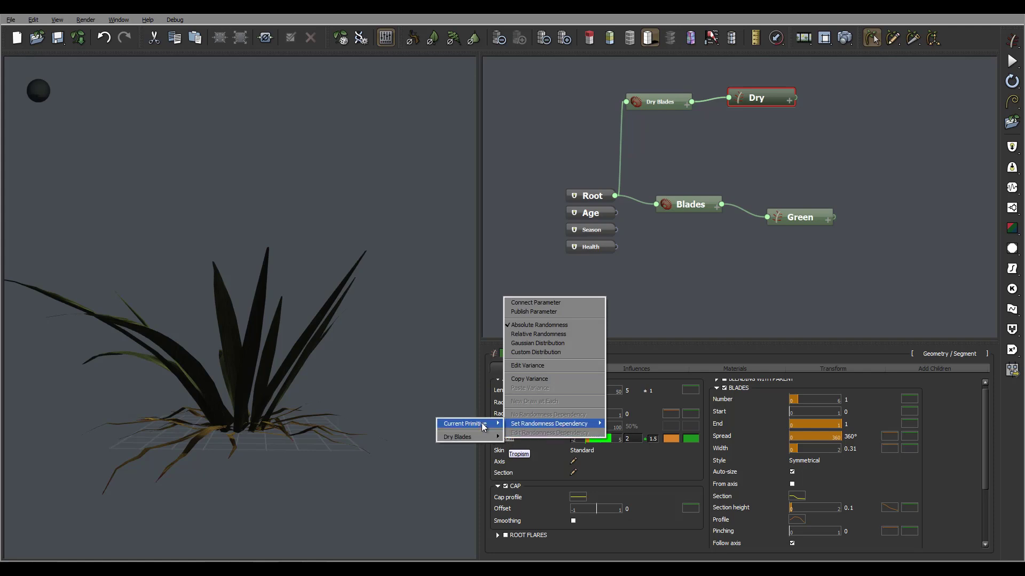
pyautogui.moveTo(467, 424)
pyautogui.moveTo(421, 428)
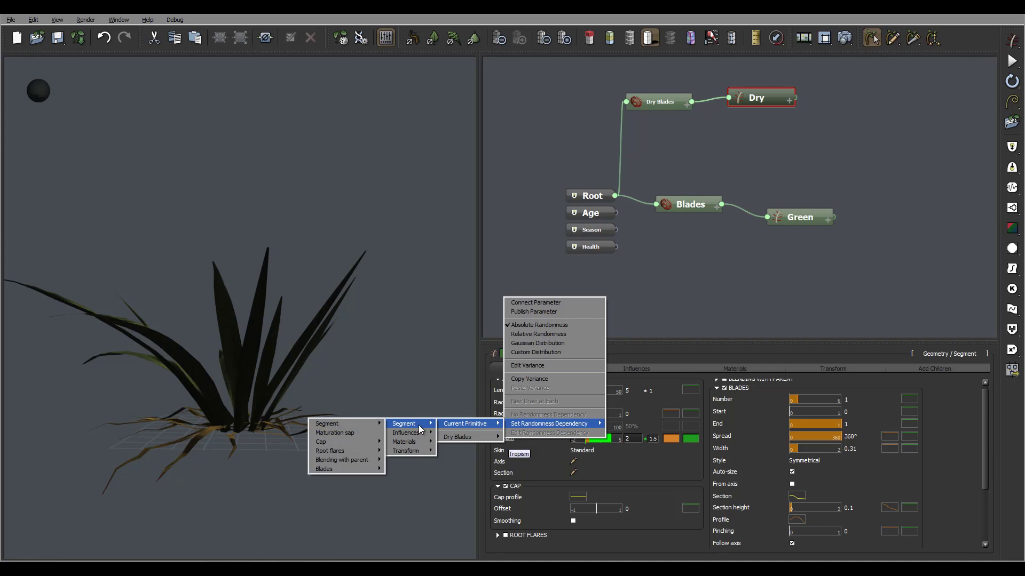
pyautogui.click(642, 469)
pyautogui.rightClick(509, 439)
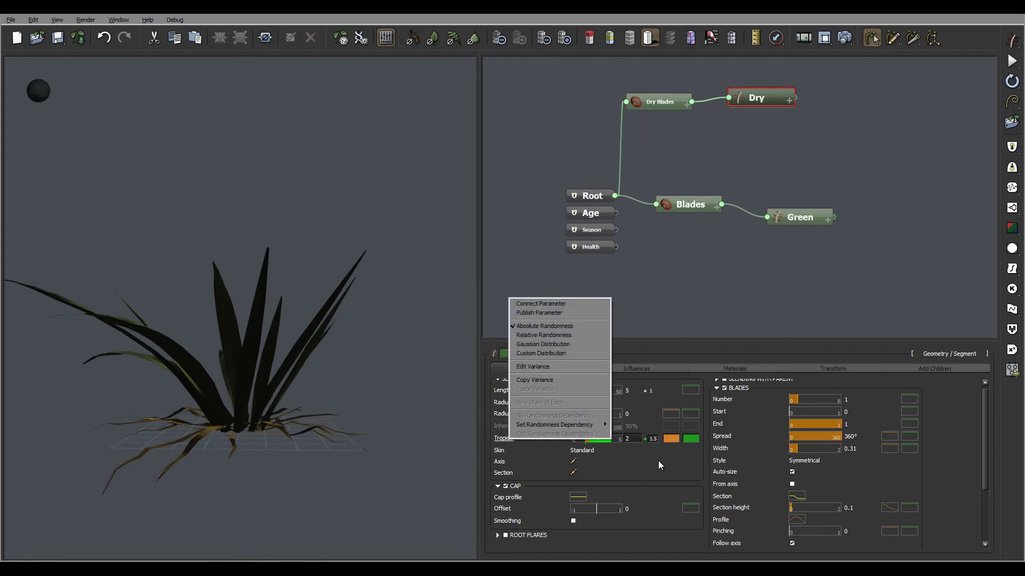
pyautogui.click(650, 443)
# - Set the variation of the Dry segment's tropism to 0
pyautogui.doubleClick(651, 438)
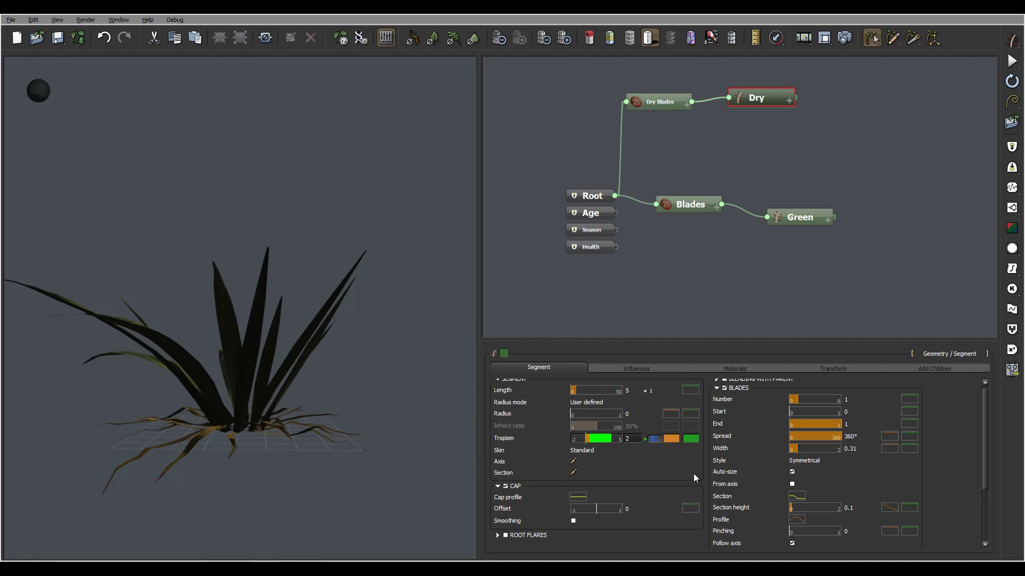
pyautogui.write('0')
pyautogui.press('Return')
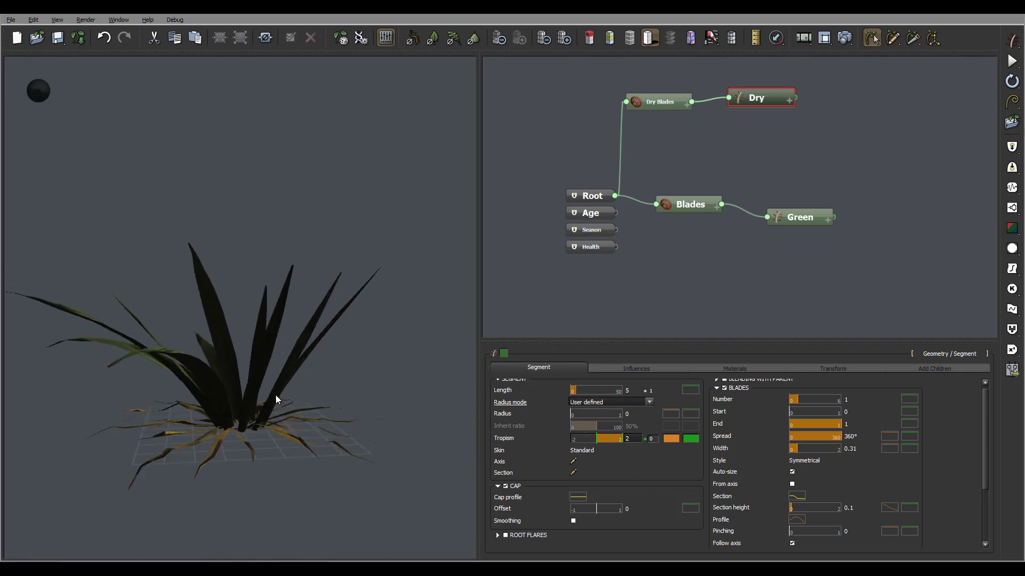
pyautogui.moveTo(276, 395); pyautogui.dragTo(244, 425)
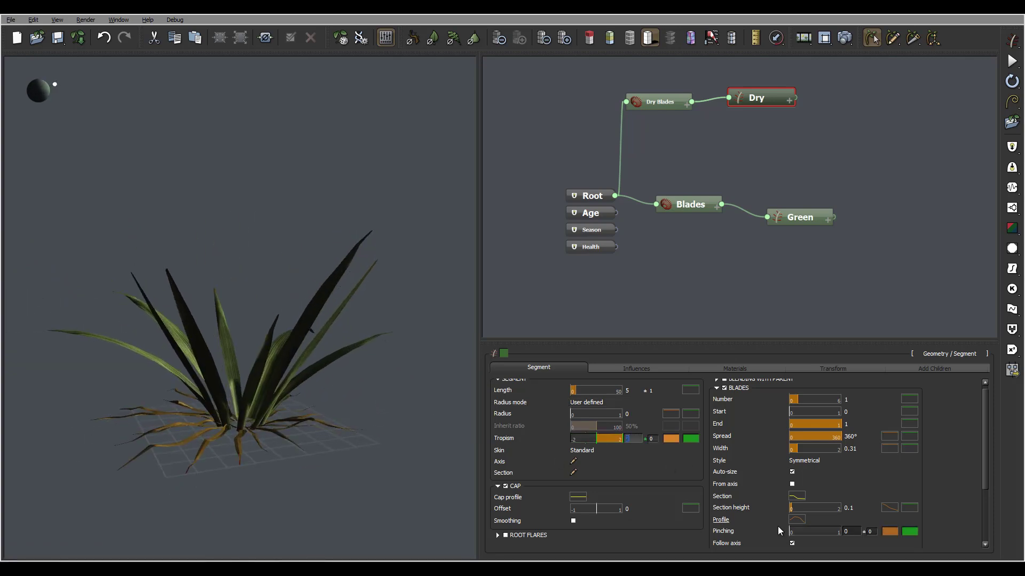
# - Try a tropism of 0 on the Dry segment and set it back to 2
pyautogui.moveTo(350, 440); pyautogui.dragTo(287, 415)
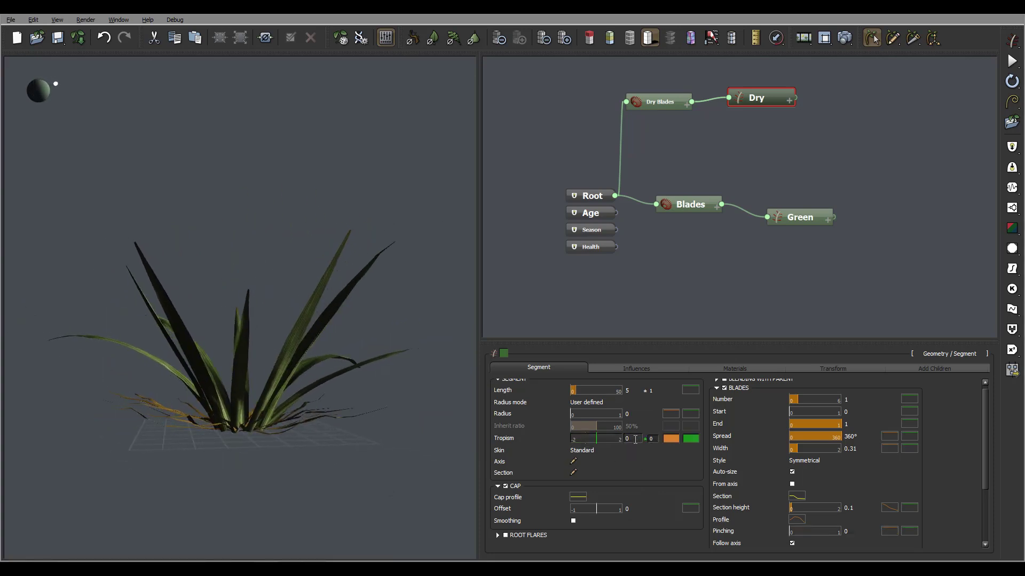
pyautogui.press('Return')
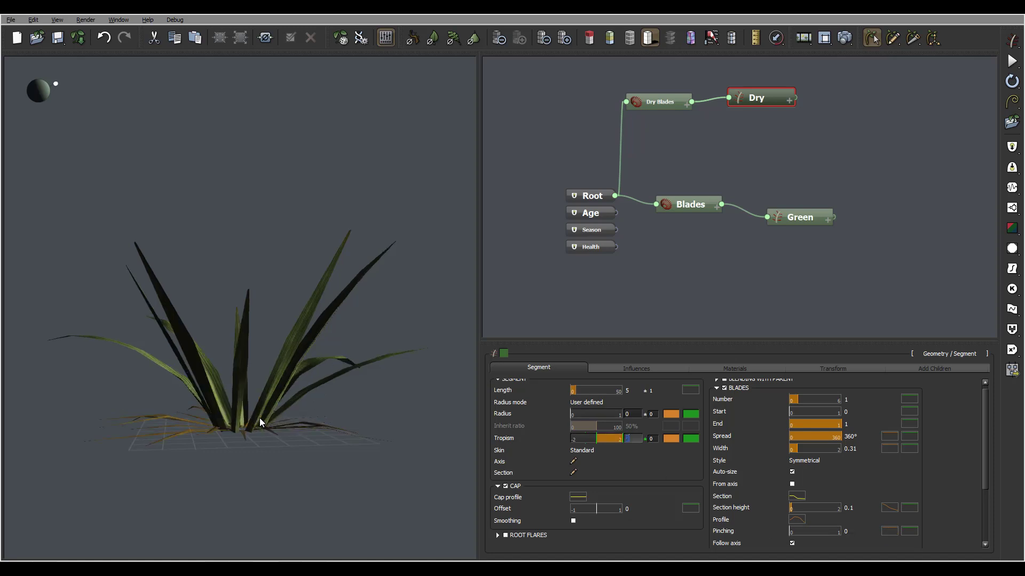
pyautogui.moveTo(224, 405); pyautogui.dragTo(320, 384)
# - Darken the brown colour of the Dry segment's Ground material to red 67, green 53, blue 27 and apply the material
pyautogui.click(638, 368)
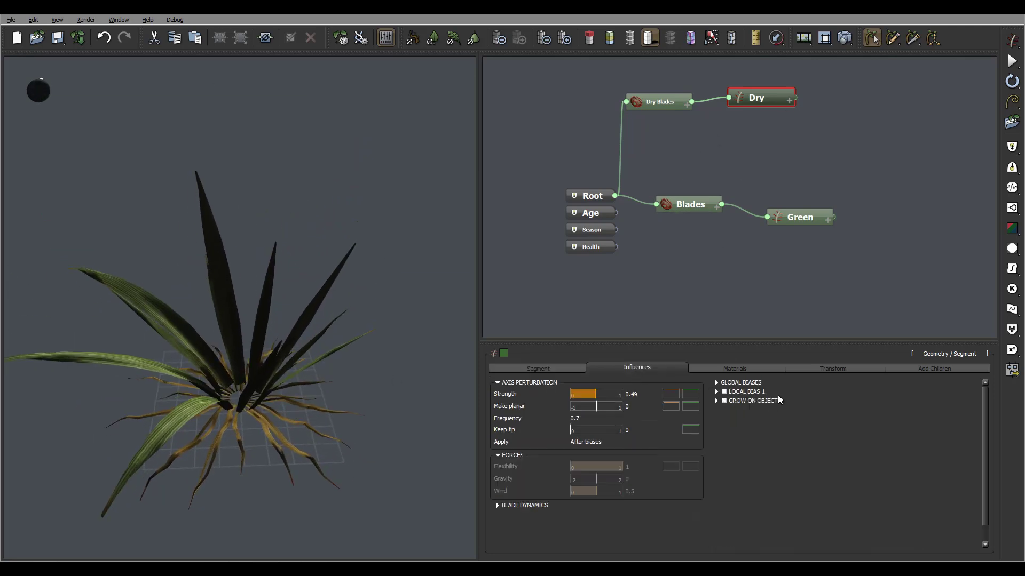
pyautogui.click(735, 368)
pyautogui.doubleClick(678, 420)
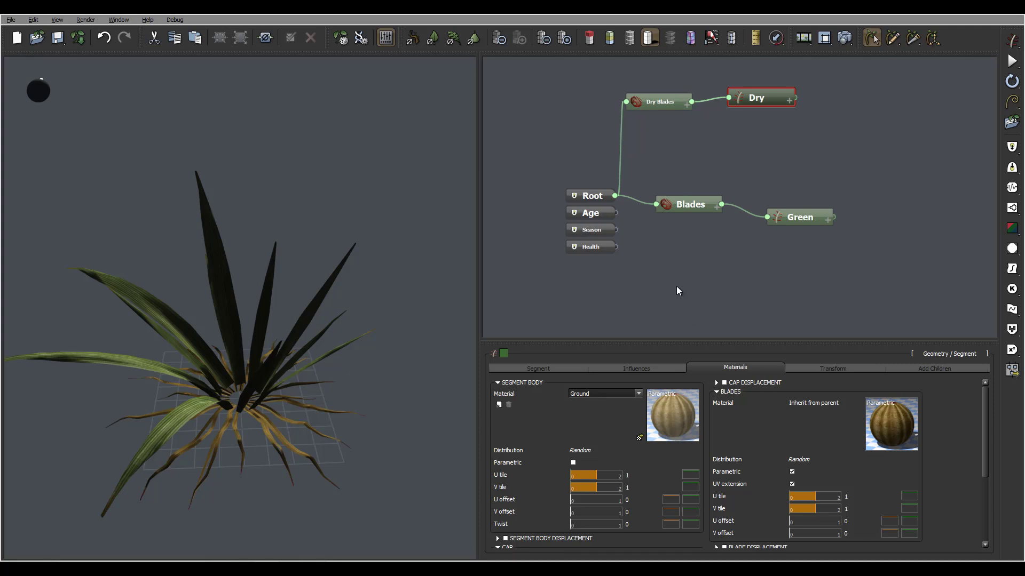
pyautogui.click(629, 274)
pyautogui.click(642, 280)
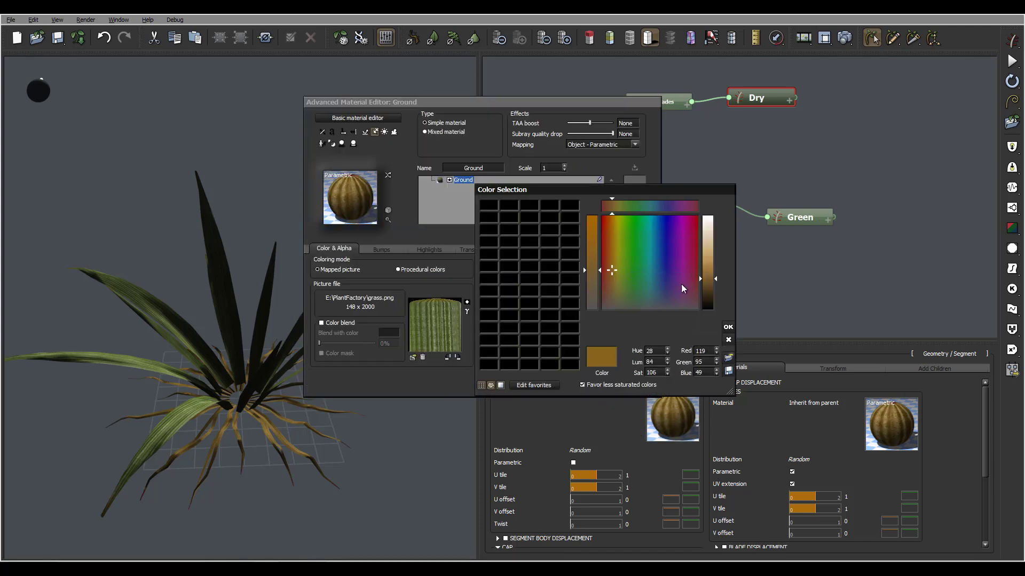
pyautogui.moveTo(710, 291); pyautogui.dragTo(710, 306)
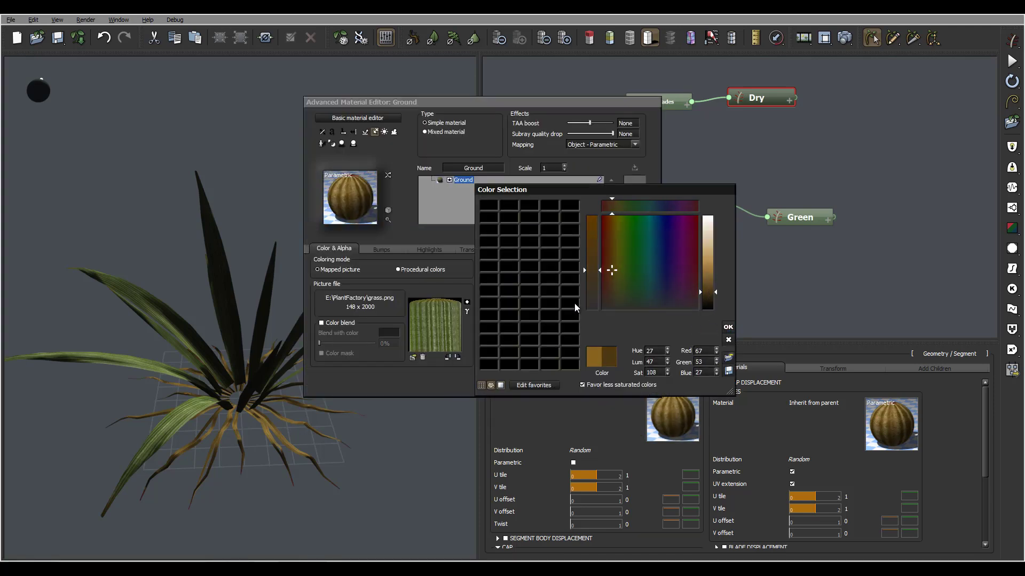
pyautogui.click(728, 327)
pyautogui.click(619, 249)
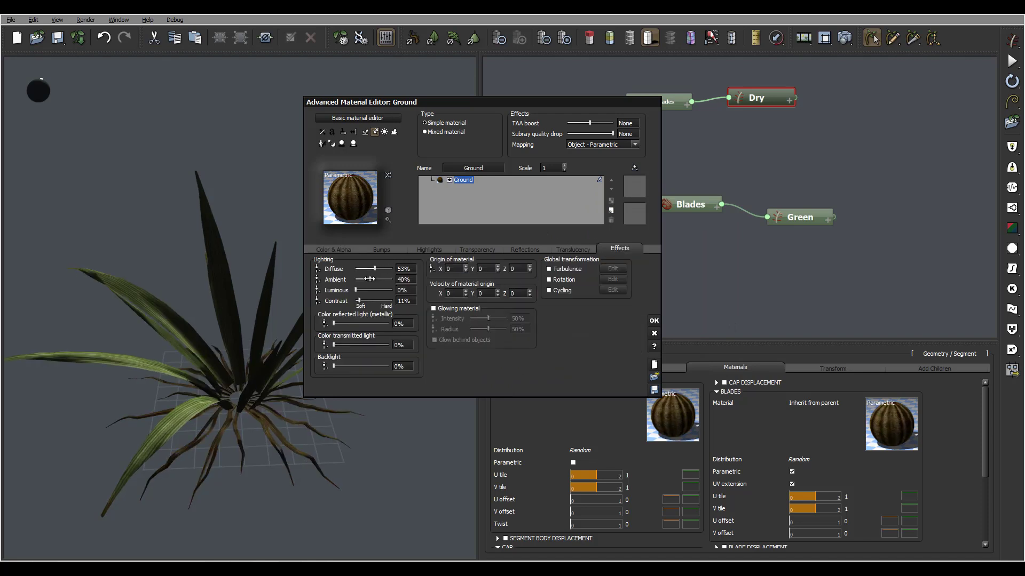
pyautogui.click(653, 321)
pyautogui.moveTo(290, 329); pyautogui.dragTo(325, 328)
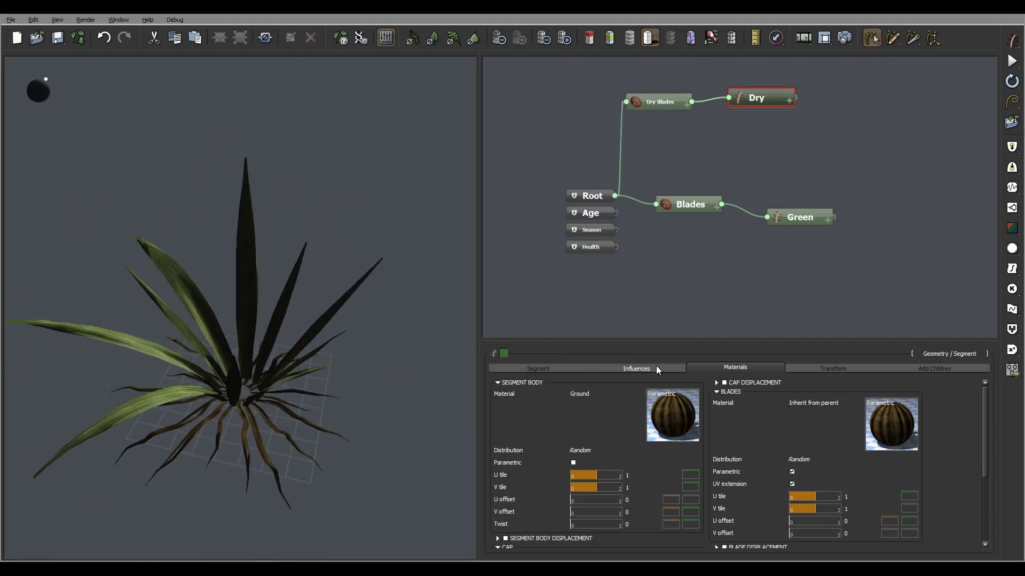
# - Bring the Dry segment's length, tropism and blade settings back up for editing
pyautogui.click(635, 367)
pyautogui.click(533, 368)
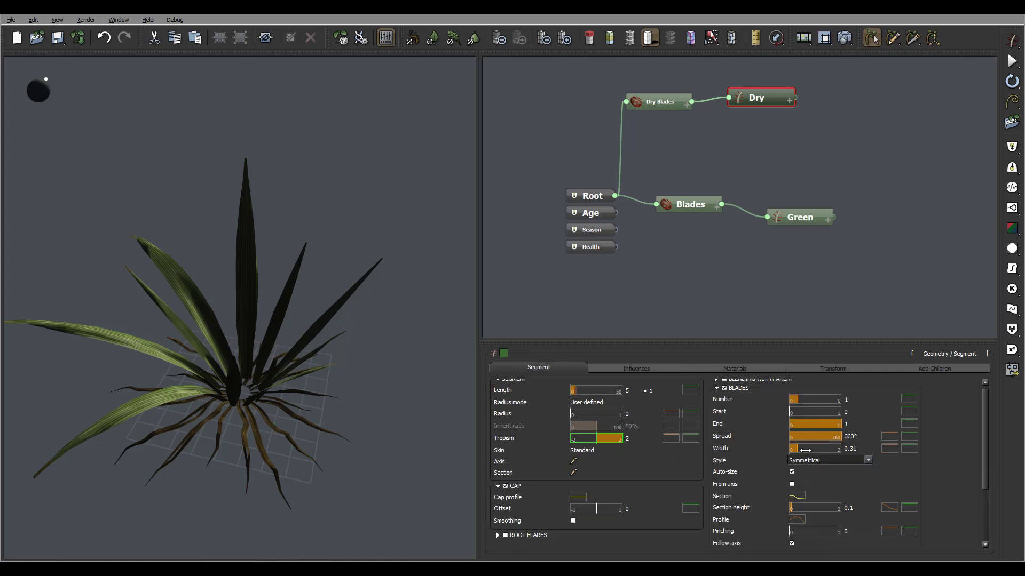
# - Set the Dry segment's blade width to 0.6 with a variation of 0.5
pyautogui.click(872, 449)
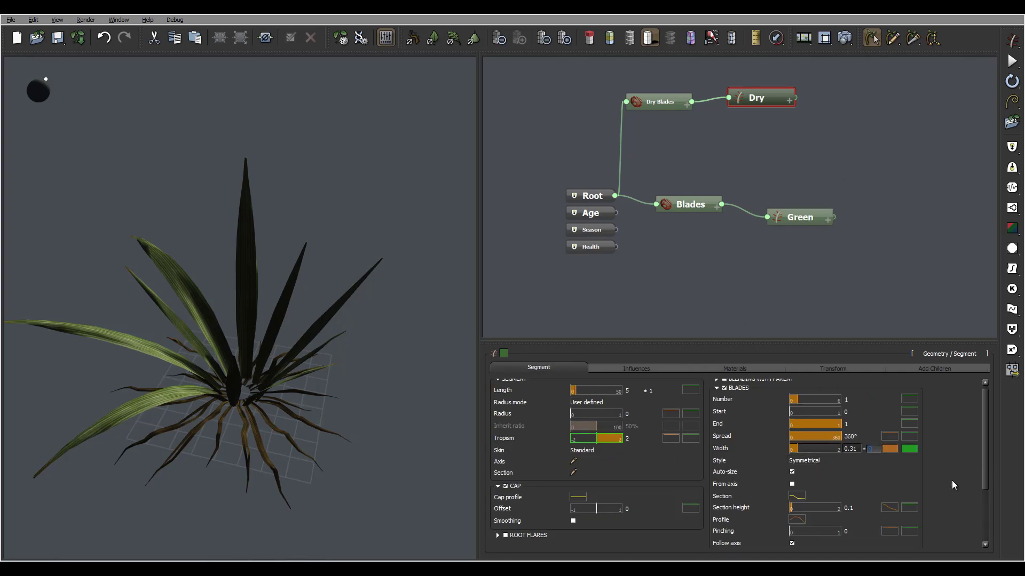
pyautogui.write('.5')
pyautogui.press('Return')
pyautogui.moveTo(306, 366); pyautogui.dragTo(314, 413)
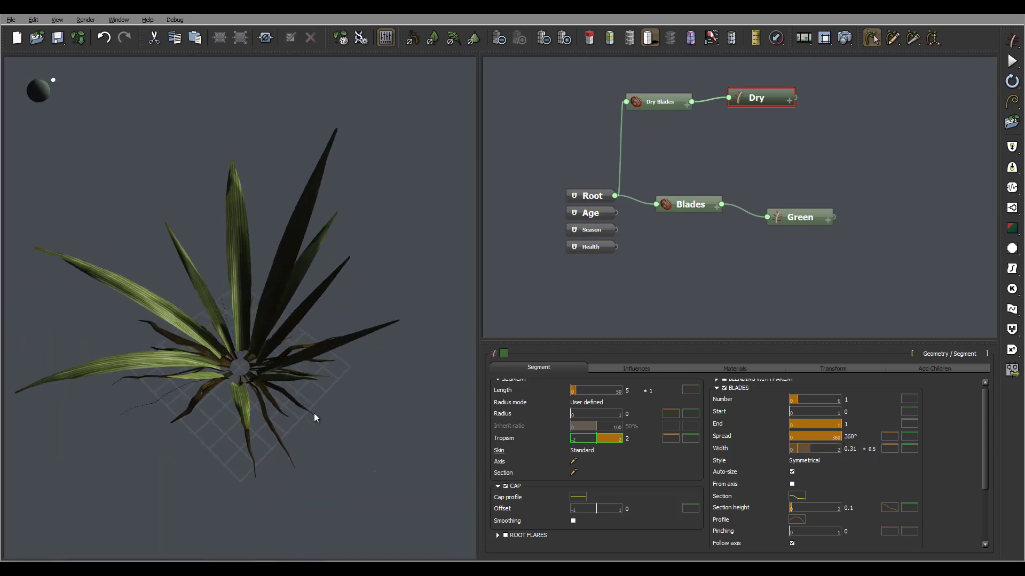
pyautogui.doubleClick(851, 450)
pyautogui.write('0.6')
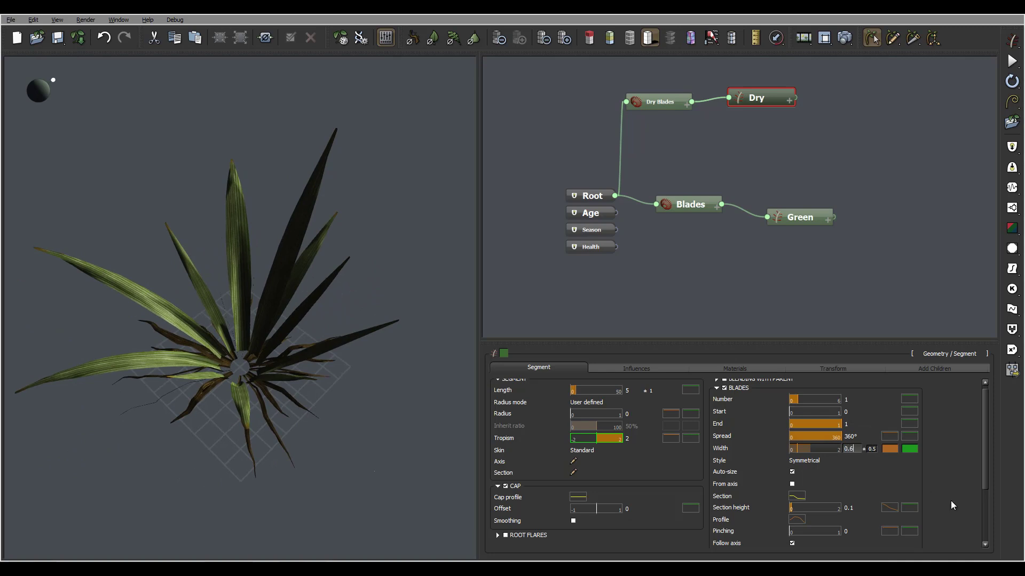
pyautogui.press('Return')
pyautogui.moveTo(318, 282); pyautogui.dragTo(288, 448)
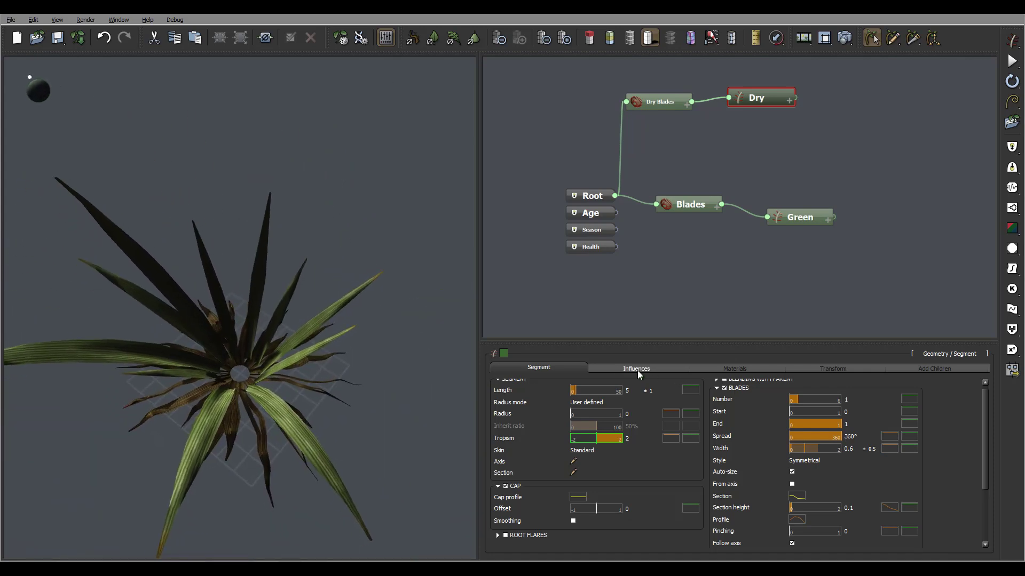
pyautogui.click(638, 369)
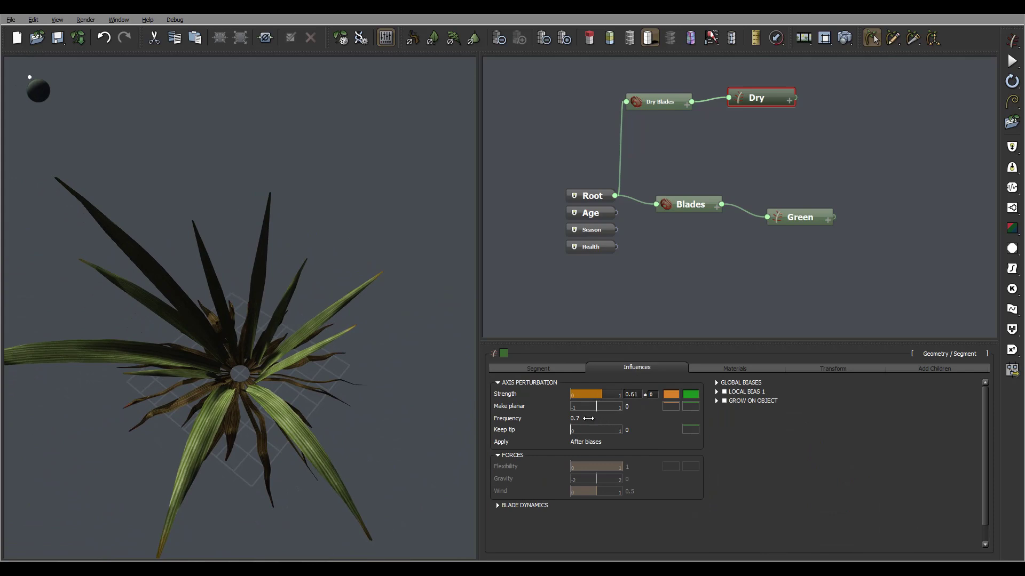
pyautogui.moveTo(354, 399); pyautogui.dragTo(275, 304)
pyautogui.moveTo(270, 87); pyautogui.dragTo(282, 479)
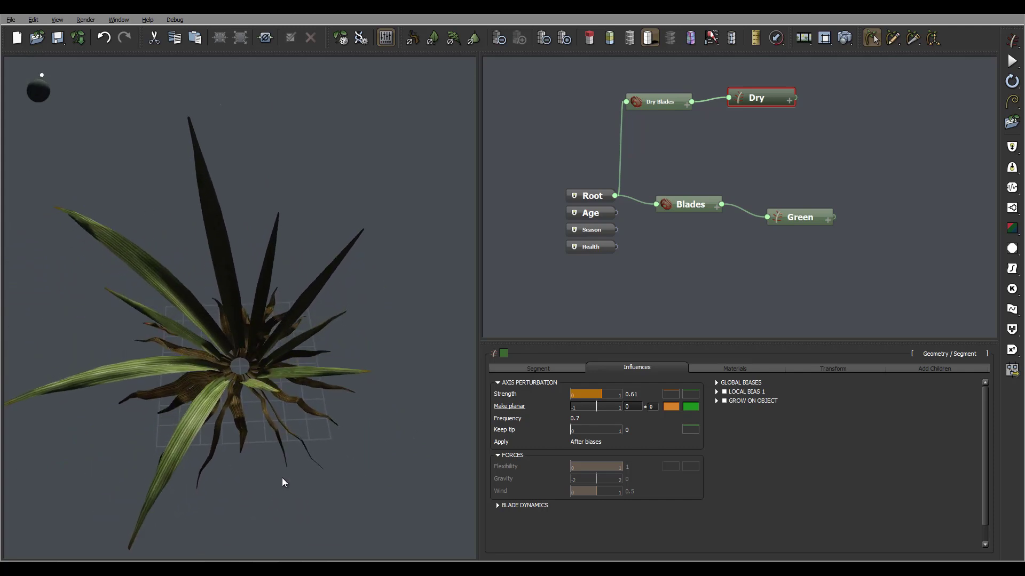
# - Set the number of children on the Blades node to 18
pyautogui.click(710, 205)
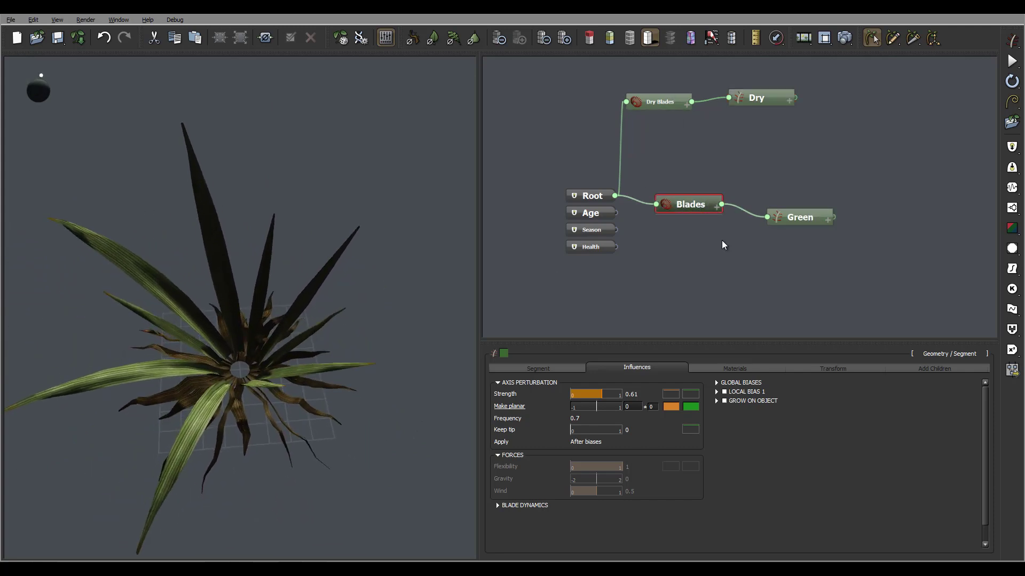
pyautogui.doubleClick(636, 393)
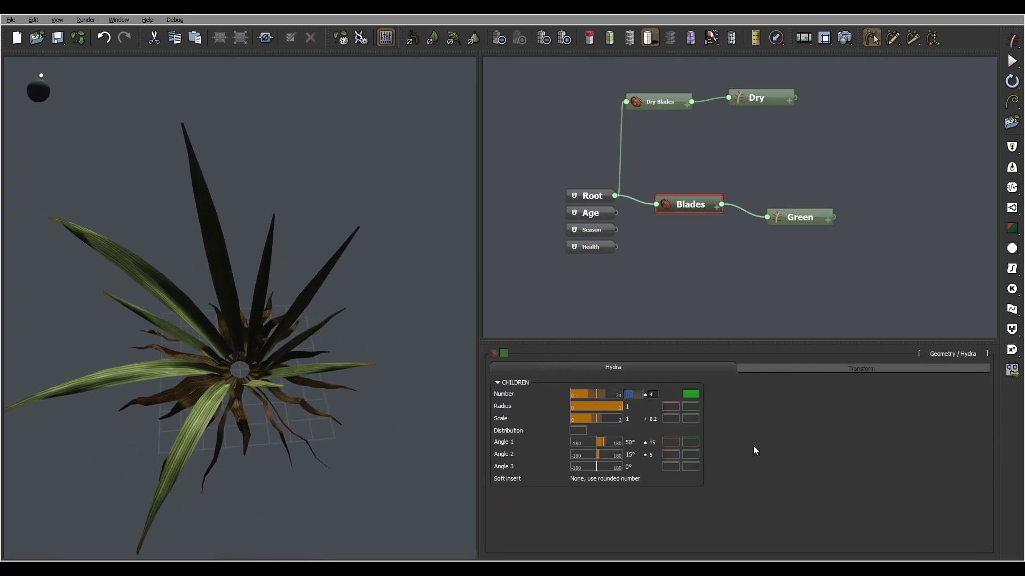
pyautogui.write('18')
pyautogui.press('Return')
pyautogui.moveTo(406, 296); pyautogui.dragTo(394, 213)
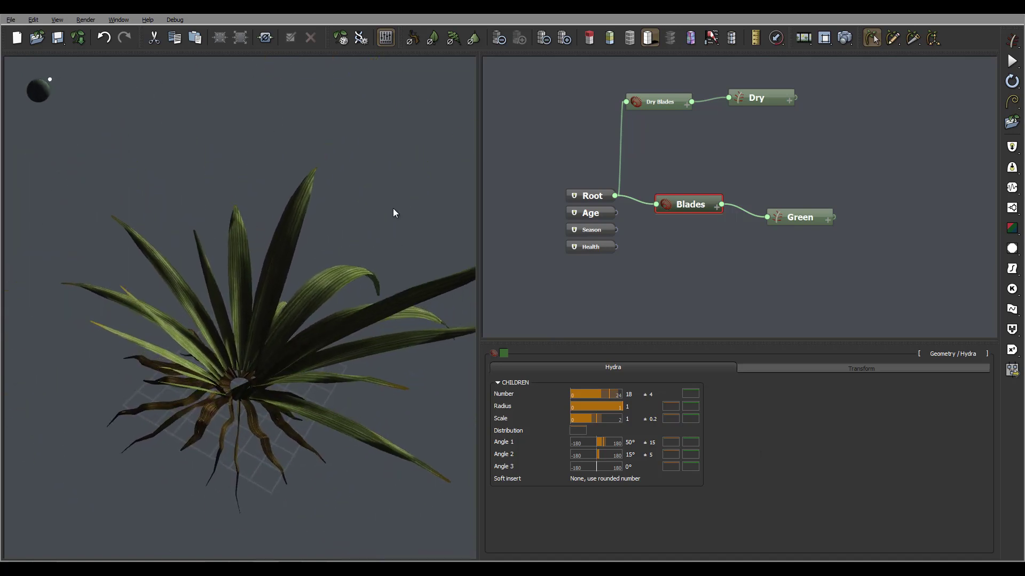
# - Give the Green segment's blade width a variation of 0.2
pyautogui.click(802, 219)
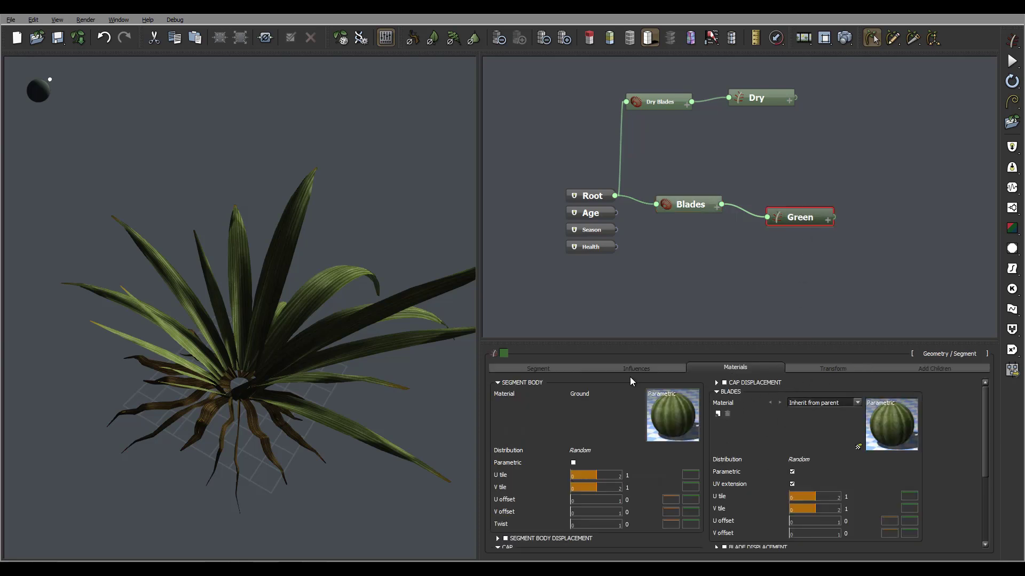
pyautogui.click(546, 368)
pyautogui.click(852, 450)
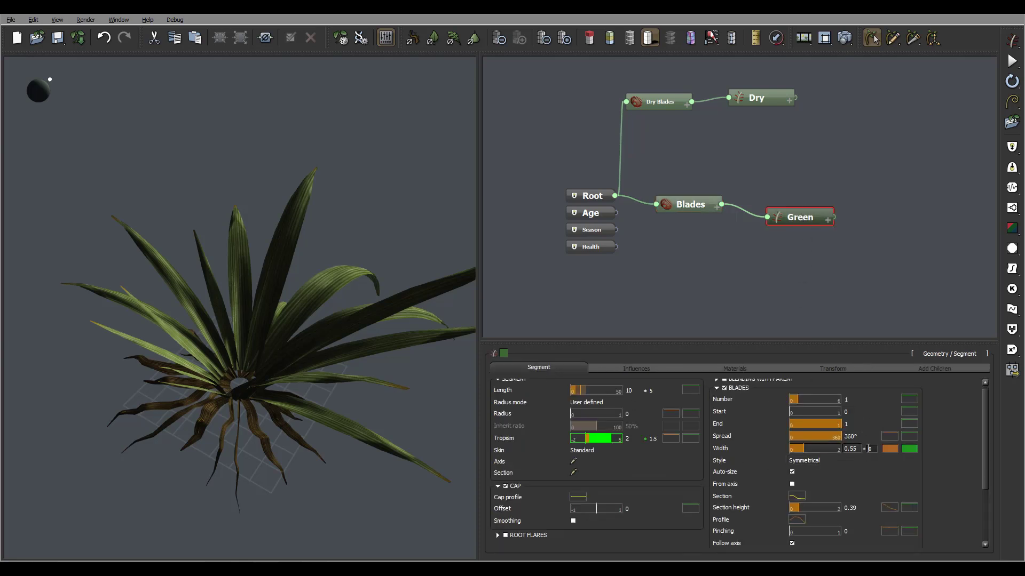
pyautogui.click(871, 450)
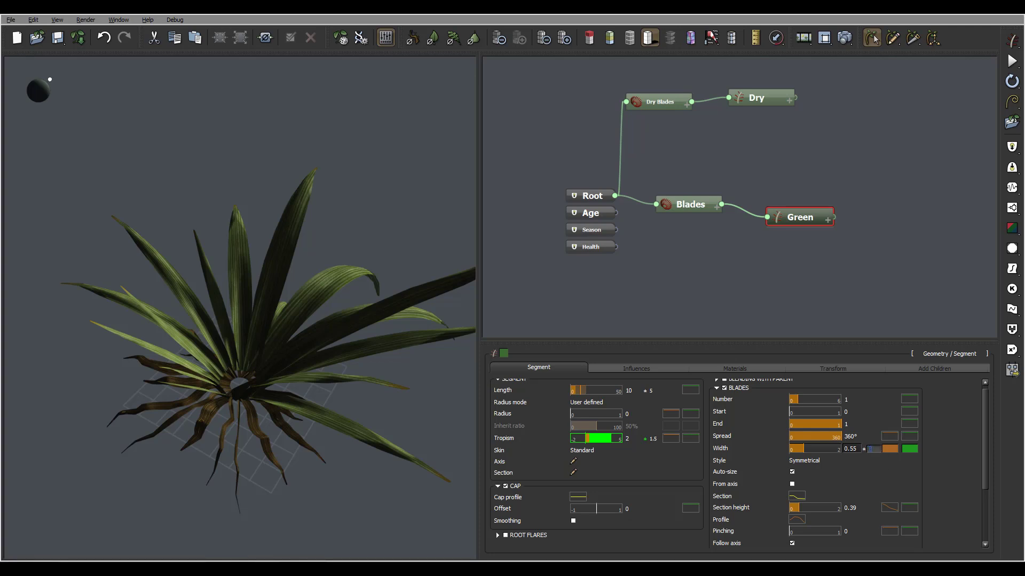
pyautogui.write('0.2')
pyautogui.press('Return')
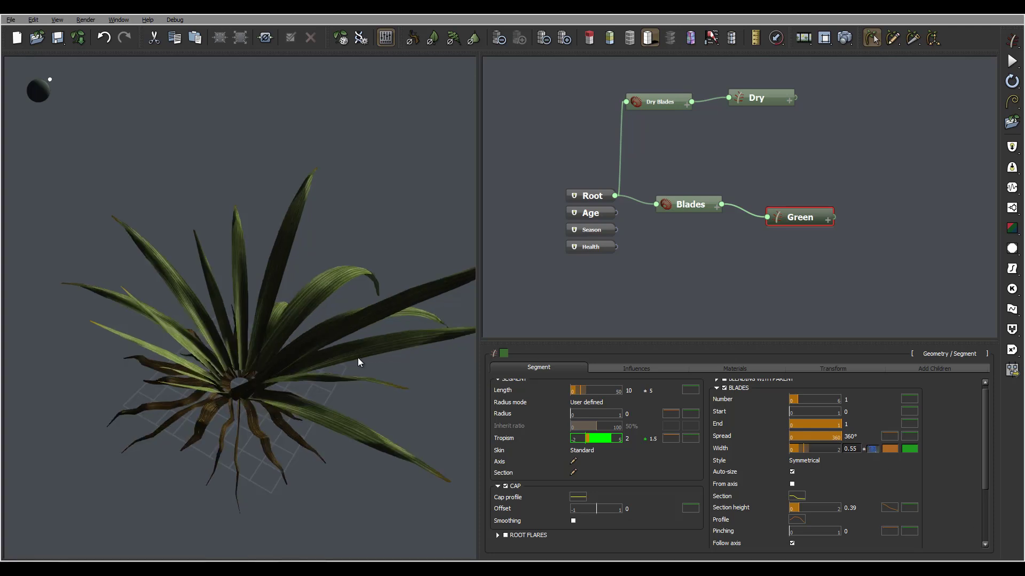
pyautogui.moveTo(358, 358); pyautogui.dragTo(371, 326)
pyautogui.click(869, 400)
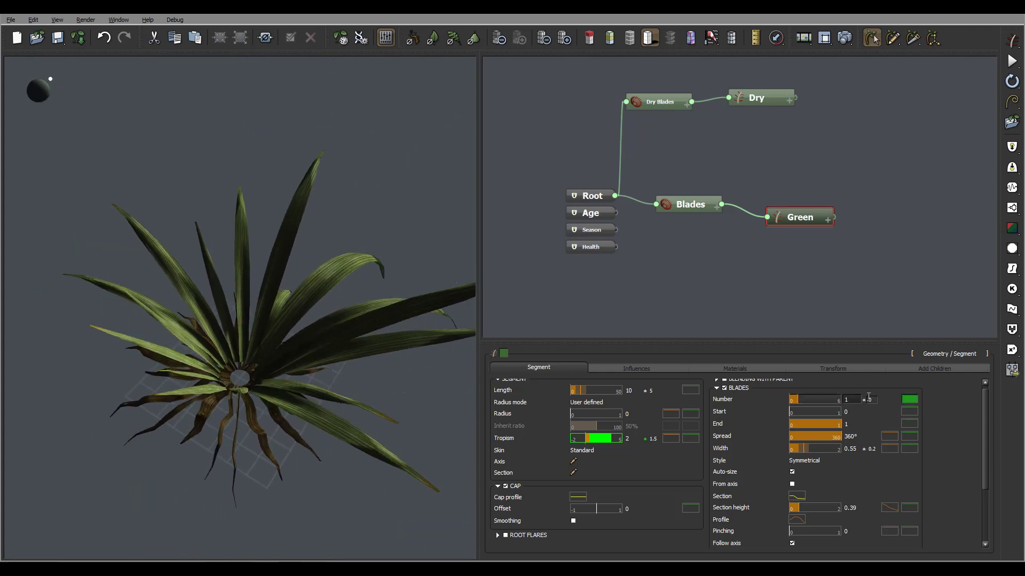
# - Set Angle 1 of the Blades node to 65° and check the plant from several sides
pyautogui.click(700, 204)
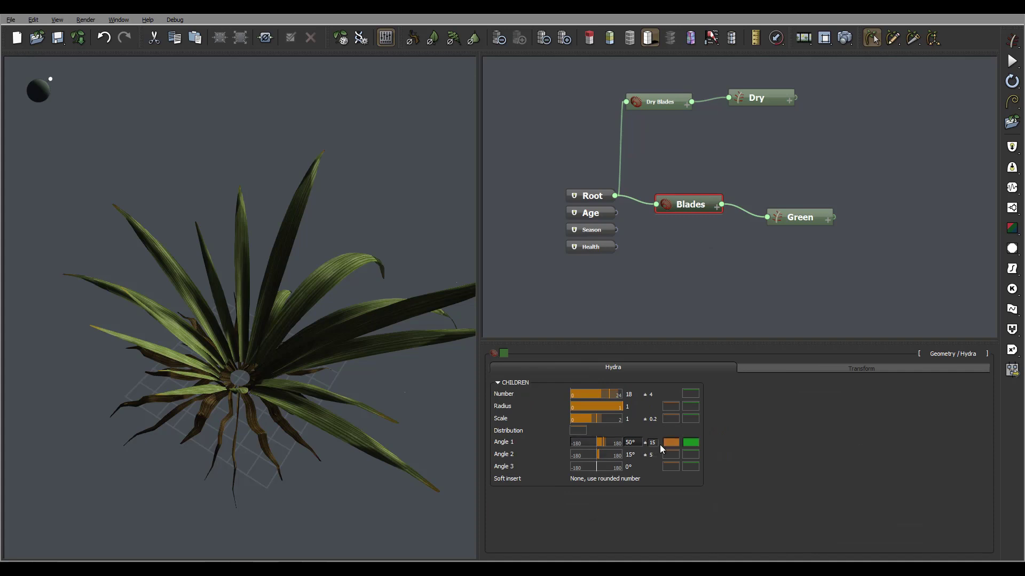
pyautogui.click(632, 442)
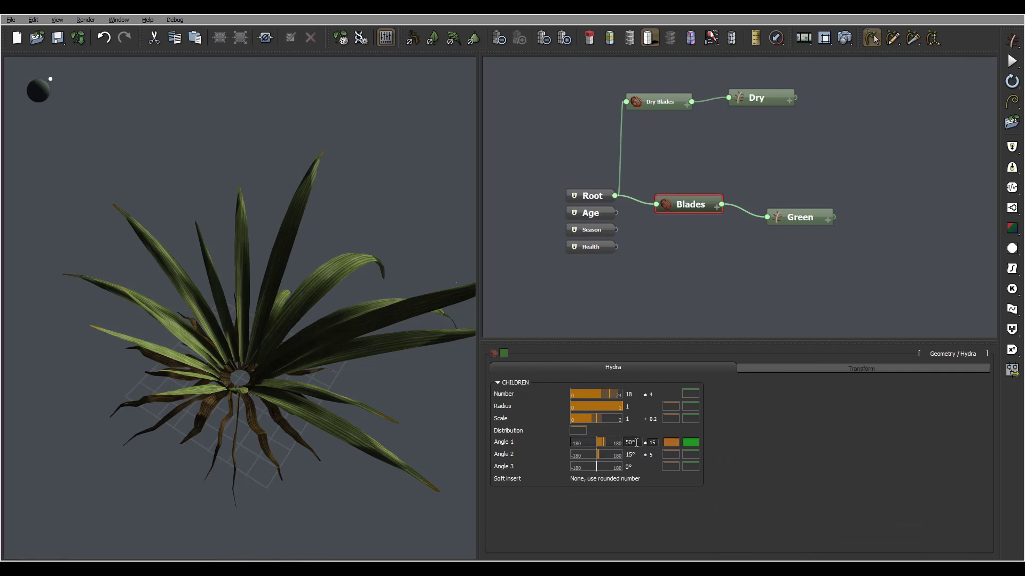
pyautogui.write('65')
pyautogui.press('Return')
pyautogui.moveTo(347, 395); pyautogui.dragTo(278, 188)
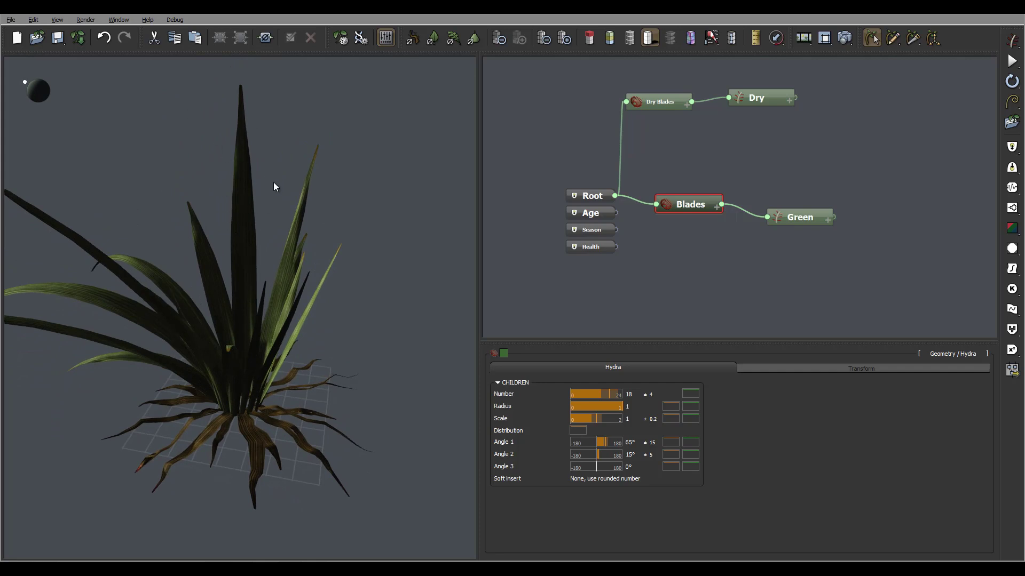
pyautogui.moveTo(274, 186); pyautogui.dragTo(267, 134)
pyautogui.moveTo(232, 89); pyautogui.dragTo(842, 130)
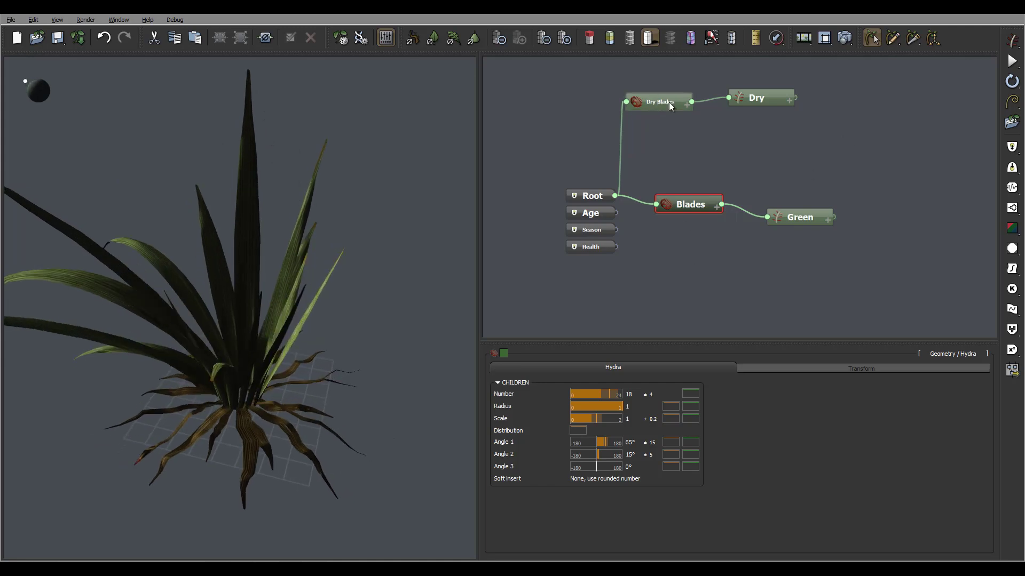
# - Rearrange the graph so Dry Blades and Blades are stacked close together, with Green directly beside Blades
pyautogui.moveTo(668, 102); pyautogui.dragTo(686, 136)
pyautogui.moveTo(683, 205); pyautogui.dragTo(674, 171)
pyautogui.click(796, 214)
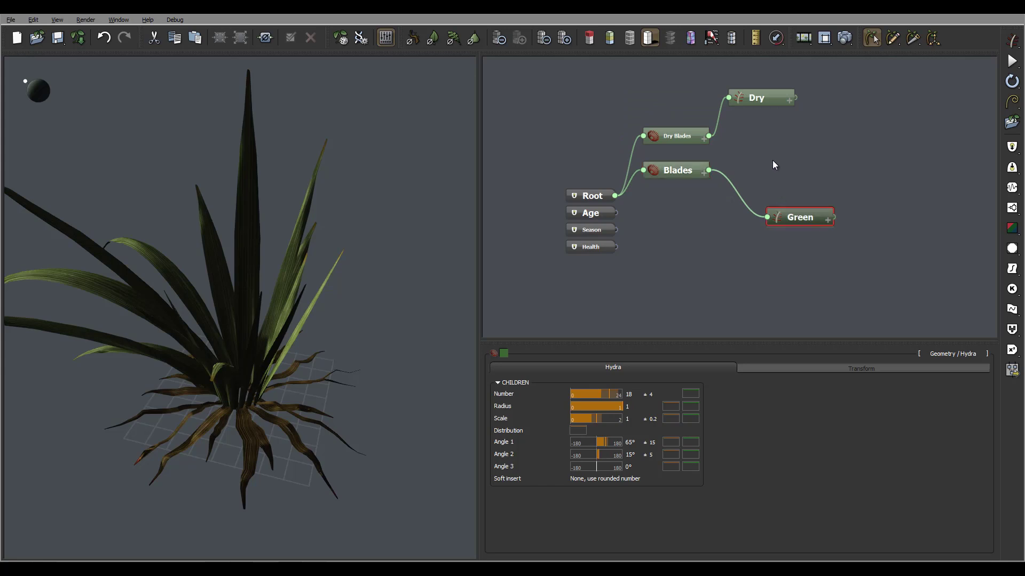
pyautogui.moveTo(801, 217); pyautogui.dragTo(773, 167)
# - Add a Hydra geometry node below Blades in the graph and connect it to Root
pyautogui.click(669, 213)
pyautogui.rightClick(670, 213)
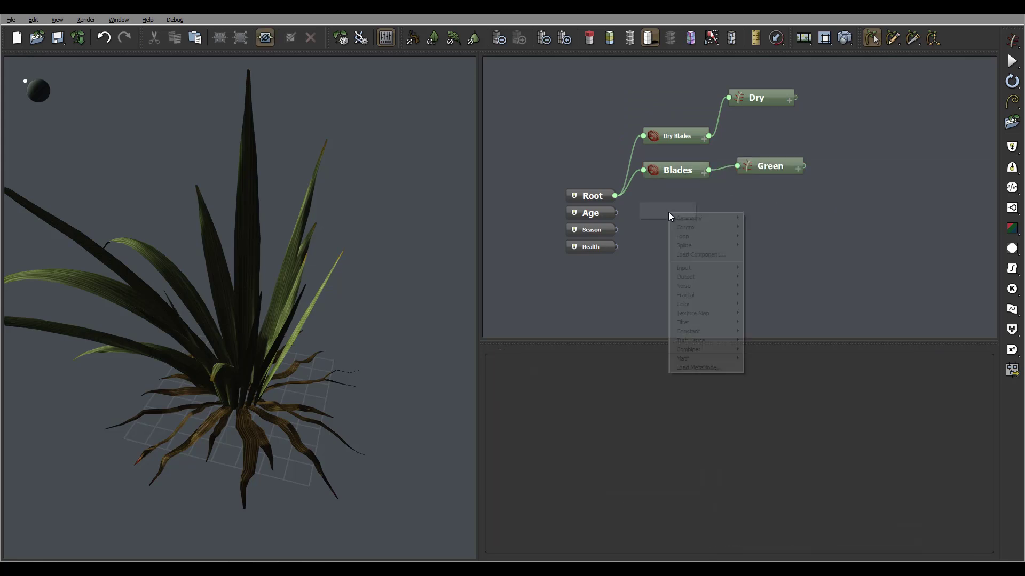
pyautogui.moveTo(693, 221)
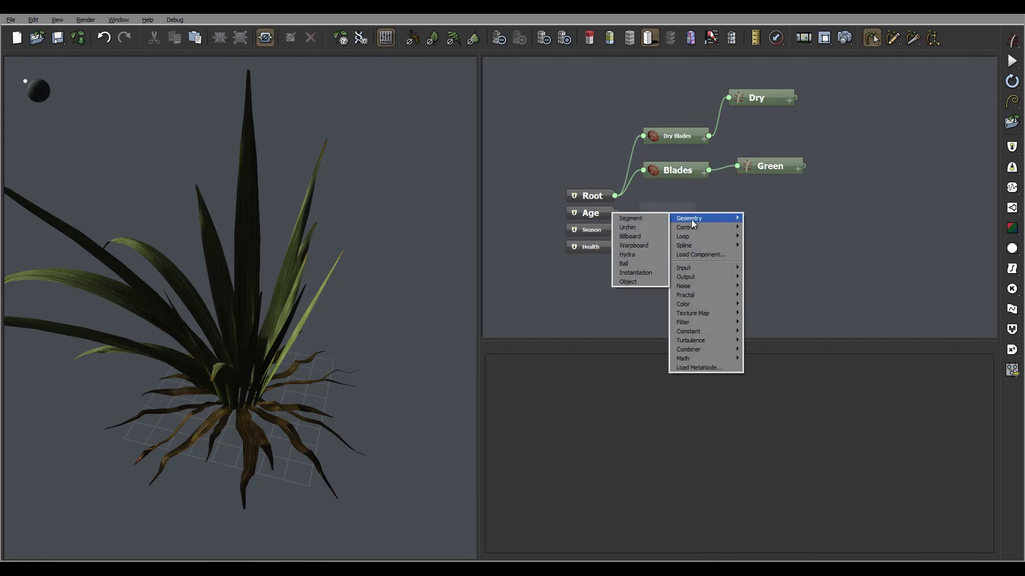
pyautogui.click(639, 255)
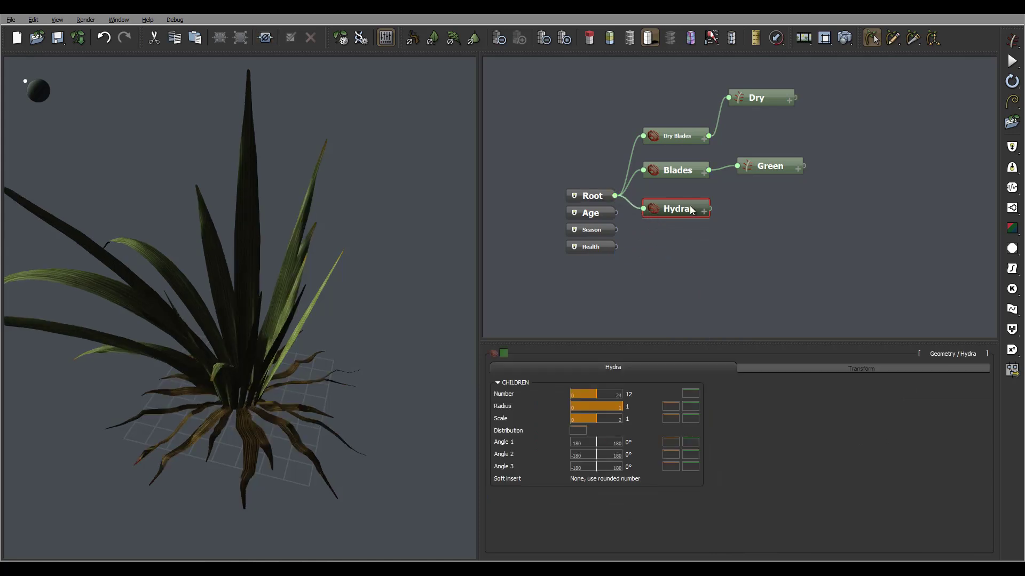
# - Set the new Hydra's number of children to 1 with a variation of 1
pyautogui.click(638, 394)
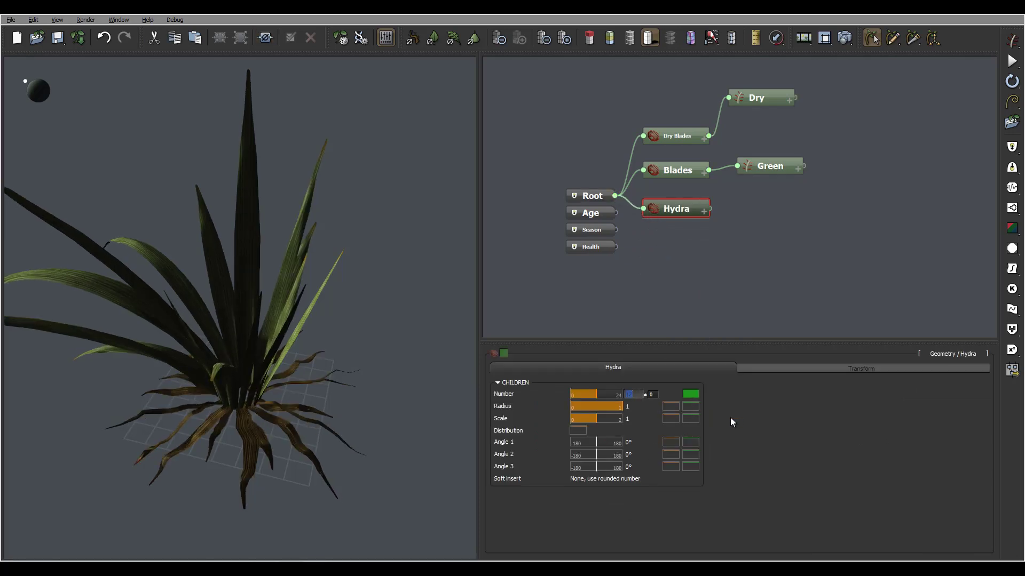
pyautogui.write('1')
pyautogui.press('Tab')
pyautogui.write('1')
pyautogui.press('Return')
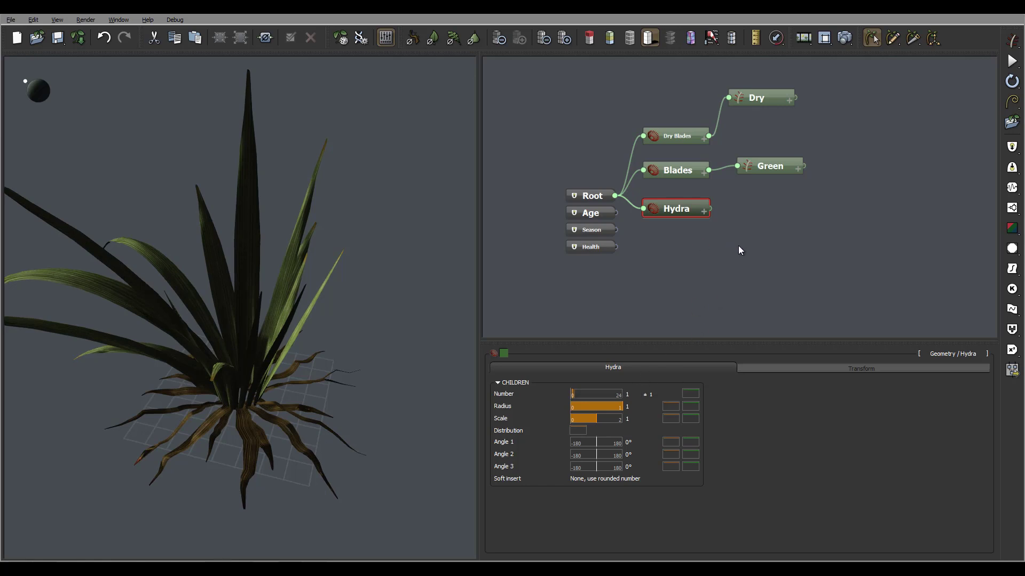
# - Add a Segment geometry node beside the new Hydra and connect the Hydra's output to it
pyautogui.moveTo(780, 225); pyautogui.dragTo(729, 227, button='middle')
pyautogui.click(729, 213)
pyautogui.rightClick(729, 213)
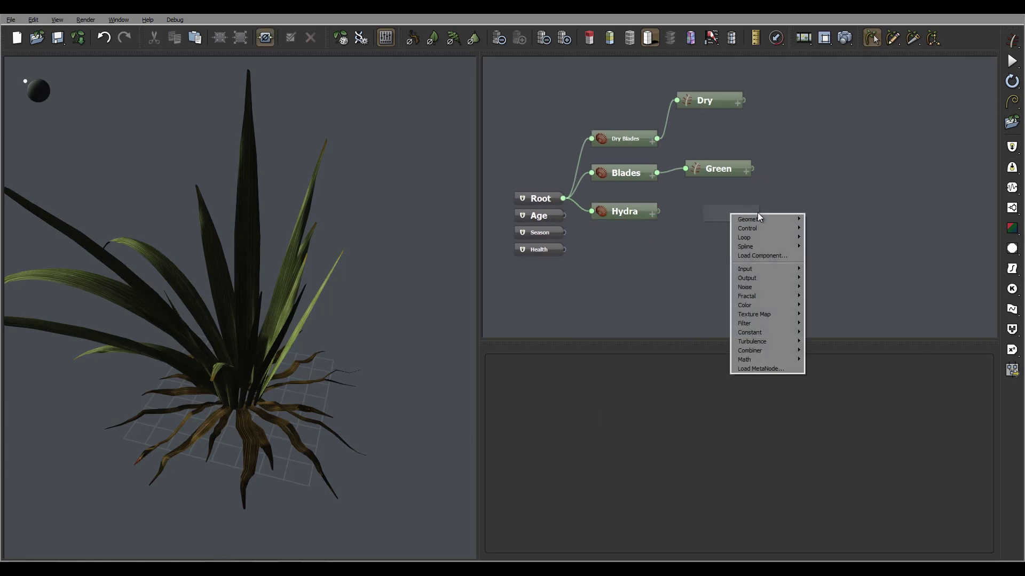
pyautogui.moveTo(757, 216)
pyautogui.click(703, 219)
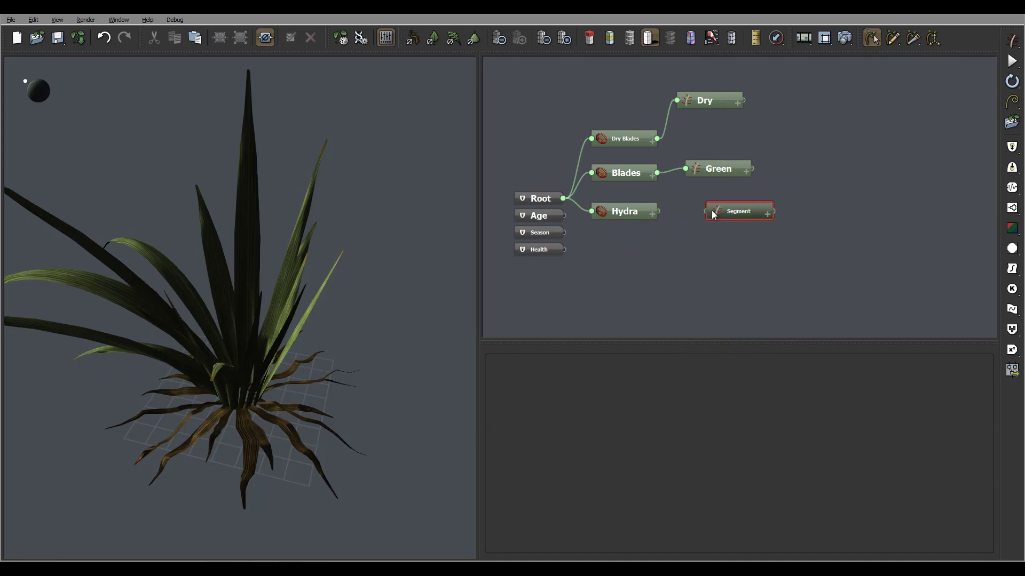
pyautogui.moveTo(658, 211); pyautogui.dragTo(707, 212)
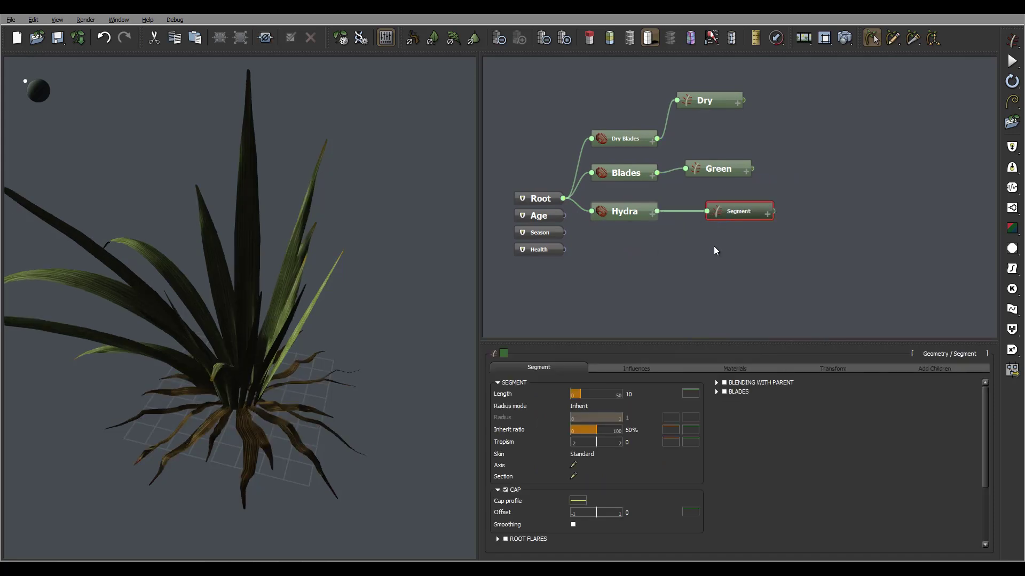
pyautogui.moveTo(280, 256); pyautogui.dragTo(176, 275)
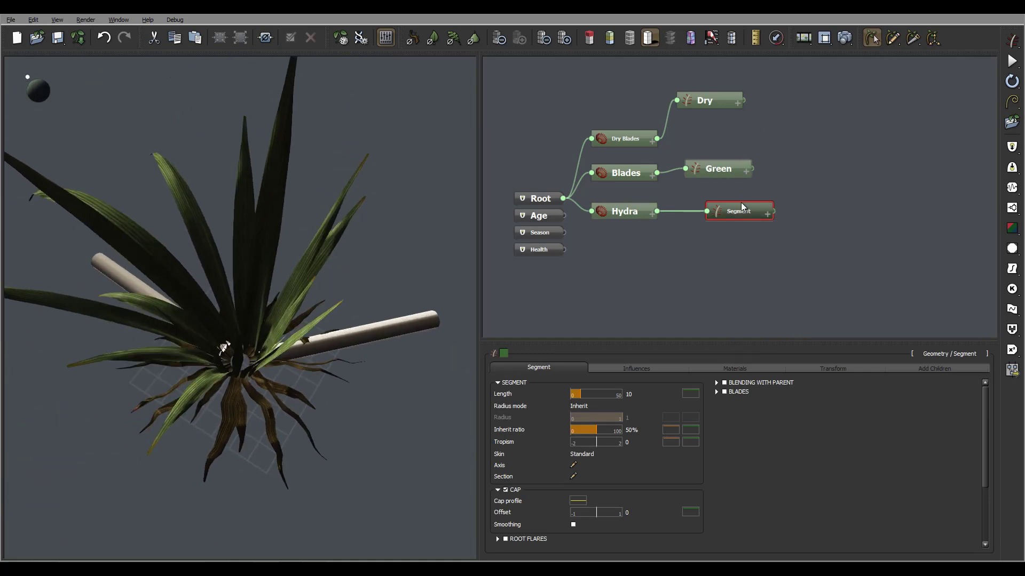
# - Set the new Hydra's number of children to 0.5 with a variation of 0.5
pyautogui.click(622, 212)
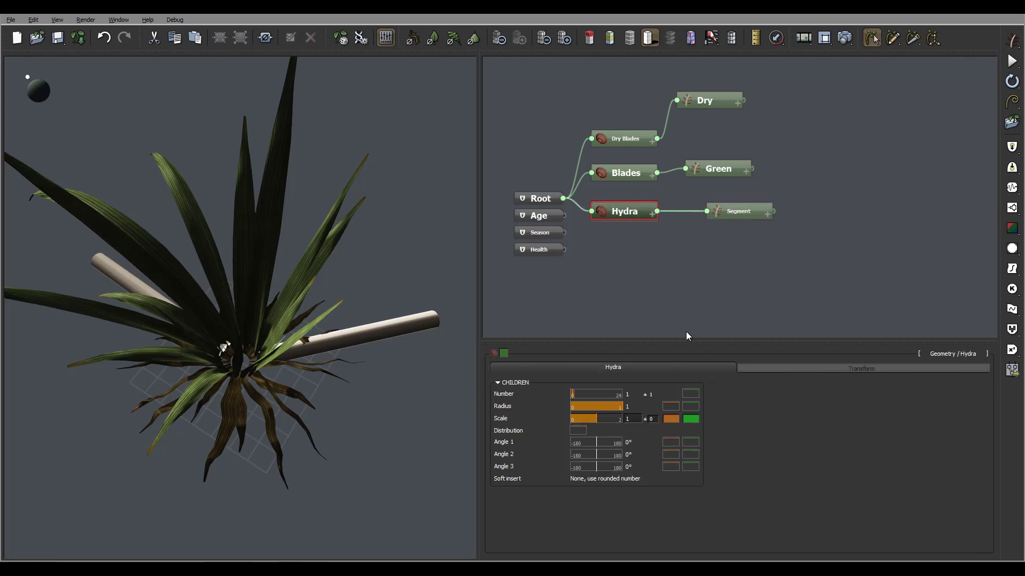
pyautogui.click(634, 396)
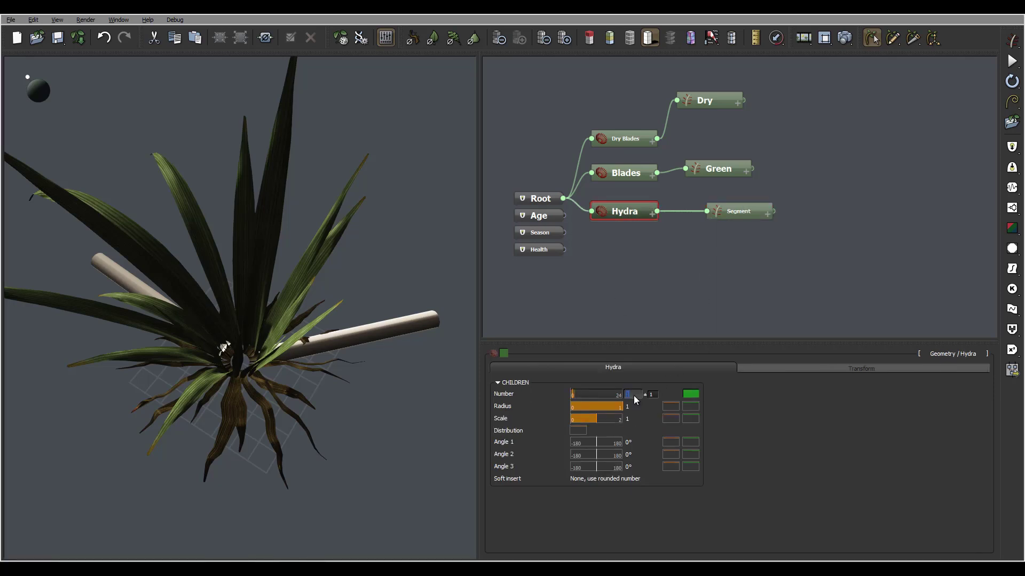
pyautogui.write('0.5')
pyautogui.press('Tab')
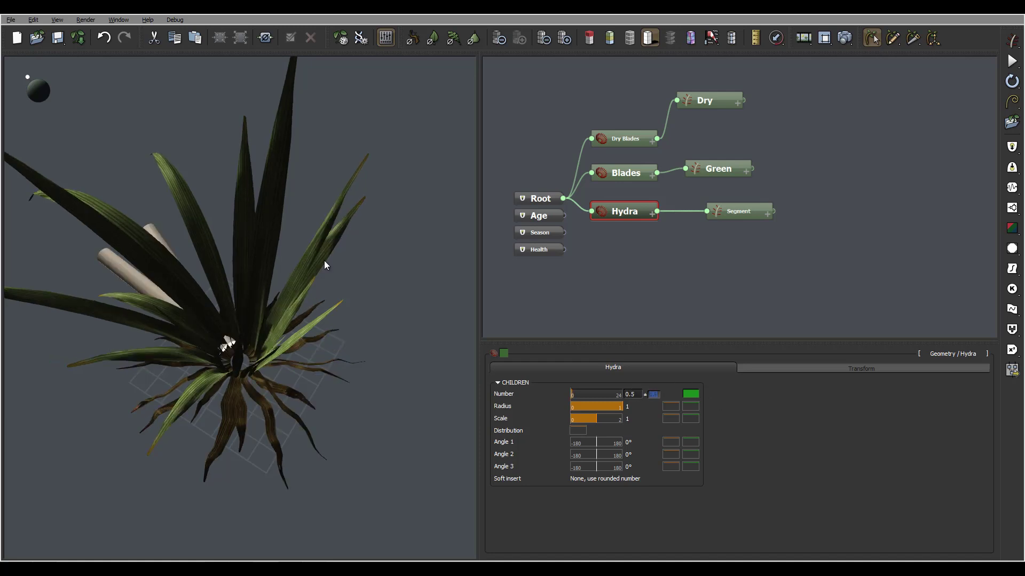
pyautogui.moveTo(325, 260); pyautogui.dragTo(265, 240)
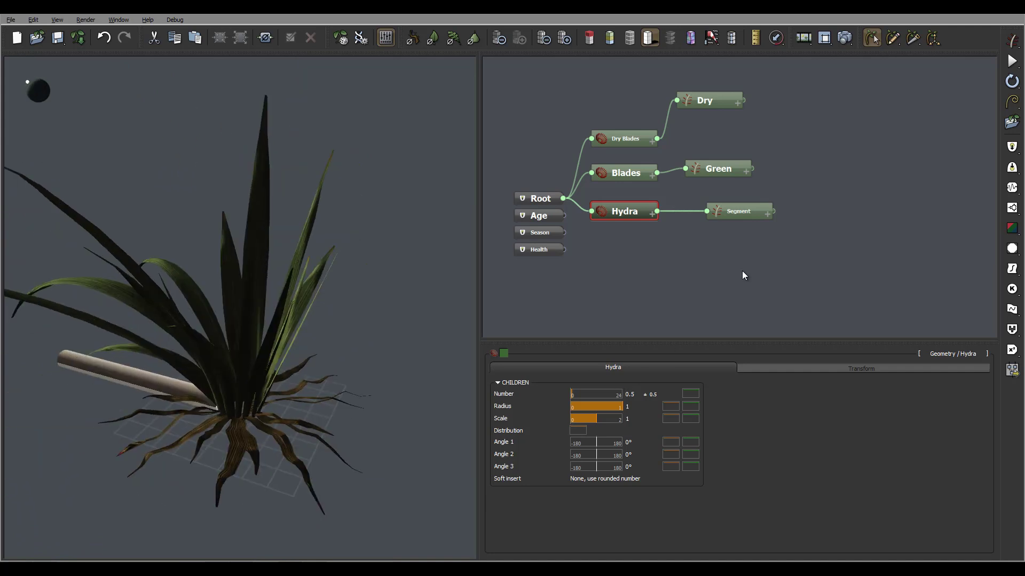
# - Set Angle 1 of the new Hydra to 90° so its child segment stands upright
pyautogui.click(749, 211)
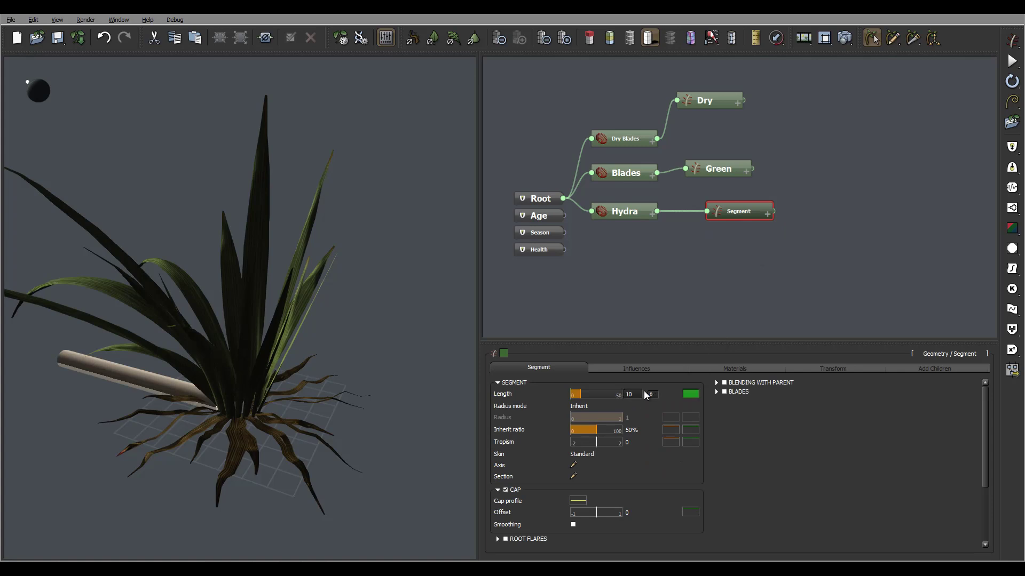
pyautogui.click(640, 211)
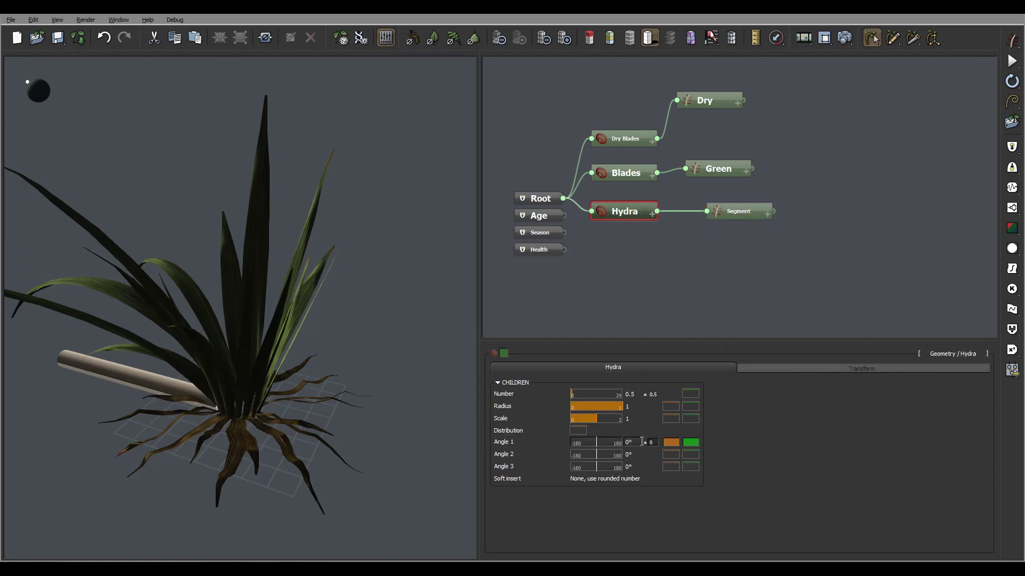
pyautogui.click(640, 442)
pyautogui.write('90')
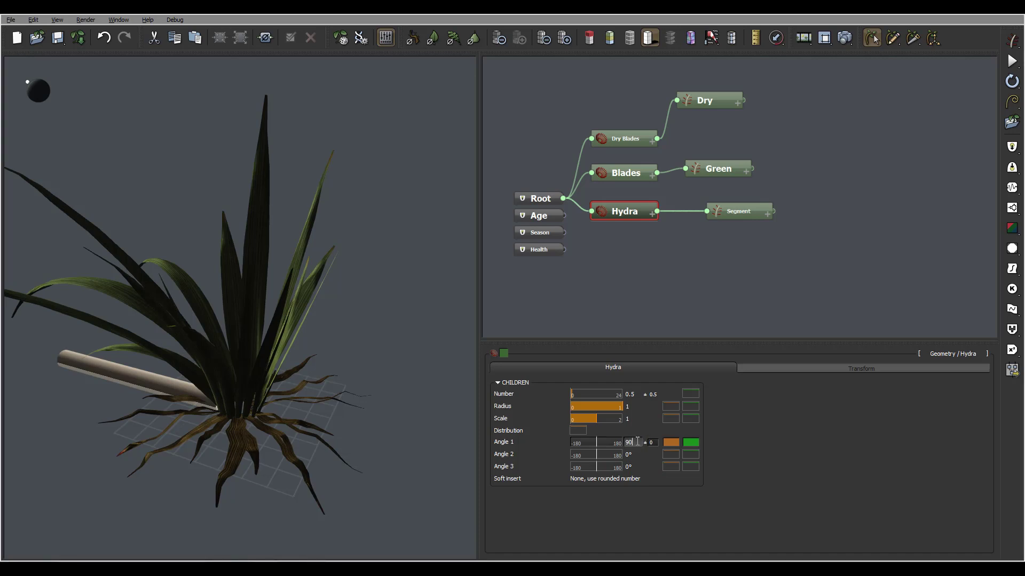
pyautogui.press('Return')
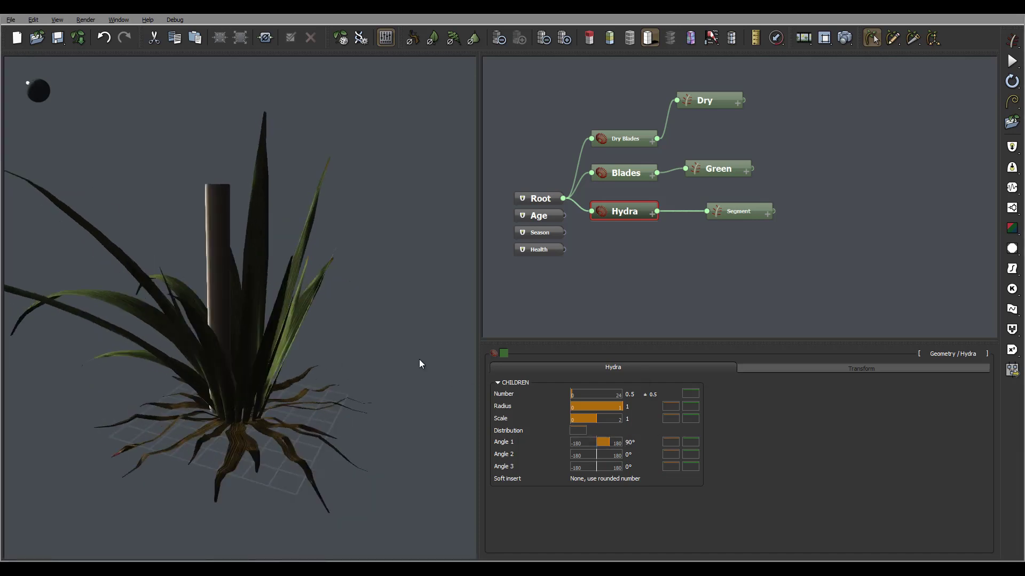
pyautogui.moveTo(419, 360); pyautogui.dragTo(381, 456)
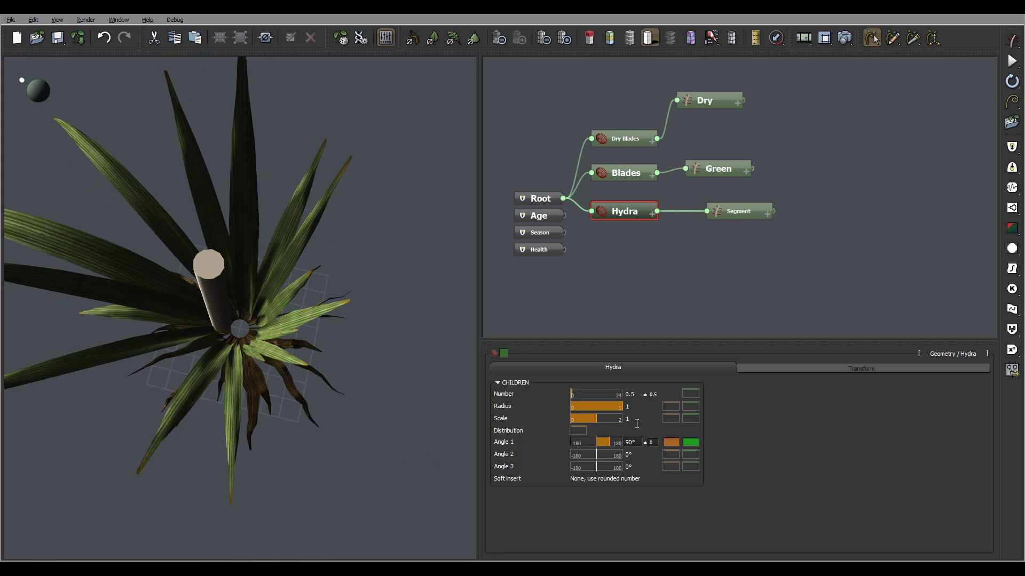
# - Set the new Hydra's radius to 0 to centre the upright segment within the plant
pyautogui.click(628, 406)
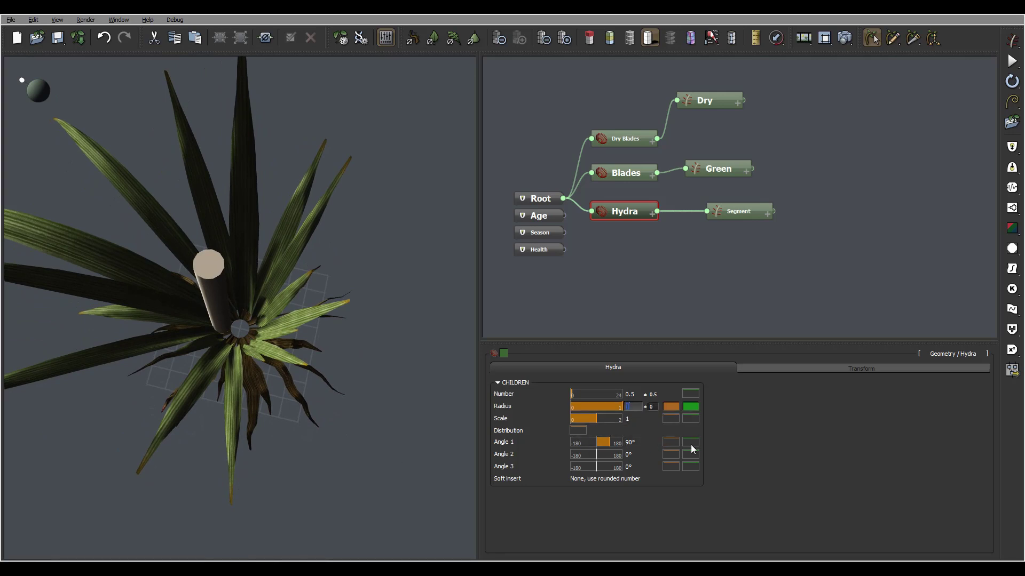
pyautogui.write('0')
pyautogui.press('Return')
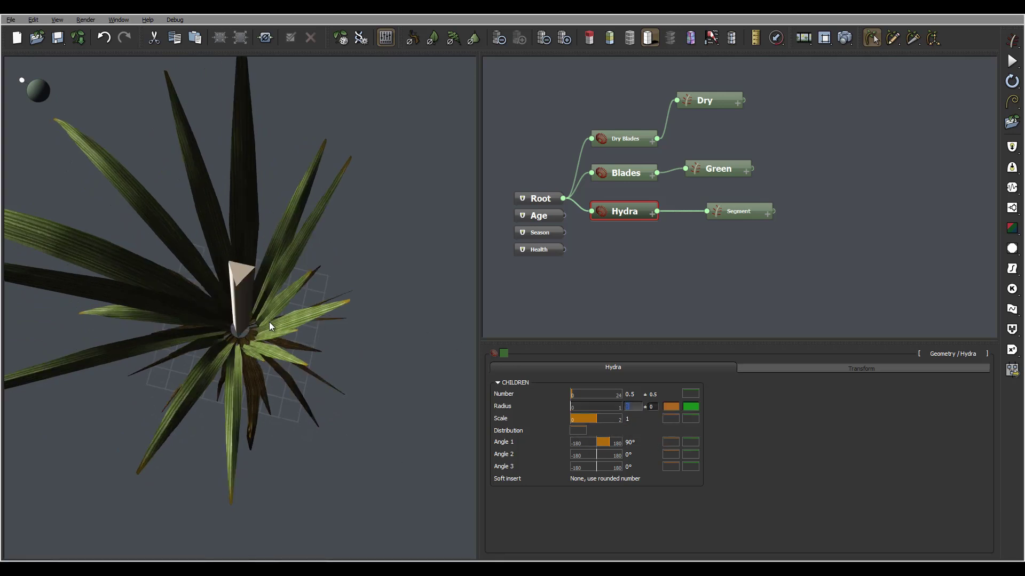
pyautogui.moveTo(351, 339); pyautogui.dragTo(337, 288)
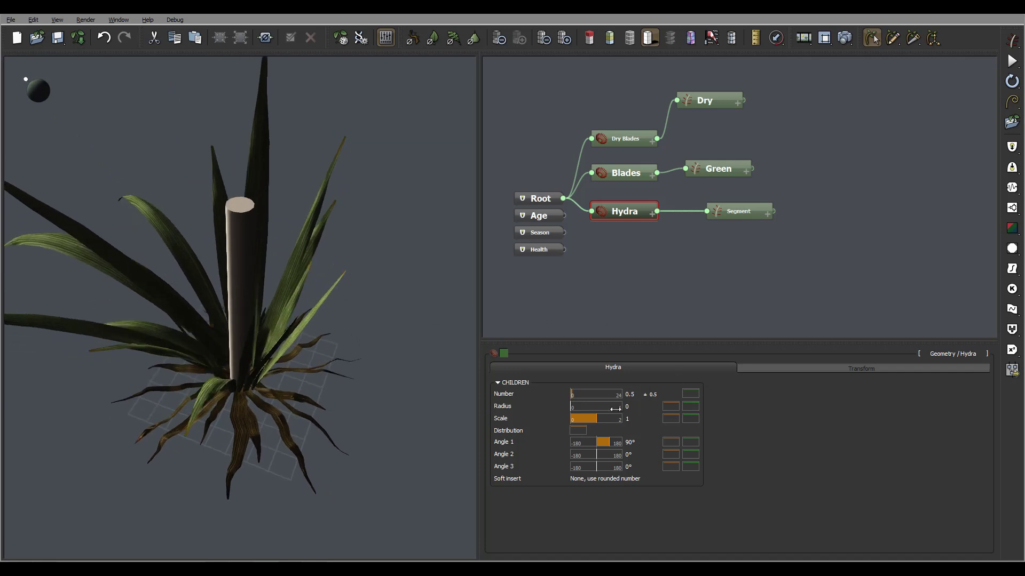
# - Give the new Hydra's Angle 1 a random variation of 3
pyautogui.click(628, 419)
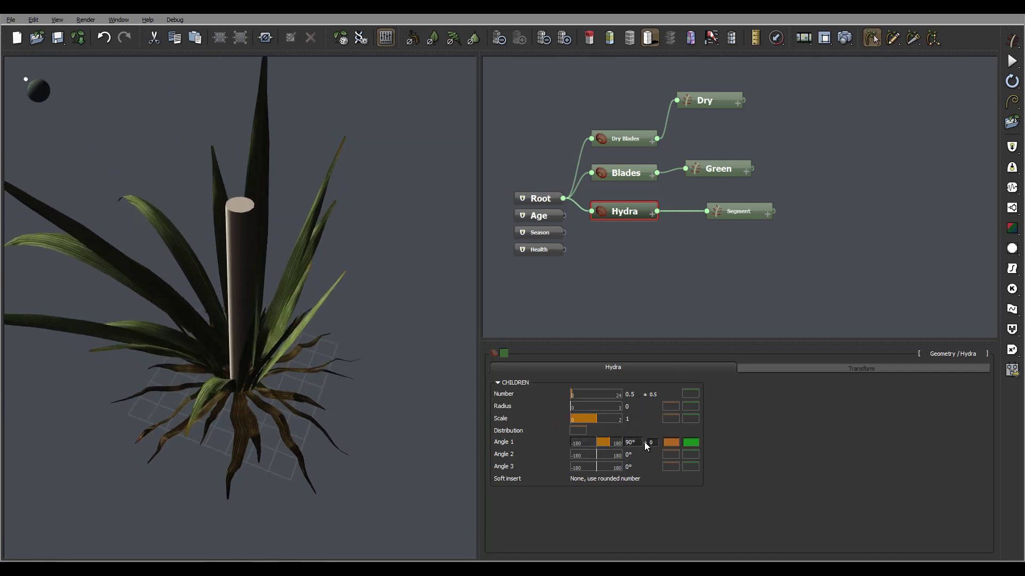
pyautogui.click(654, 443)
pyautogui.write('3')
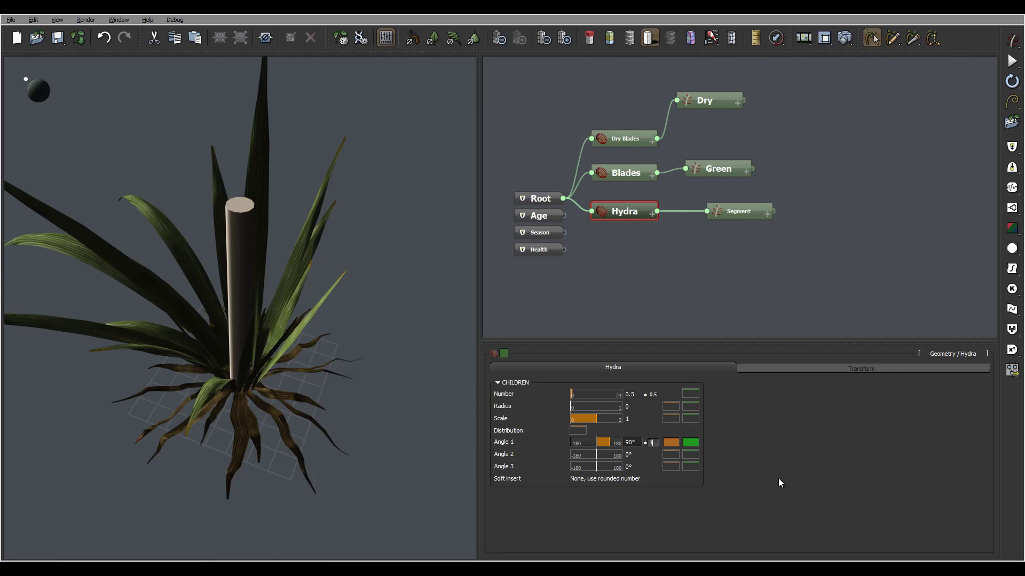
pyautogui.press('Return')
pyautogui.moveTo(291, 301); pyautogui.dragTo(251, 248)
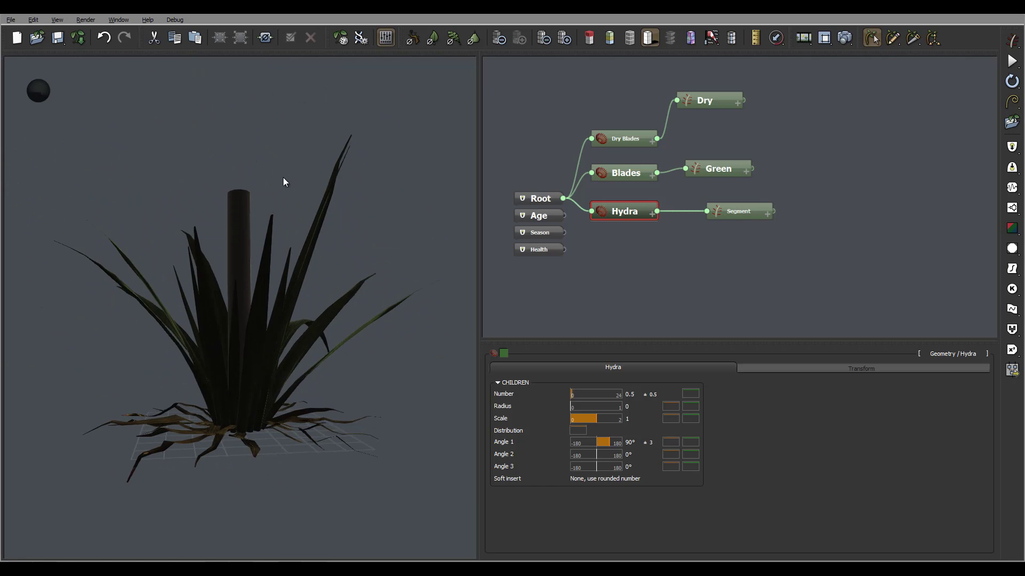
pyautogui.moveTo(283, 178); pyautogui.dragTo(304, 271)
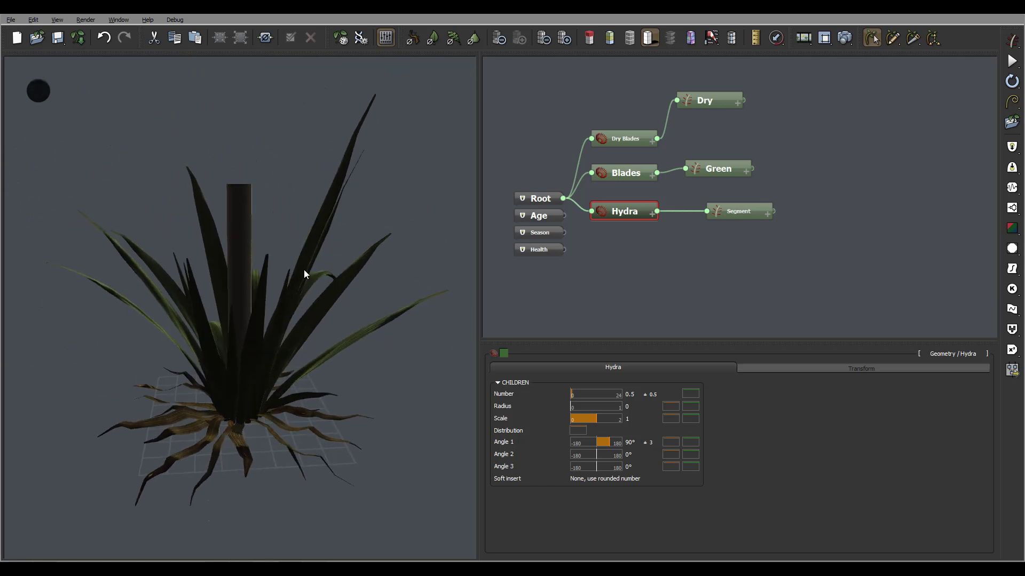
# - Set the length of the Dry blade segment to 3
pyautogui.click(684, 105)
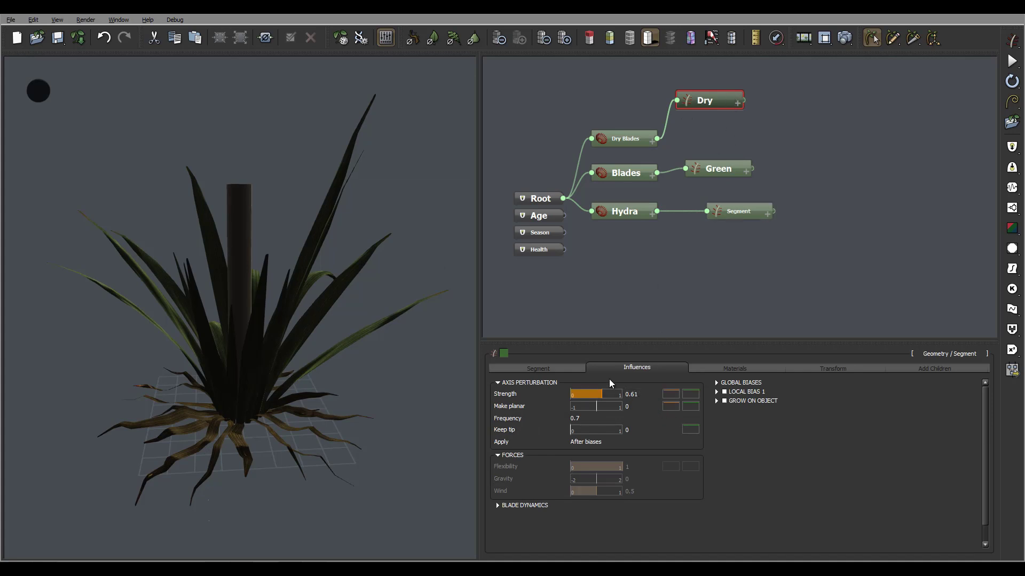
pyautogui.doubleClick(630, 391)
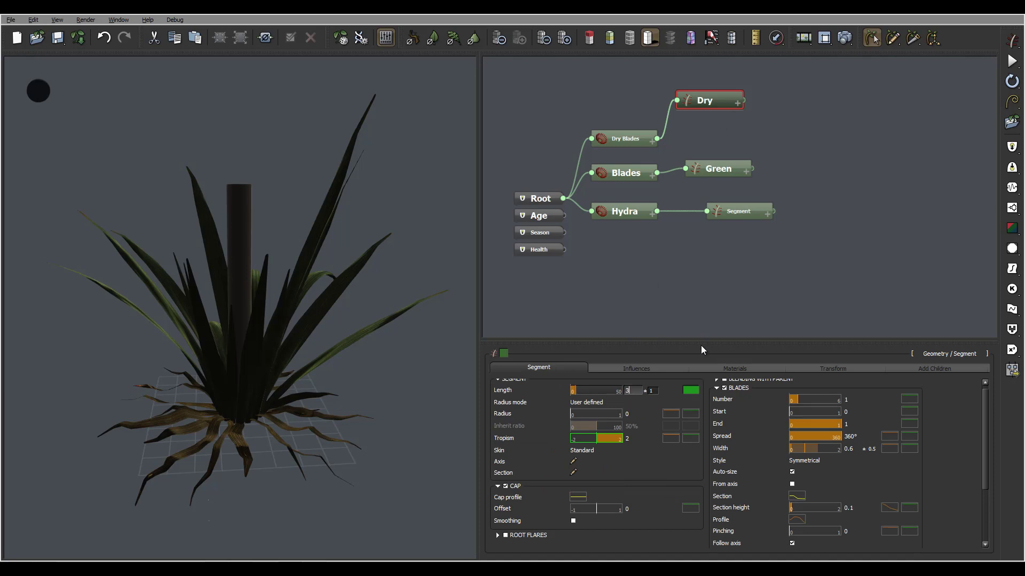
pyautogui.write('3')
pyautogui.press('Return')
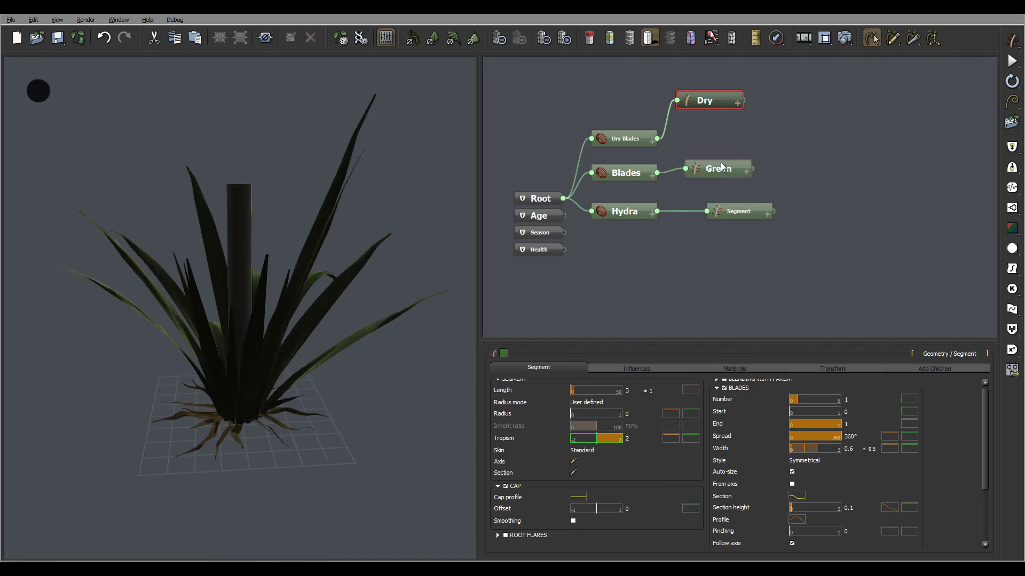
# - Set the length of the Green blade segment to 6
pyautogui.click(721, 166)
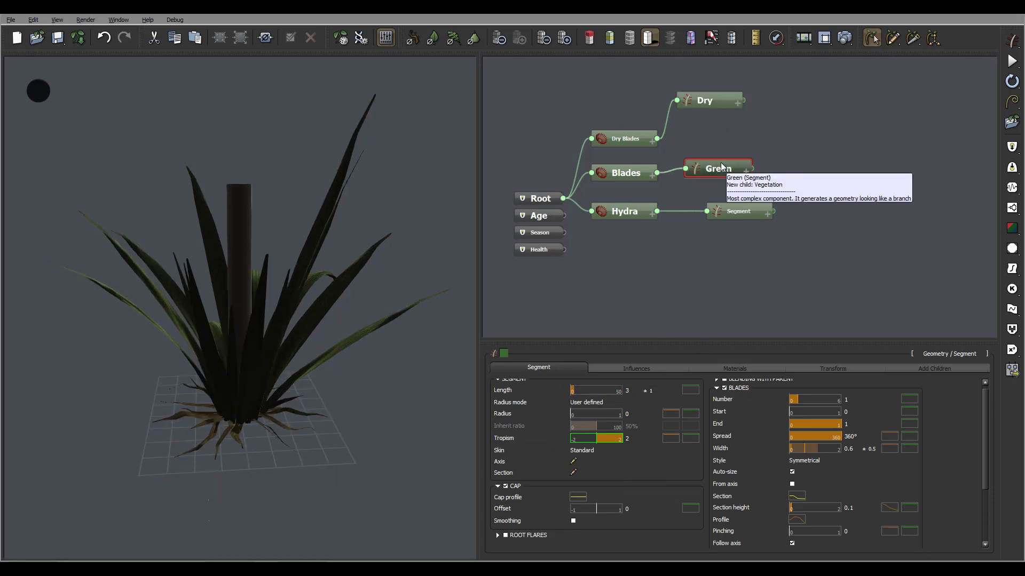
pyautogui.doubleClick(634, 391)
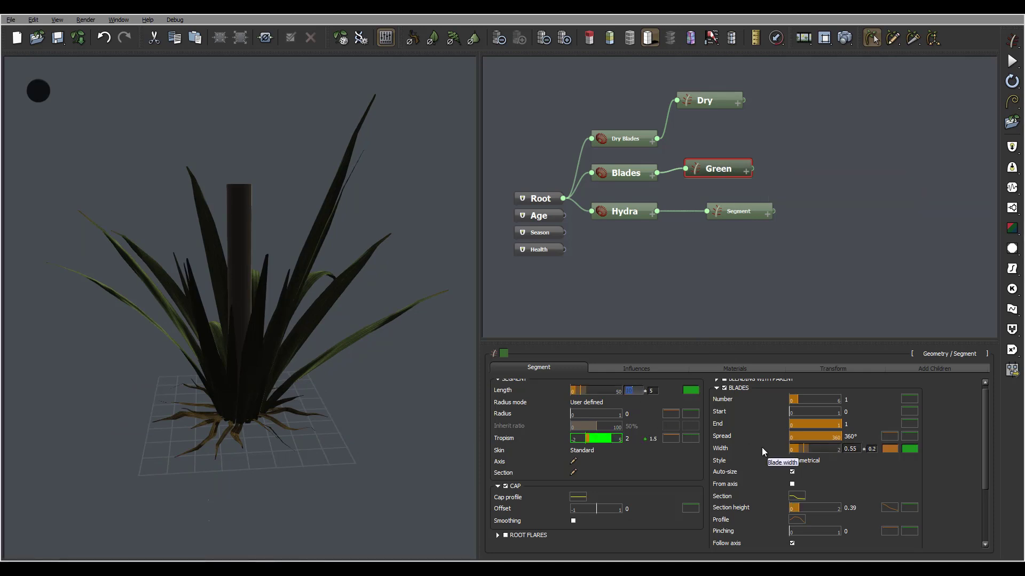
pyautogui.write('5')
pyautogui.press('Return')
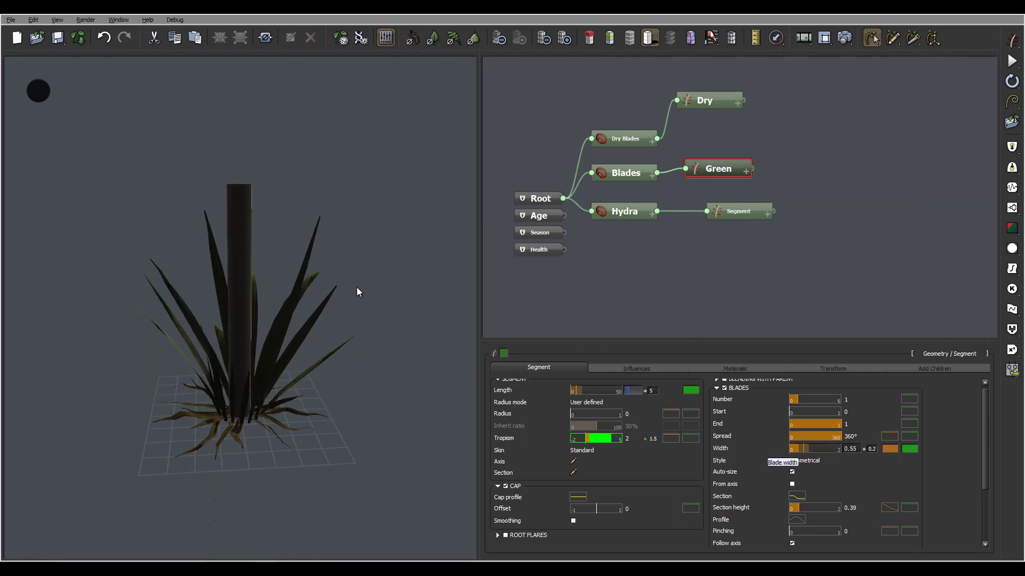
pyautogui.moveTo(375, 318); pyautogui.dragTo(300, 294)
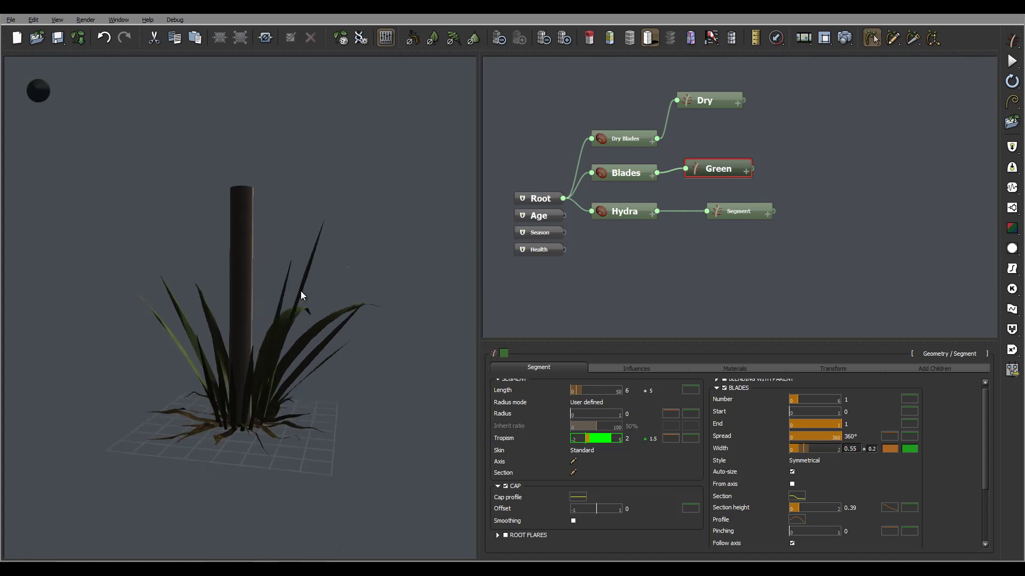
# - Rename the Segment node connected to the new Hydra as Stam and align it beneath the Green node
pyautogui.doubleClick(743, 214)
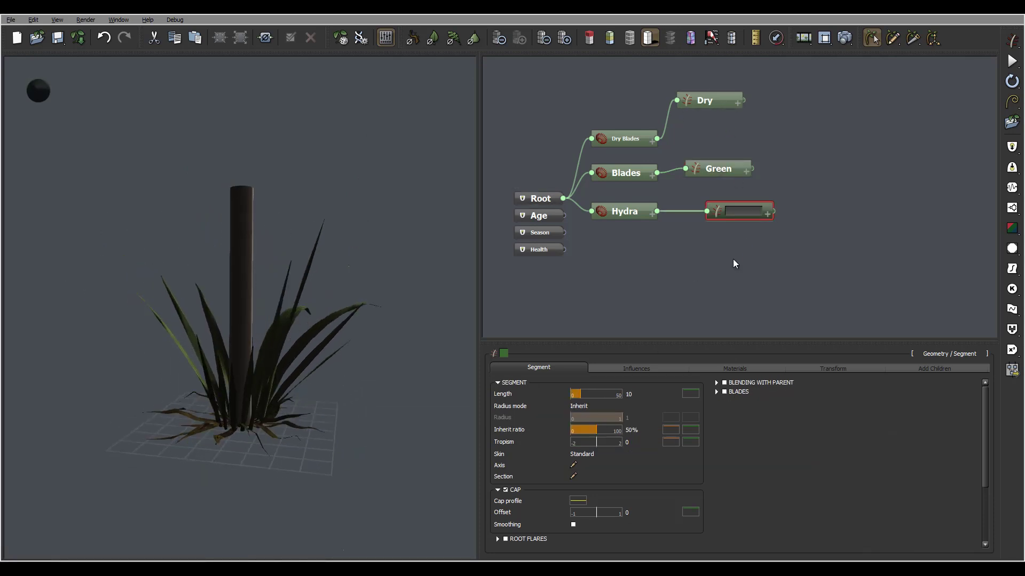
pyautogui.write('Stam')
pyautogui.press('Return')
pyautogui.moveTo(706, 215); pyautogui.dragTo(701, 211)
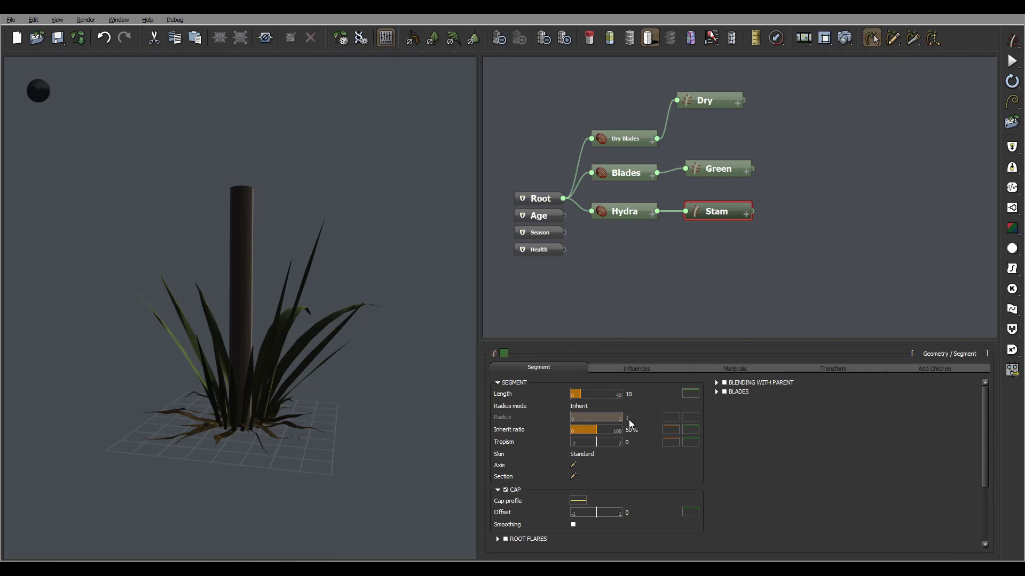
# - Switch the Stam segment's radius mode to User defined
pyautogui.moveTo(590, 407)
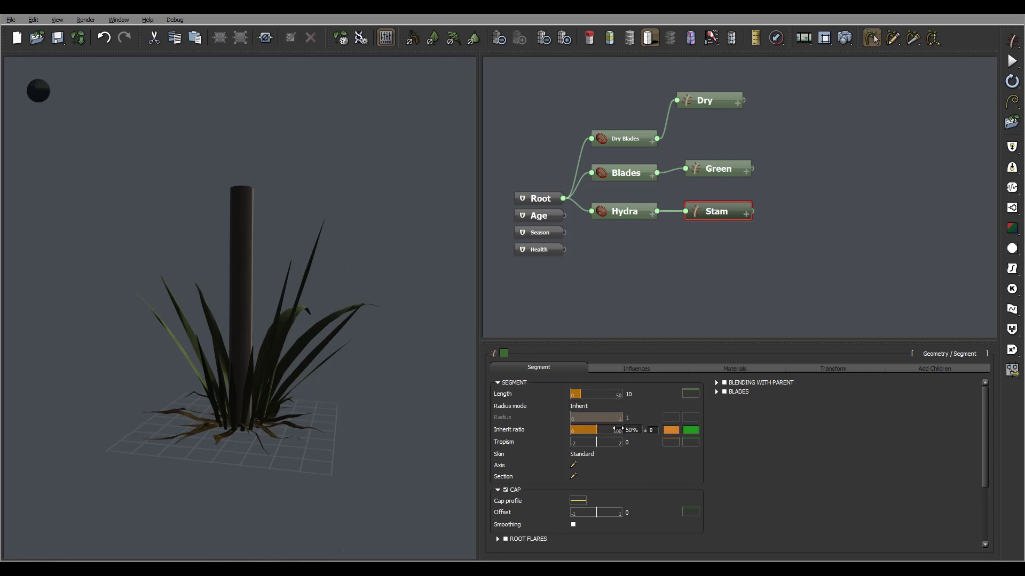
pyautogui.click(589, 407)
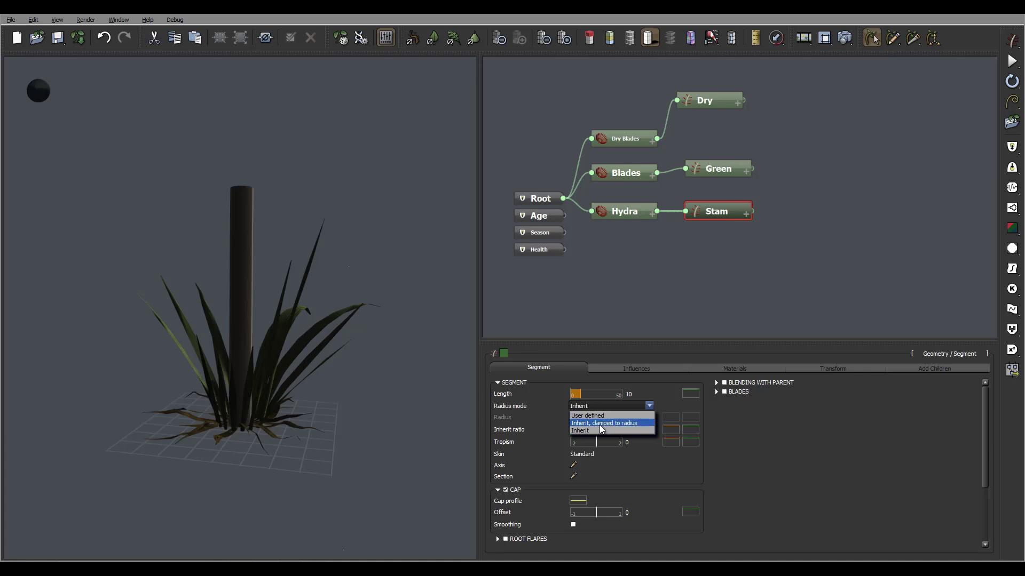
pyautogui.click(593, 416)
pyautogui.moveTo(641, 435)
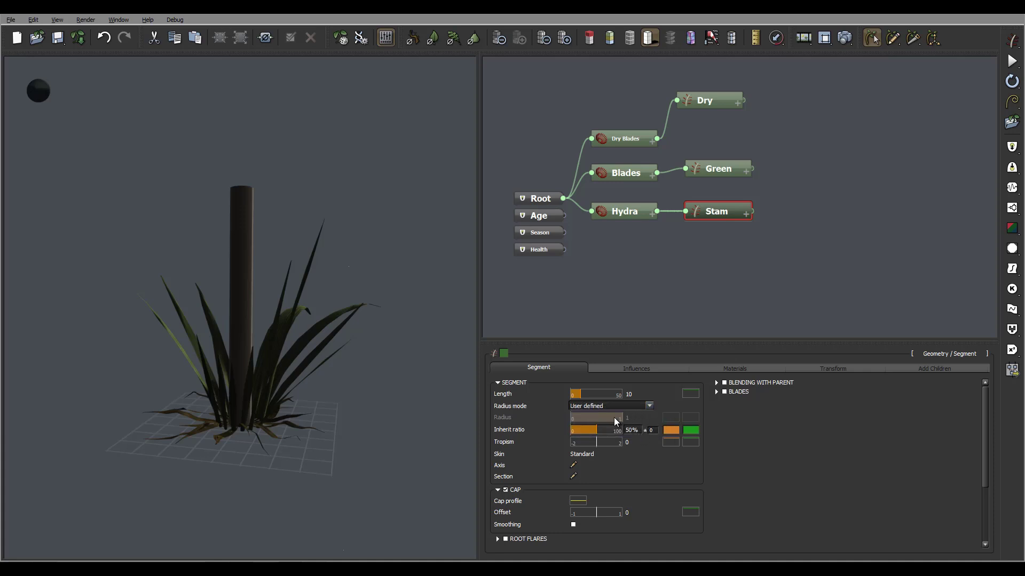
pyautogui.click(649, 405)
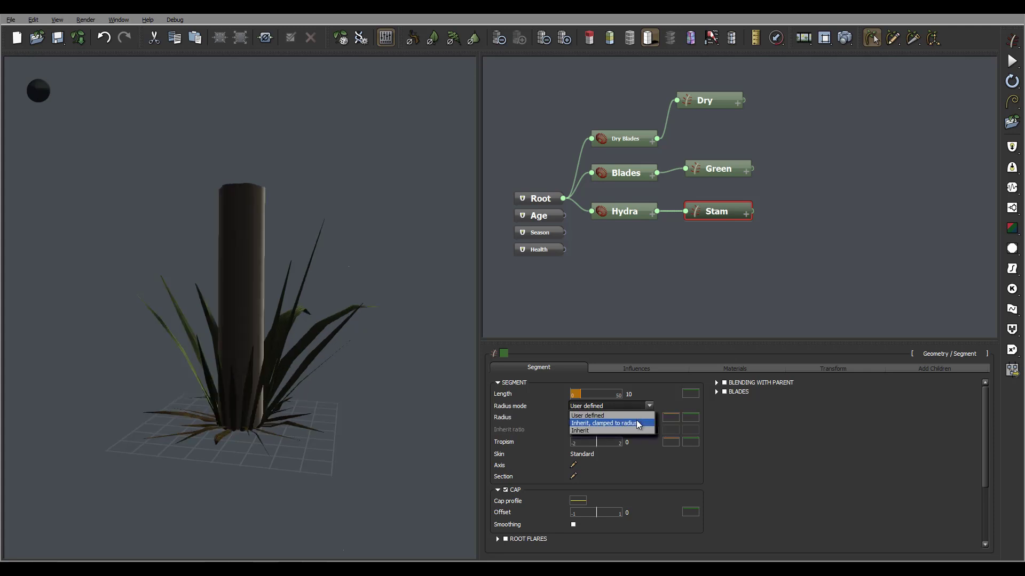
pyautogui.click(661, 428)
# - Try a radius of 0.02 on the Stam segment
pyautogui.doubleClick(629, 418)
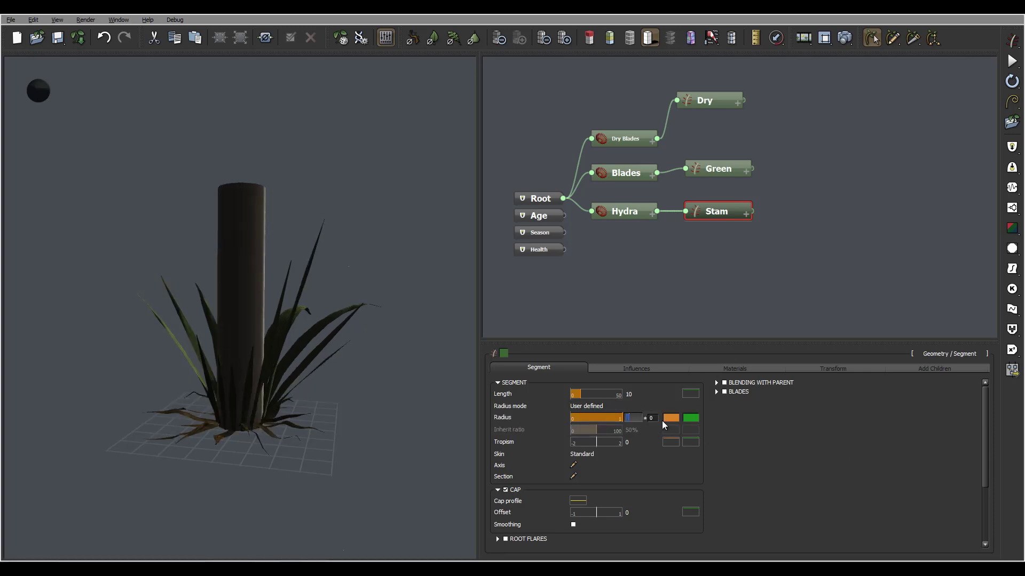
pyautogui.write('0.02')
pyautogui.press('Return')
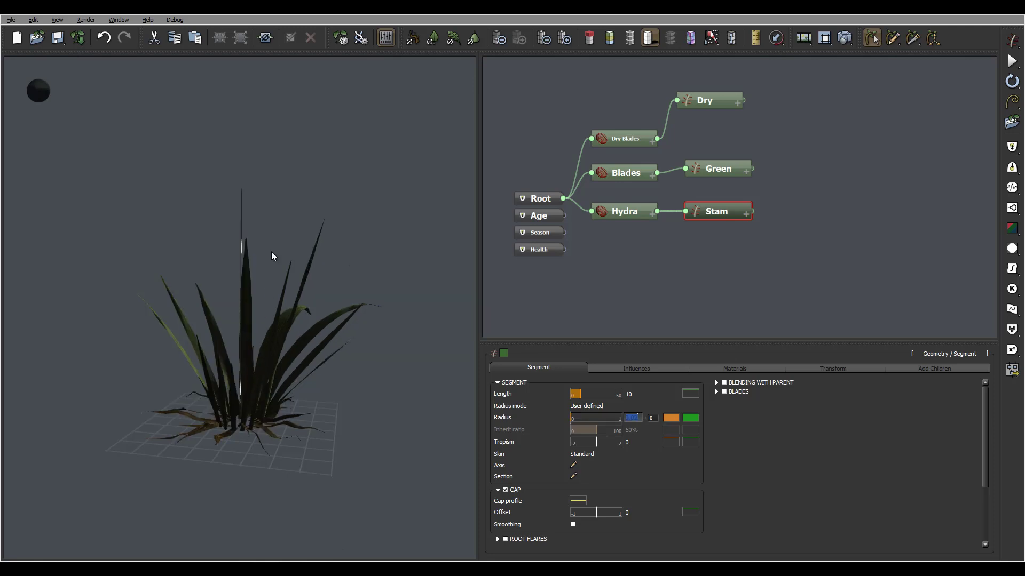
pyautogui.moveTo(271, 251); pyautogui.dragTo(245, 184)
# - Set the Stam segment's radius to 0.06 for a thin central stem
pyautogui.doubleClick(640, 419)
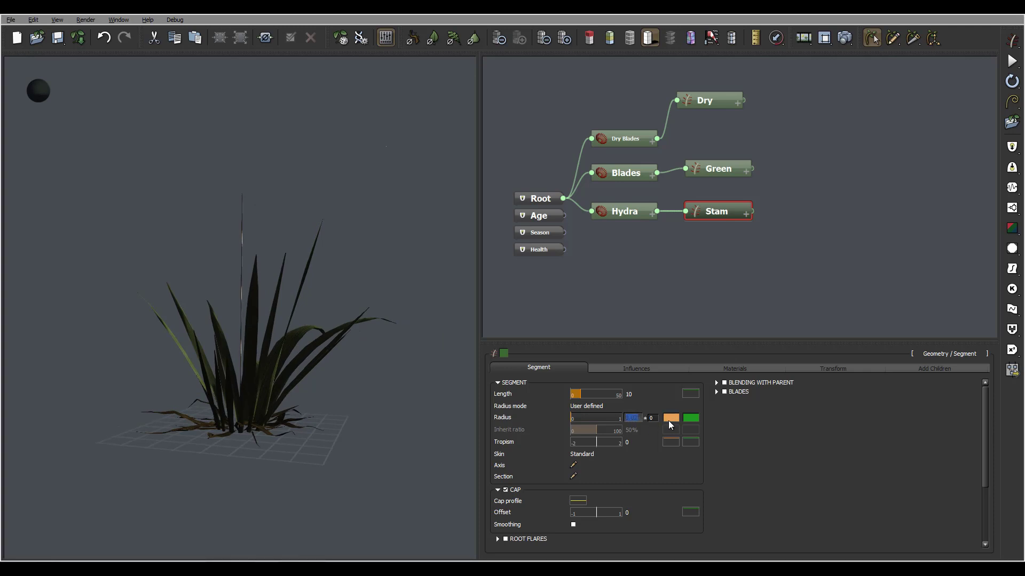
pyautogui.write('0.06')
pyautogui.press('Return')
pyautogui.moveTo(258, 261); pyautogui.dragTo(375, 288)
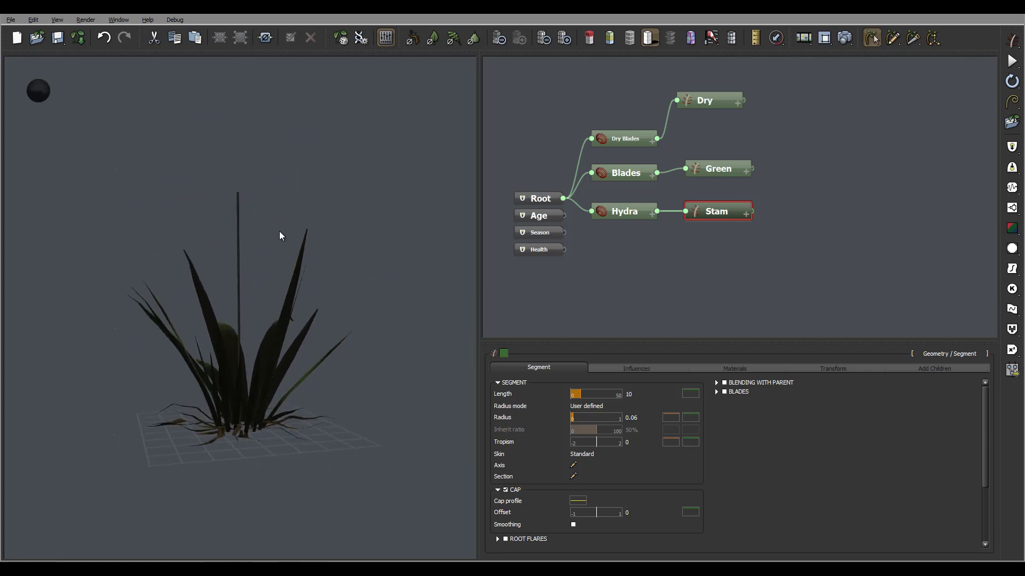
# - Set the Stam segment's axis perturbation frequency to 0.2 and raise its strength to bend the stem slightly
pyautogui.moveTo(280, 232); pyautogui.dragTo(279, 226)
pyautogui.click(653, 370)
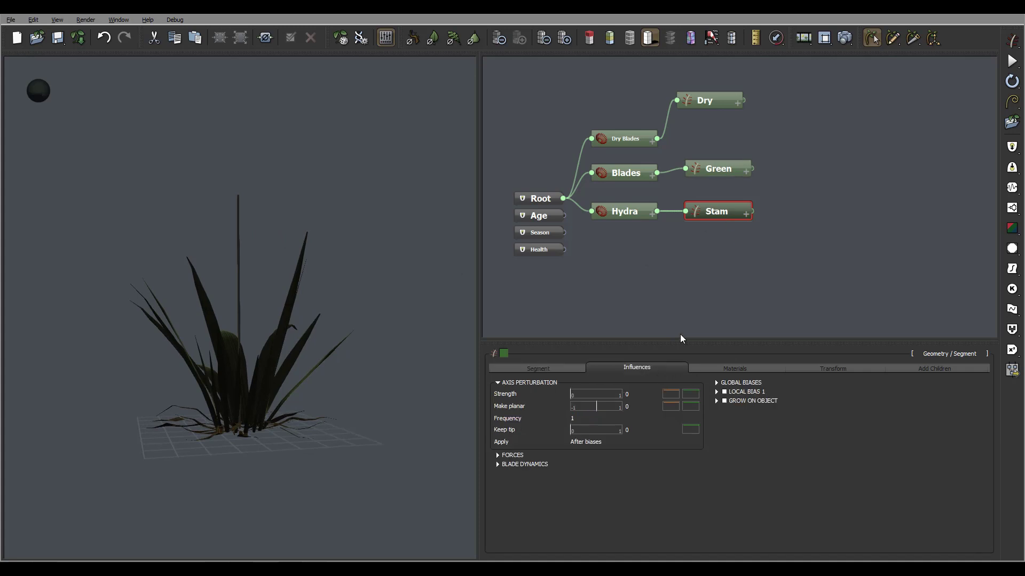
pyautogui.click(573, 419)
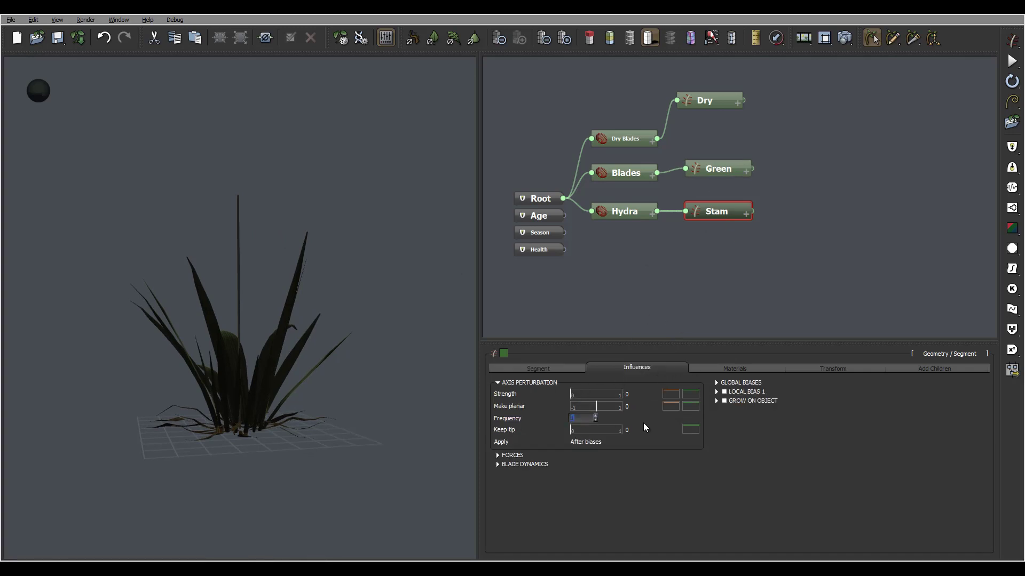
pyautogui.write('0.2')
pyautogui.press('Return')
pyautogui.click(571, 394)
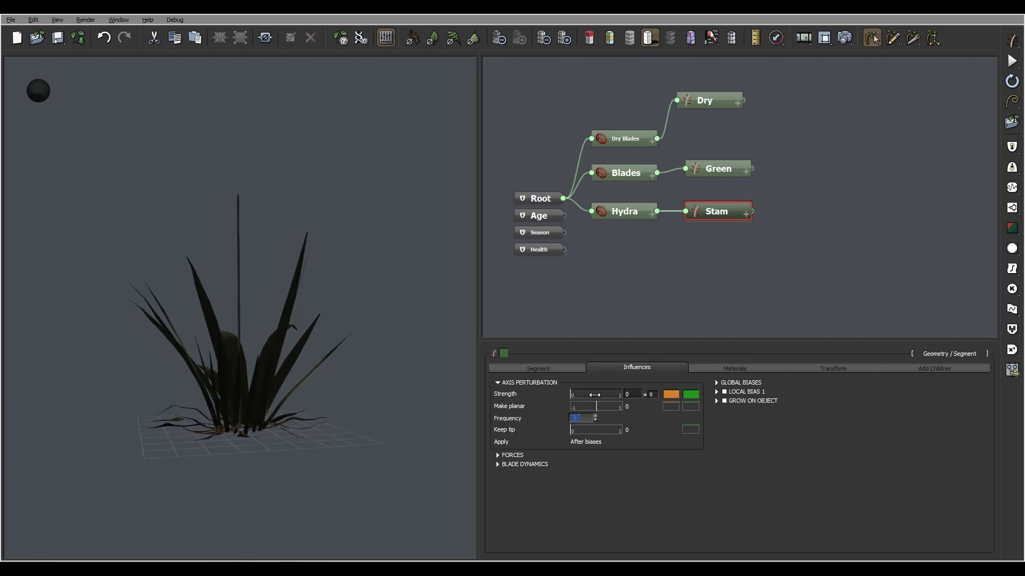
pyautogui.click(640, 394)
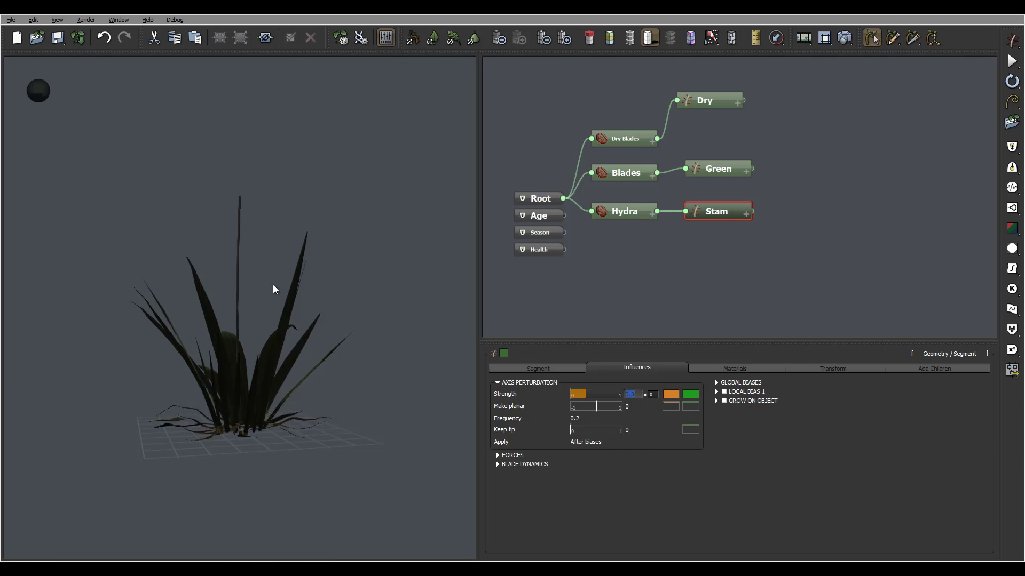
pyautogui.moveTo(258, 283); pyautogui.dragTo(276, 370, button='right')
# - Give the Stam segment's body material a mapped colour picture using stamp.png
pyautogui.click(741, 367)
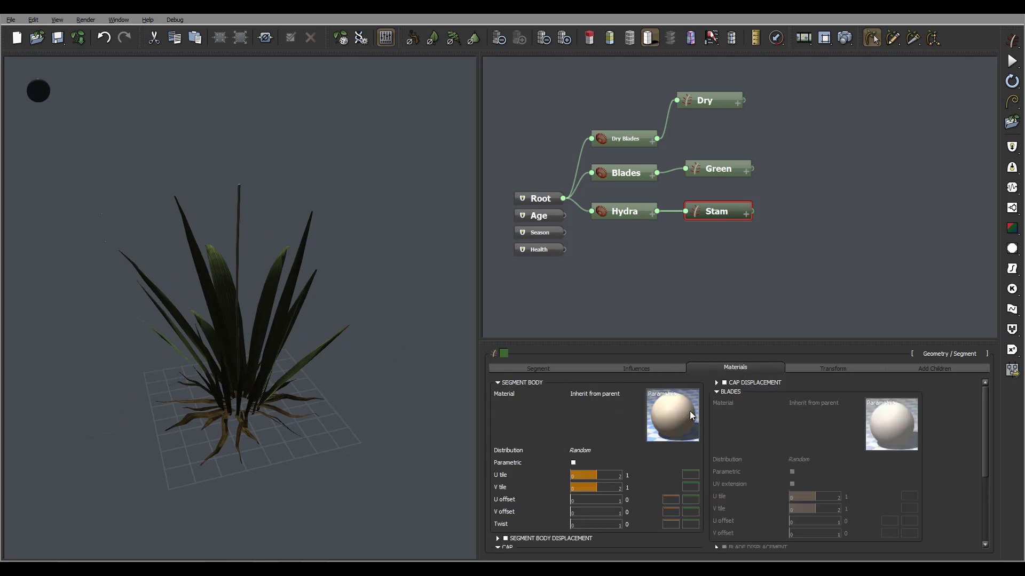
pyautogui.doubleClick(679, 420)
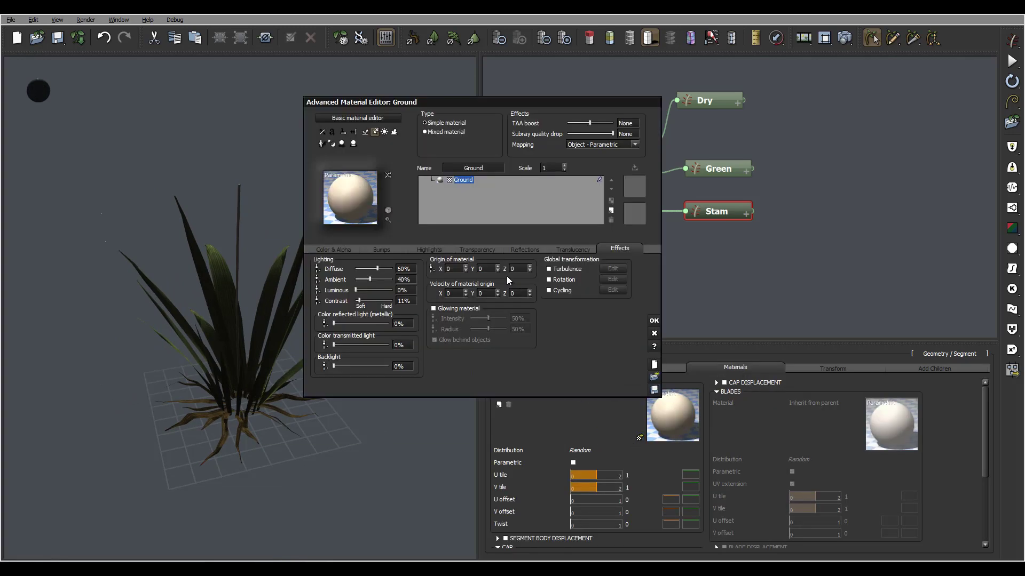
pyautogui.click(344, 249)
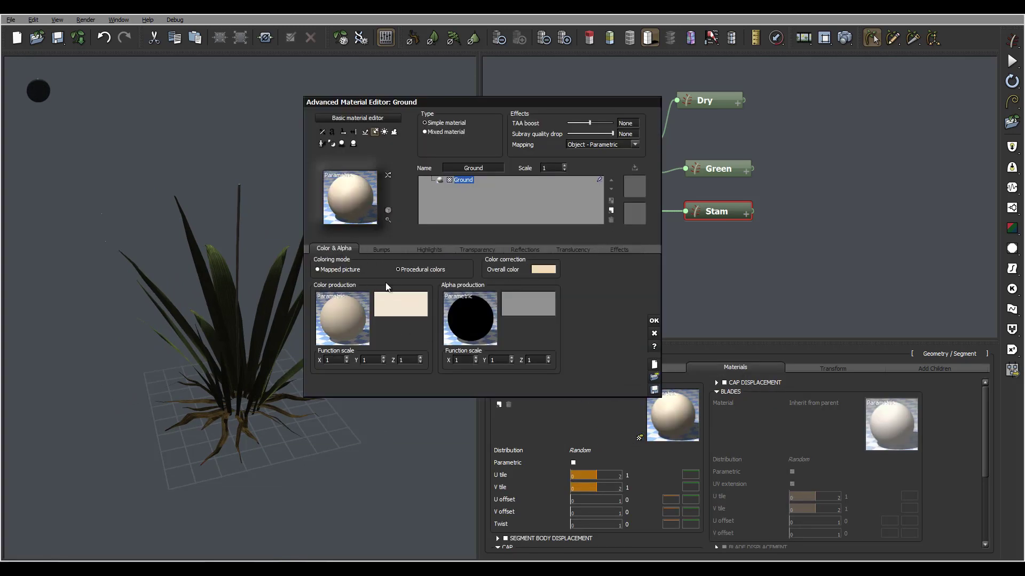
pyautogui.click(414, 313)
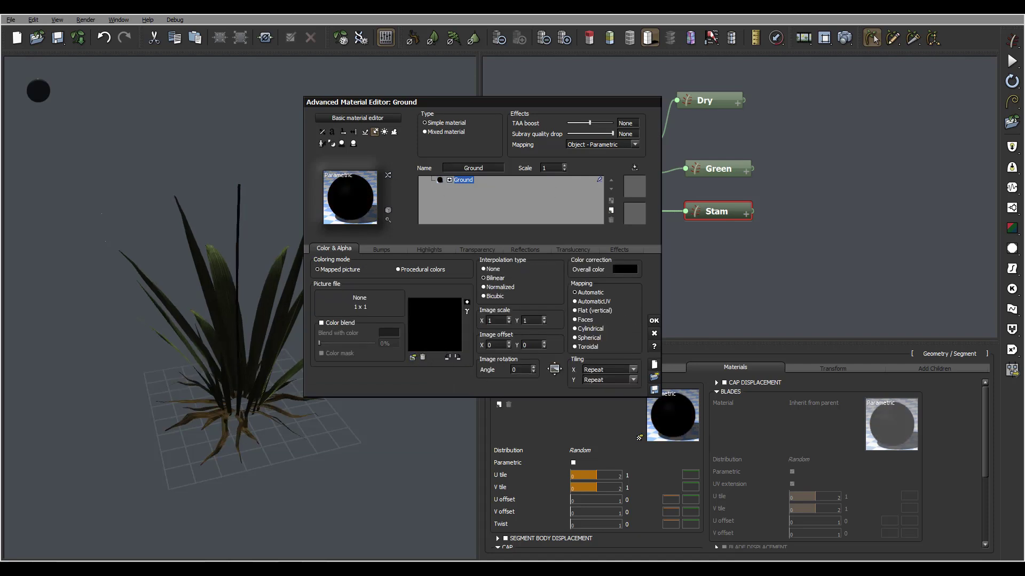
pyautogui.click(413, 357)
pyautogui.click(380, 389)
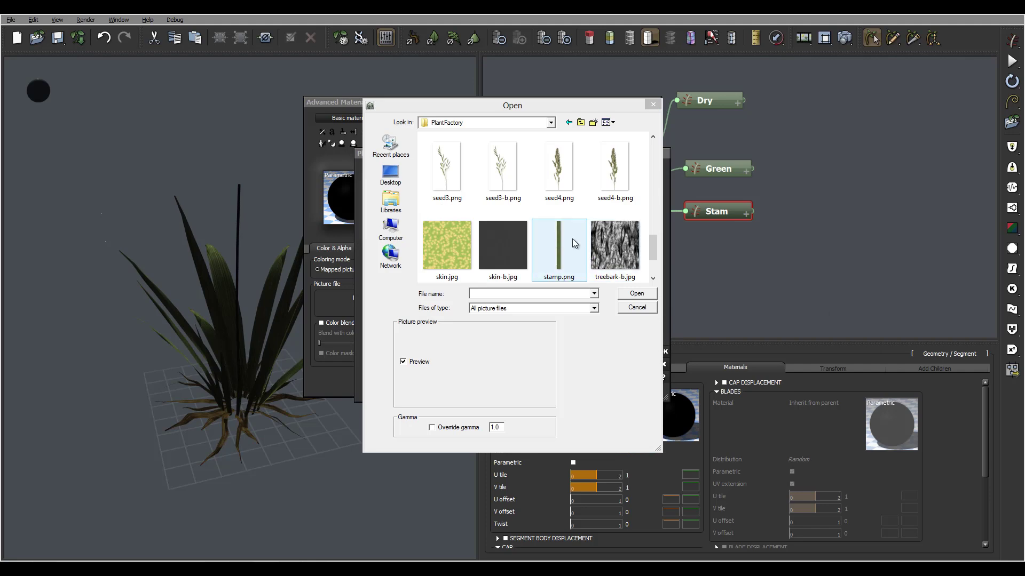
pyautogui.click(560, 245)
pyautogui.click(637, 294)
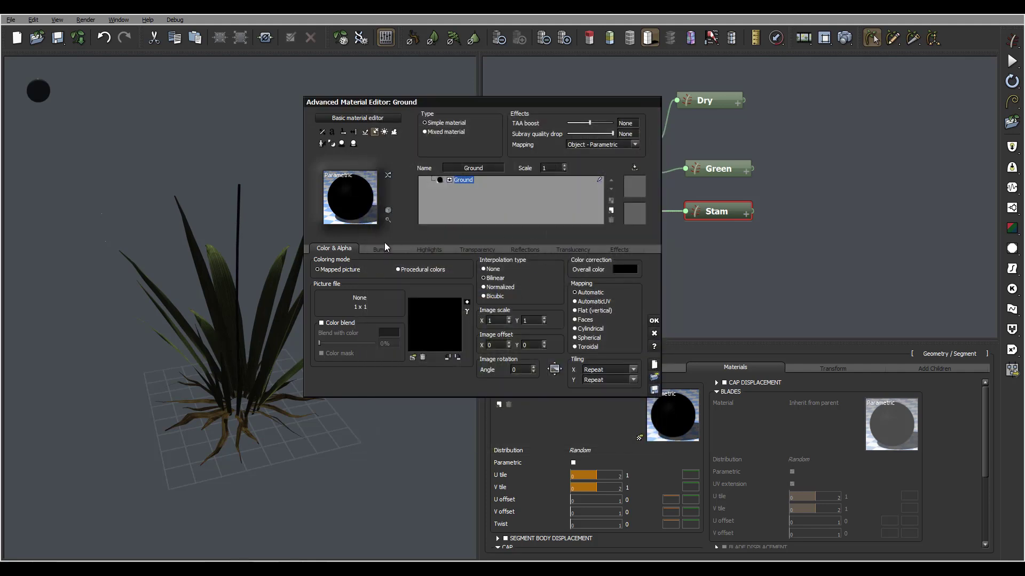
pyautogui.click(654, 321)
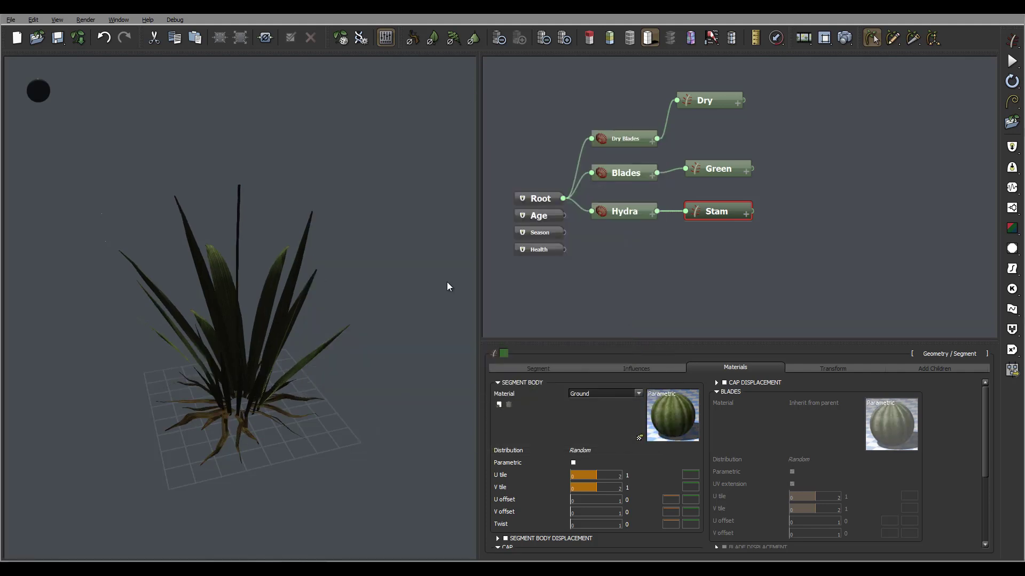
pyautogui.moveTo(370, 308); pyautogui.dragTo(228, 196)
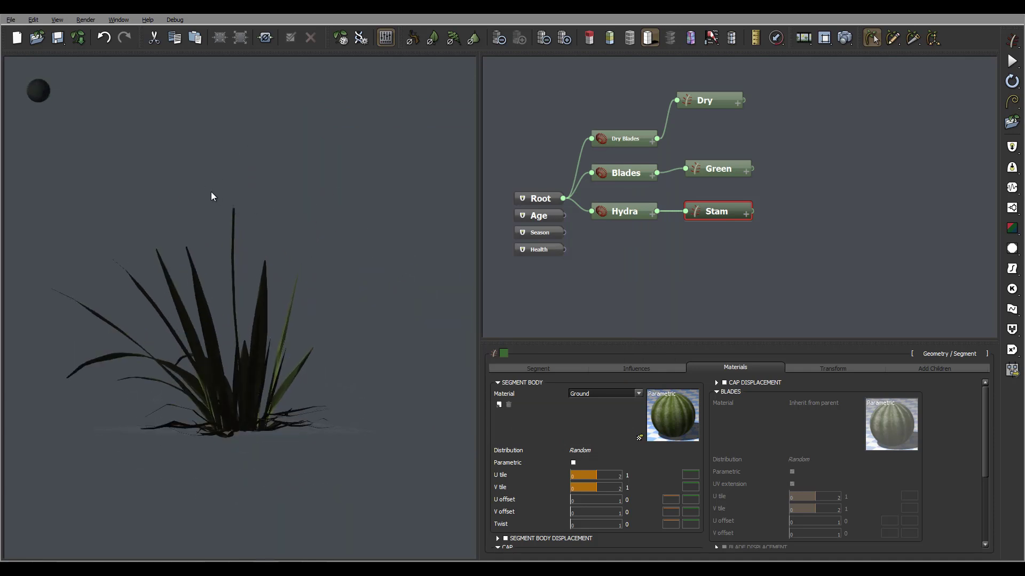
pyautogui.moveTo(258, 177); pyautogui.dragTo(247, 229)
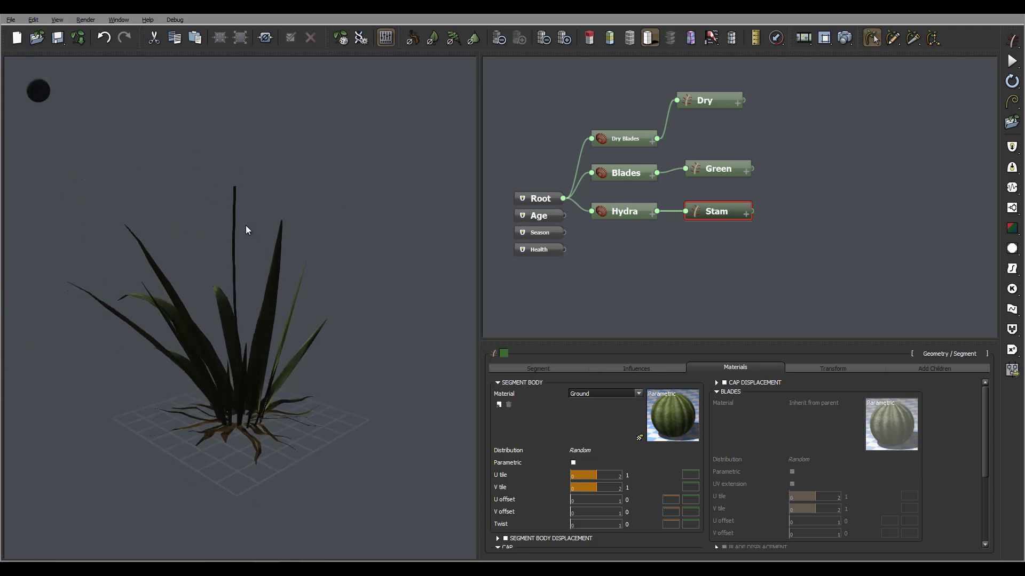
pyautogui.moveTo(285, 421); pyautogui.dragTo(262, 470)
pyautogui.moveTo(253, 394); pyautogui.dragTo(269, 154)
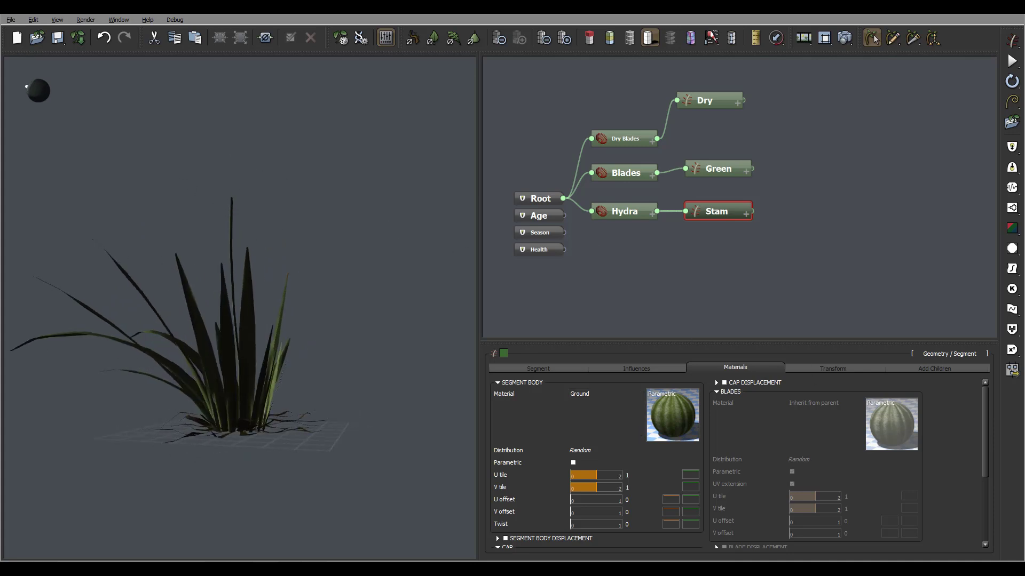
pyautogui.moveTo(327, 311); pyautogui.dragTo(341, 176)
# - Add a Billboard geometry node to the graph and connect it as a child of the Stam segment
pyautogui.click(835, 191)
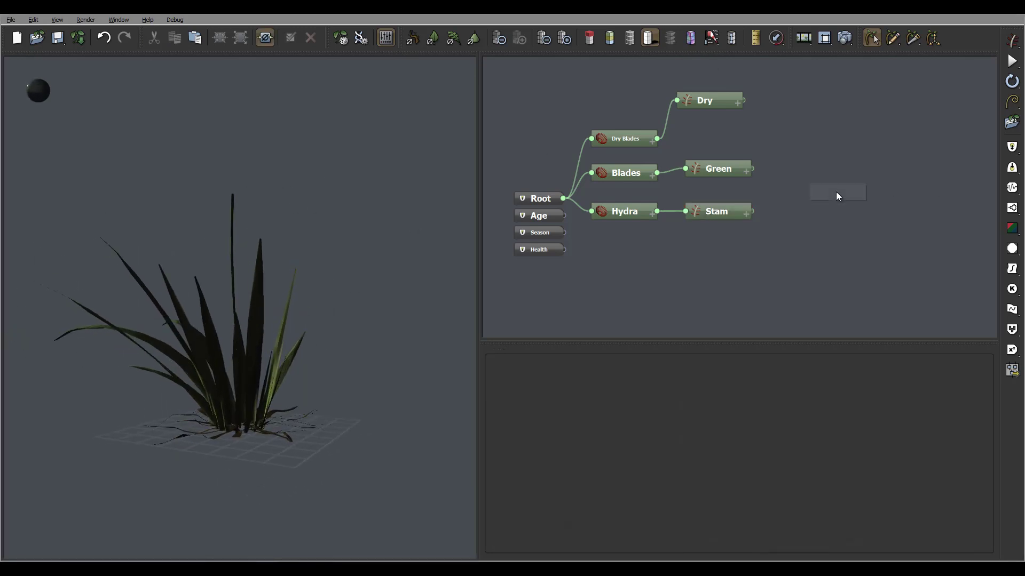
pyautogui.rightClick(836, 191)
pyautogui.moveTo(869, 198)
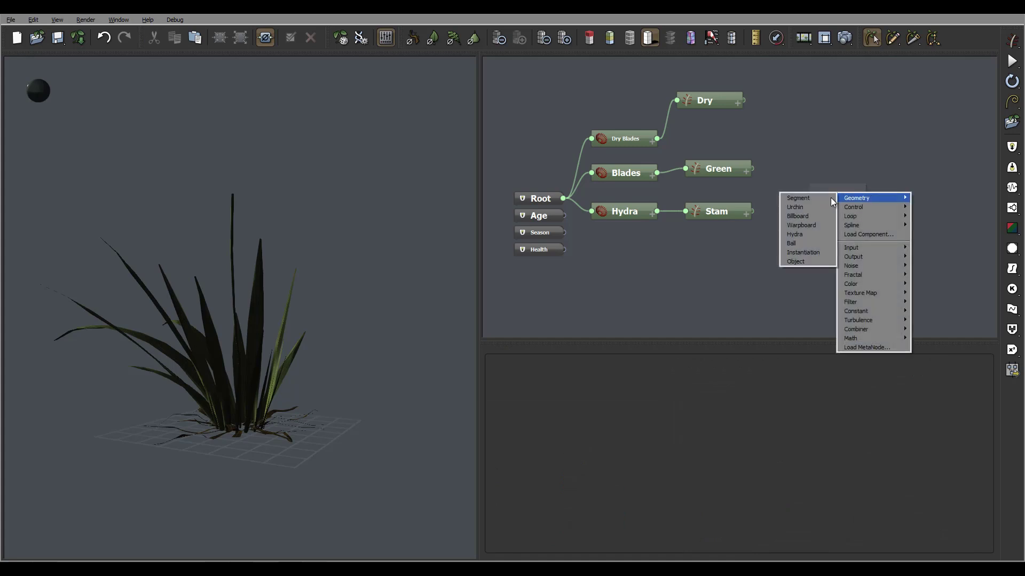
pyautogui.click(815, 221)
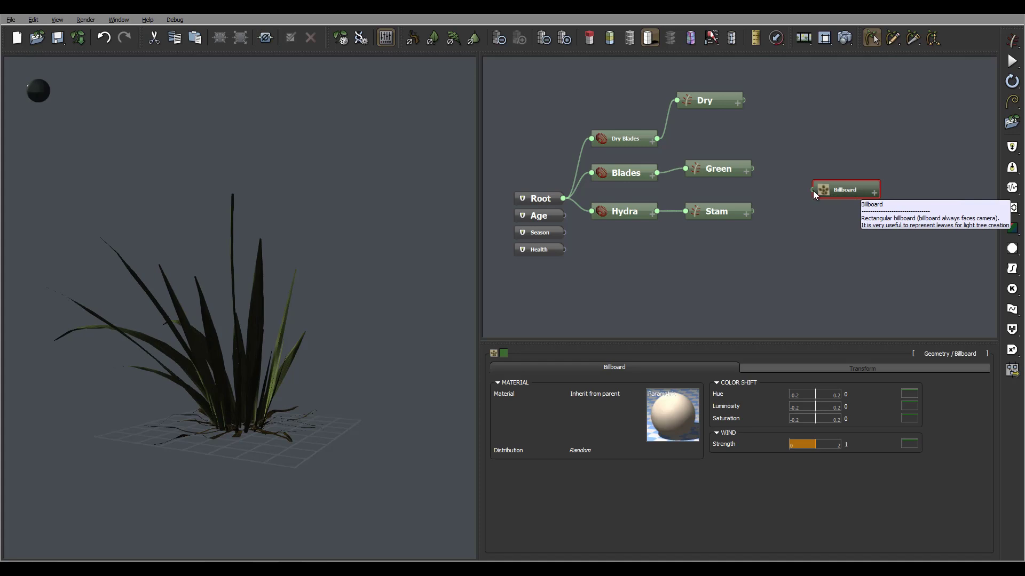
pyautogui.moveTo(812, 190); pyautogui.dragTo(751, 212)
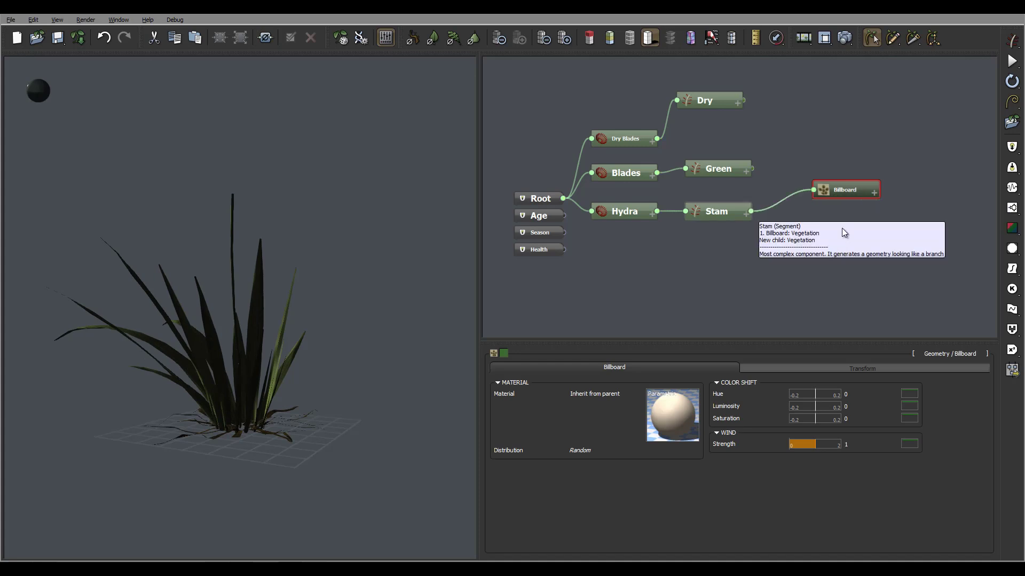
pyautogui.moveTo(238, 319)
pyautogui.mouseDown()
pyautogui.moveTo(273, 375)
pyautogui.moveTo(248, 312)
pyautogui.moveTo(233, 315)
pyautogui.mouseUp()
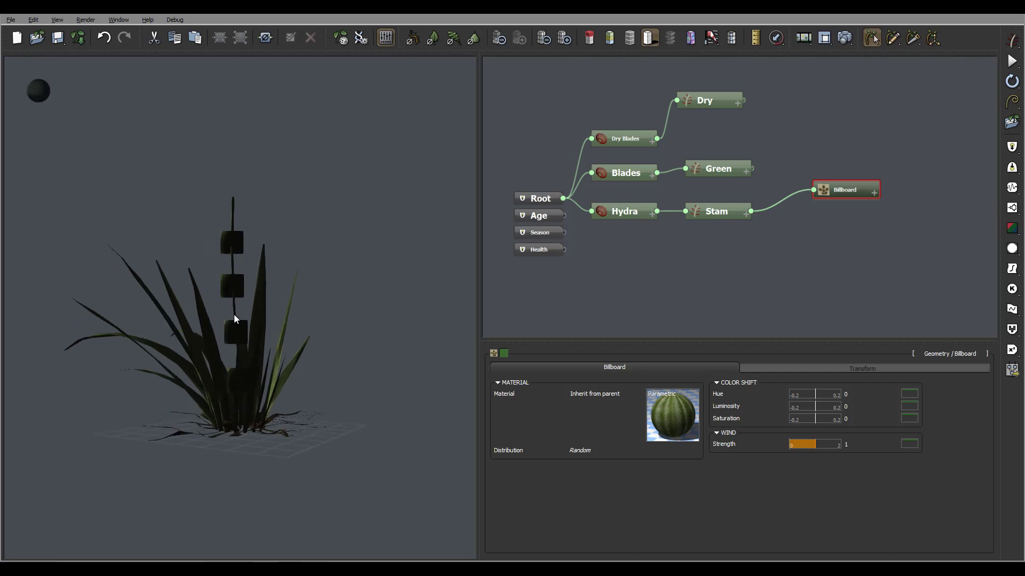
# - Set the Stam segment's billboard distribution to a number of 1 with a start of 0.99, placing it at the stem tip
pyautogui.click(720, 206)
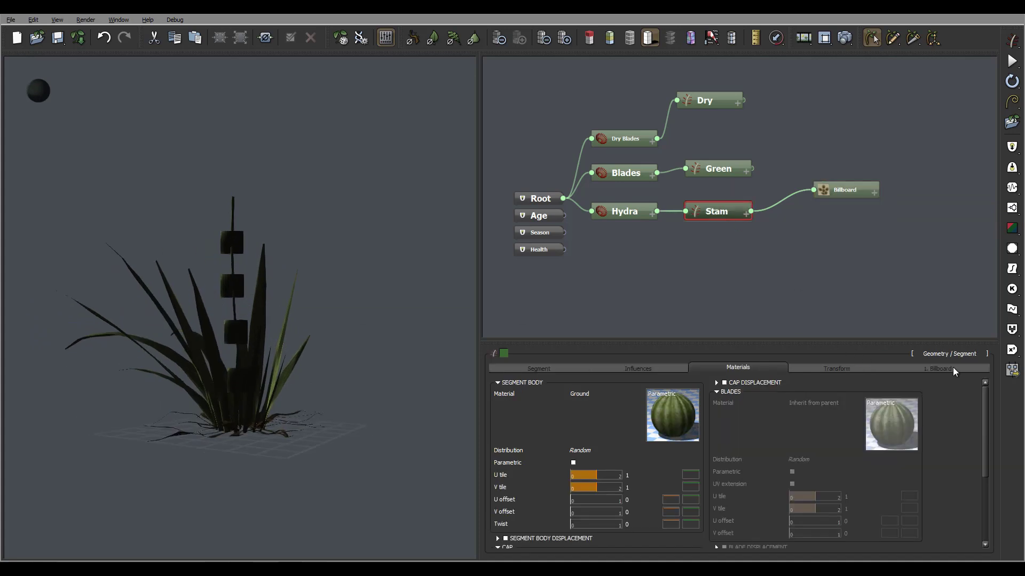
pyautogui.click(950, 368)
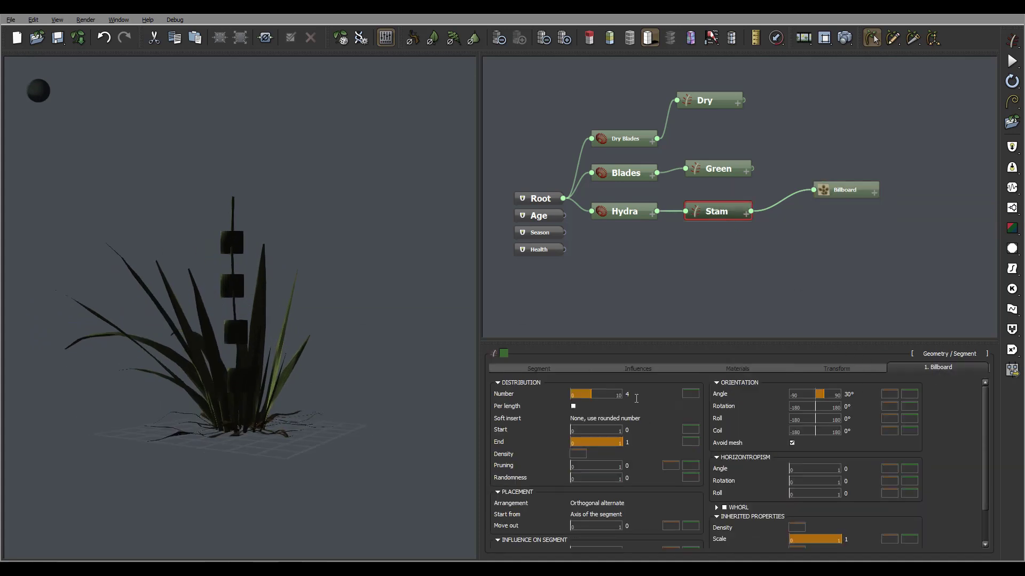
pyautogui.click(634, 394)
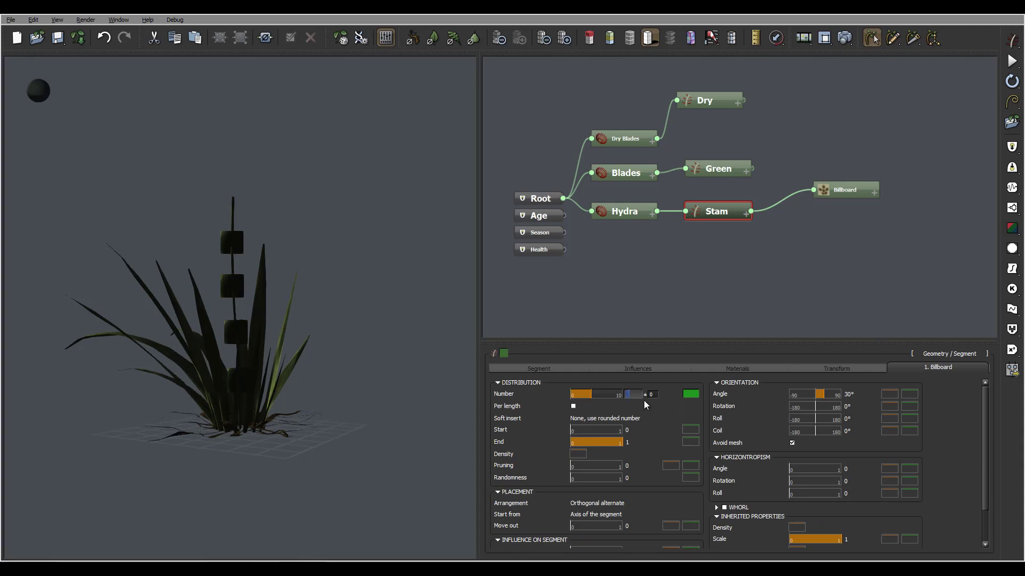
pyautogui.press('Return')
pyautogui.click(639, 430)
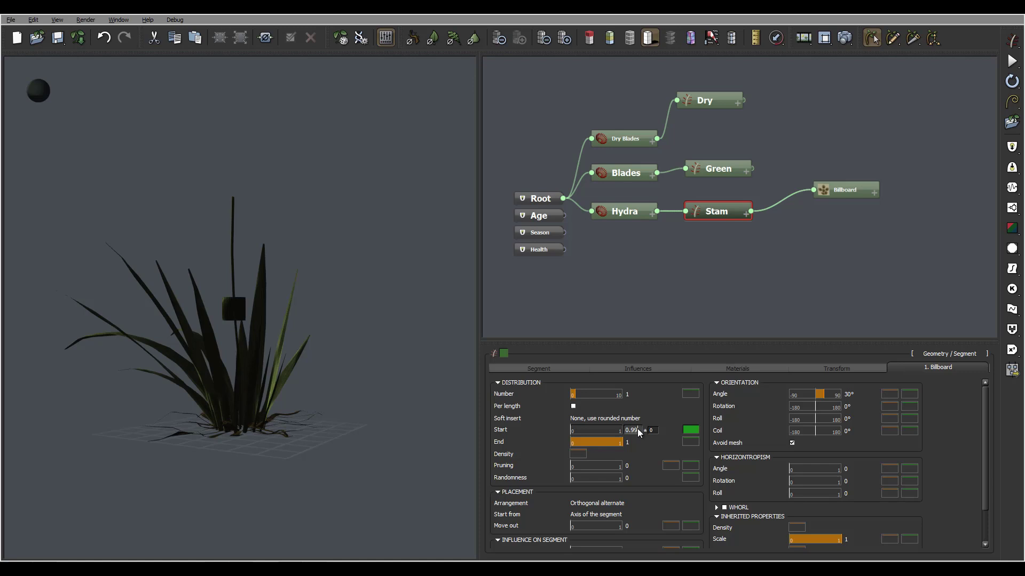
pyautogui.write('0.99')
pyautogui.press('Return')
pyautogui.moveTo(299, 205); pyautogui.dragTo(249, 235)
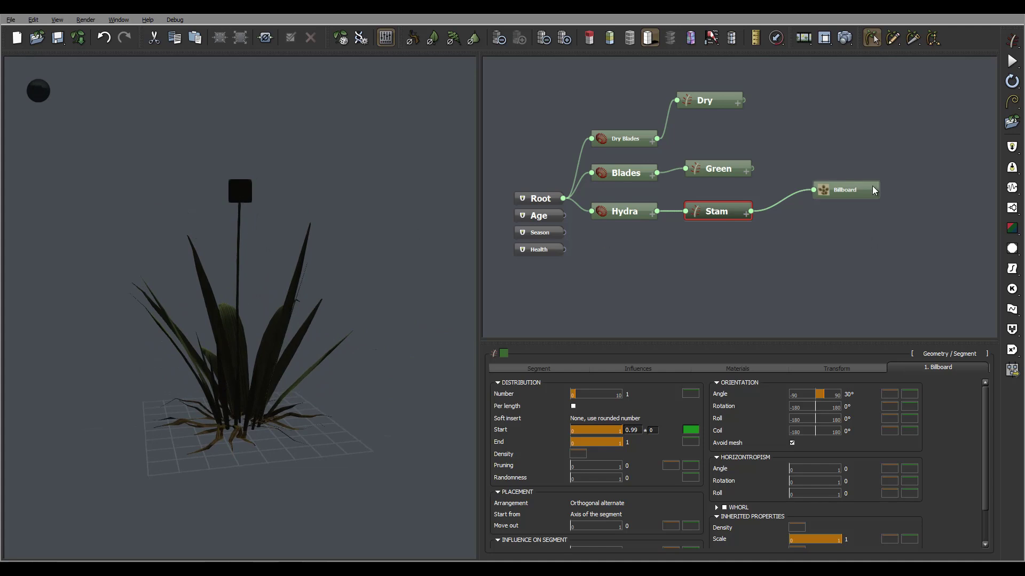
# - Load seed1-b.png as the leaf picture for the Billboard's material
pyautogui.click(849, 190)
pyautogui.click(640, 437)
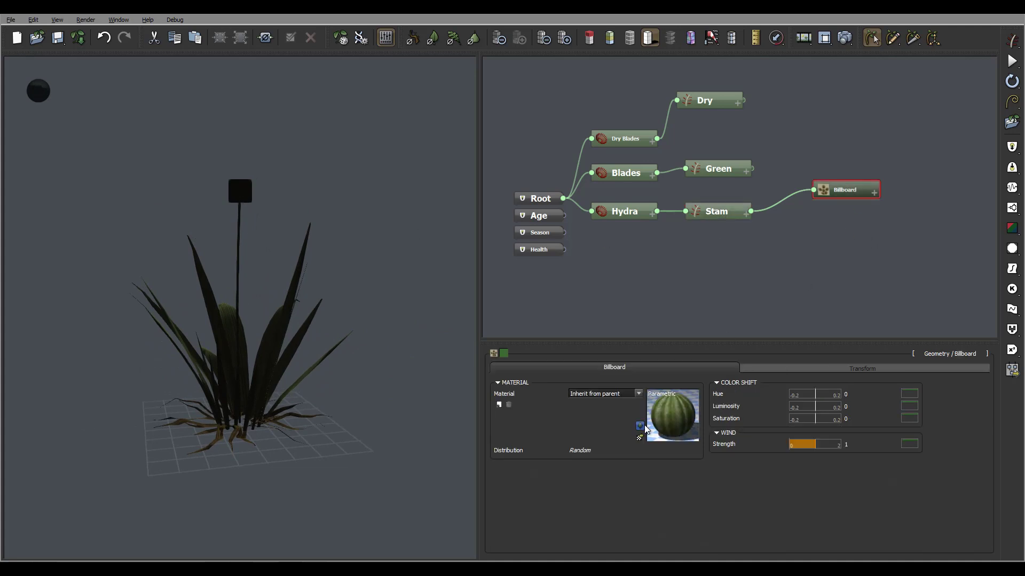
pyautogui.moveTo(719, 180); pyautogui.dragTo(580, 166)
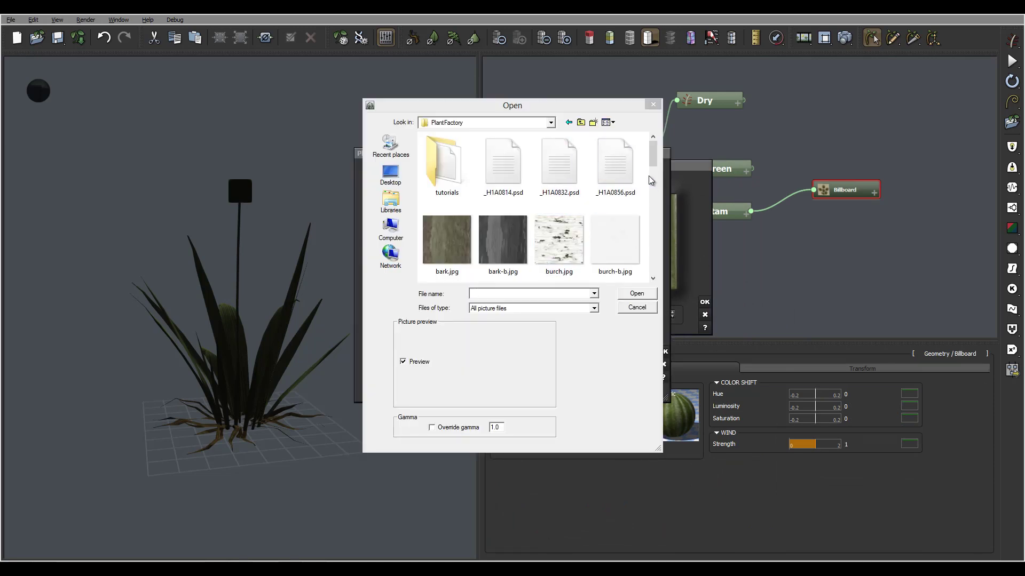
pyautogui.moveTo(654, 147); pyautogui.dragTo(652, 228)
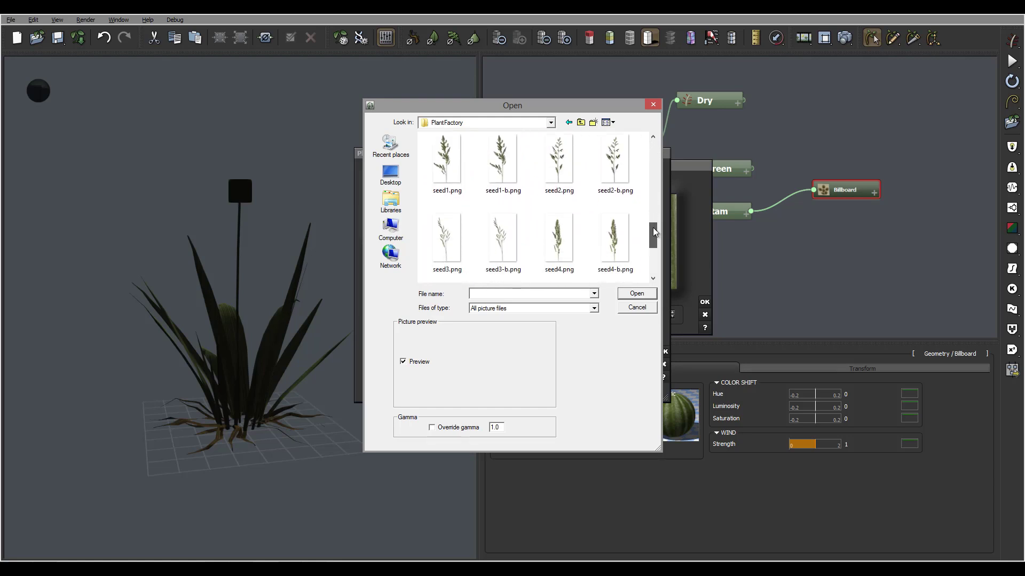
pyautogui.click(502, 160)
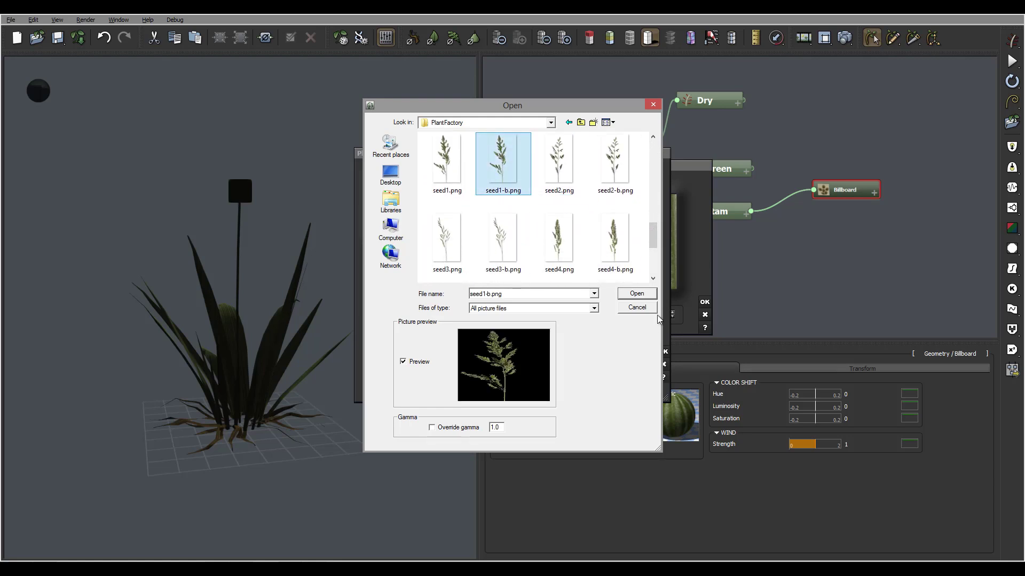
pyautogui.click(636, 293)
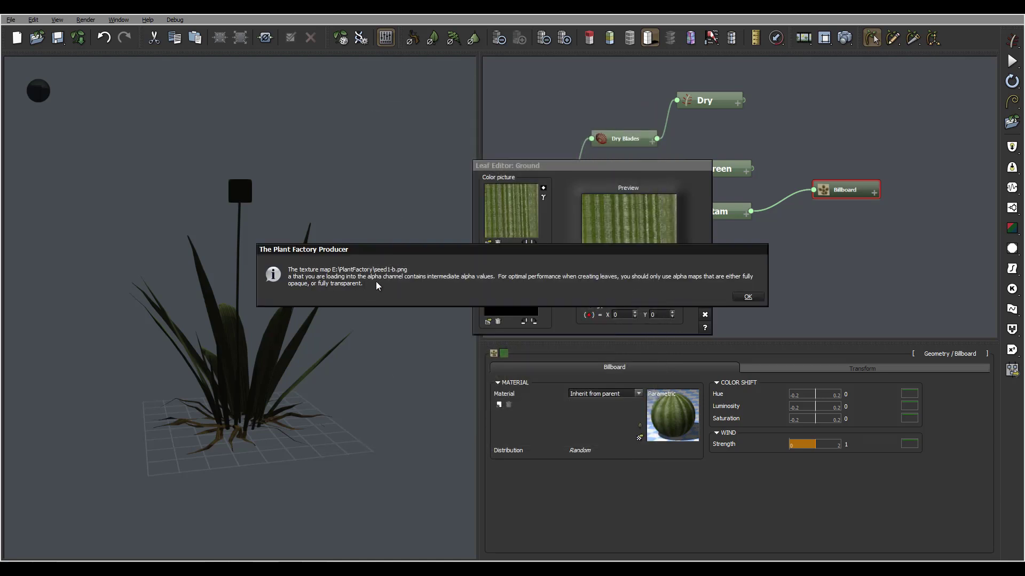
pyautogui.click(751, 297)
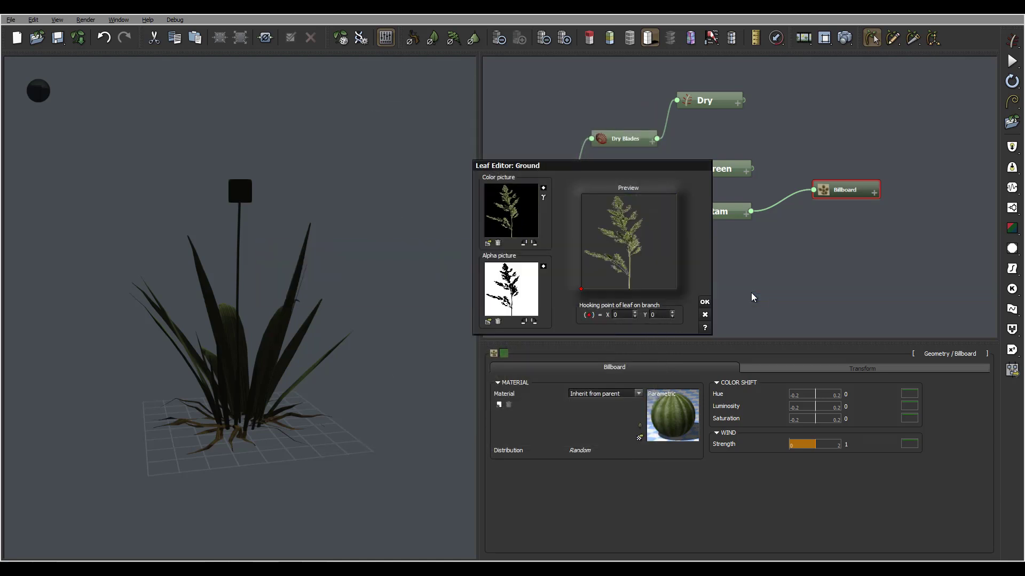
# - Move the seed head's hooking point along the picture's lower edge toward the base of its stalk and accept the leaf
pyautogui.moveTo(581, 291); pyautogui.dragTo(625, 292)
pyautogui.click(704, 302)
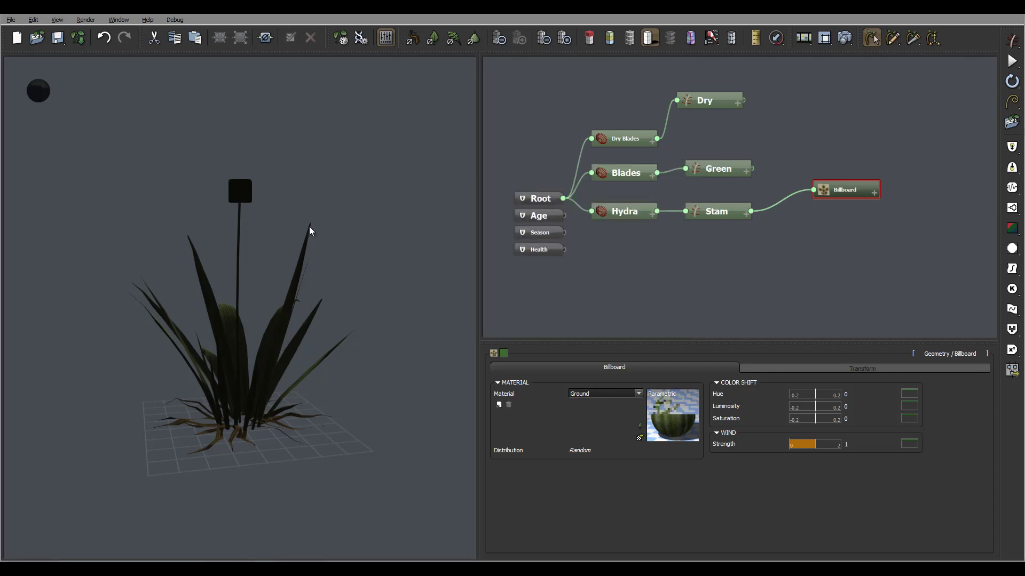
pyautogui.scroll(5, 263, 206)
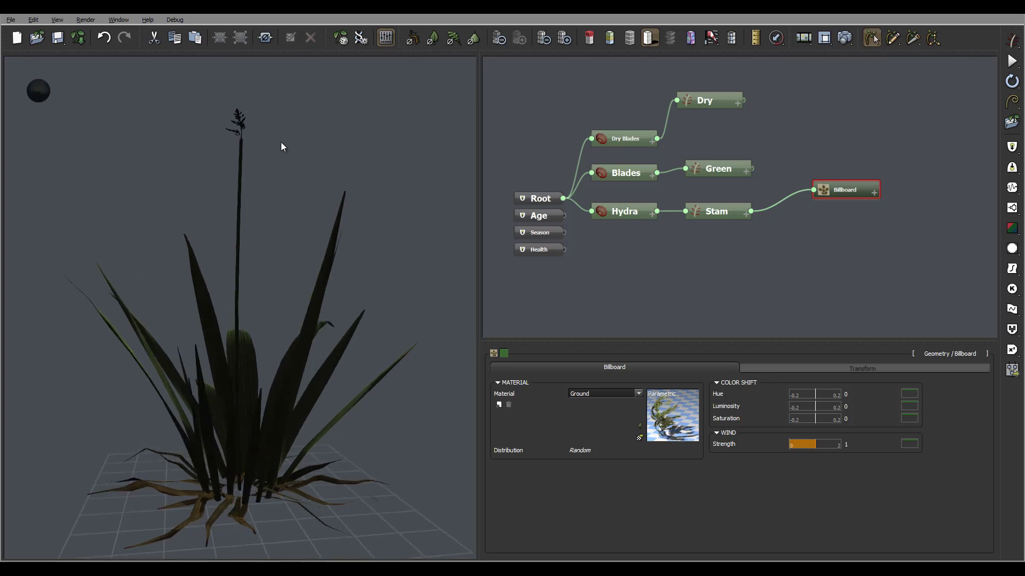
pyautogui.moveTo(281, 142)
pyautogui.mouseDown()
pyautogui.moveTo(278, 168)
pyautogui.moveTo(277, 159)
pyautogui.mouseUp()
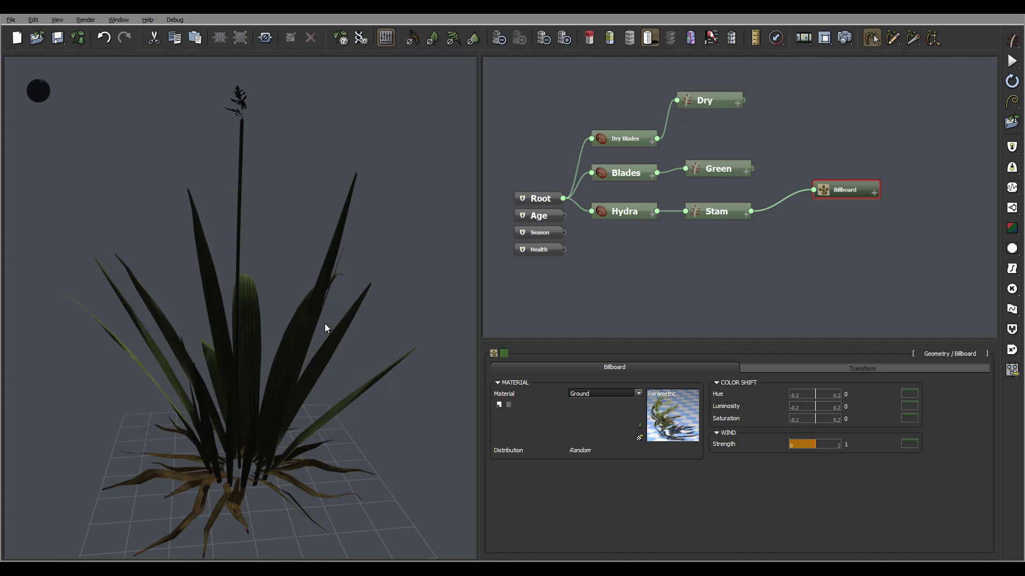
# - Set the Dry segment's length to 2
pyautogui.click(715, 99)
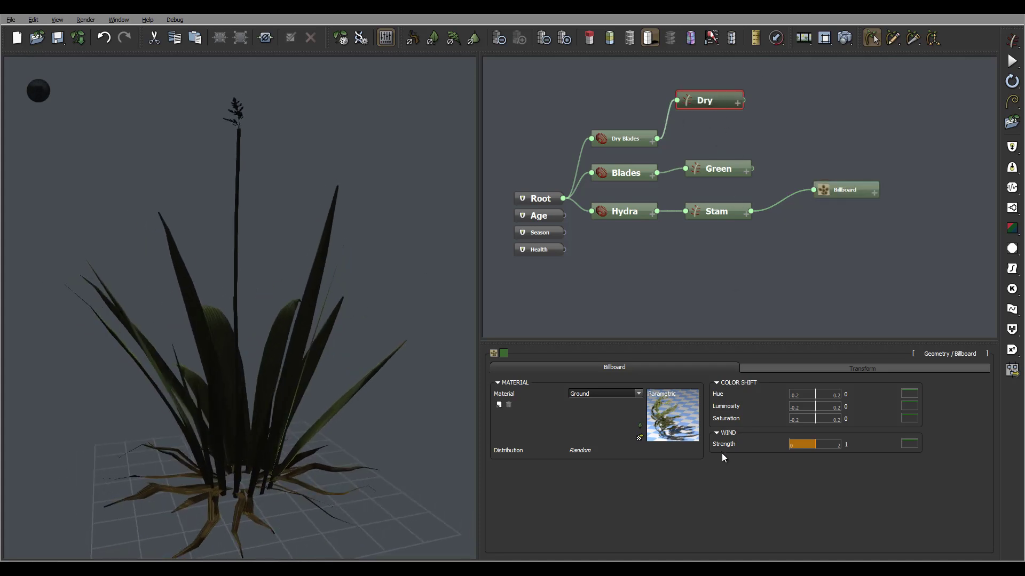
pyautogui.doubleClick(633, 390)
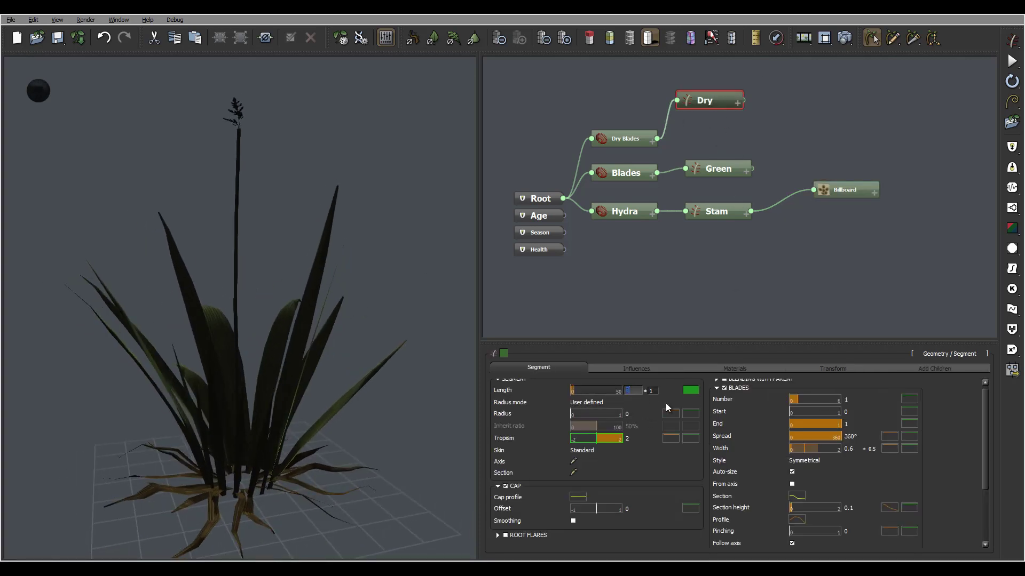
pyautogui.write('2')
pyautogui.press('Return')
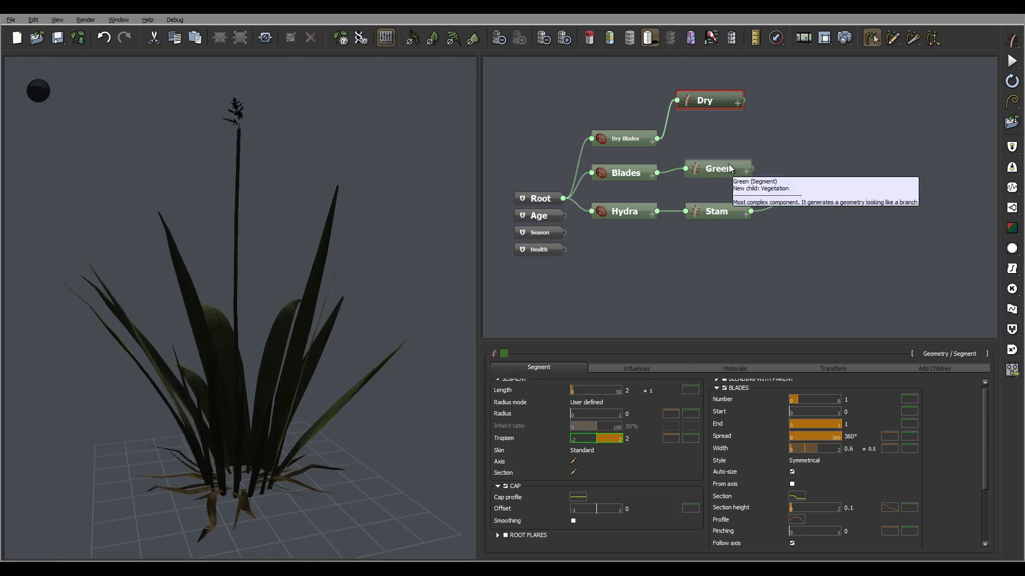
# - Set the Green segment's length to 5 with a variation of 3
pyautogui.click(729, 165)
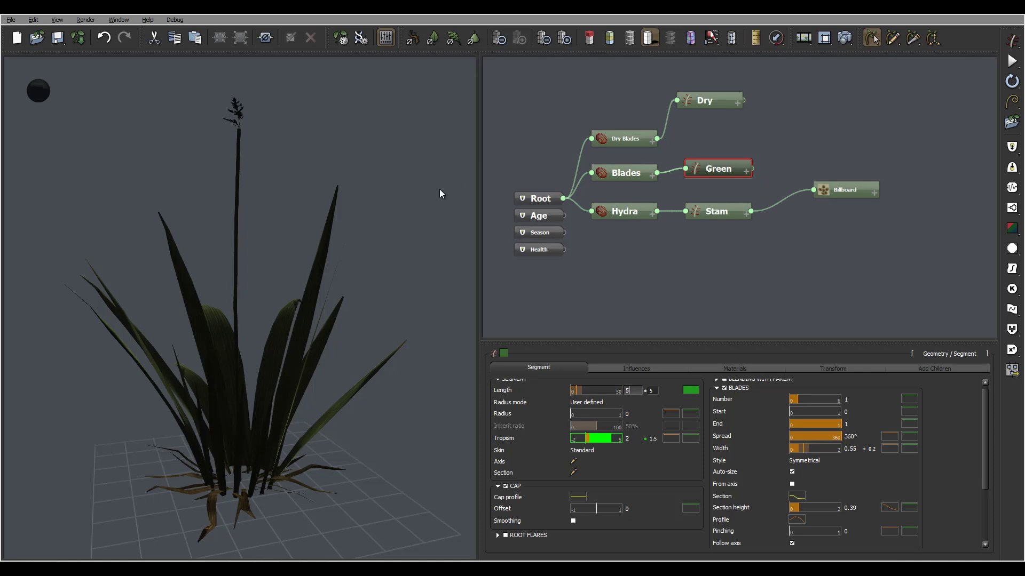
pyautogui.press('Tab')
pyautogui.write('3')
pyautogui.moveTo(753, 408)
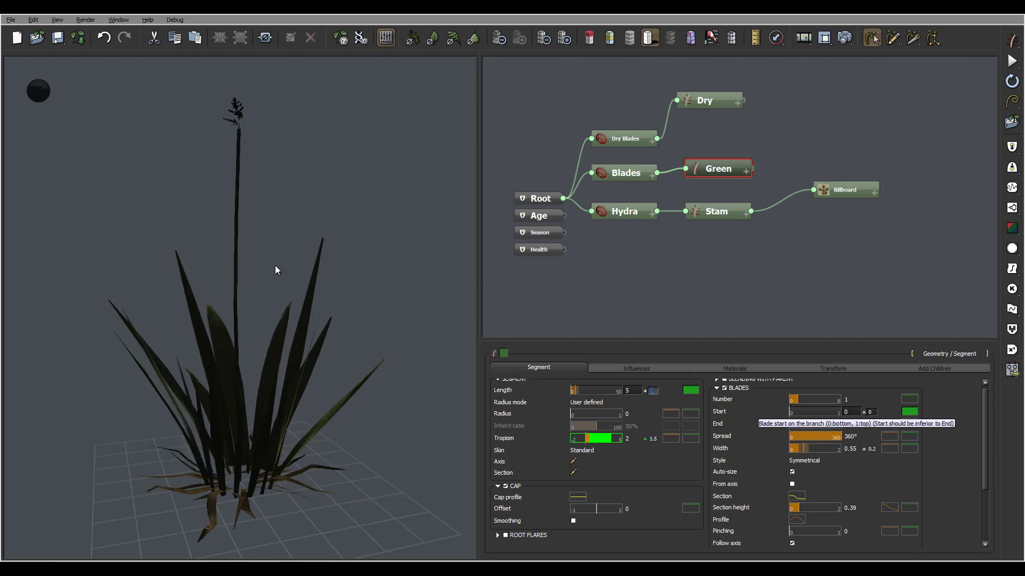
pyautogui.moveTo(275, 264)
pyautogui.mouseDown(button='right')
pyautogui.moveTo(344, 321)
pyautogui.moveTo(278, 248)
pyautogui.mouseUp(button='right')
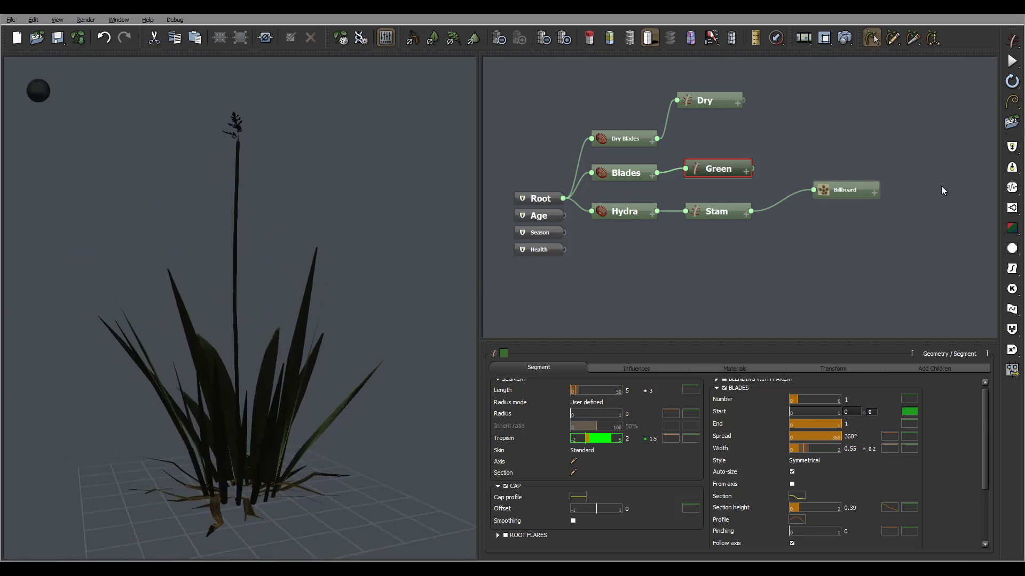
# - Set the Stam segment's radius to 0.02
pyautogui.click(723, 209)
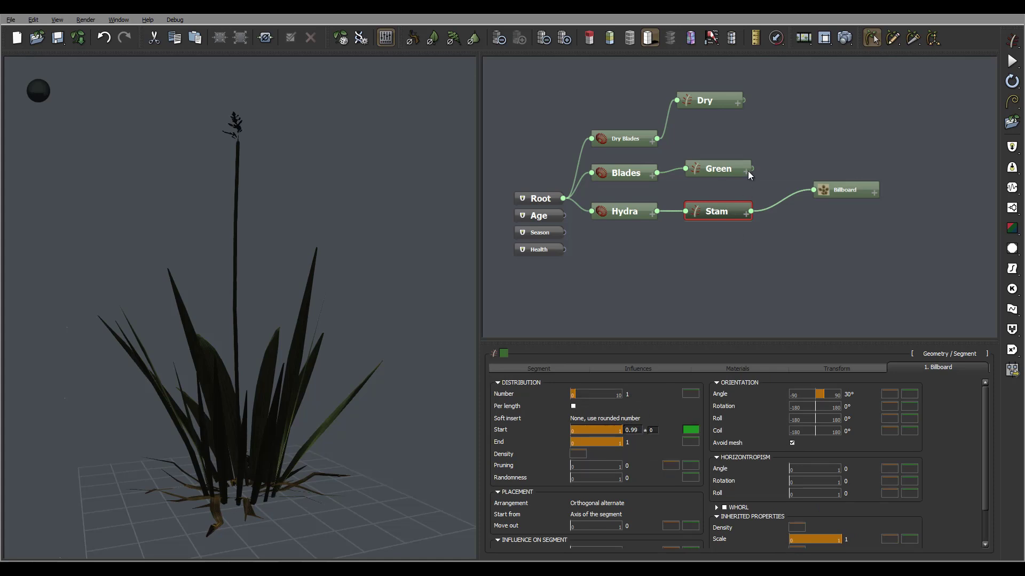
pyautogui.moveTo(754, 263); pyautogui.dragTo(756, 231, button='middle')
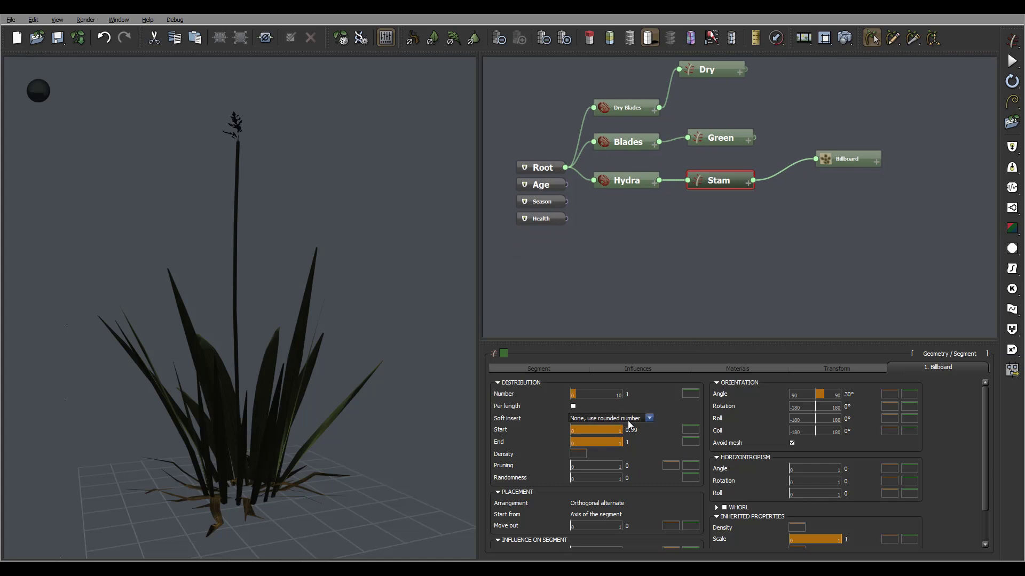
pyautogui.click(538, 368)
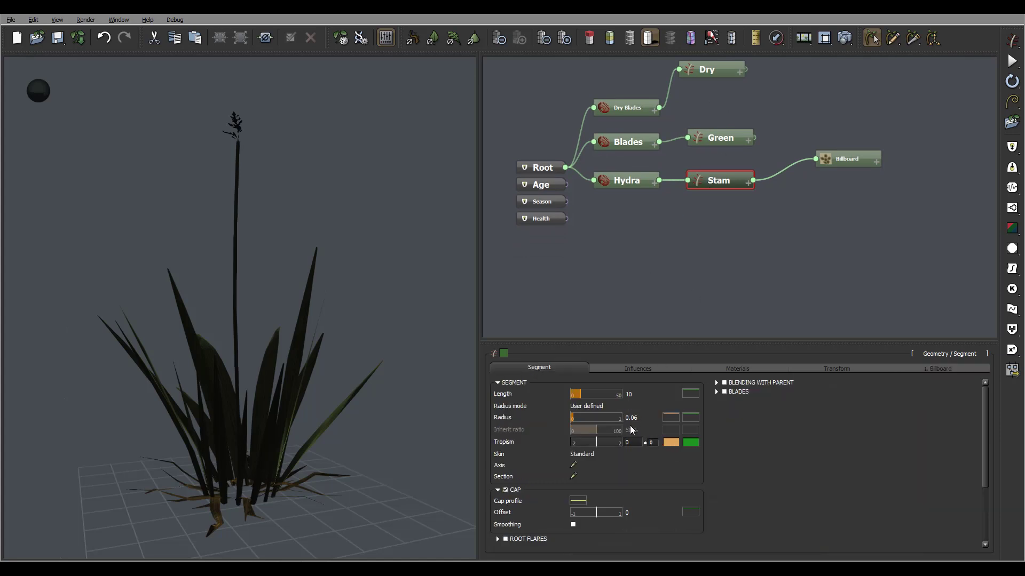
pyautogui.click(631, 419)
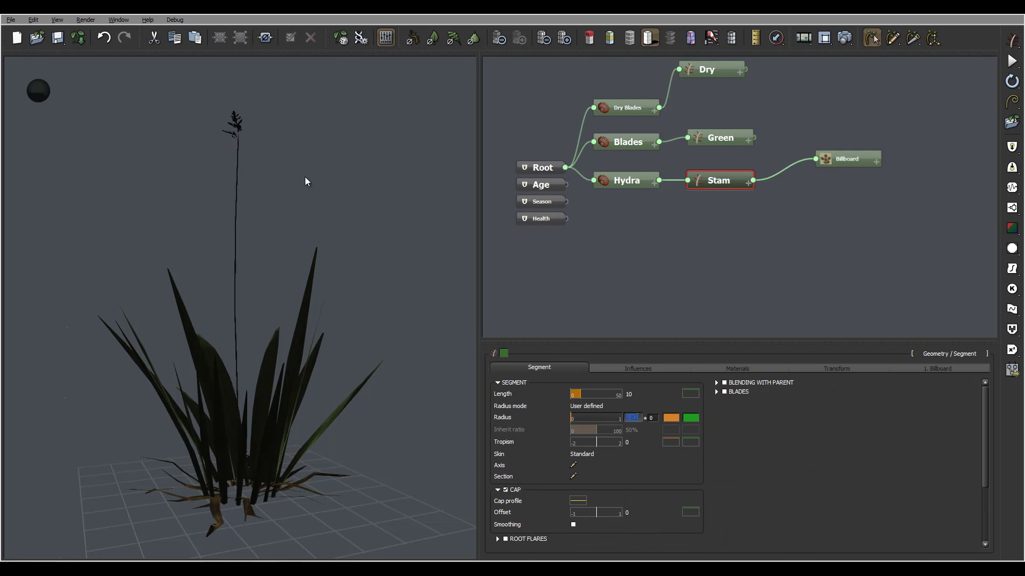
pyautogui.moveTo(304, 177)
pyautogui.mouseDown(button='middle')
pyautogui.moveTo(347, 187)
pyautogui.moveTo(373, 156)
pyautogui.moveTo(294, 188)
pyautogui.mouseUp(button='middle')
# - Set the seed-head Billboard's global scale to 2
pyautogui.click(848, 156)
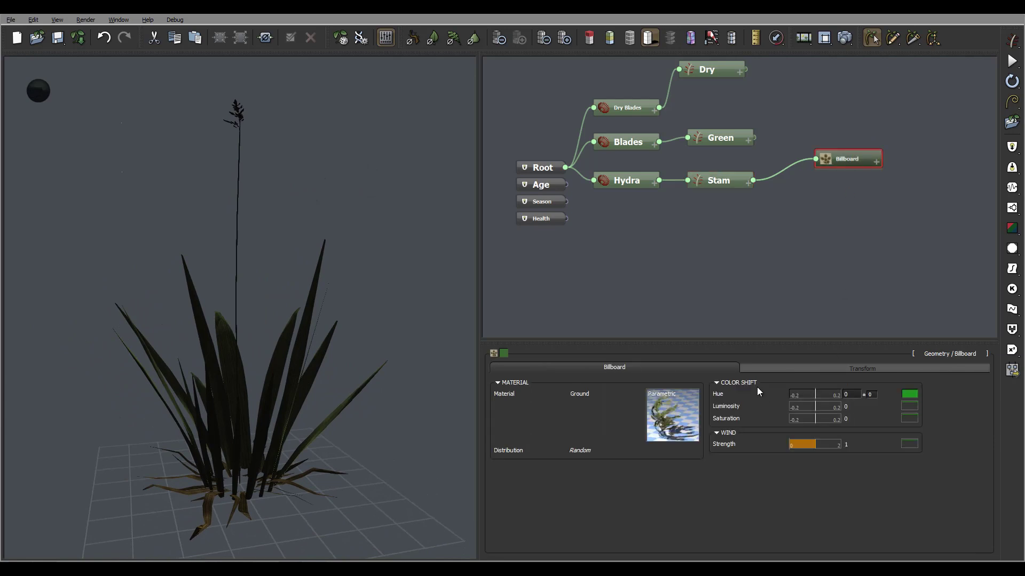
pyautogui.click(860, 368)
pyautogui.click(639, 393)
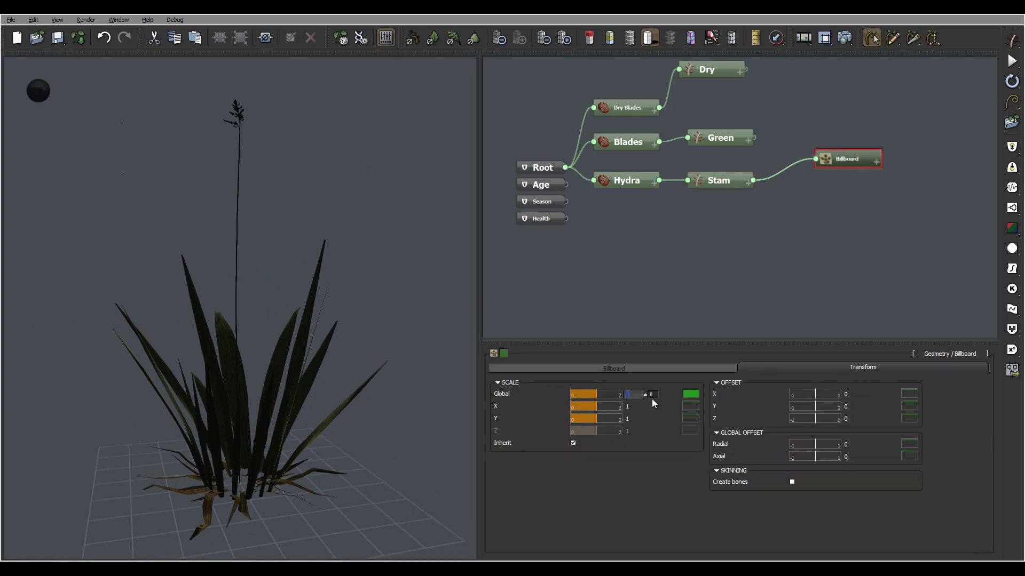
pyautogui.press('Return')
pyautogui.moveTo(269, 155); pyautogui.dragTo(238, 194, button='middle')
pyautogui.moveTo(838, 229)
pyautogui.mouseDown(button='middle')
pyautogui.moveTo(828, 255)
pyautogui.moveTo(840, 246)
pyautogui.mouseUp(button='middle')
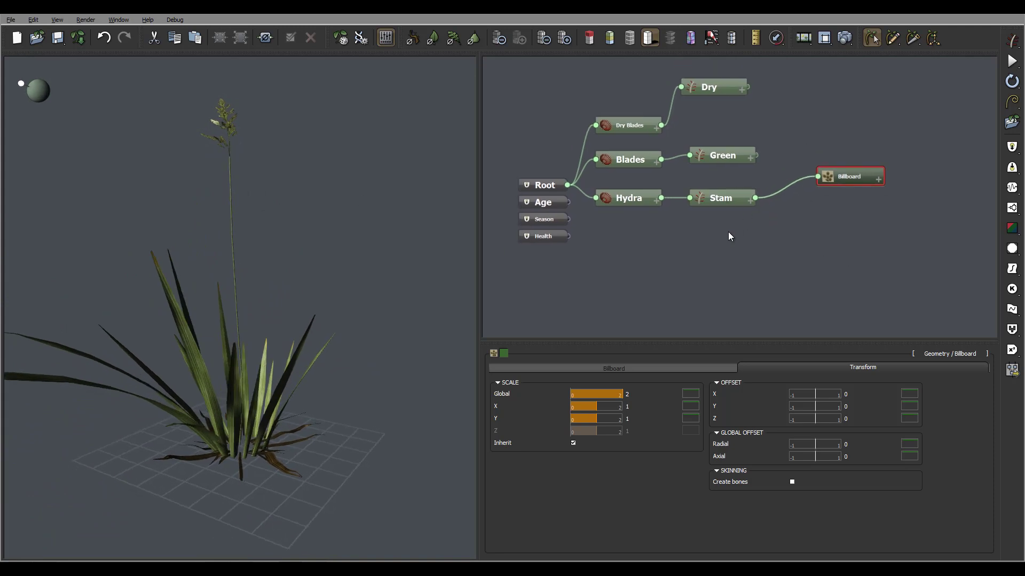
# - Duplicate the Green segment, detach the copy from Blades and connect it as a new child of Stam
pyautogui.click(738, 158)
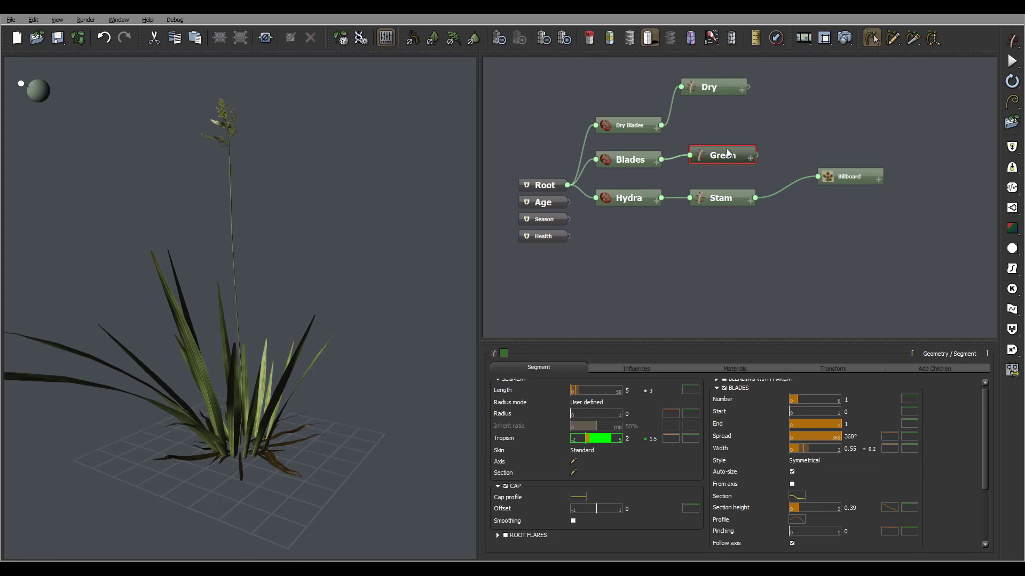
pyautogui.hotkey('ctrl', 'd')
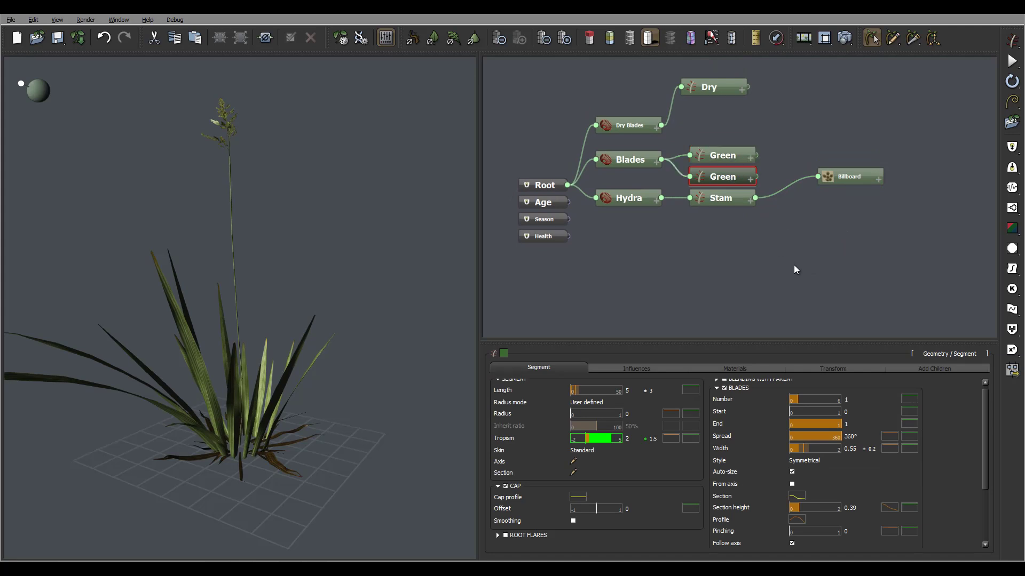
pyautogui.click(676, 168)
pyautogui.press('Delete')
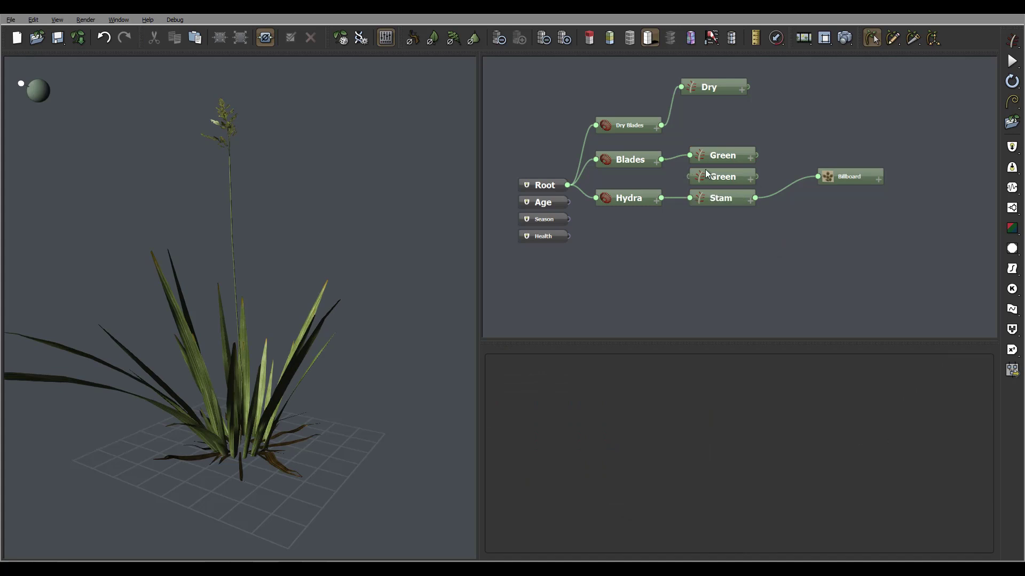
pyautogui.click(752, 178)
pyautogui.moveTo(697, 172); pyautogui.dragTo(756, 198)
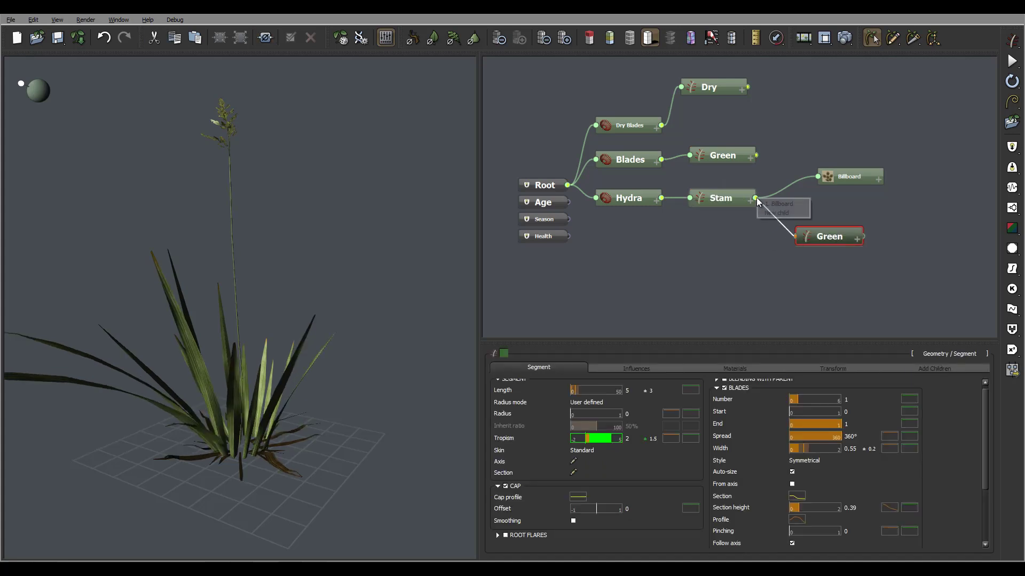
pyautogui.click(783, 213)
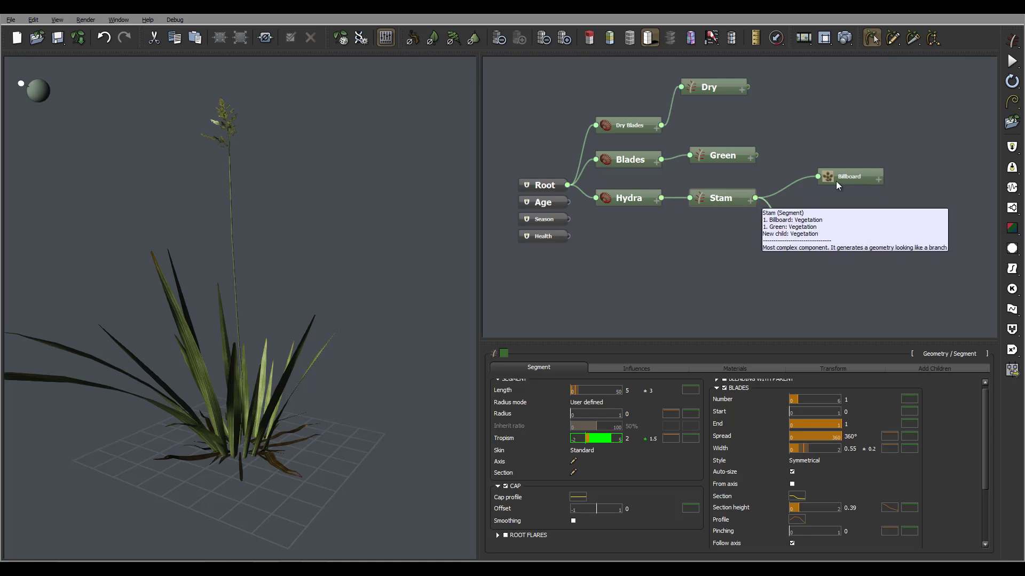
# - Set the orientation angle of Stam's Green child to 80°
pyautogui.click(732, 196)
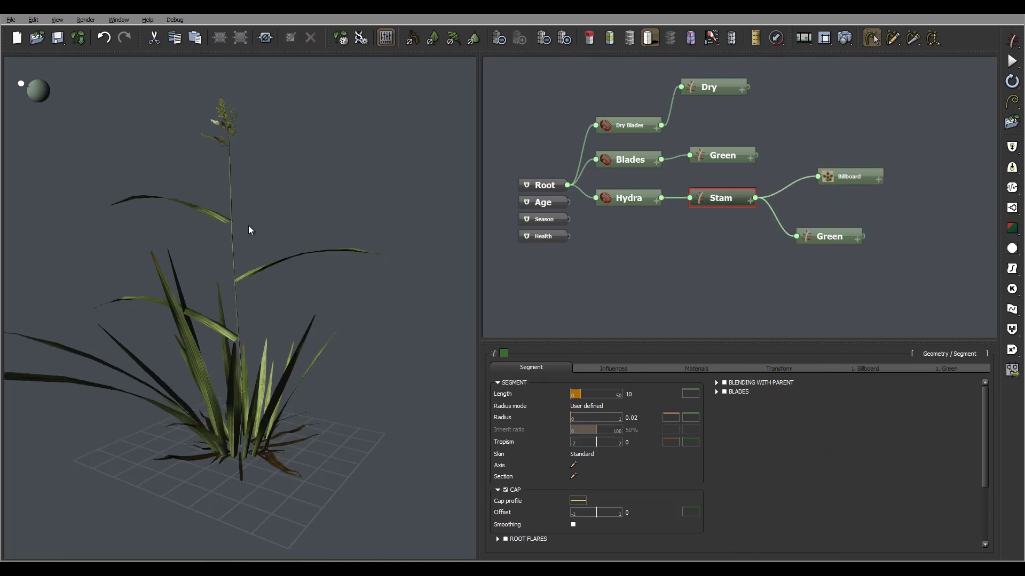
pyautogui.moveTo(247, 213); pyautogui.dragTo(292, 281)
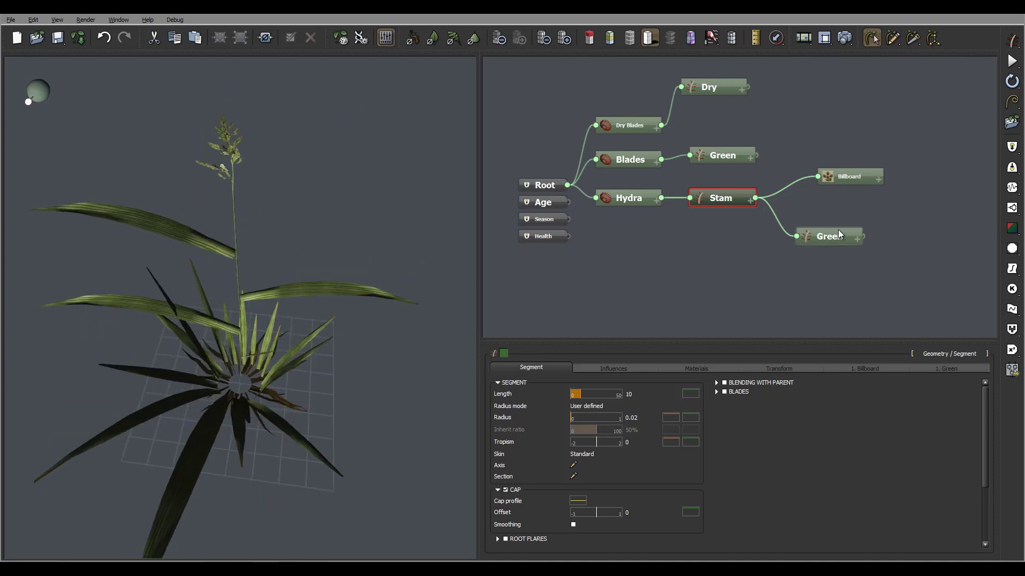
pyautogui.click(949, 370)
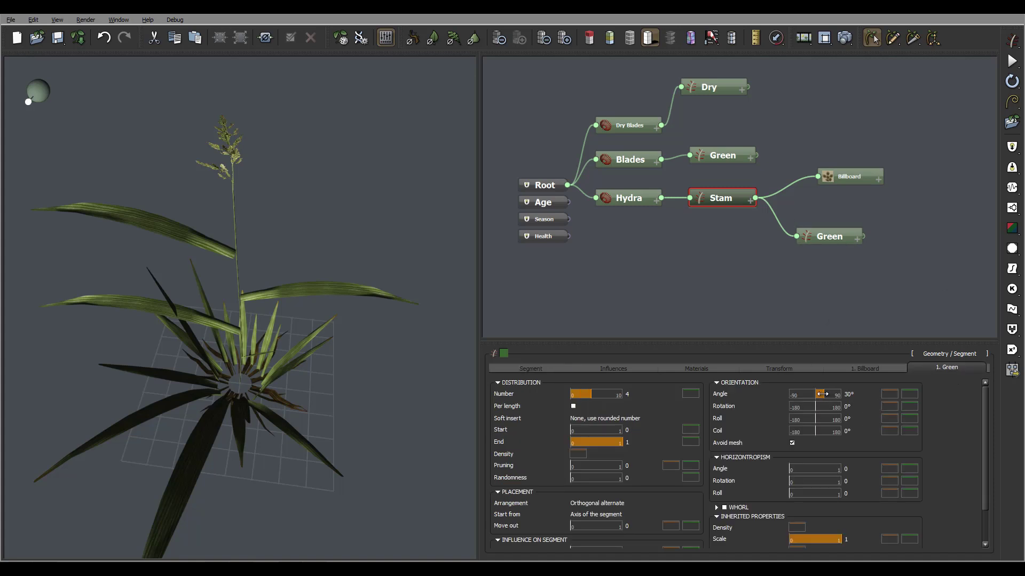
pyautogui.moveTo(821, 394); pyautogui.dragTo(831, 394)
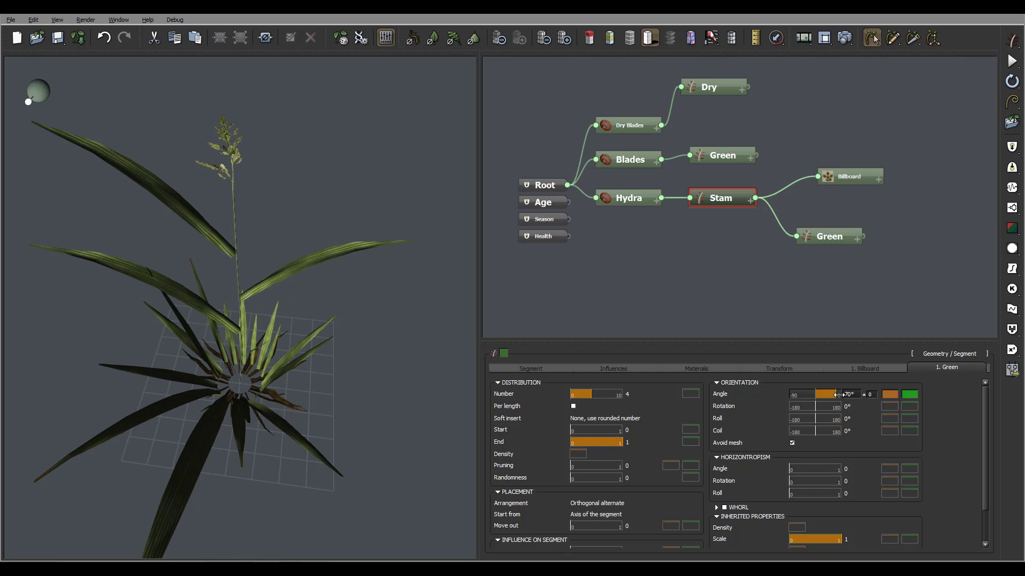
pyautogui.moveTo(314, 243); pyautogui.dragTo(345, 249)
# - Set the distribution end of the Green leaves along Stam to 0.47
pyautogui.moveTo(619, 442); pyautogui.dragTo(596, 441)
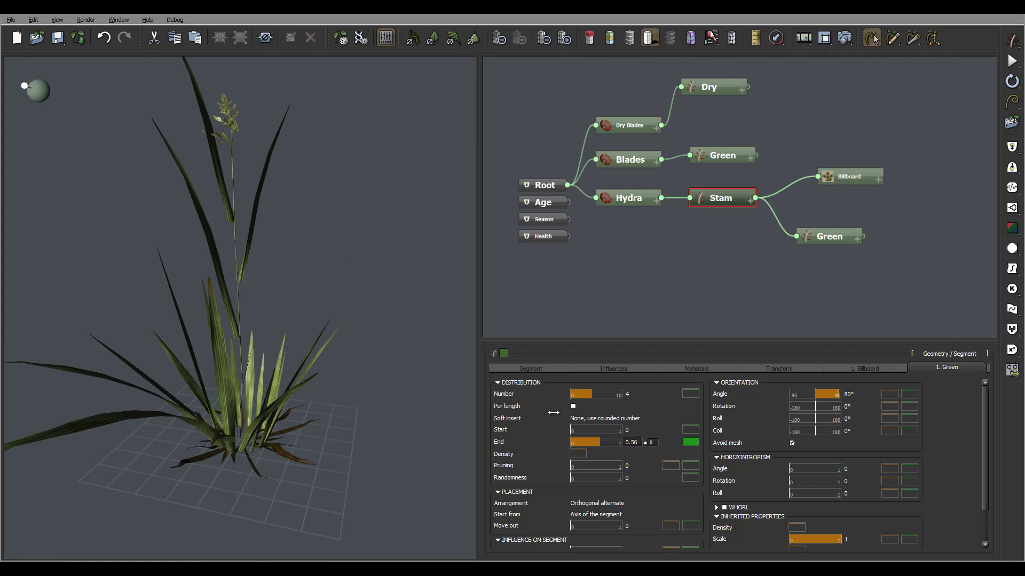
pyautogui.moveTo(305, 296); pyautogui.dragTo(329, 334)
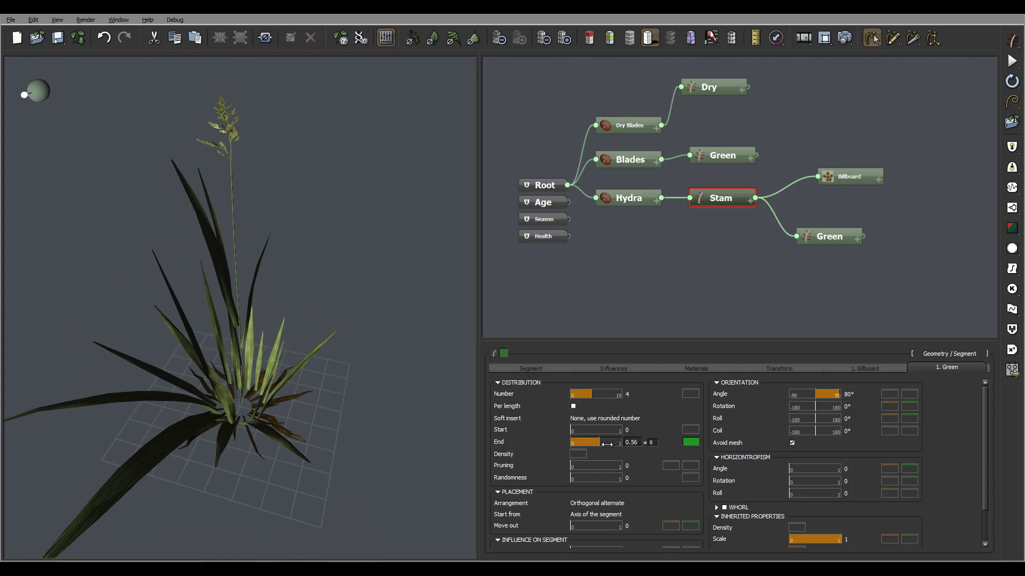
pyautogui.moveTo(602, 443); pyautogui.dragTo(600, 444)
pyautogui.moveTo(338, 330); pyautogui.dragTo(358, 274)
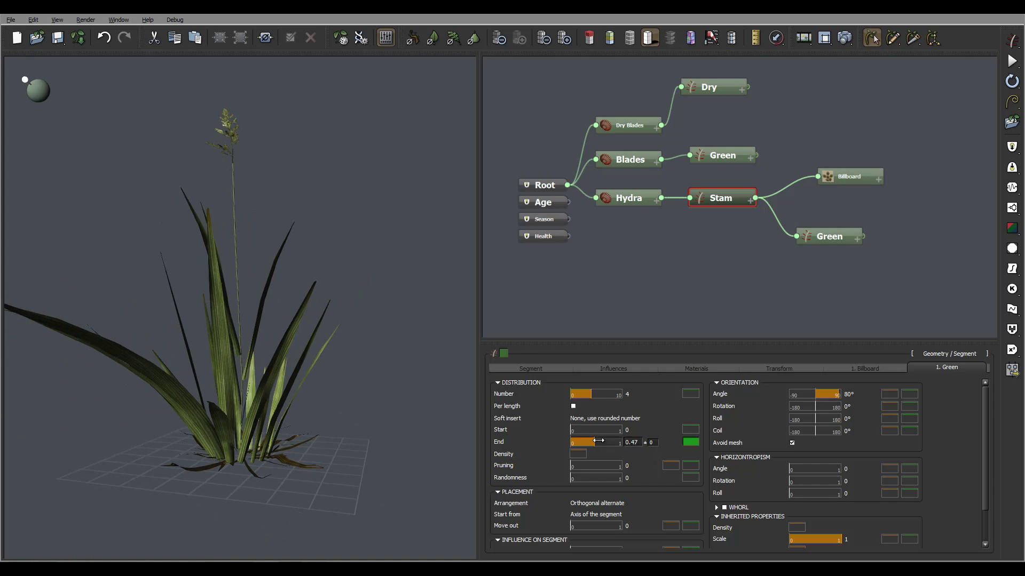
pyautogui.moveTo(287, 293); pyautogui.dragTo(245, 396)
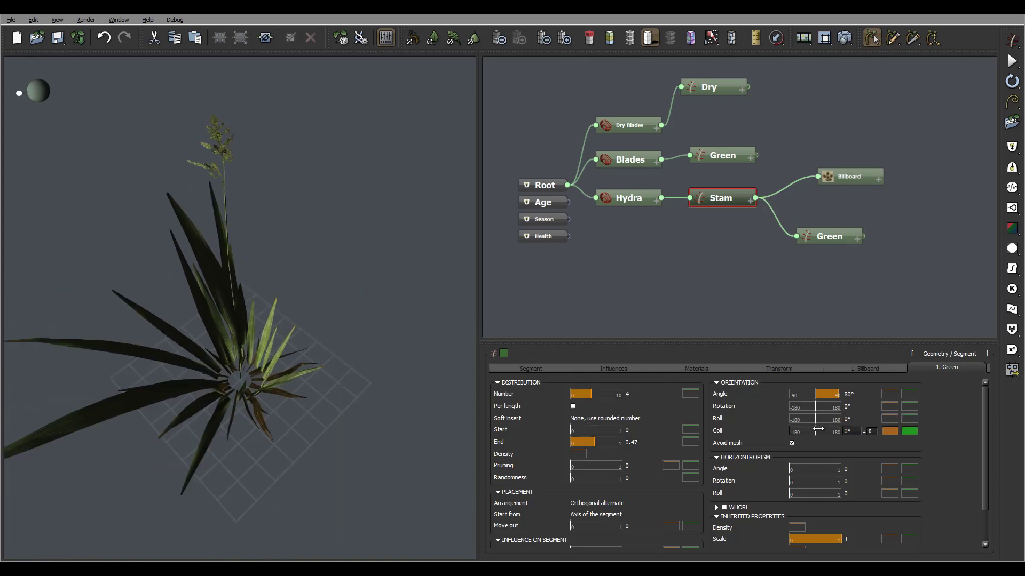
# - Set the coil of the Green leaves on Stam to 121°
pyautogui.moveTo(822, 431); pyautogui.dragTo(836, 427)
pyautogui.moveTo(363, 309); pyautogui.dragTo(246, 418)
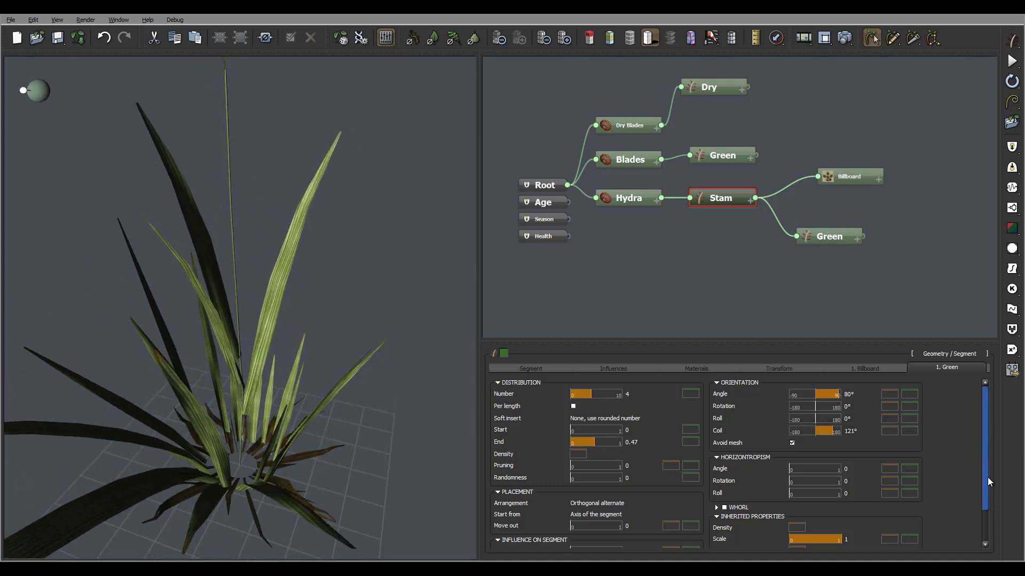
pyautogui.scroll(-2, 988, 478)
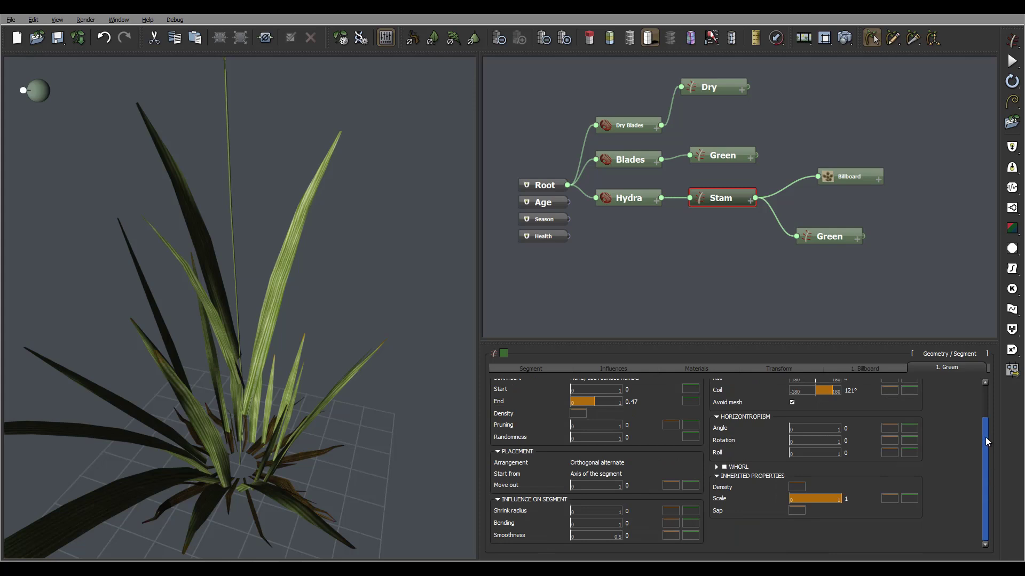
pyautogui.scroll(2, 983, 418)
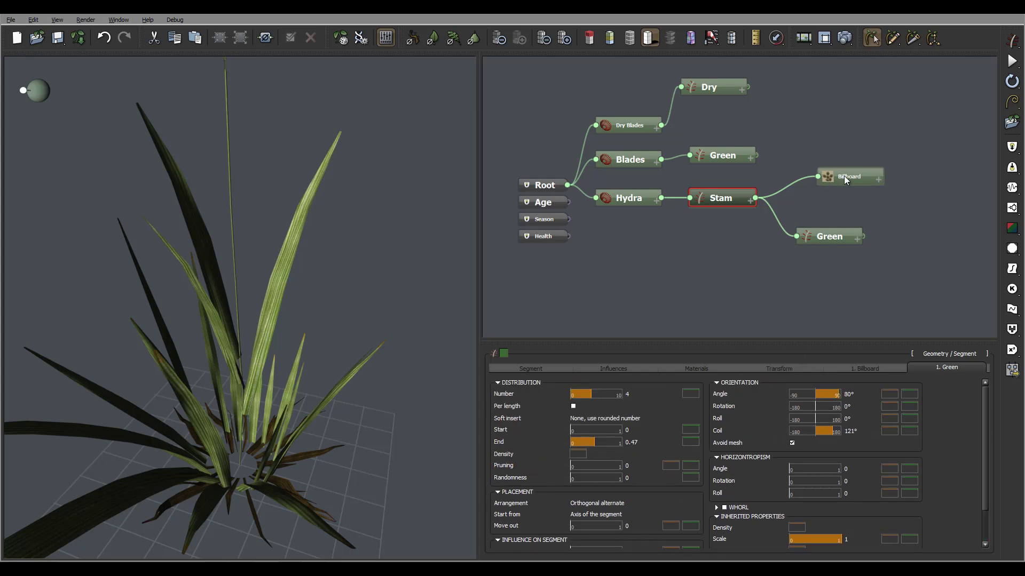
# - Enable blending with parent on the Green segment under Stam and set its length to 3 with a variation of 2
pyautogui.click(841, 234)
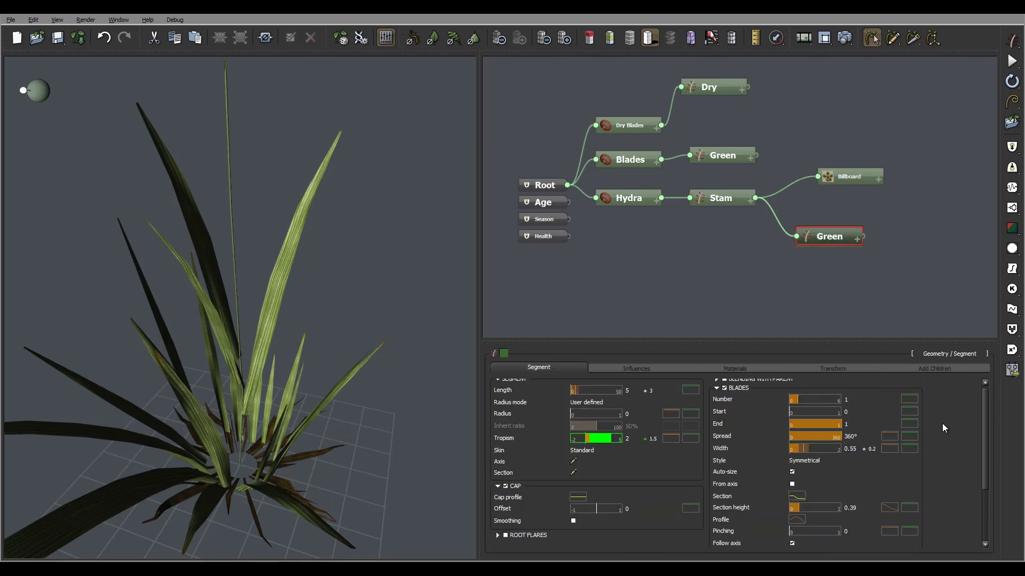
pyautogui.scroll(1, 985, 420)
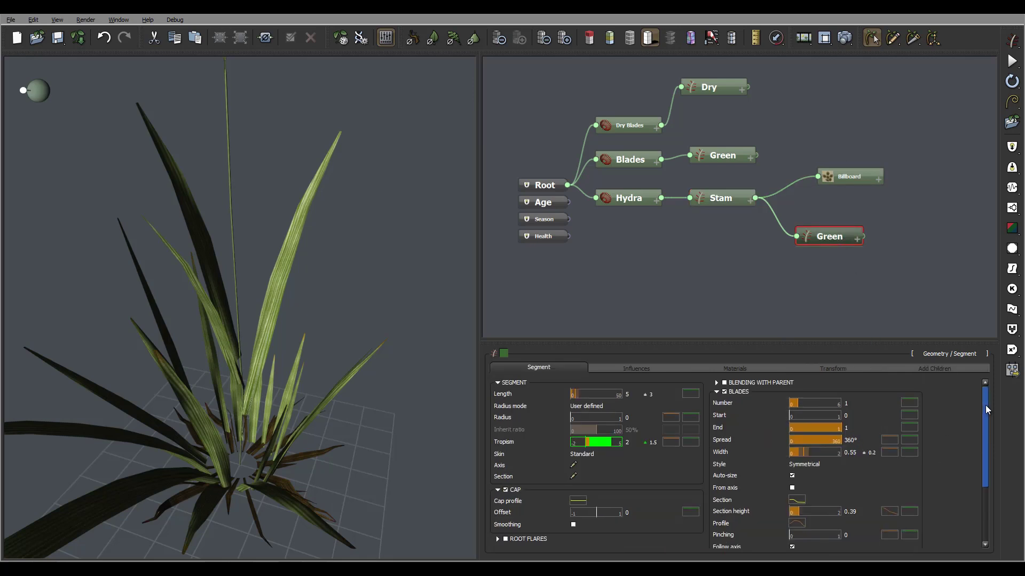
pyautogui.click(724, 383)
pyautogui.moveTo(342, 376); pyautogui.dragTo(249, 394, button='middle')
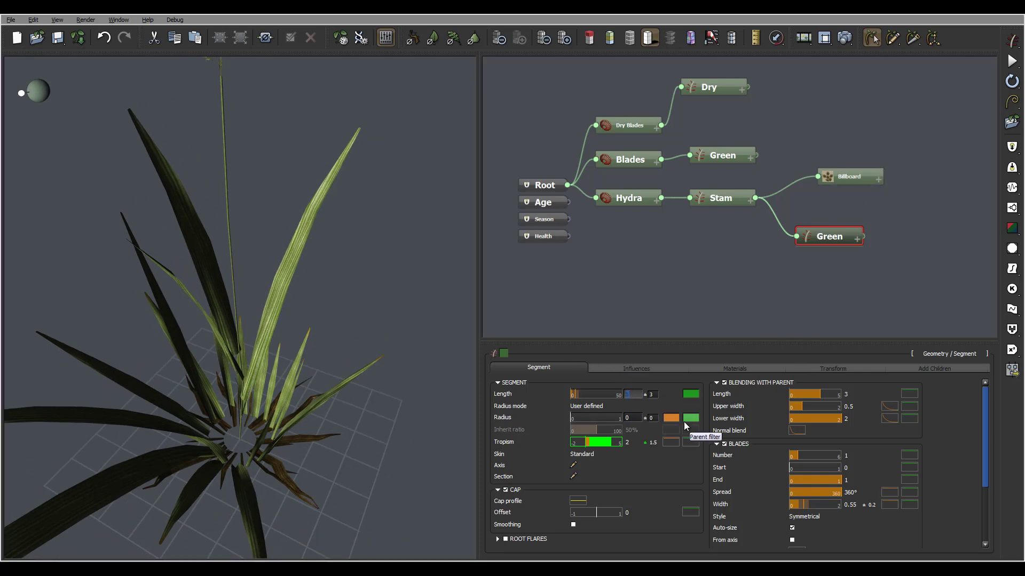
pyautogui.doubleClick(656, 394)
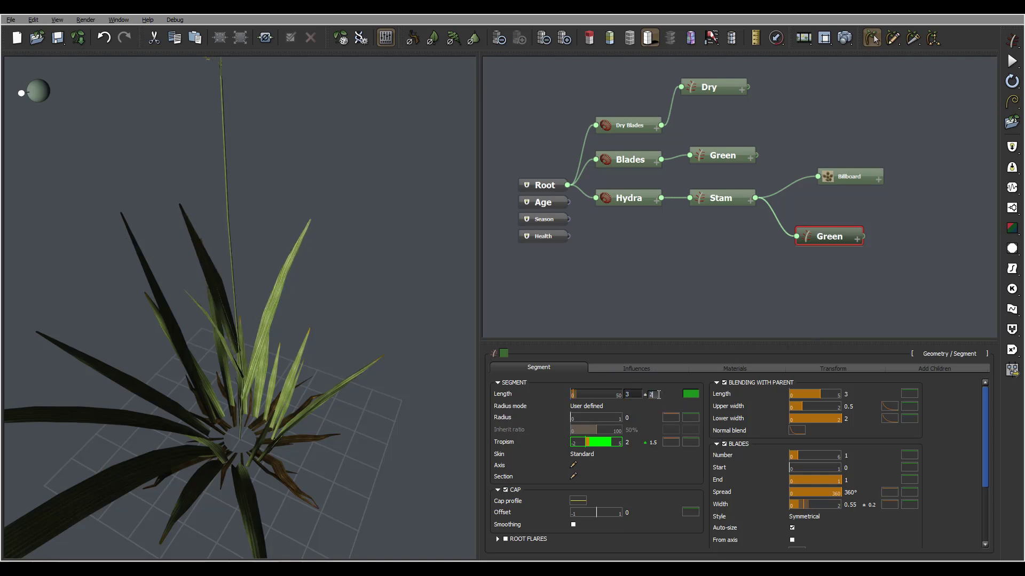
pyautogui.moveTo(316, 317); pyautogui.dragTo(262, 470, button='right')
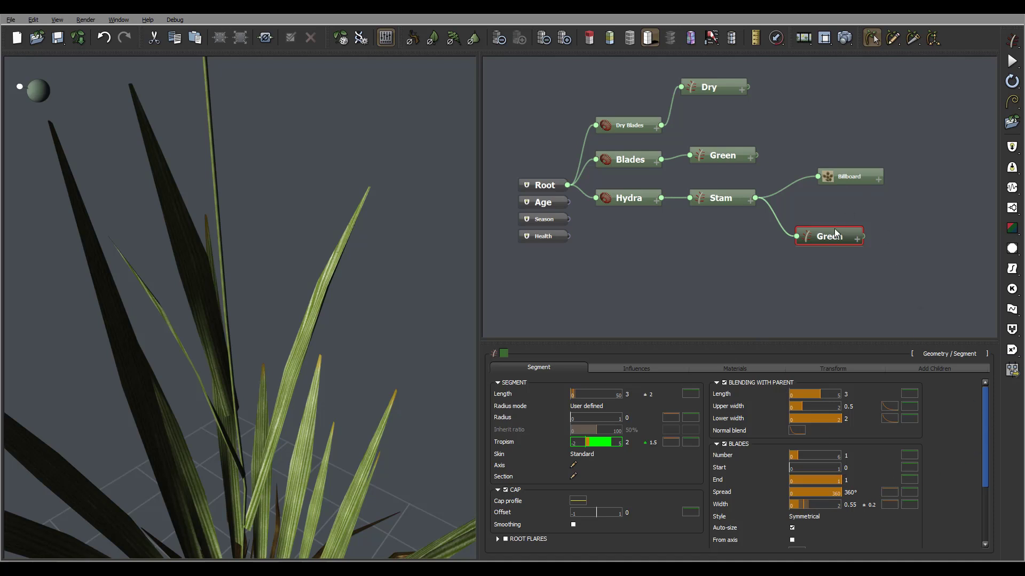
# - Lower the first keypoint of the stem leaves' blade profile curve to about 0.017 and accept the curve
pyautogui.click(648, 368)
pyautogui.click(544, 367)
pyautogui.moveTo(983, 517); pyautogui.dragTo(985, 488)
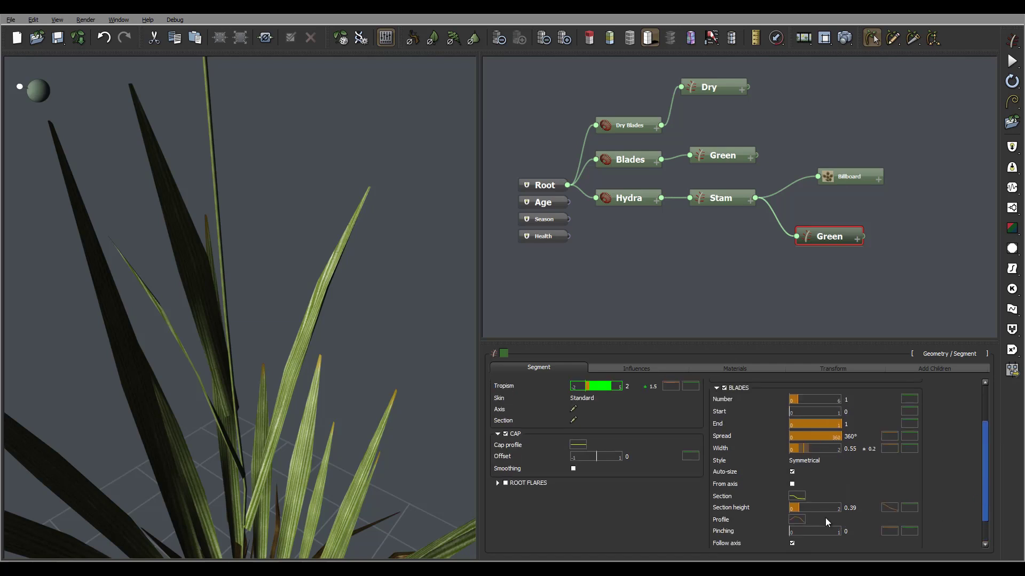
pyautogui.click(800, 519)
pyautogui.moveTo(658, 396); pyautogui.dragTo(755, 376, button='middle')
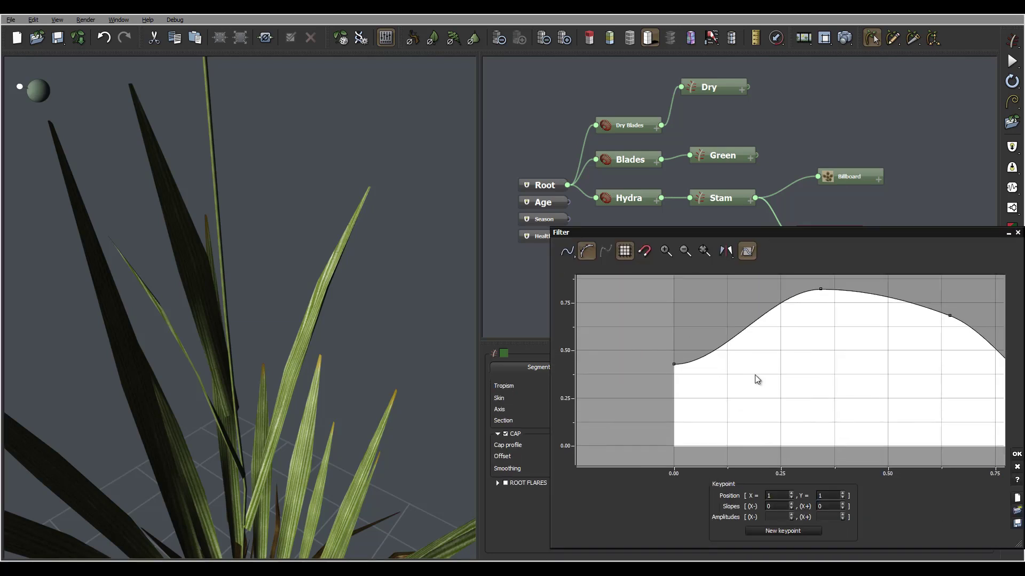
pyautogui.moveTo(674, 367); pyautogui.dragTo(661, 443)
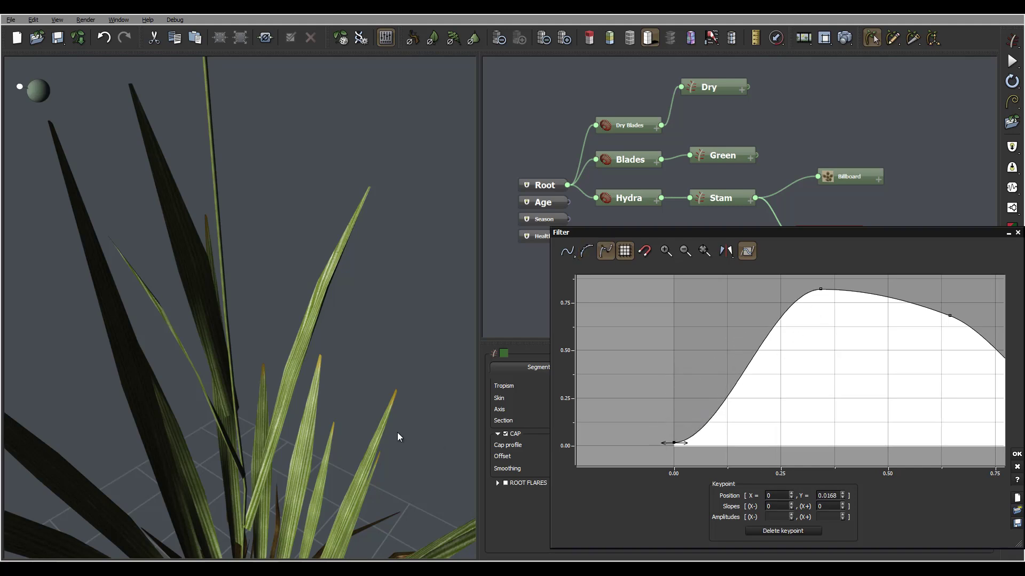
pyautogui.moveTo(398, 434); pyautogui.dragTo(402, 414)
pyautogui.click(1016, 454)
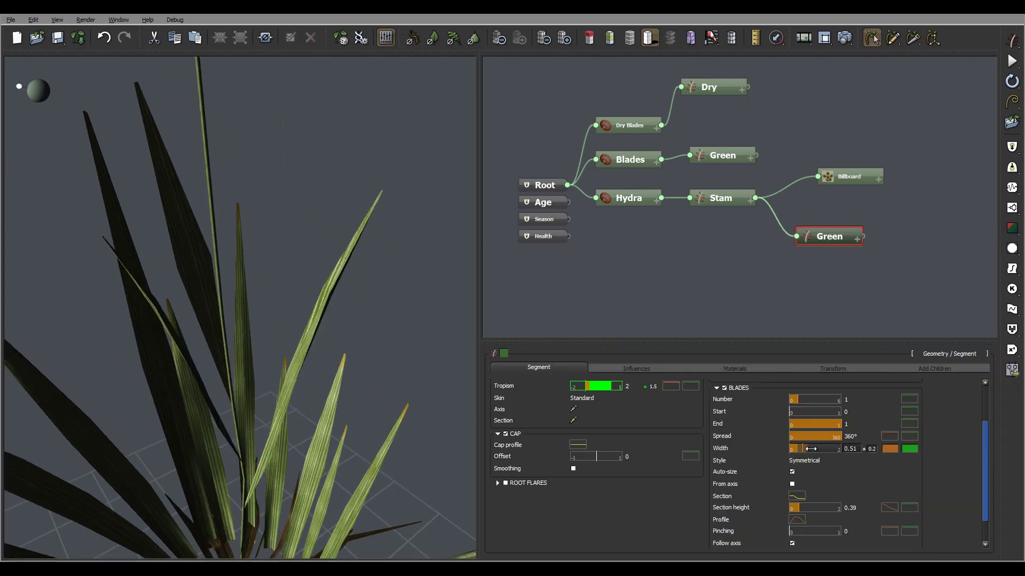
# - Set the blade width of the Green segment under Stam to 0.33
pyautogui.moveTo(810, 449); pyautogui.dragTo(809, 449)
pyautogui.moveTo(278, 373); pyautogui.dragTo(356, 333)
pyautogui.scroll(-8, 352, 335)
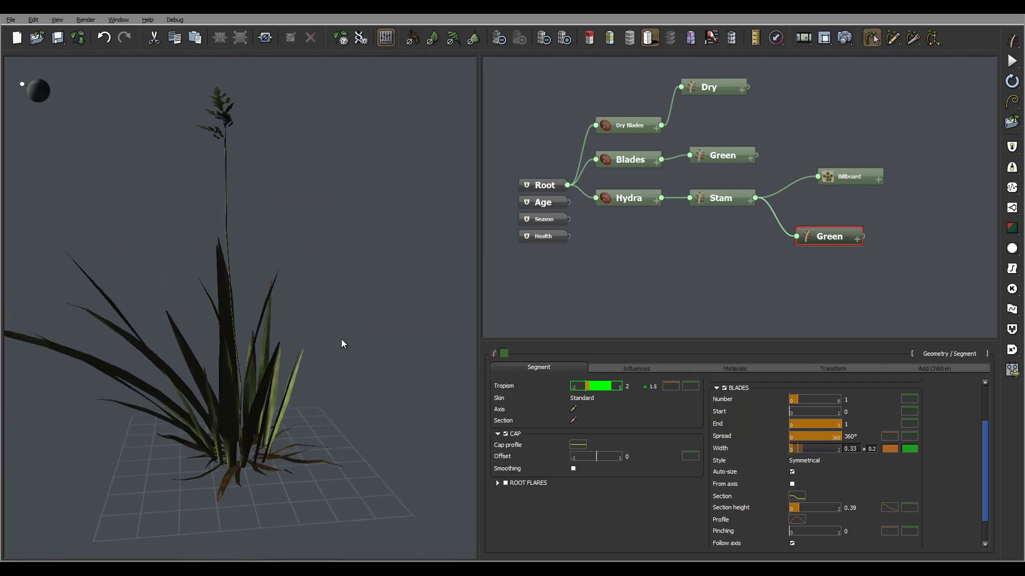
pyautogui.moveTo(342, 338); pyautogui.dragTo(203, 366, button='middle')
pyautogui.moveTo(202, 365); pyautogui.dragTo(253, 344)
pyautogui.moveTo(222, 122); pyautogui.dragTo(331, 299)
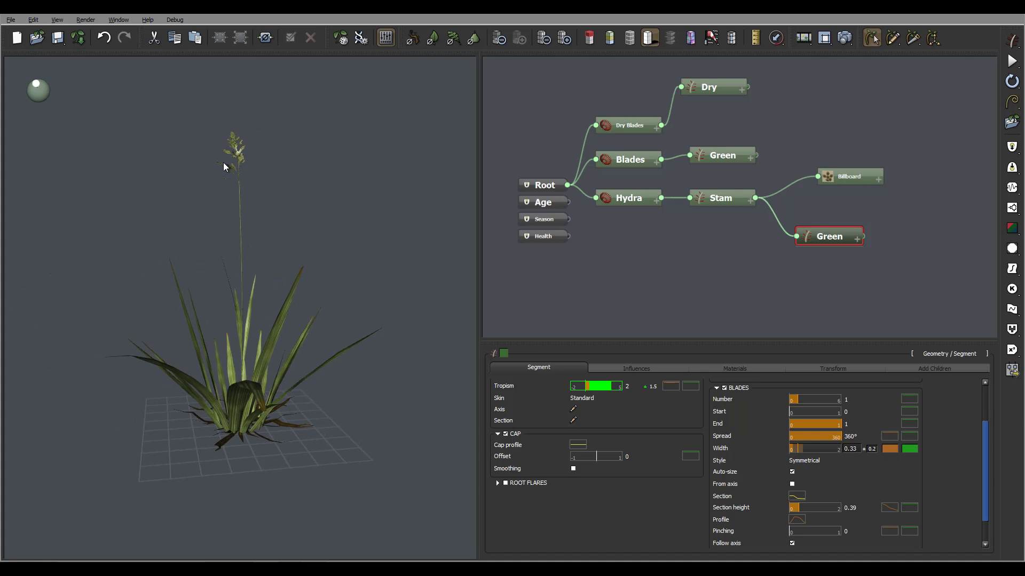
pyautogui.moveTo(285, 210); pyautogui.dragTo(279, 236)
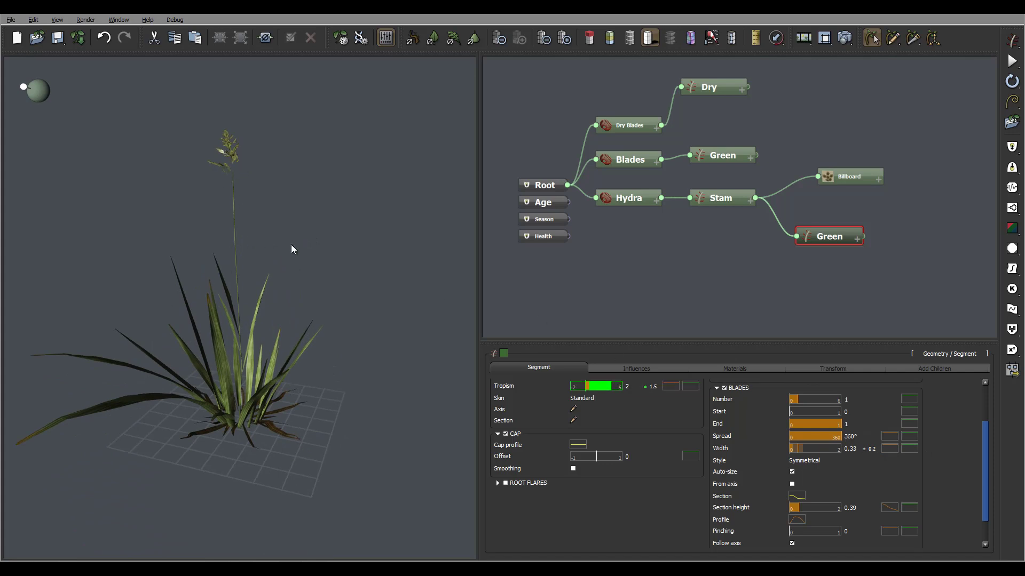
# - Set the length of the Dry segment to 3 with a variation of 2
pyautogui.moveTo(292, 248); pyautogui.dragTo(233, 384)
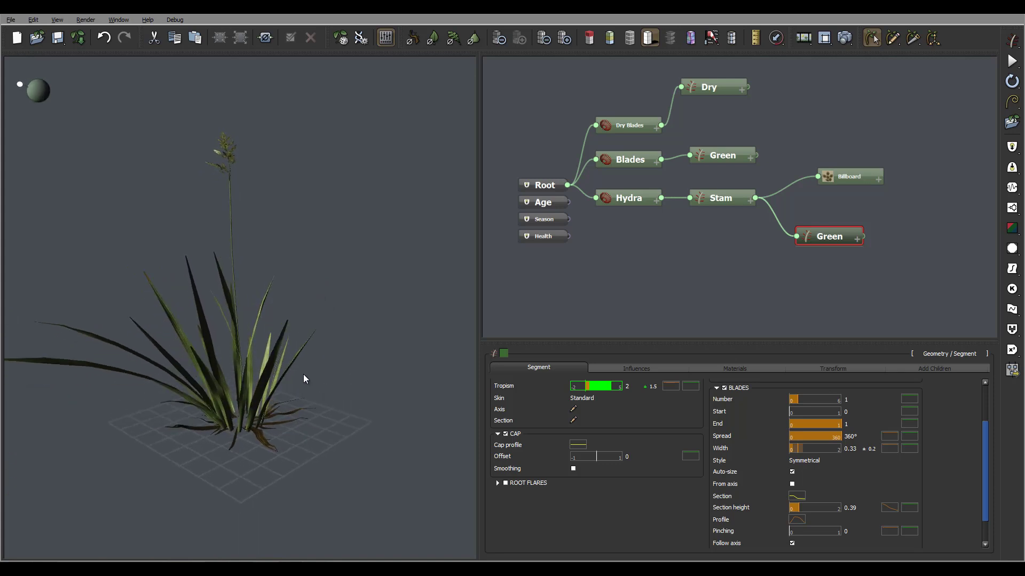
pyautogui.click(735, 88)
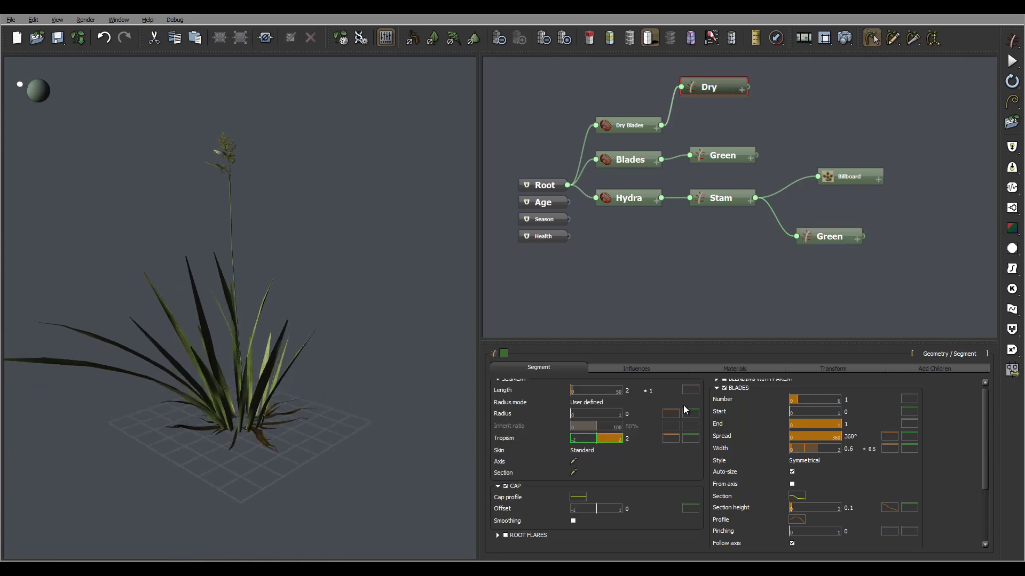
pyautogui.doubleClick(638, 393)
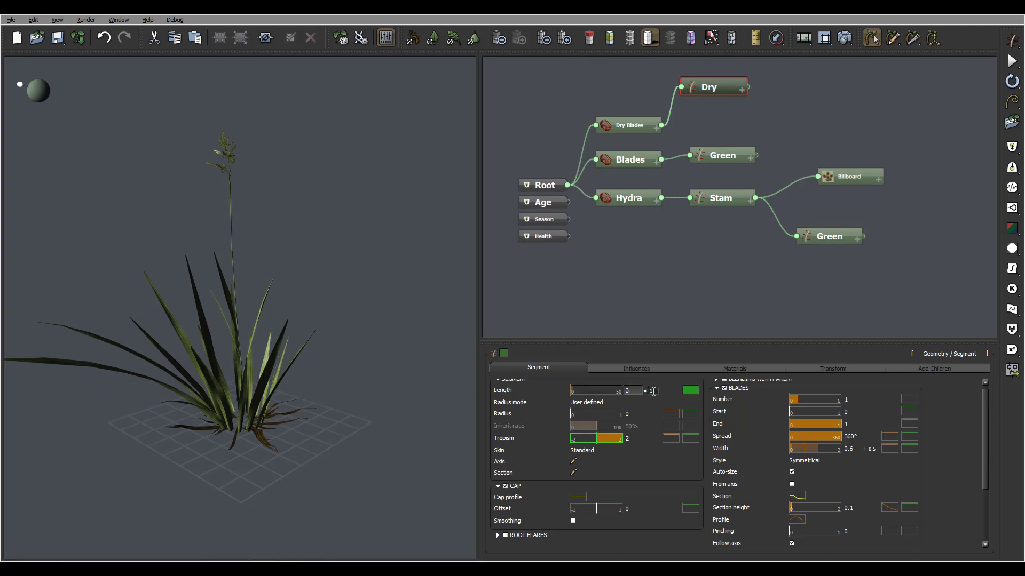
pyautogui.doubleClick(653, 391)
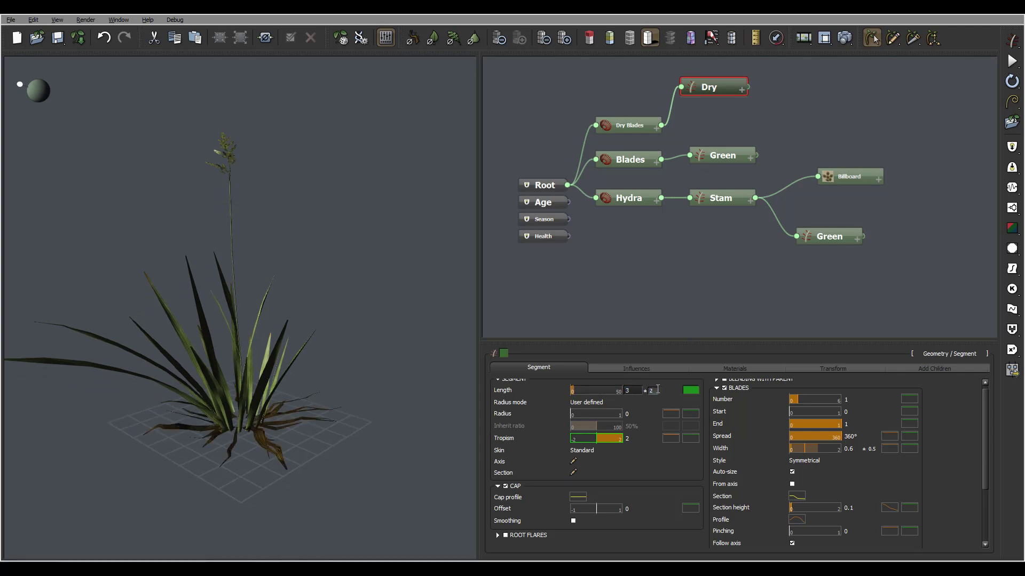
pyautogui.write('2')
pyautogui.press('Return')
pyautogui.moveTo(302, 360); pyautogui.dragTo(289, 321)
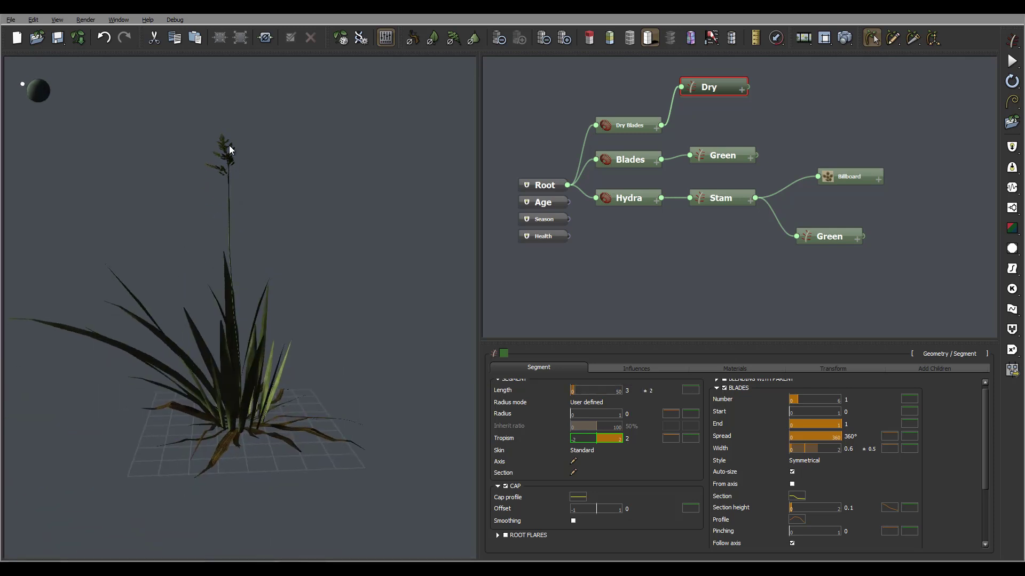
pyautogui.moveTo(226, 161); pyautogui.dragTo(273, 164)
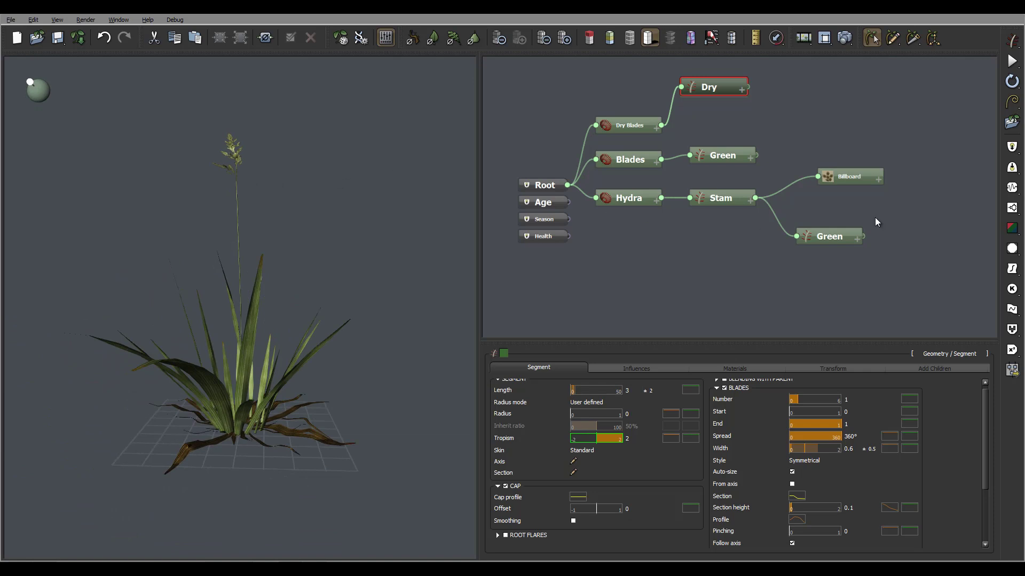
# - Move the Billboard node higher in the graph and add a Random children control node in the space between it and the stem's Green node
pyautogui.moveTo(849, 217); pyautogui.dragTo(733, 243, button='middle')
pyautogui.moveTo(750, 202); pyautogui.dragTo(741, 116)
pyautogui.click(723, 187)
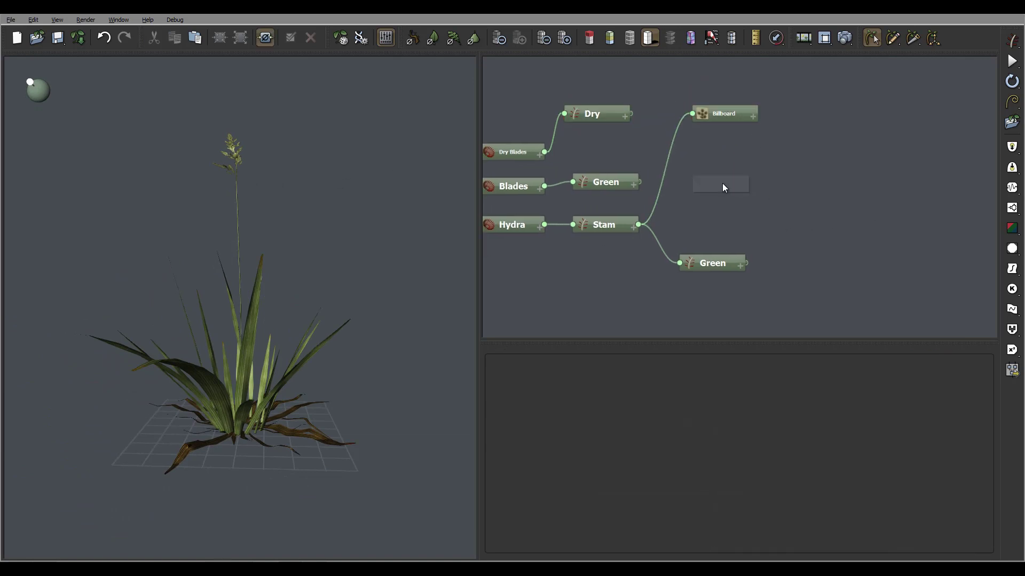
pyautogui.rightClick(724, 187)
pyautogui.moveTo(787, 191)
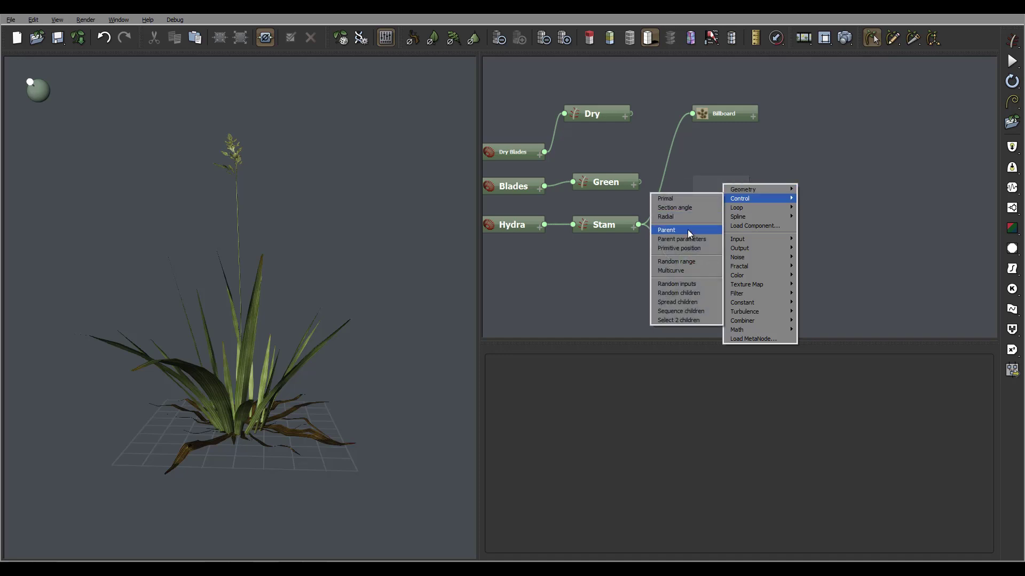
pyautogui.click(711, 297)
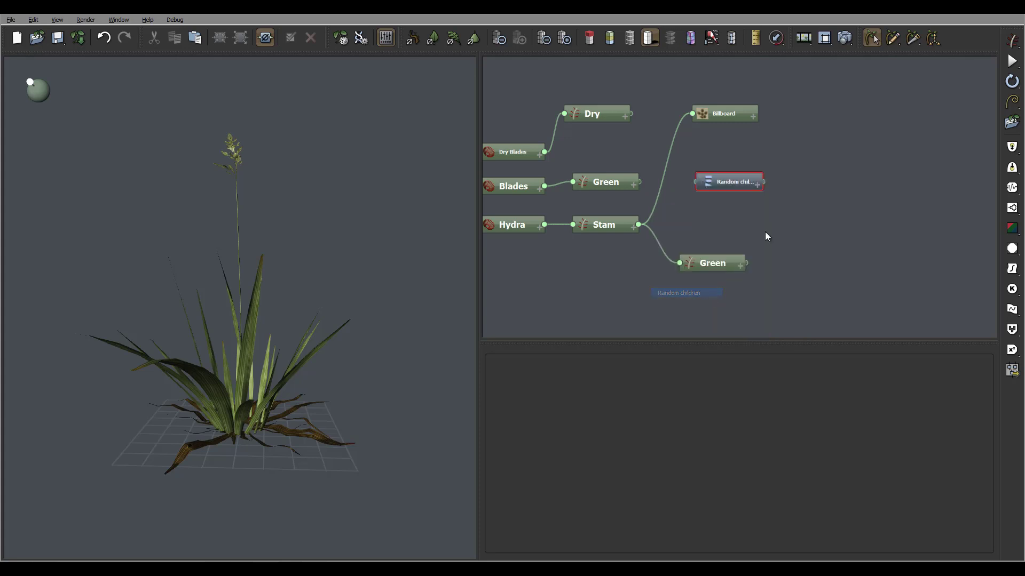
pyautogui.click(704, 187)
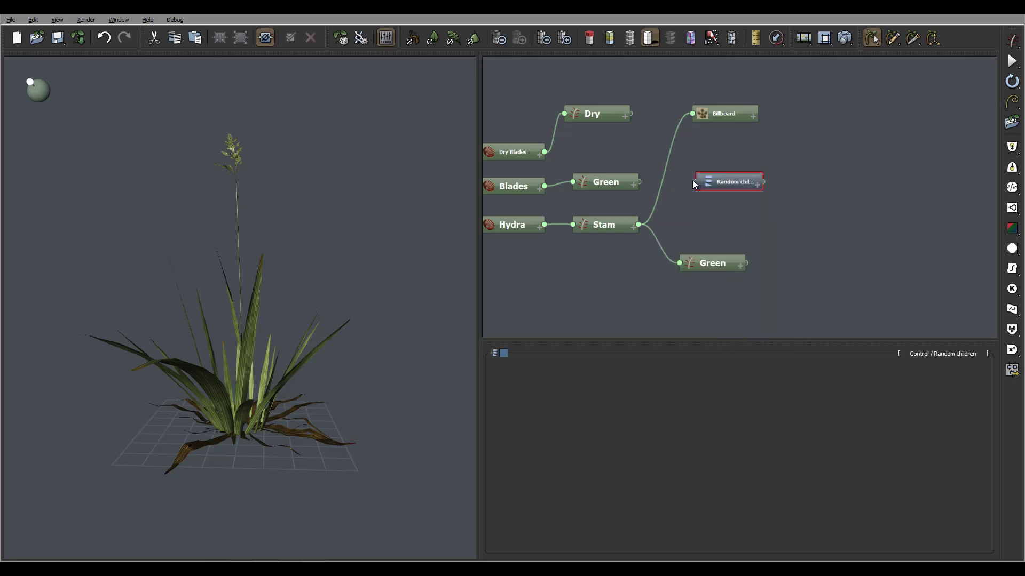
# - Delete the link between Stam and Billboard and attach the Random children node to Stam's Billboard output instead
pyautogui.click(671, 154)
pyautogui.press('Delete')
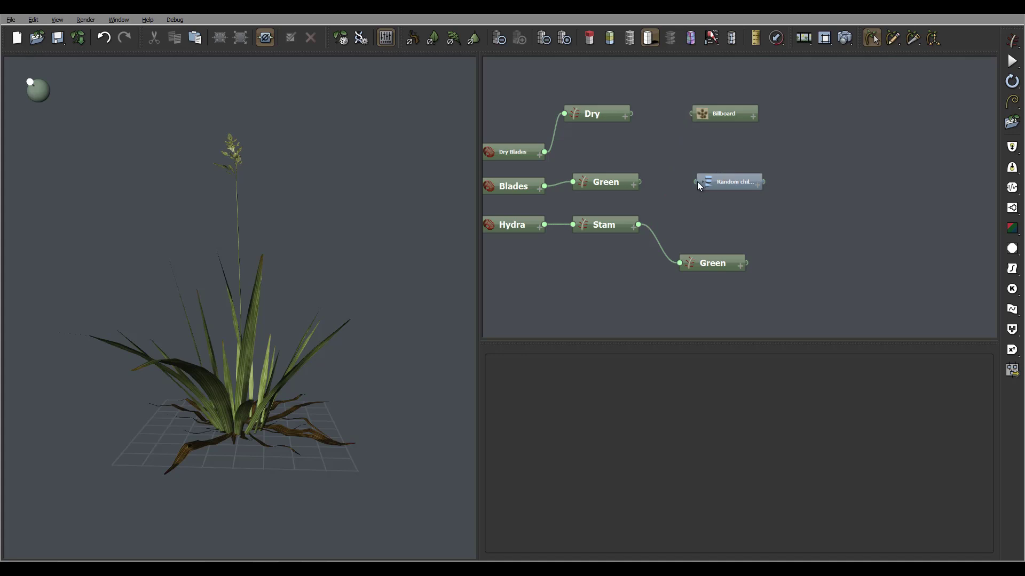
pyautogui.moveTo(697, 182); pyautogui.dragTo(640, 226)
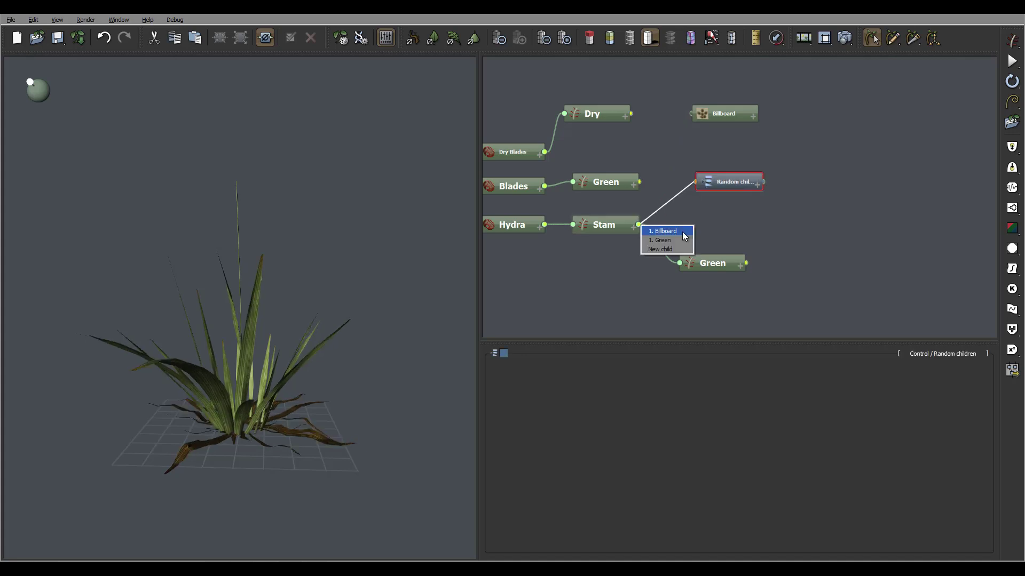
pyautogui.click(682, 230)
# - Connect the Billboard node to the output of the Random children node and check the latter's presence settings
pyautogui.moveTo(723, 113)
pyautogui.mouseDown()
pyautogui.moveTo(895, 113)
pyautogui.moveTo(876, 133)
pyautogui.moveTo(782, 157)
pyautogui.moveTo(764, 182)
pyautogui.mouseUp()
pyautogui.click(791, 197)
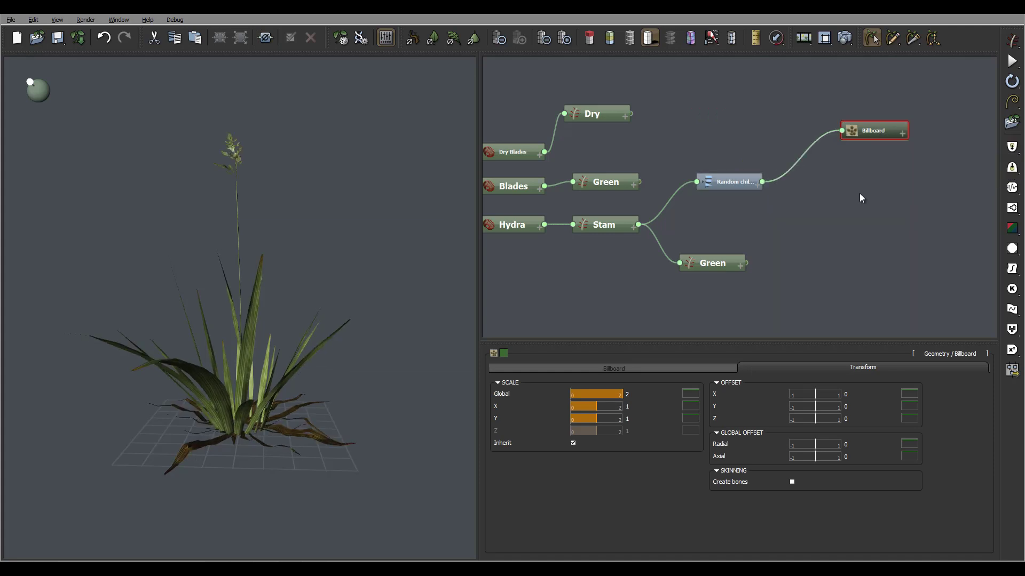
pyautogui.click(744, 178)
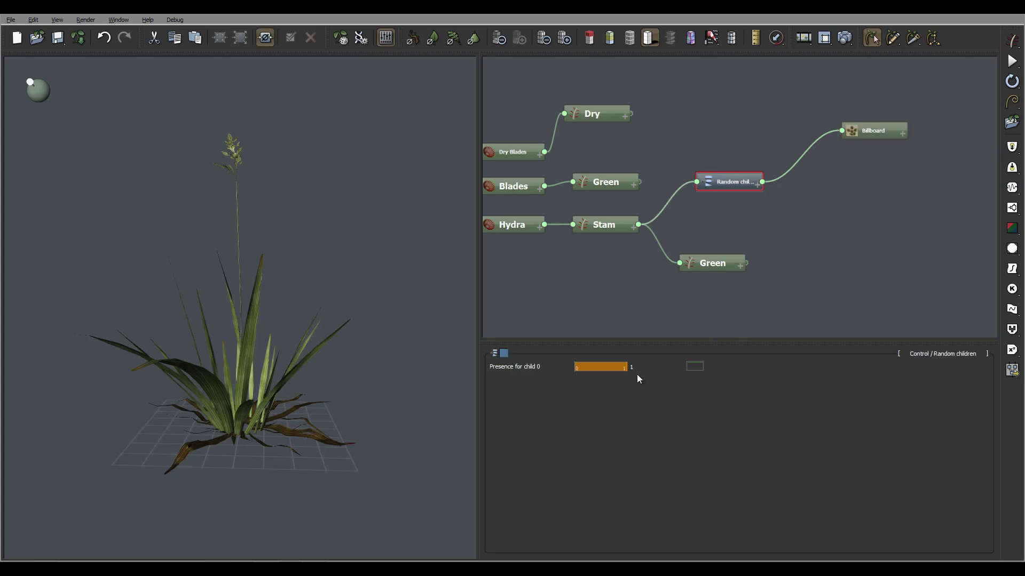
# - Duplicate the Billboard node, remove the copy's link to Random children, and place the copy below the original
pyautogui.click(886, 134)
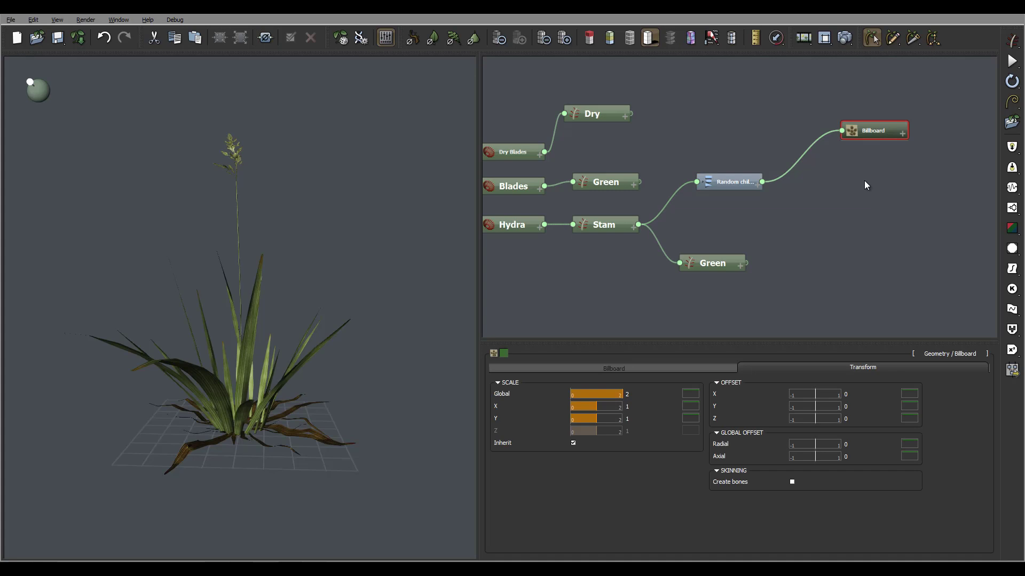
pyautogui.hotkey('ctrl', 'v')
pyautogui.moveTo(803, 129); pyautogui.dragTo(914, 176)
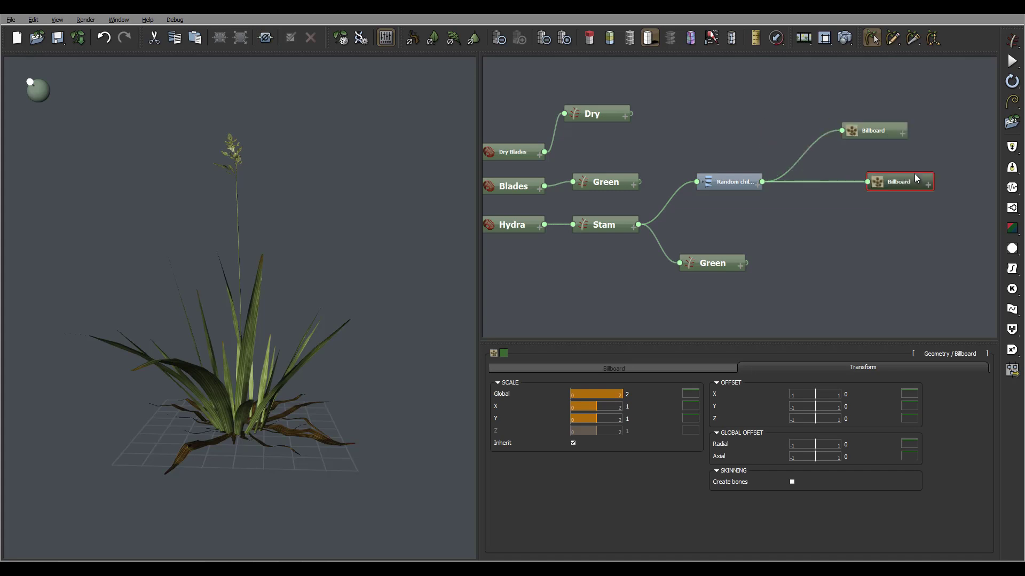
pyautogui.click(831, 181)
pyautogui.press('Delete')
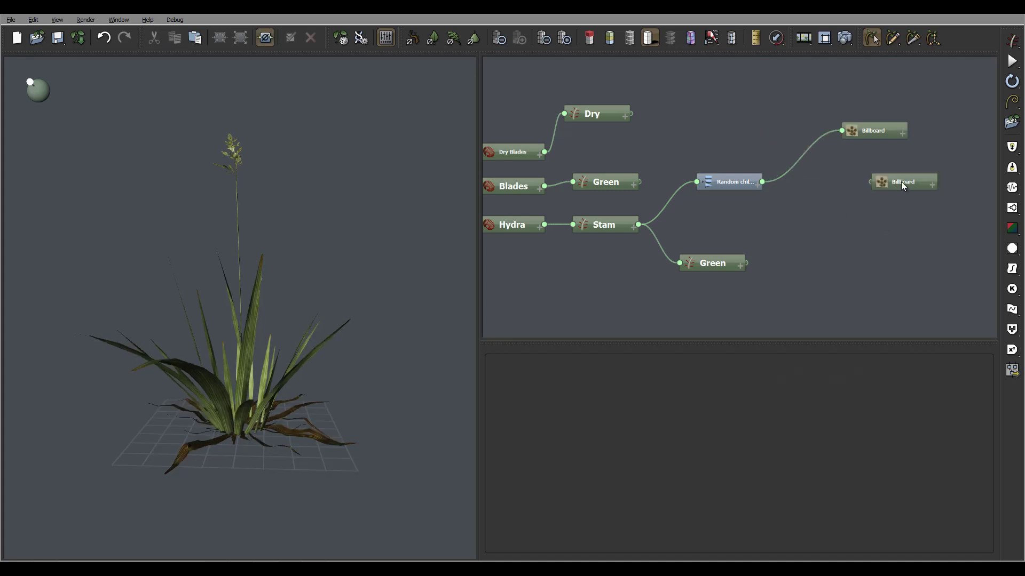
pyautogui.moveTo(913, 181); pyautogui.dragTo(892, 173)
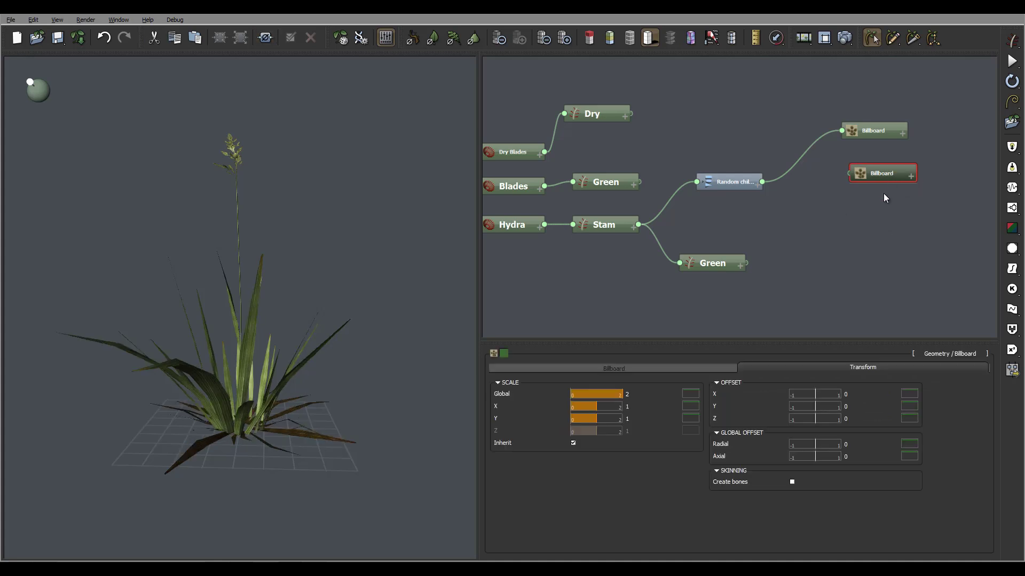
# - Paste two more Billboard copies and line up all four Billboard nodes in a column
pyautogui.hotkey('ctrl', 'v')
pyautogui.moveTo(821, 175); pyautogui.dragTo(892, 199)
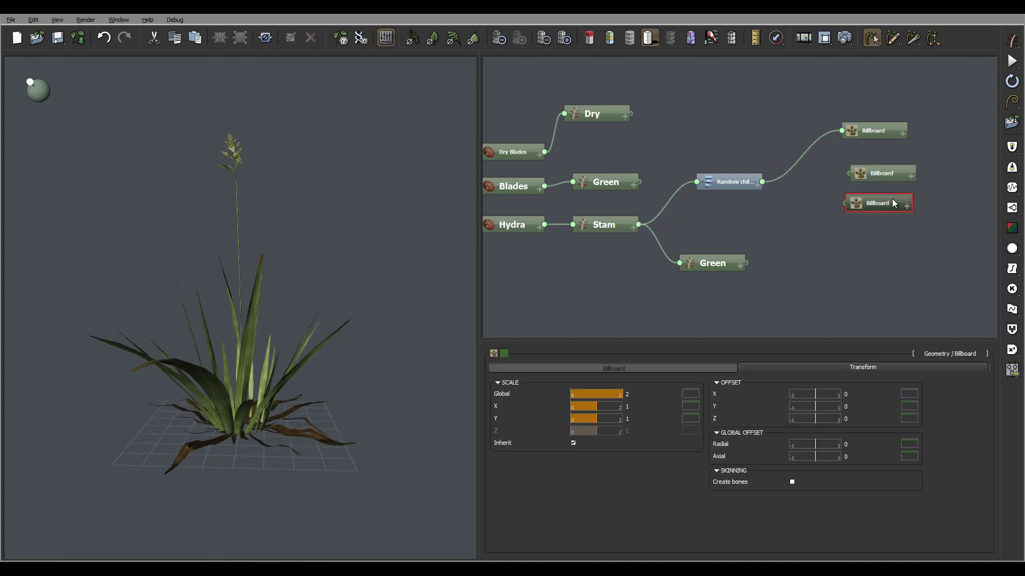
pyautogui.hotkey('ctrl', 'v')
pyautogui.moveTo(813, 176); pyautogui.dragTo(885, 245)
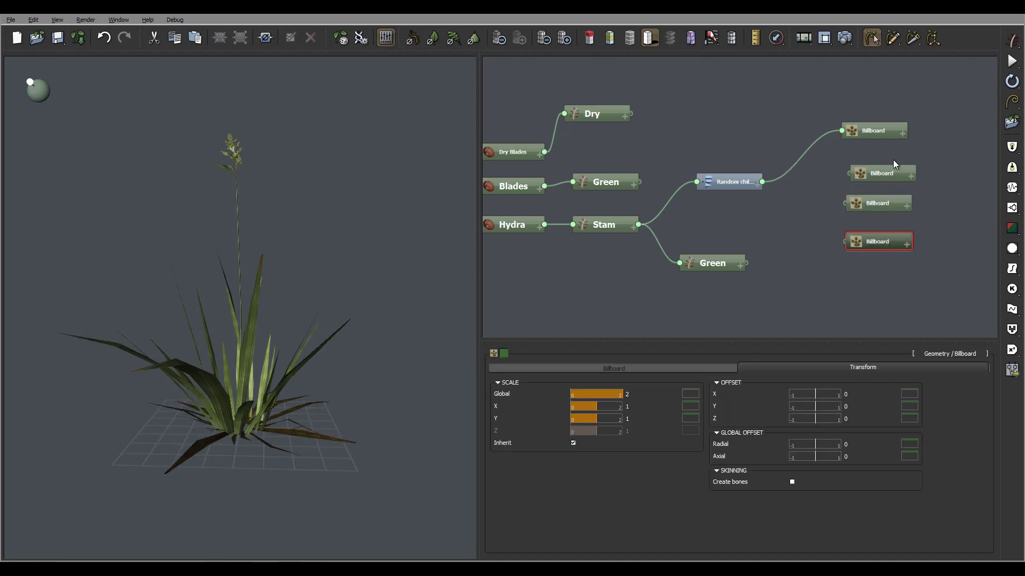
pyautogui.moveTo(867, 130)
pyautogui.mouseDown()
pyautogui.moveTo(892, 135)
pyautogui.moveTo(882, 135)
pyautogui.mouseUp()
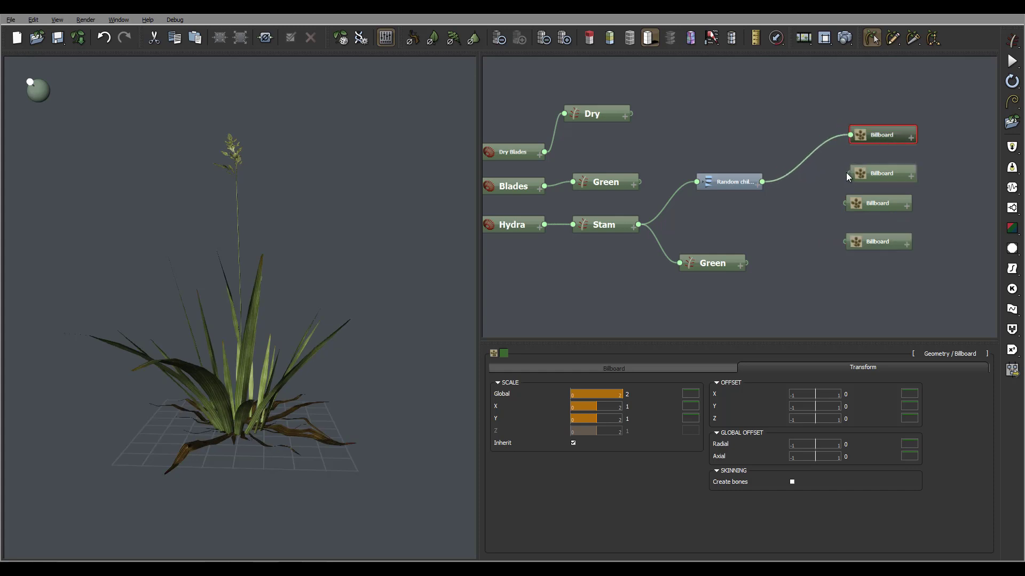
# - Connect the three unlinked Billboard copies to the Random children node, each as a new child
pyautogui.moveTo(849, 173); pyautogui.dragTo(759, 182)
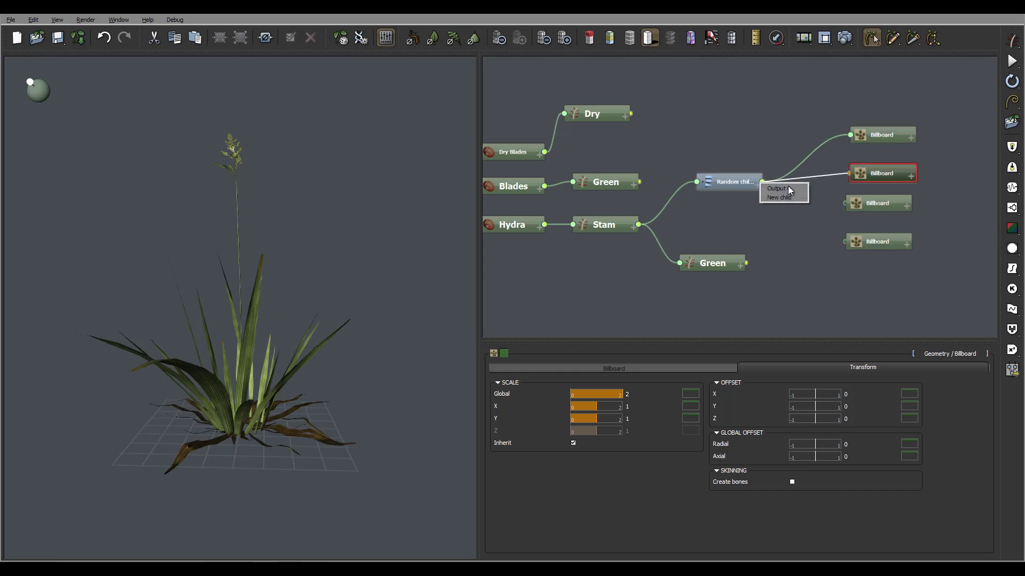
pyautogui.click(782, 198)
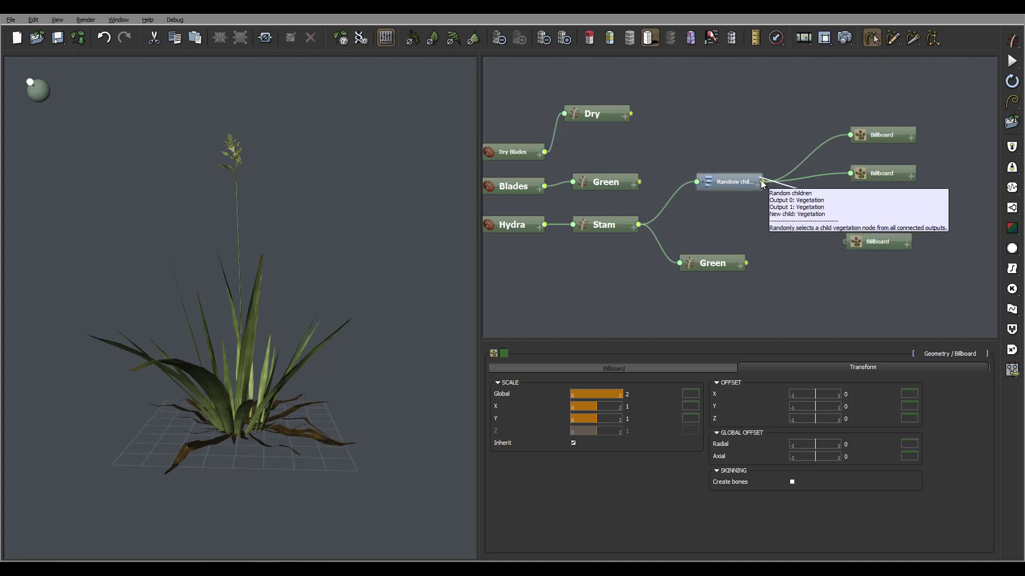
pyautogui.moveTo(763, 182); pyautogui.dragTo(845, 241)
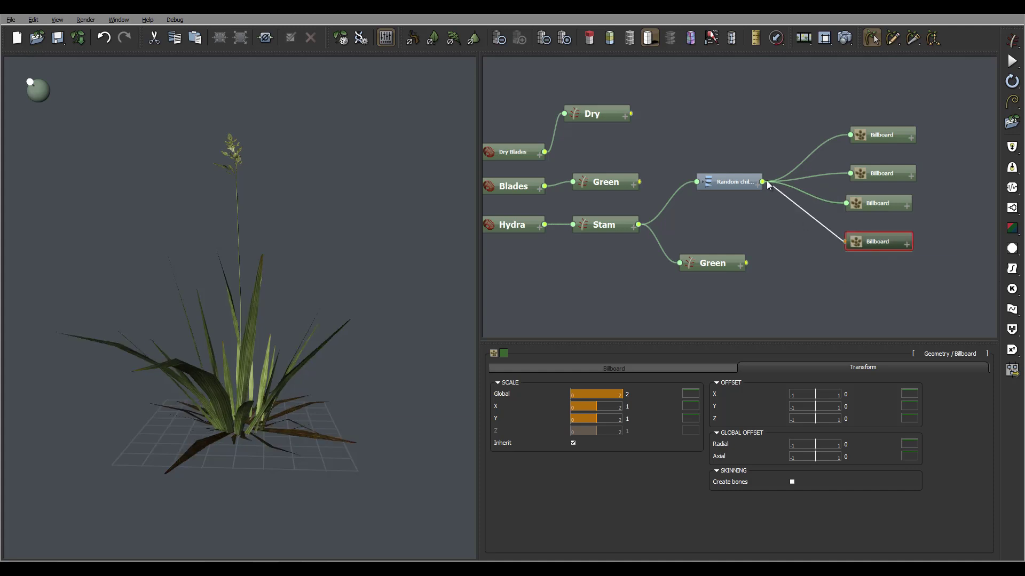
pyautogui.moveTo(763, 182); pyautogui.dragTo(763, 182)
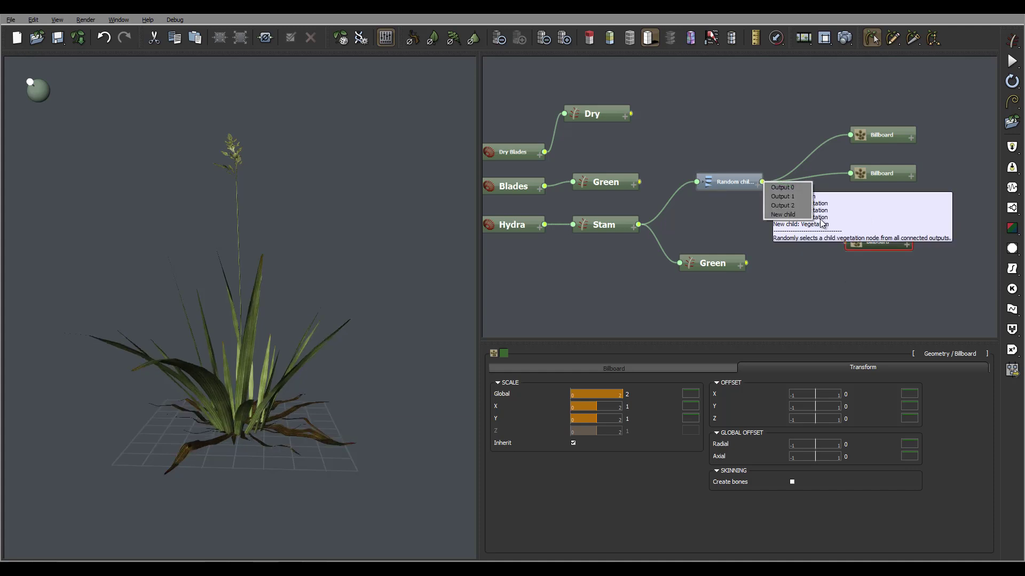
pyautogui.click(789, 216)
pyautogui.click(729, 176)
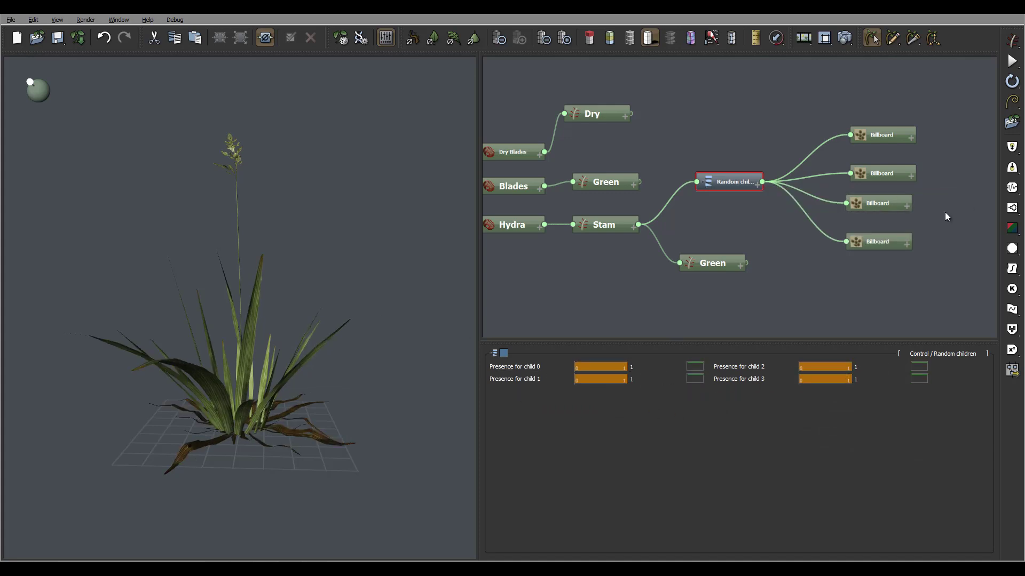
# - Load seed2-b.png as the color picture of the second Billboard's material in the Leaf Editor and accept it
pyautogui.moveTo(945, 212); pyautogui.dragTo(857, 223, button='middle')
pyautogui.click(795, 152)
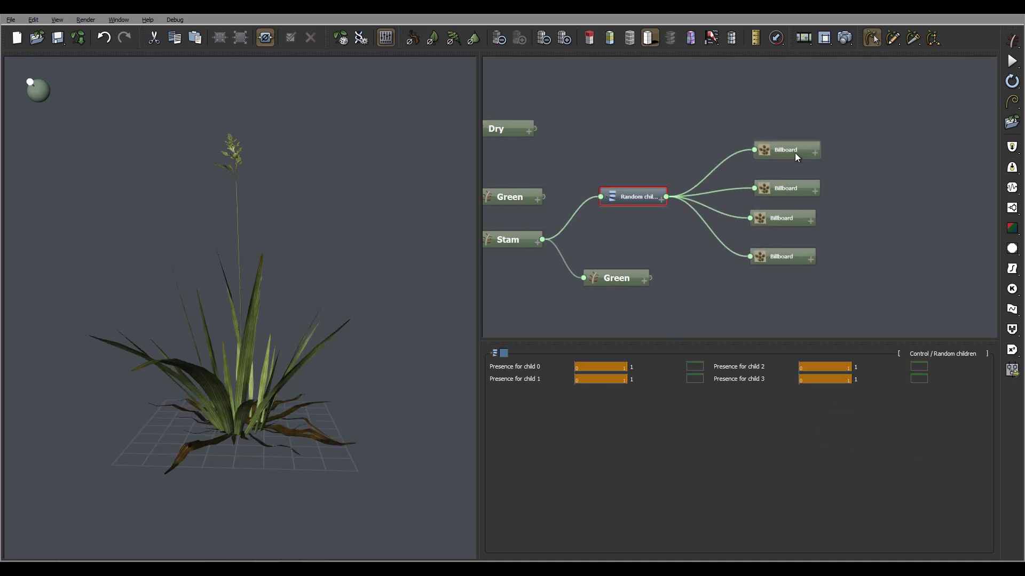
pyautogui.click(788, 188)
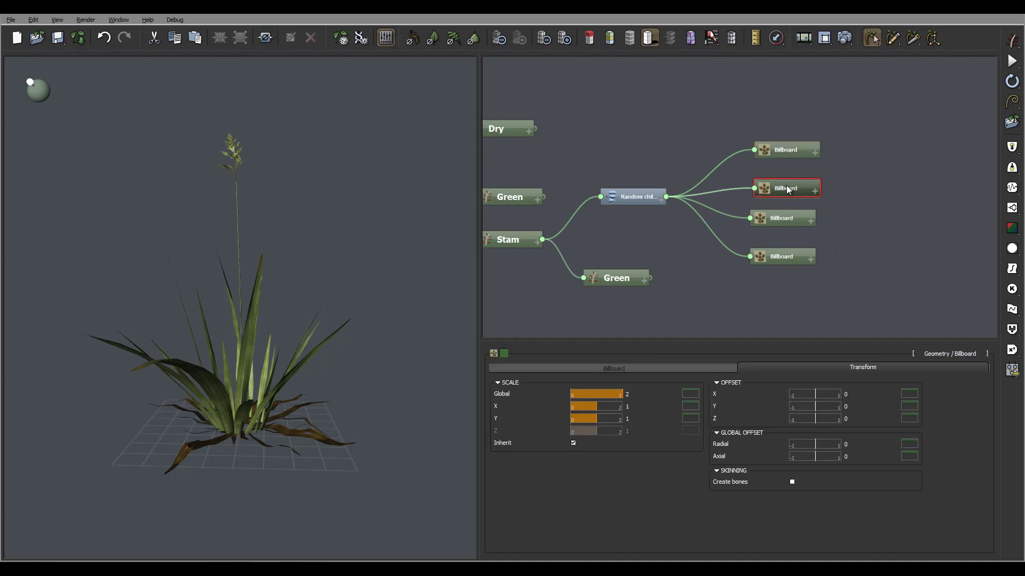
pyautogui.click(638, 365)
pyautogui.click(640, 438)
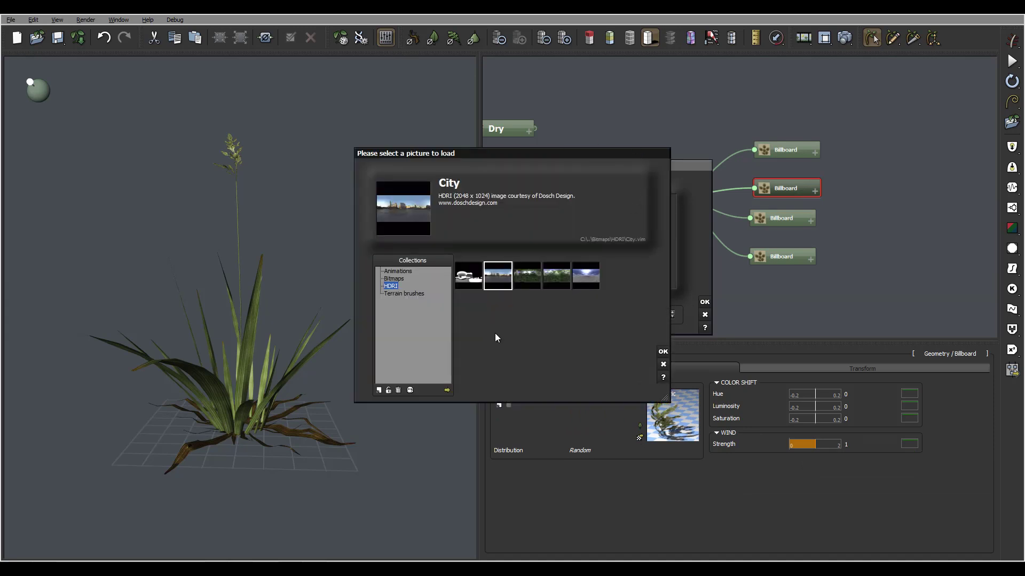
pyautogui.click(447, 390)
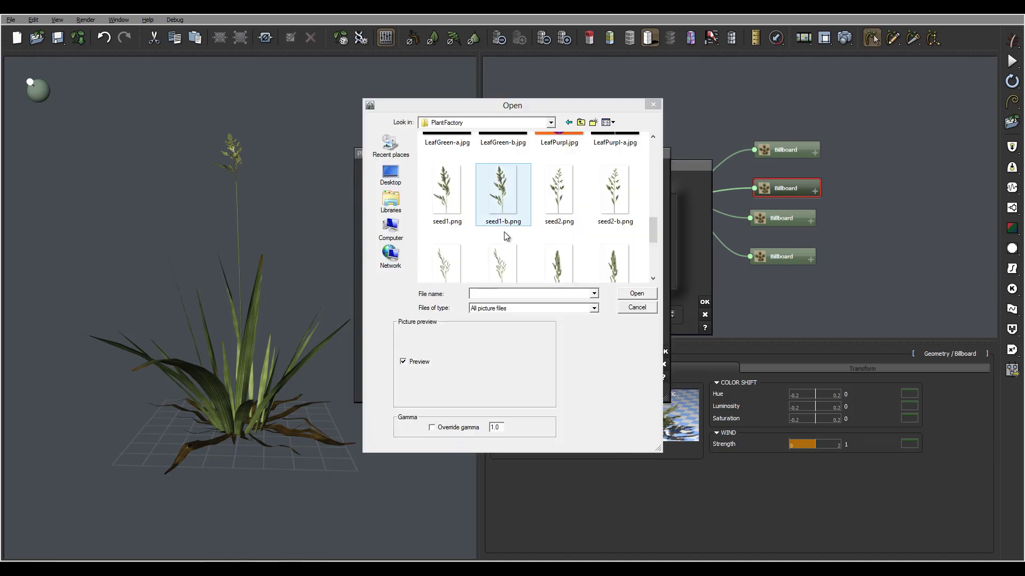
pyautogui.click(623, 201)
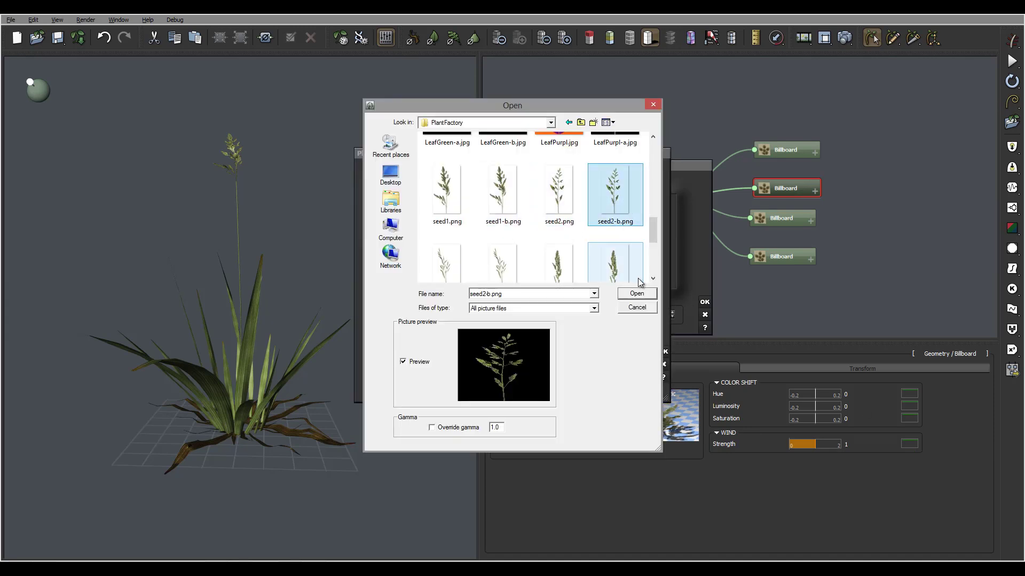
pyautogui.click(636, 294)
pyautogui.click(754, 298)
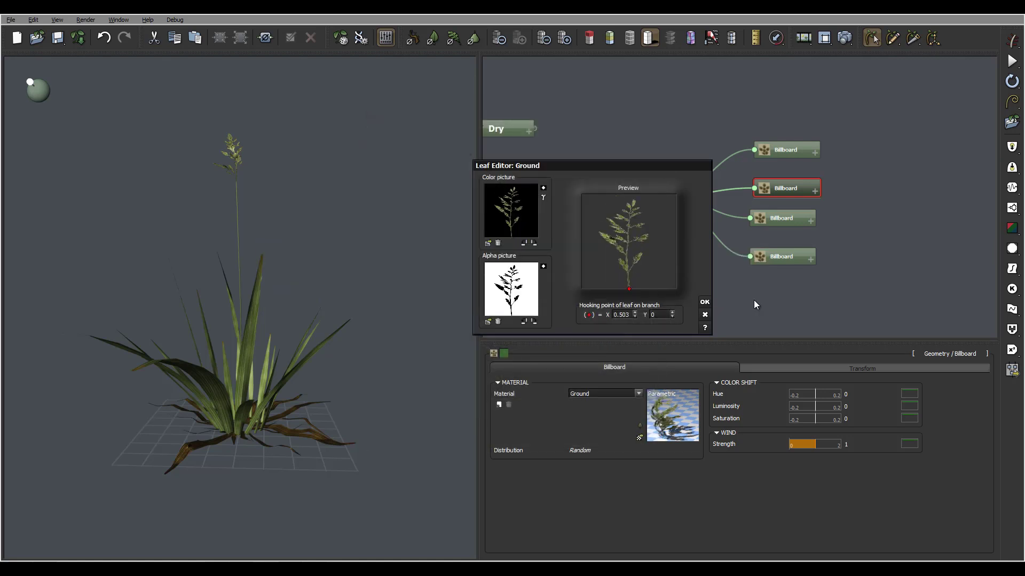
pyautogui.press('Return')
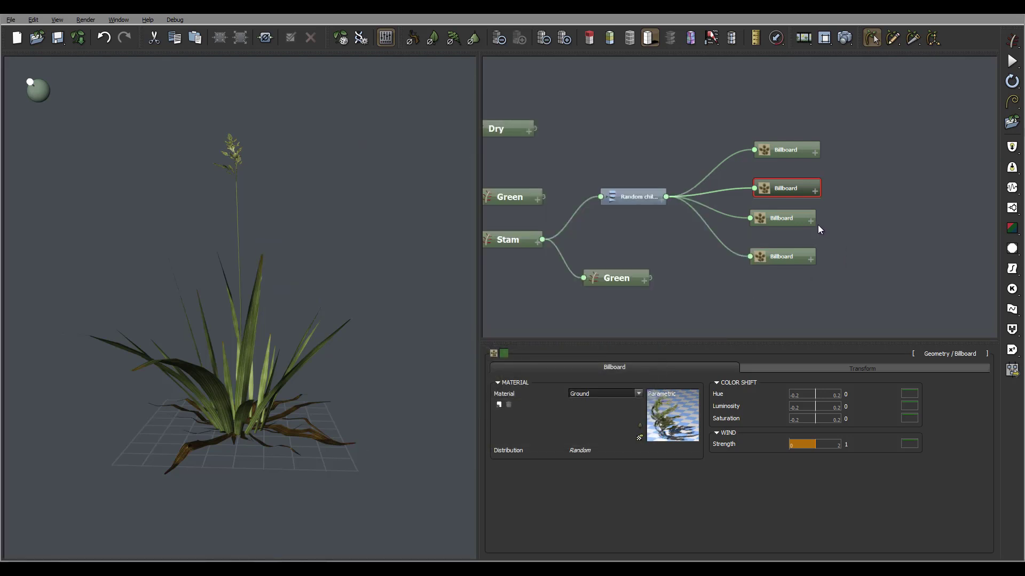
# - Load seed3-b.png as the color picture of the third Billboard's material in the Leaf Editor and accept it
pyautogui.click(784, 219)
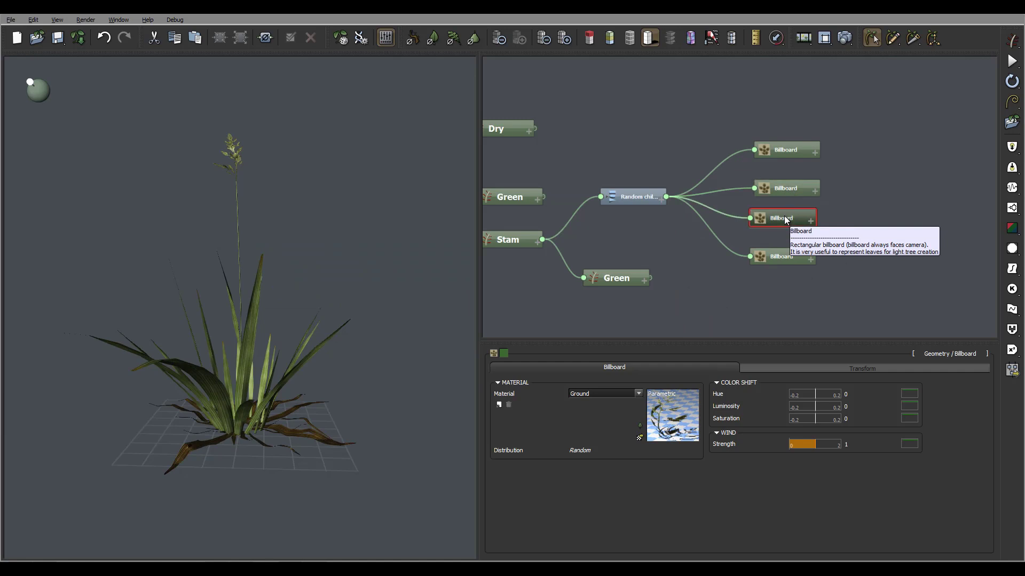
pyautogui.click(649, 369)
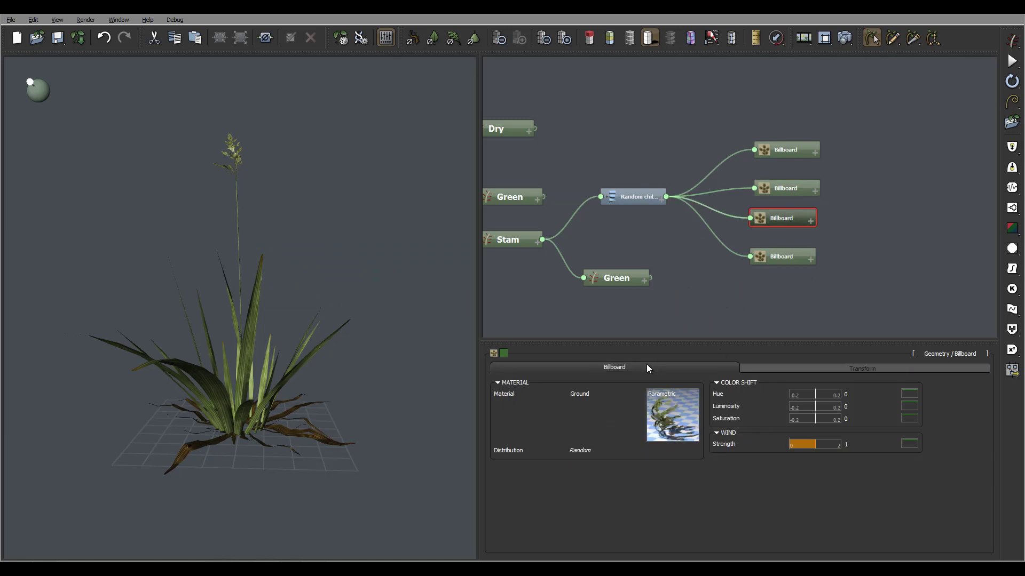
pyautogui.click(639, 438)
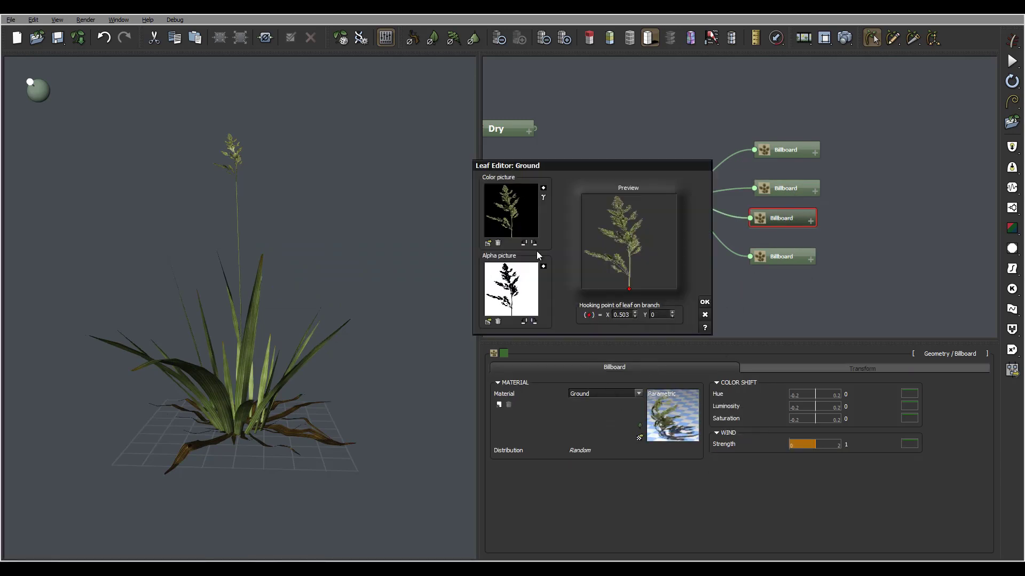
pyautogui.click(488, 243)
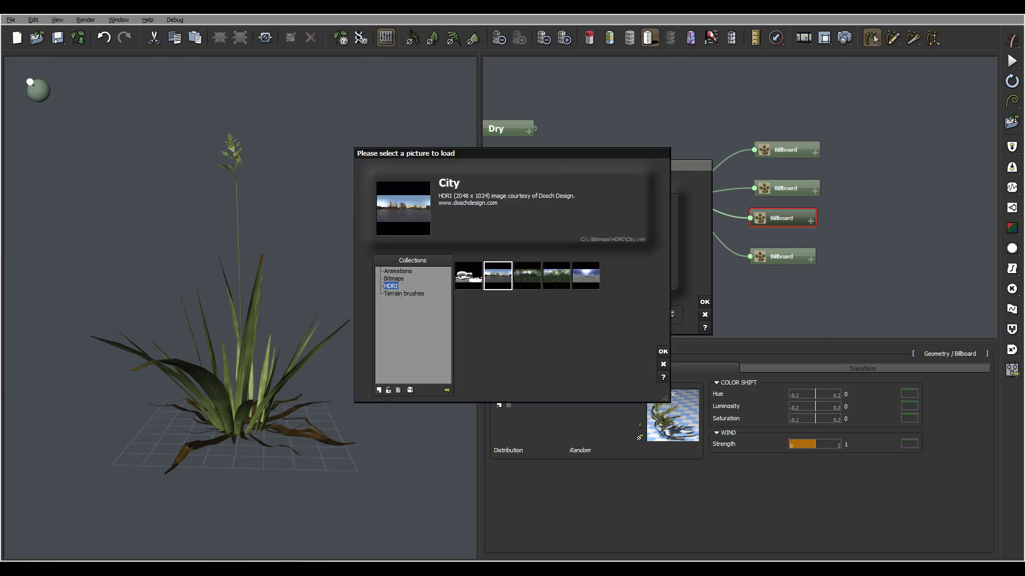
pyautogui.click(446, 390)
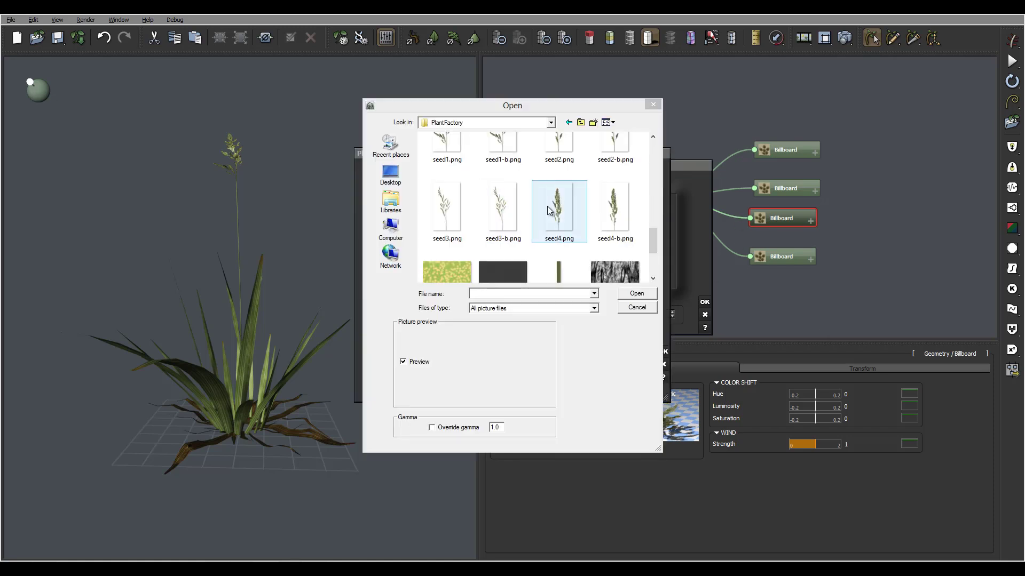
pyautogui.click(503, 211)
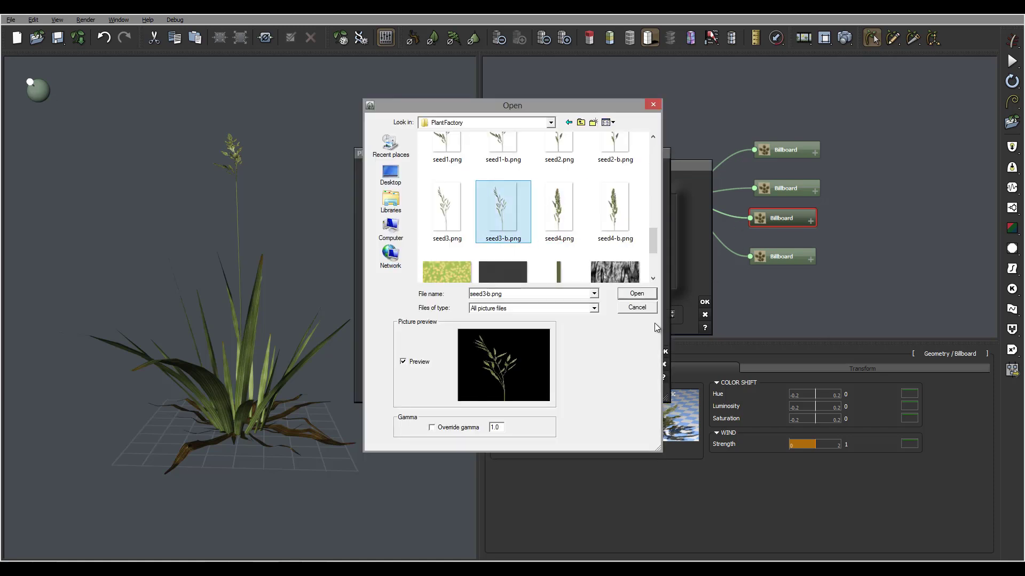
pyautogui.click(636, 293)
pyautogui.click(748, 297)
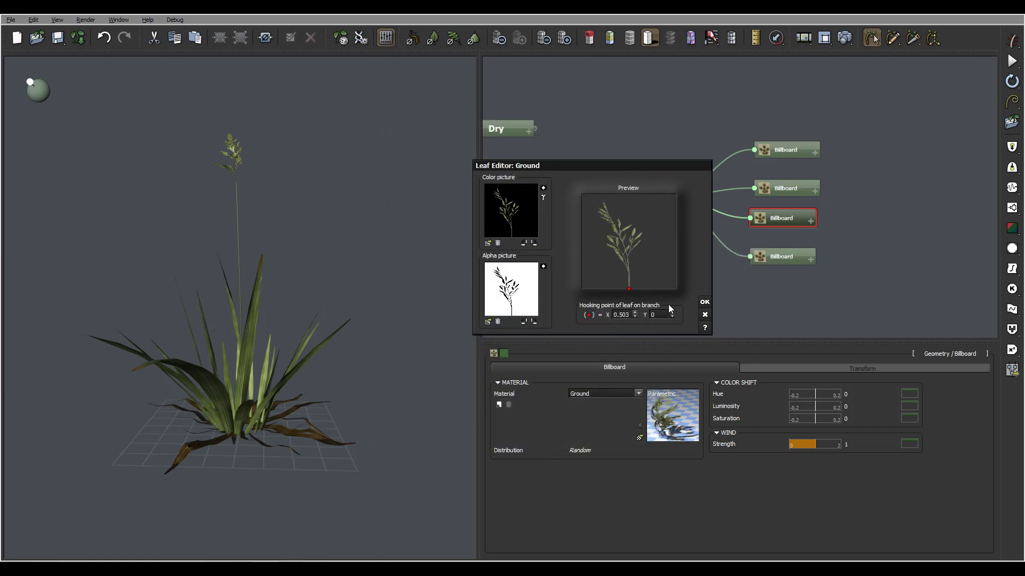
pyautogui.click(700, 305)
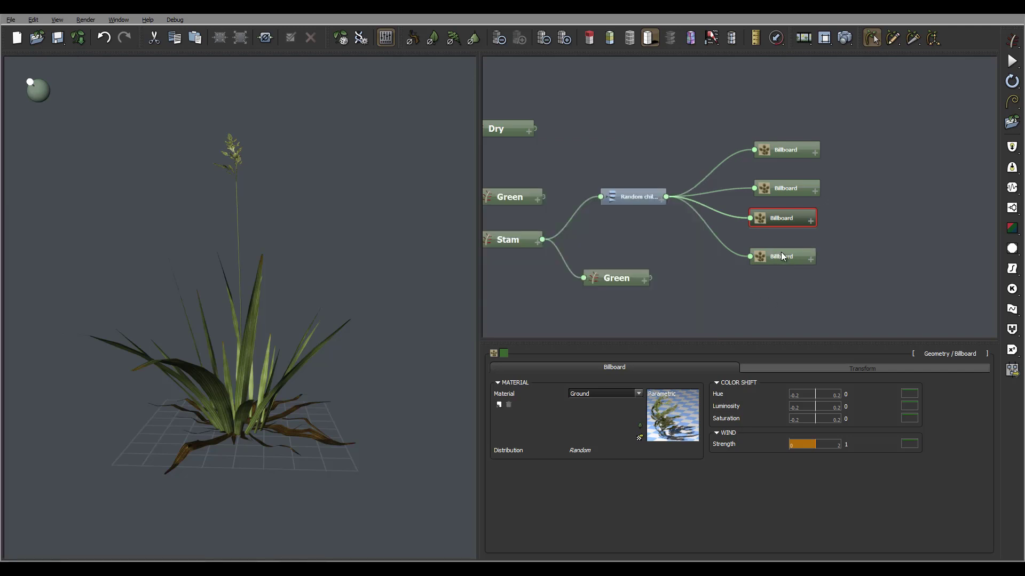
# - Load seed4-b.png as the color picture of the bottom Billboard's material in the Leaf Editor and accept it
pyautogui.click(783, 257)
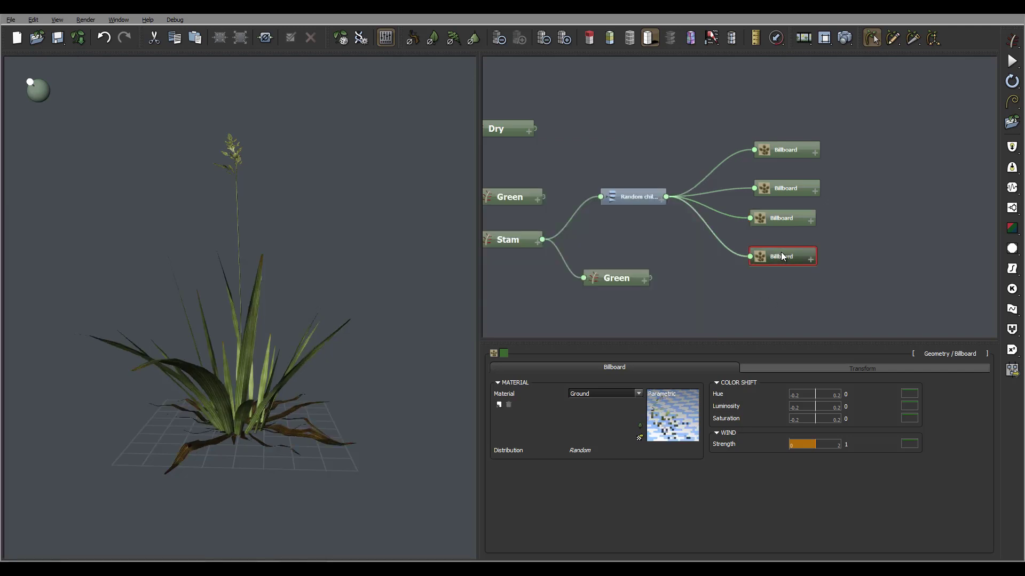
pyautogui.click(629, 368)
pyautogui.click(640, 427)
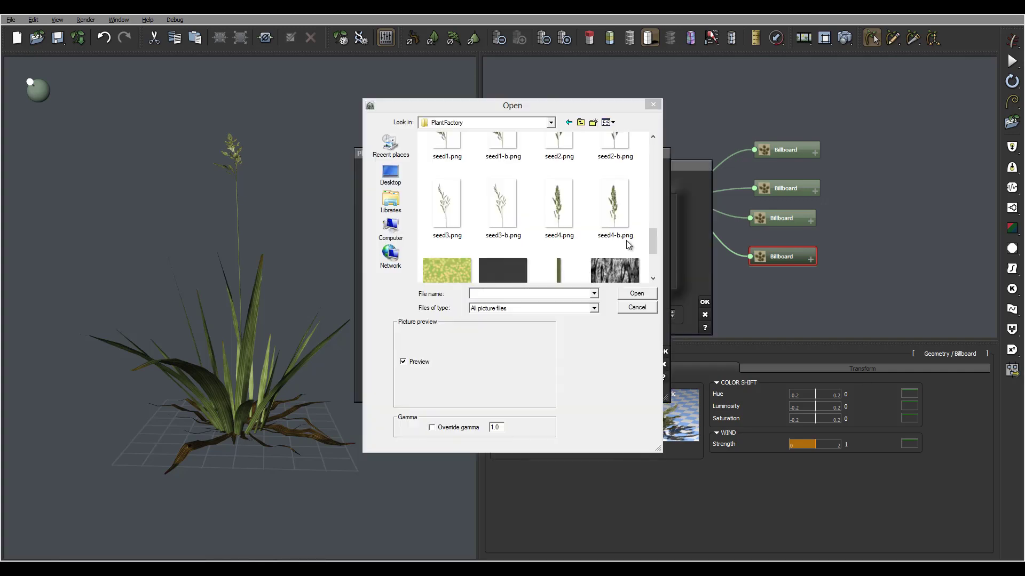
pyautogui.click(619, 223)
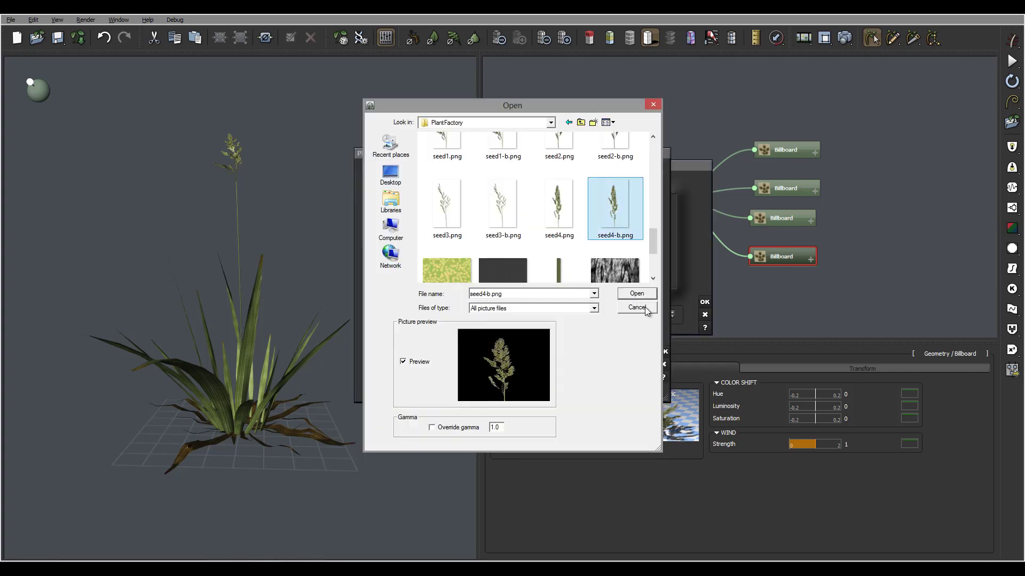
pyautogui.click(643, 293)
pyautogui.click(748, 297)
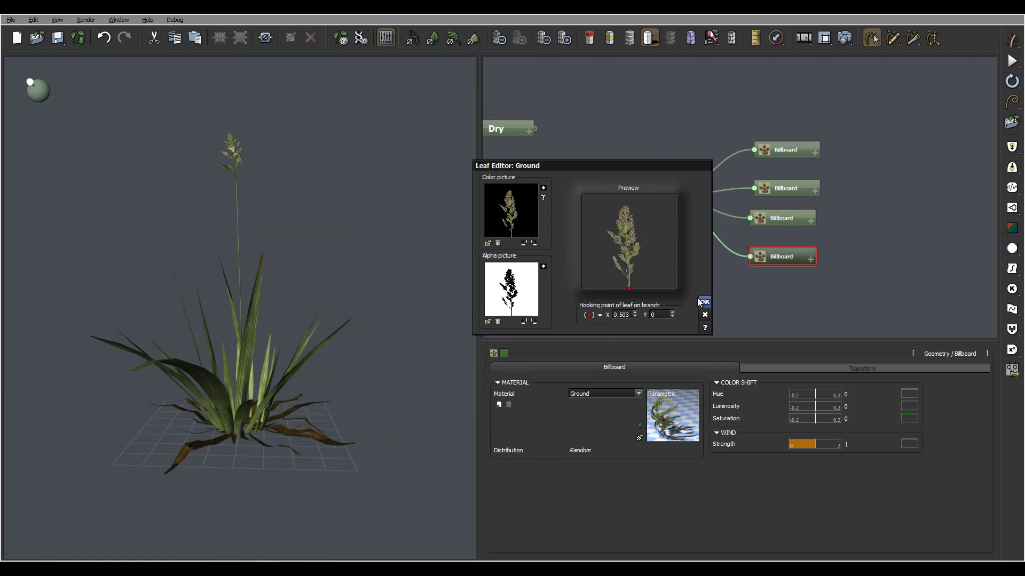
pyautogui.click(705, 302)
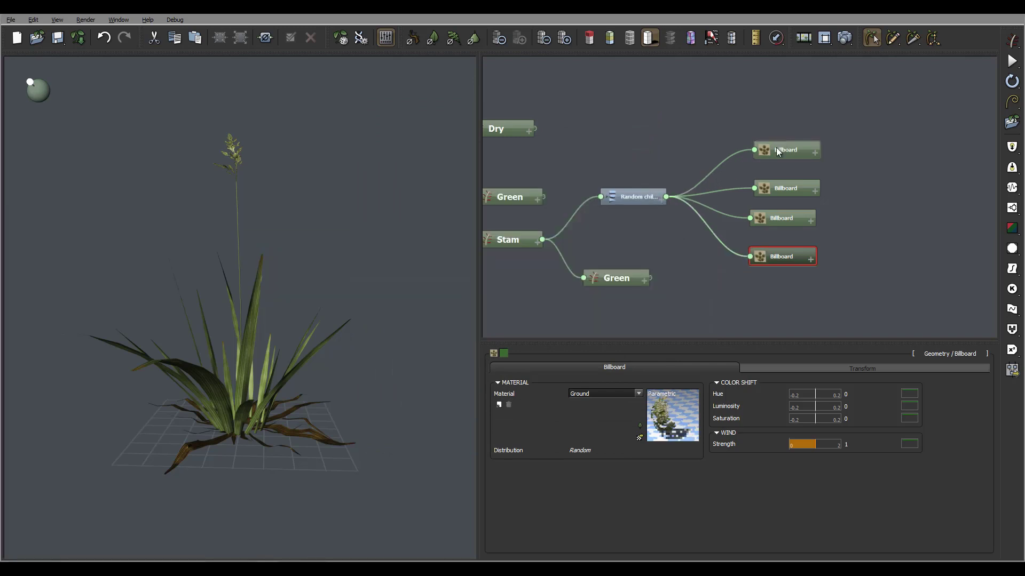
# - Set the End of the Green blades' distribution along the Stam segment to 0.81
pyautogui.moveTo(345, 220); pyautogui.dragTo(215, 185)
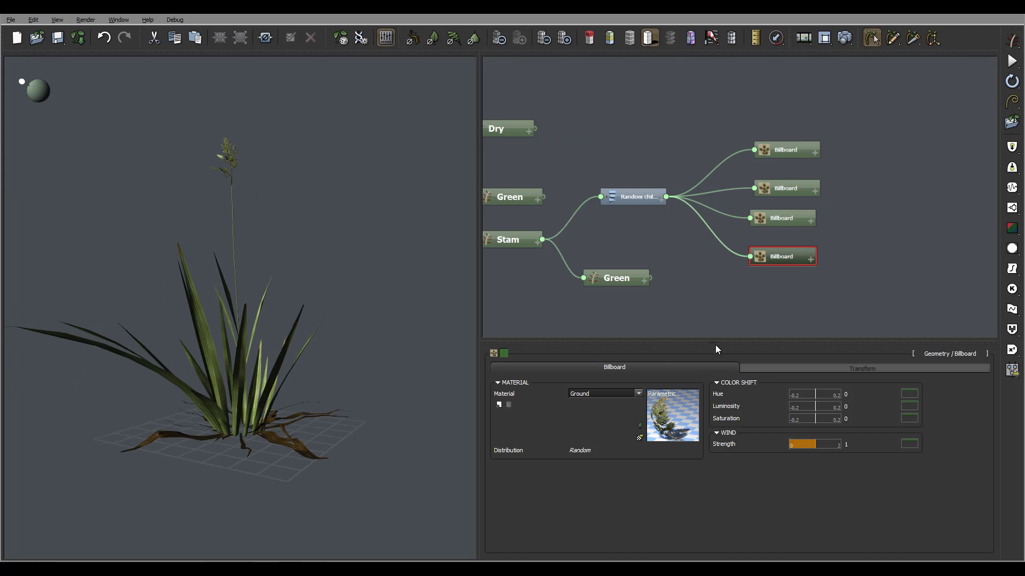
pyautogui.moveTo(619, 146); pyautogui.dragTo(741, 125, button='middle')
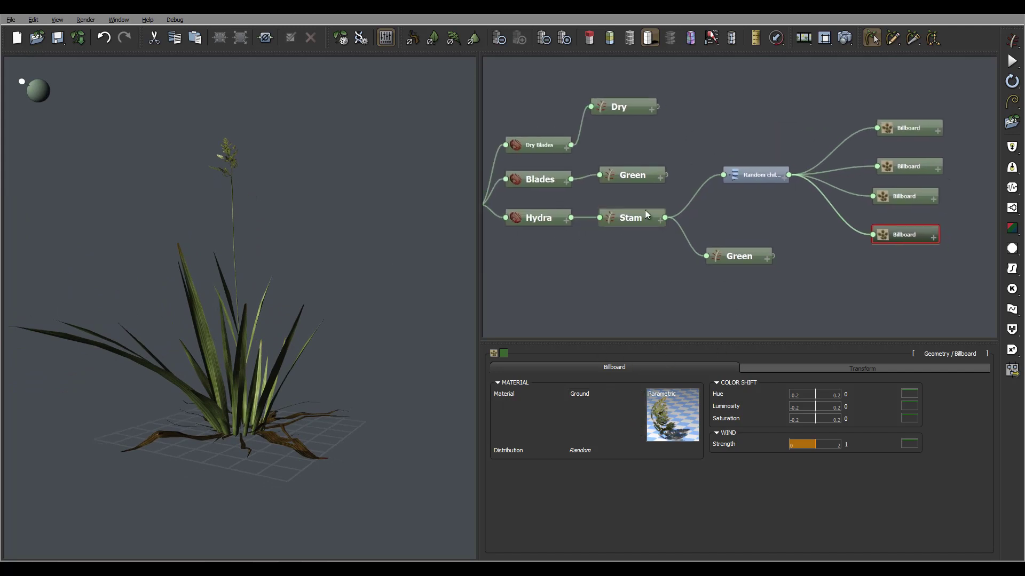
pyautogui.click(645, 213)
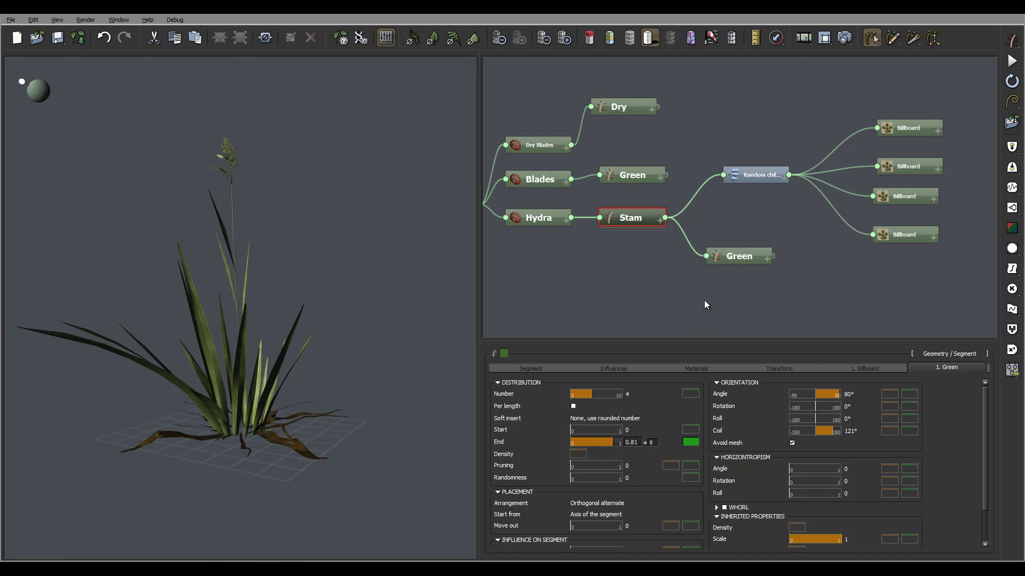
# - Slope the Tropism profile of the stem's Green segment down to about -0.47 at its end keypoint
pyautogui.moveTo(703, 300); pyautogui.dragTo(687, 248, button='middle')
pyautogui.click(740, 210)
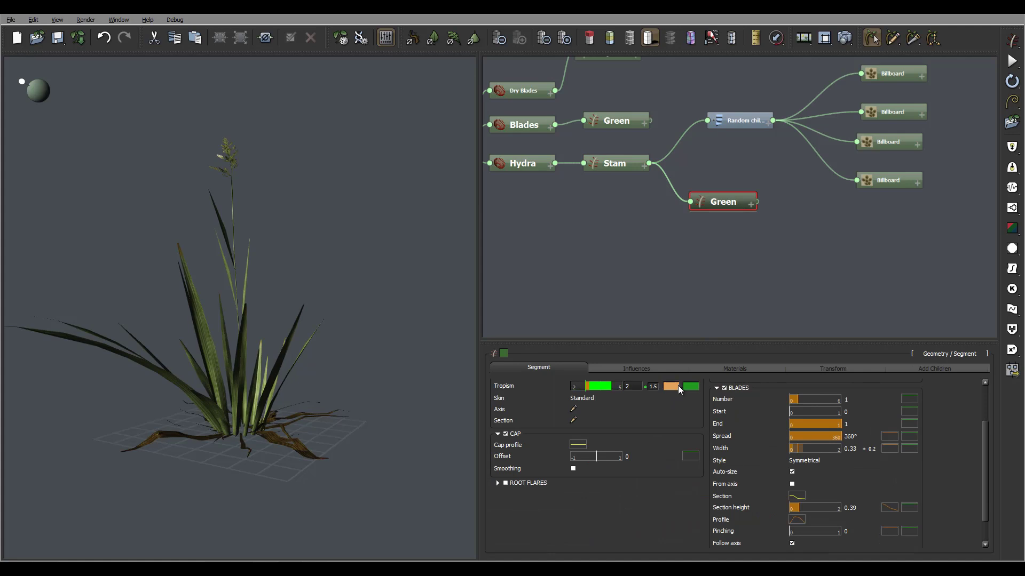
pyautogui.click(680, 387)
pyautogui.click(697, 395)
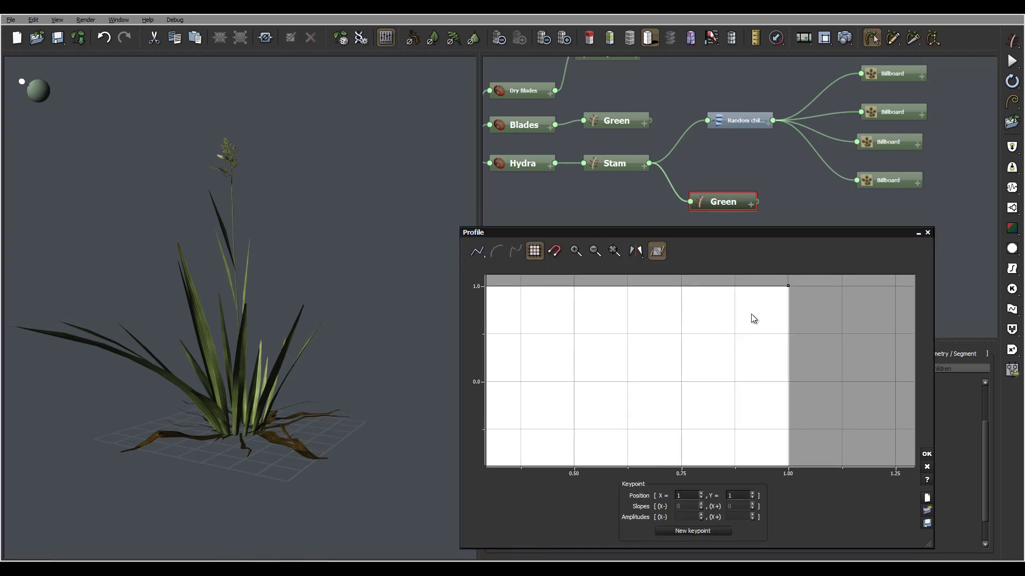
pyautogui.moveTo(786, 287); pyautogui.dragTo(797, 428)
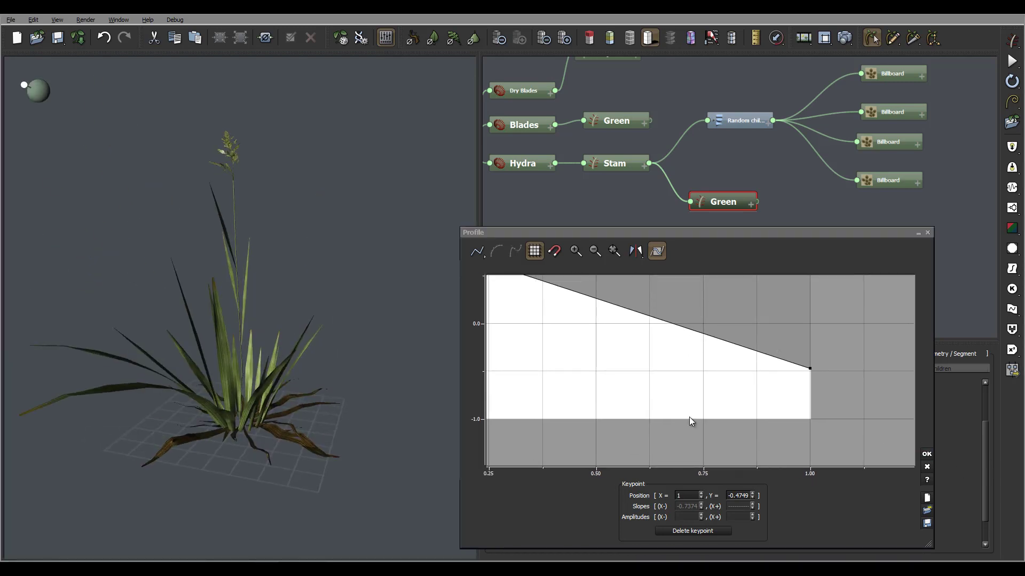
pyautogui.click(927, 456)
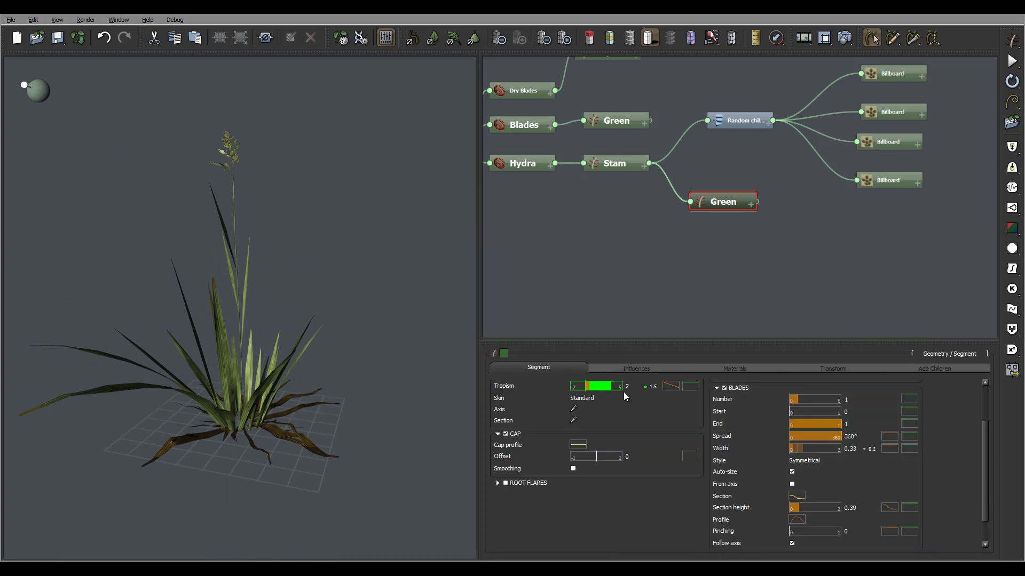
# - Make the stem's Green segment Length decrease along its parent, lowering the curve's end keypoint to about 0.2
pyautogui.moveTo(278, 273); pyautogui.dragTo(209, 227)
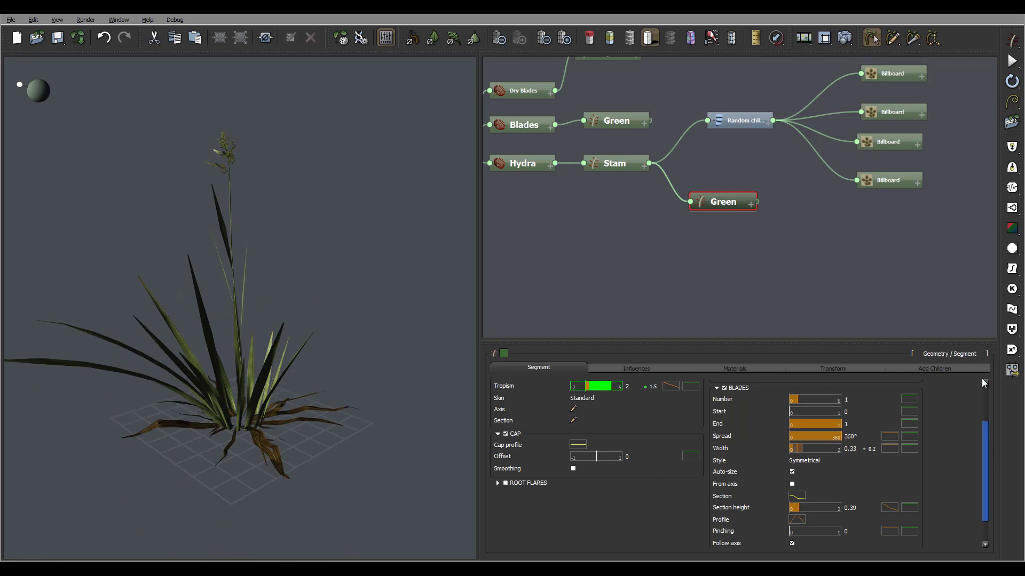
pyautogui.scroll(2, 981, 378)
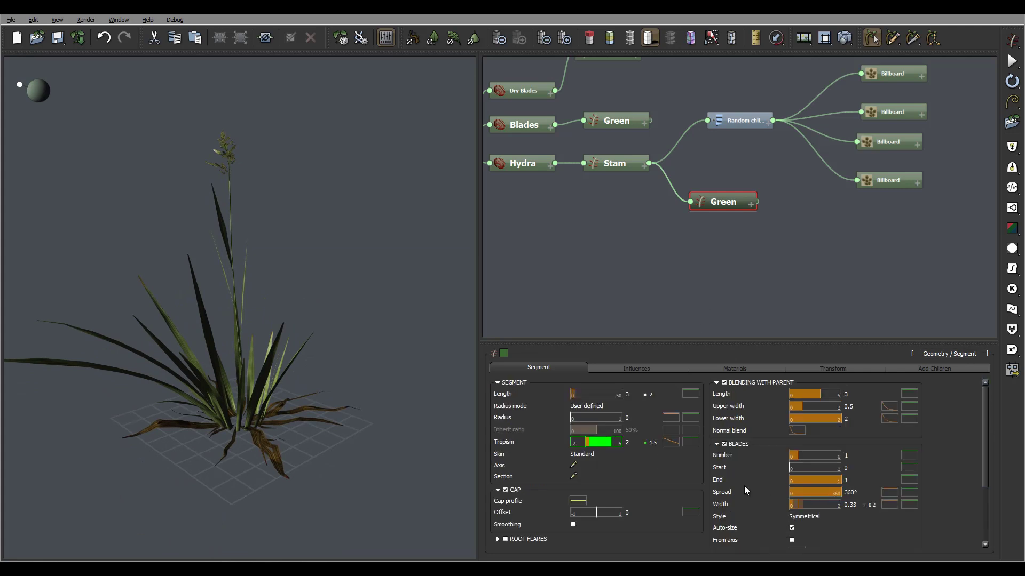
pyautogui.click(691, 394)
pyautogui.moveTo(793, 263); pyautogui.dragTo(795, 419)
pyautogui.moveTo(310, 230); pyautogui.dragTo(969, 426)
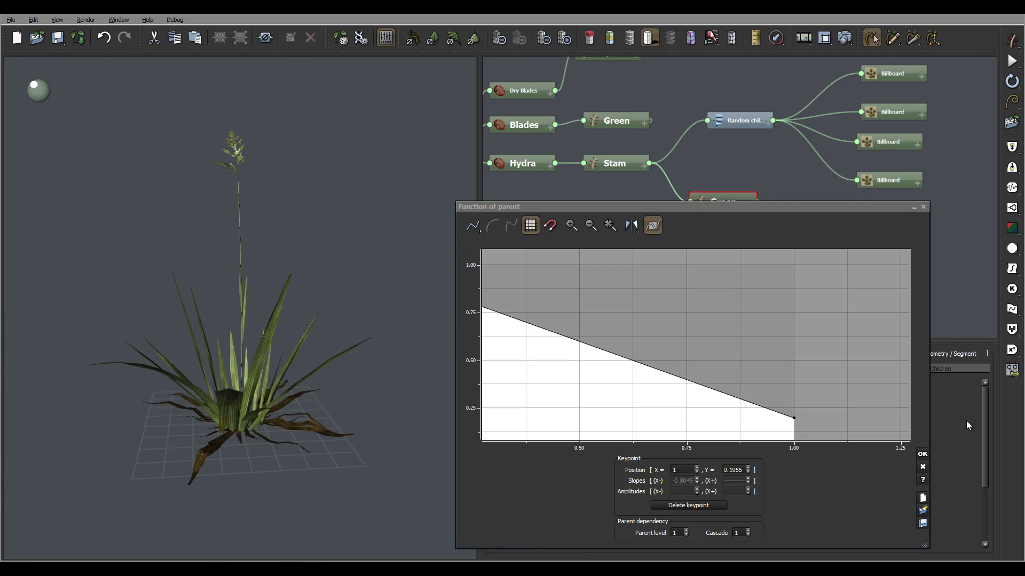
pyautogui.click(923, 454)
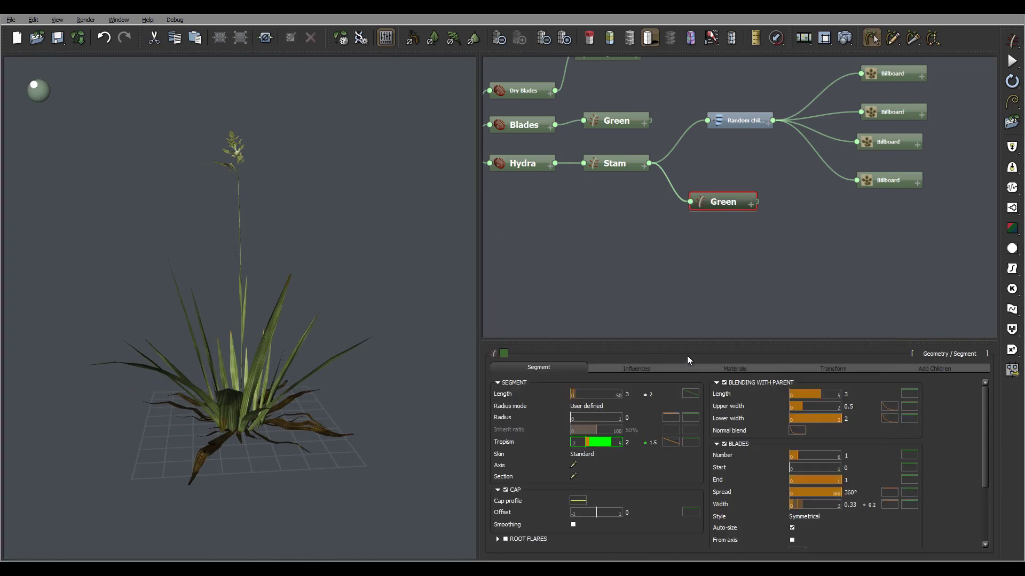
# - Set the Green distribution on the Stam segment to End 0.91 and Number 5 with a variation of 2
pyautogui.moveTo(174, 231); pyautogui.dragTo(134, 243)
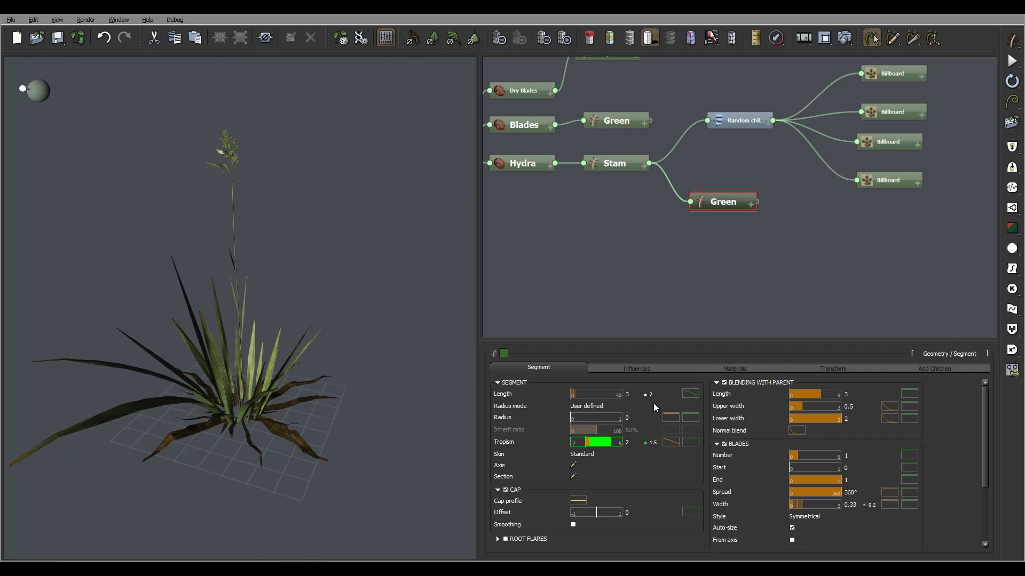
pyautogui.click(634, 160)
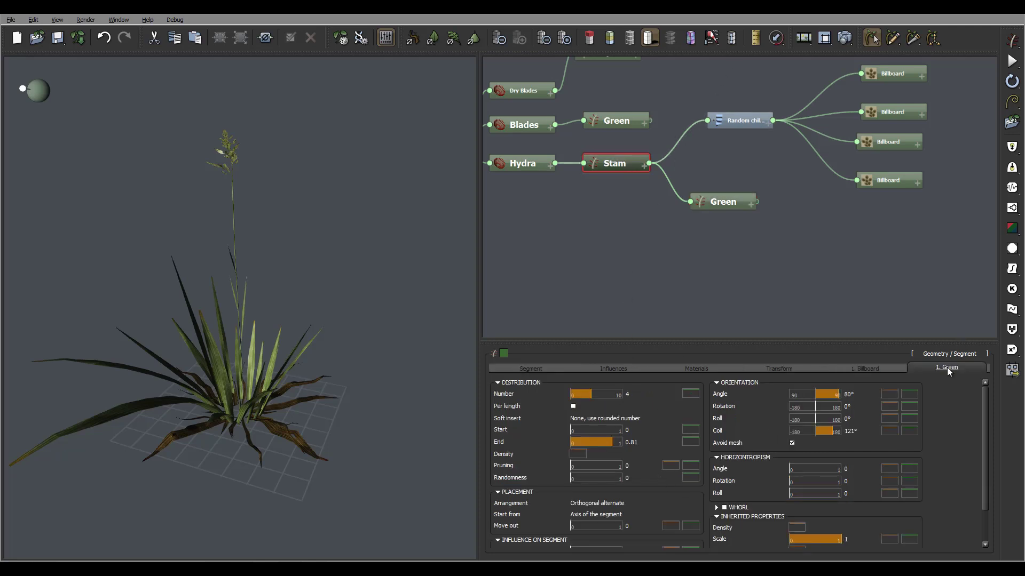
pyautogui.moveTo(612, 443); pyautogui.dragTo(614, 444)
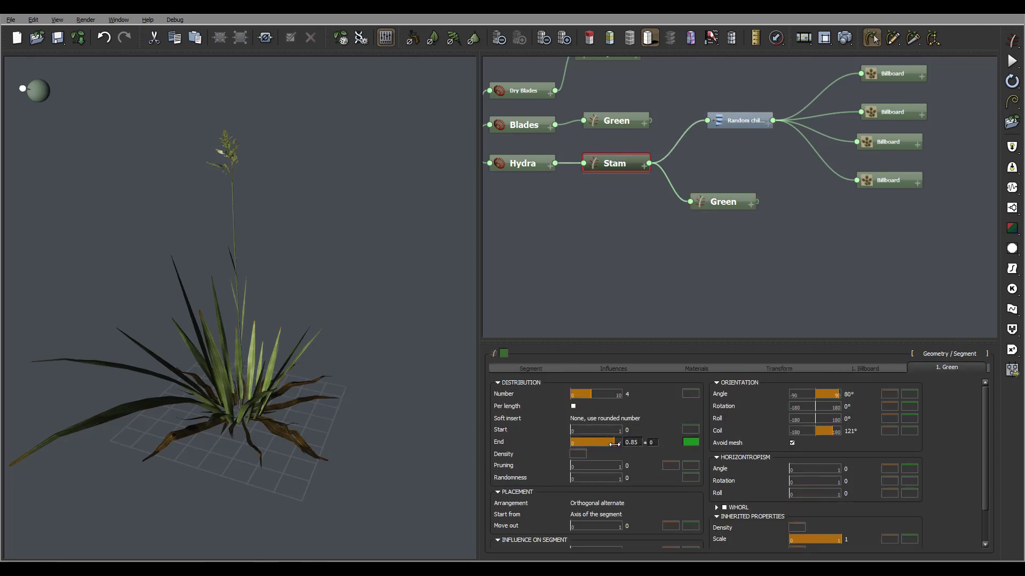
pyautogui.click(634, 395)
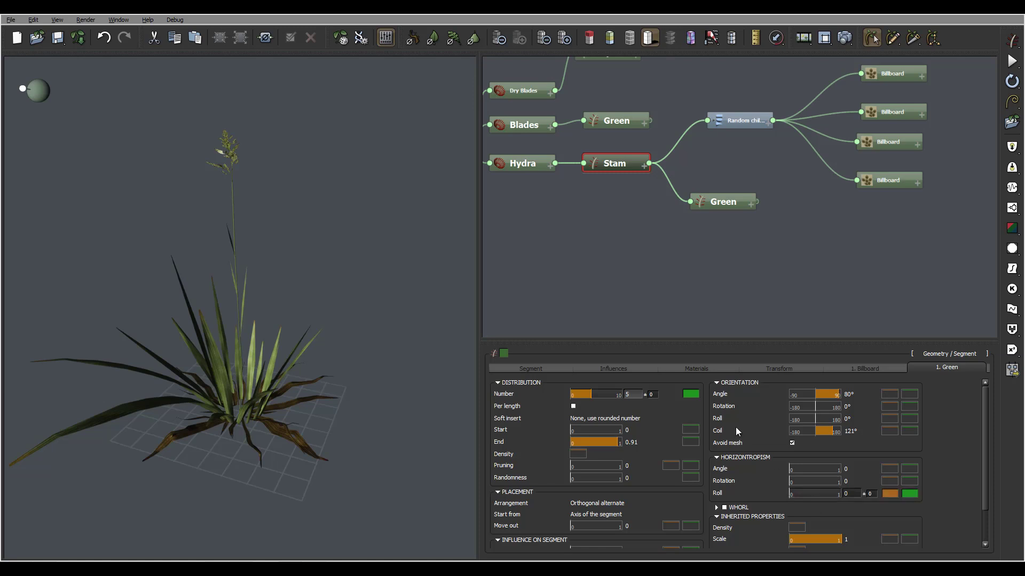
pyautogui.write('5')
pyautogui.moveTo(649, 395); pyautogui.dragTo(663, 397)
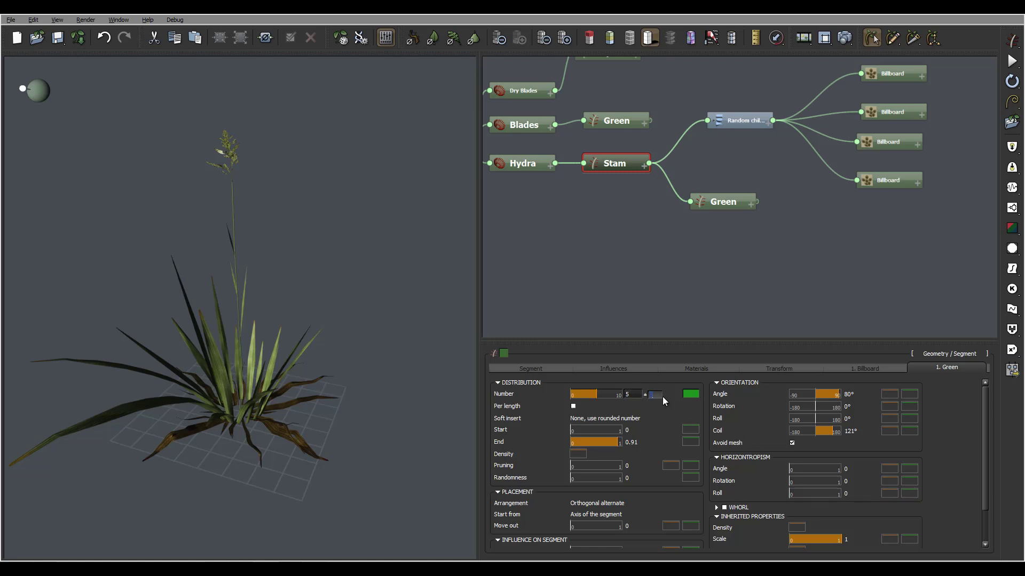
pyautogui.write('2')
pyautogui.press('Return')
# - Set the Root node's Z position to -0.01 so the plant sits slightly lower
pyautogui.moveTo(299, 323); pyautogui.dragTo(222, 127)
pyautogui.moveTo(262, 169); pyautogui.dragTo(312, 365)
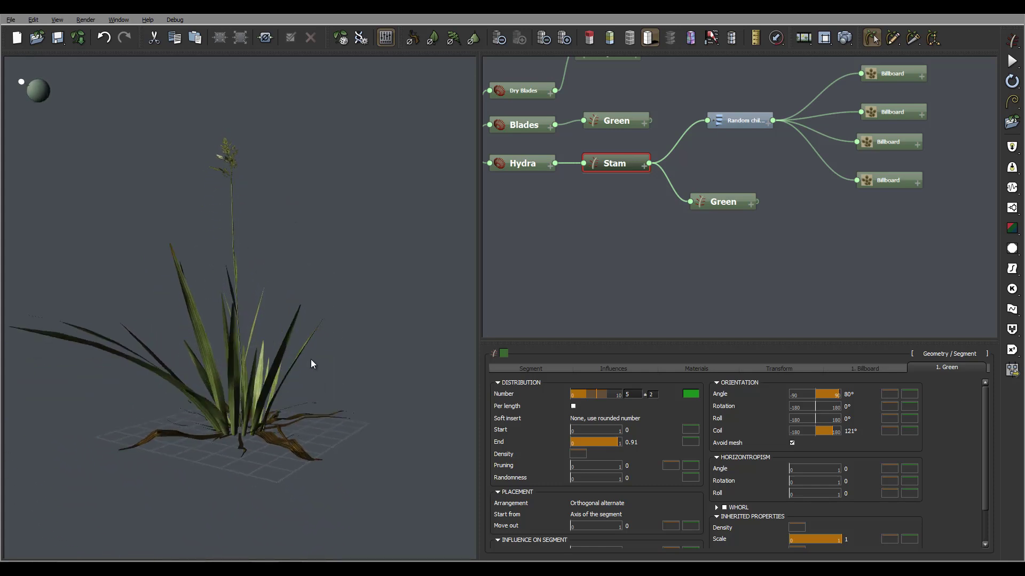
pyautogui.moveTo(593, 212); pyautogui.dragTo(795, 259)
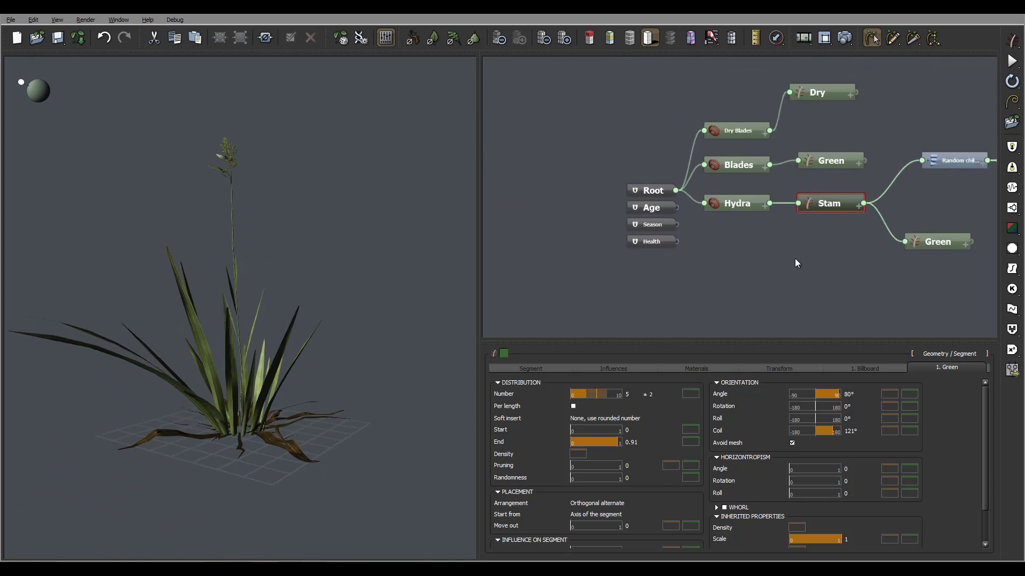
pyautogui.click(664, 186)
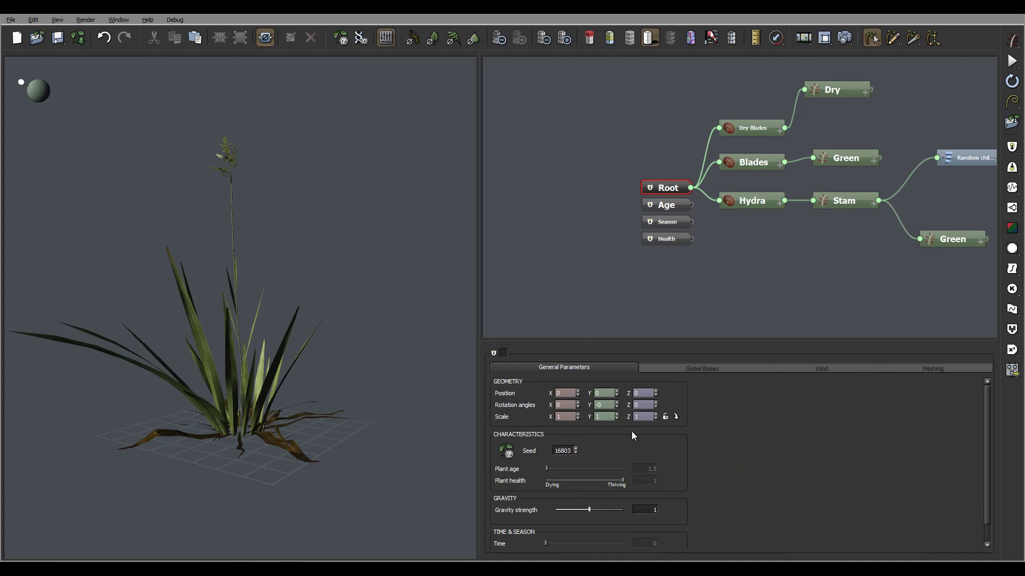
pyautogui.doubleClick(646, 392)
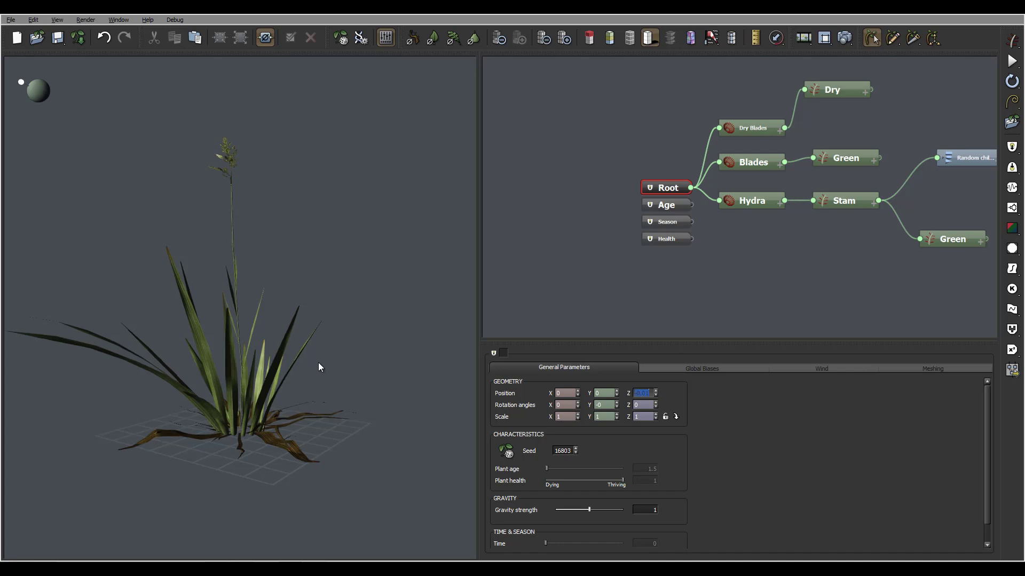
pyautogui.moveTo(351, 312); pyautogui.dragTo(99, 175, button='right')
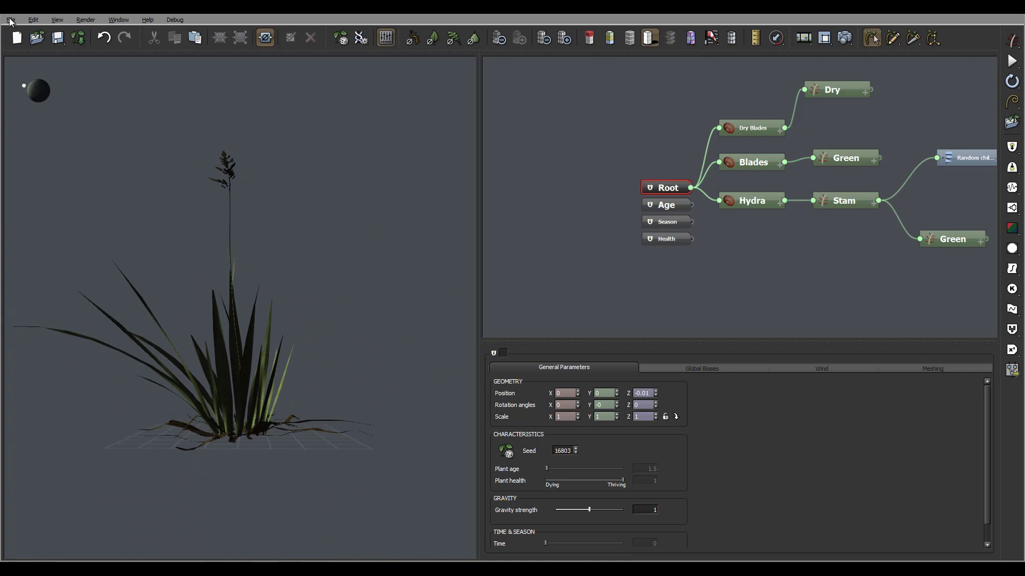
# - Export the plant as a Vue species
pyautogui.click(11, 20)
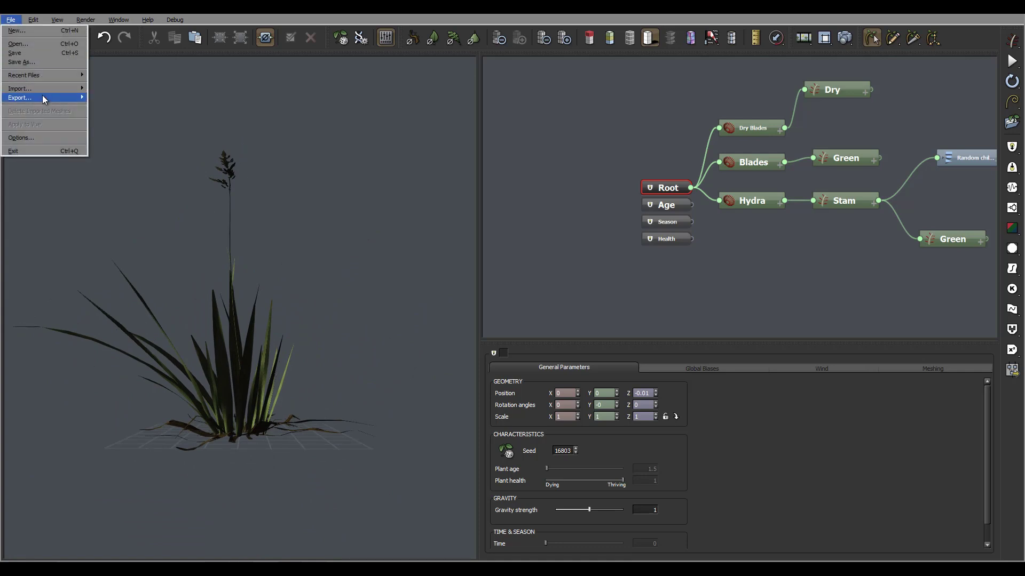
pyautogui.moveTo(43, 96)
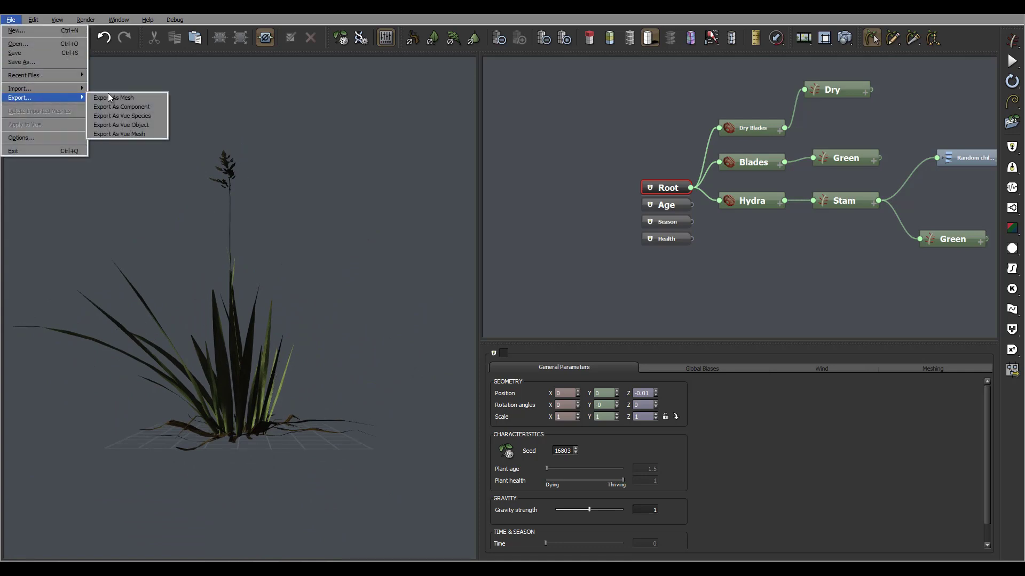
pyautogui.click(155, 119)
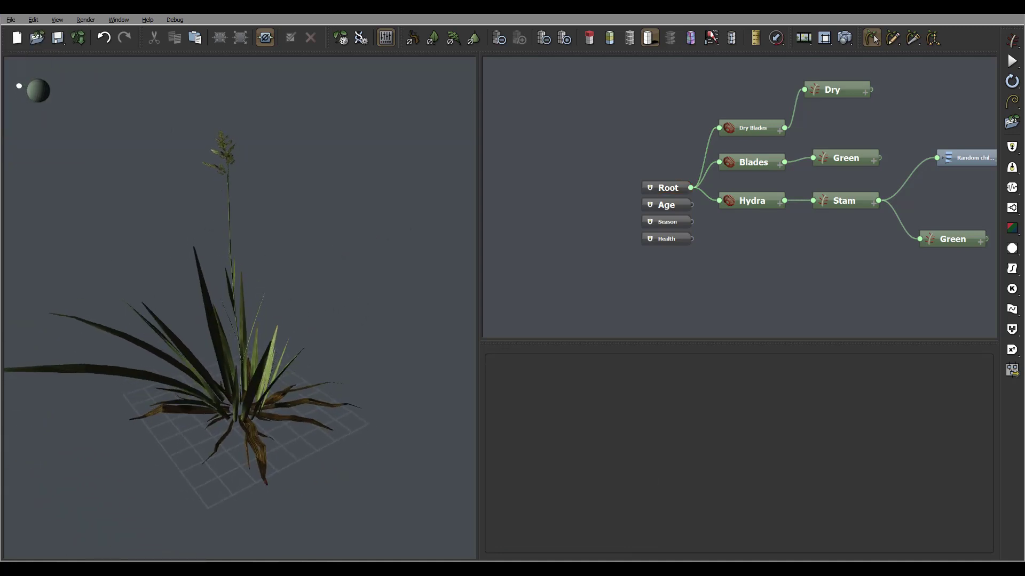
# - Preview the wind motion on the plant and set the Root node's wind mode to Combined wind
pyautogui.click(711, 37)
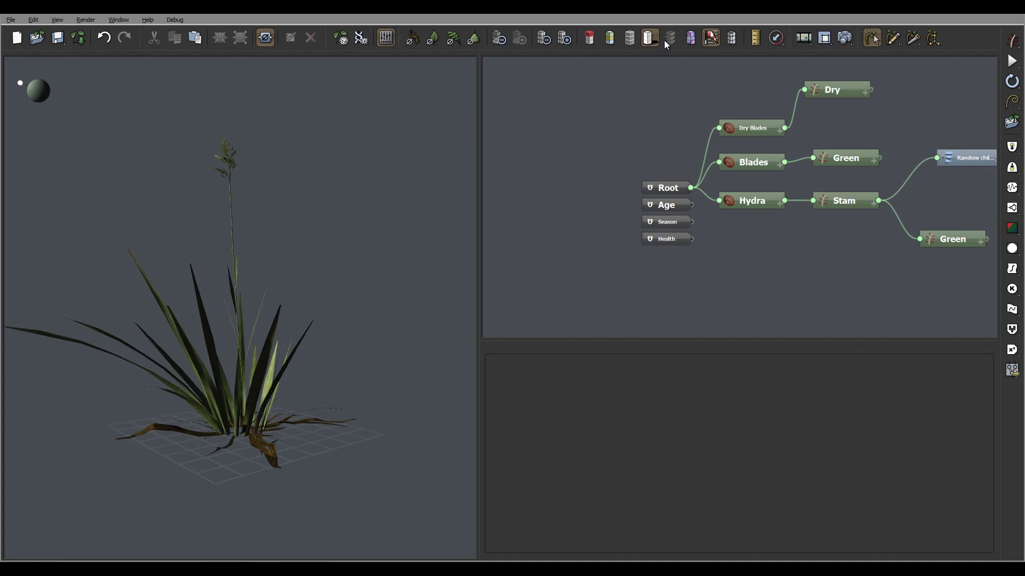
pyautogui.click(675, 189)
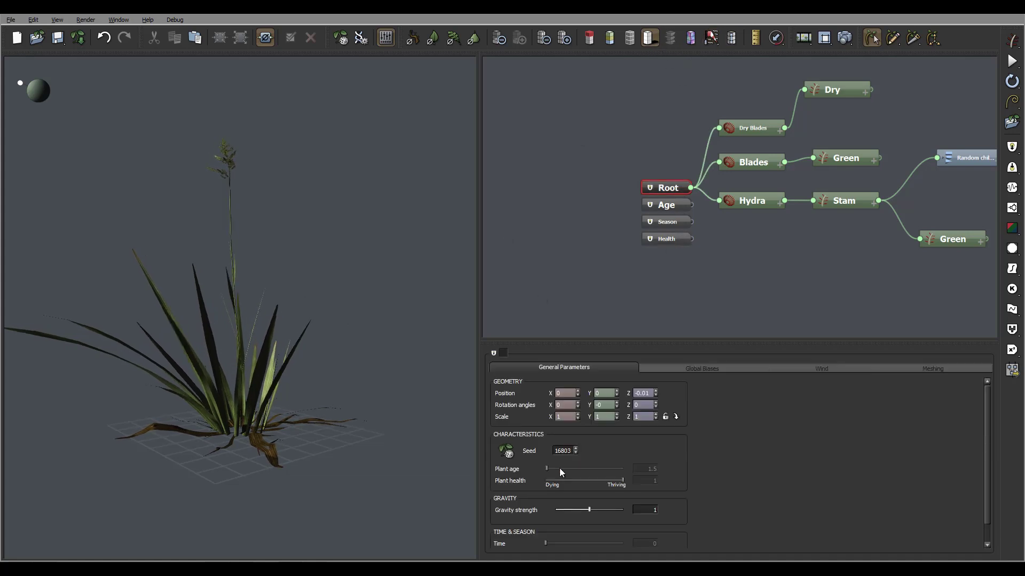
pyautogui.click(811, 369)
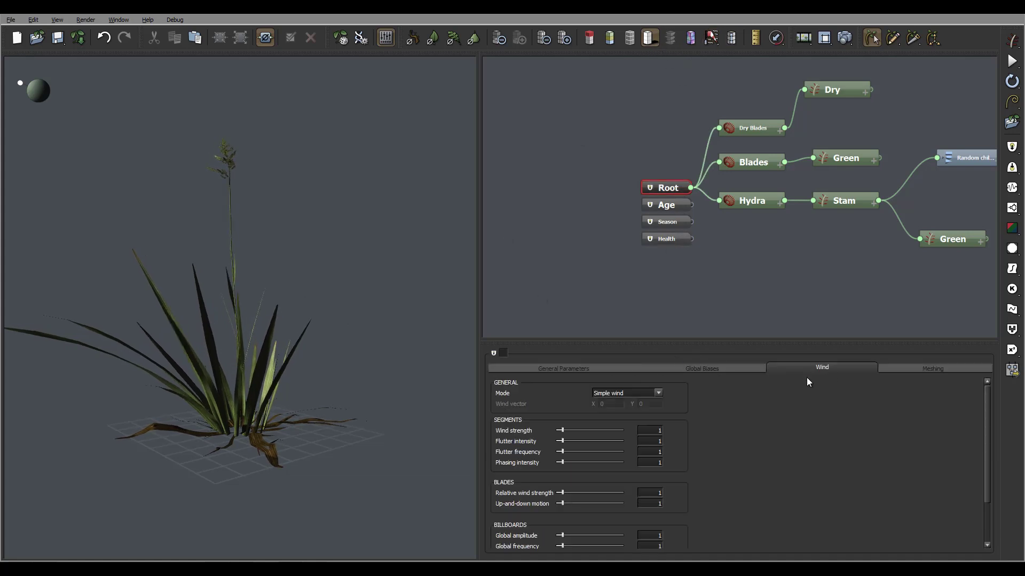
pyautogui.click(643, 393)
pyautogui.click(638, 418)
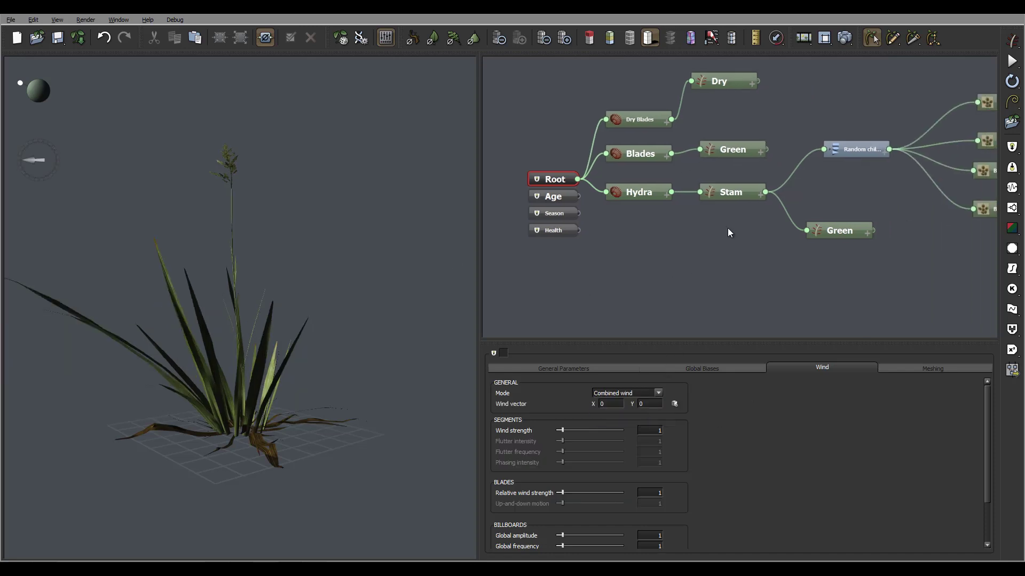
# - Set the Dry segment's Wind force to 0.11 and its Flexibility to 0.28
pyautogui.click(717, 82)
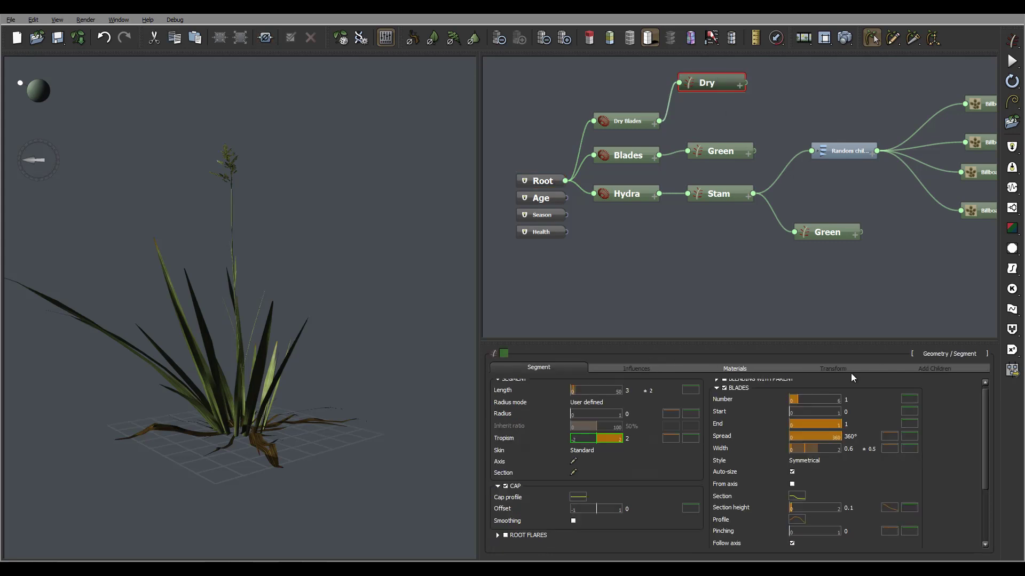
pyautogui.click(629, 367)
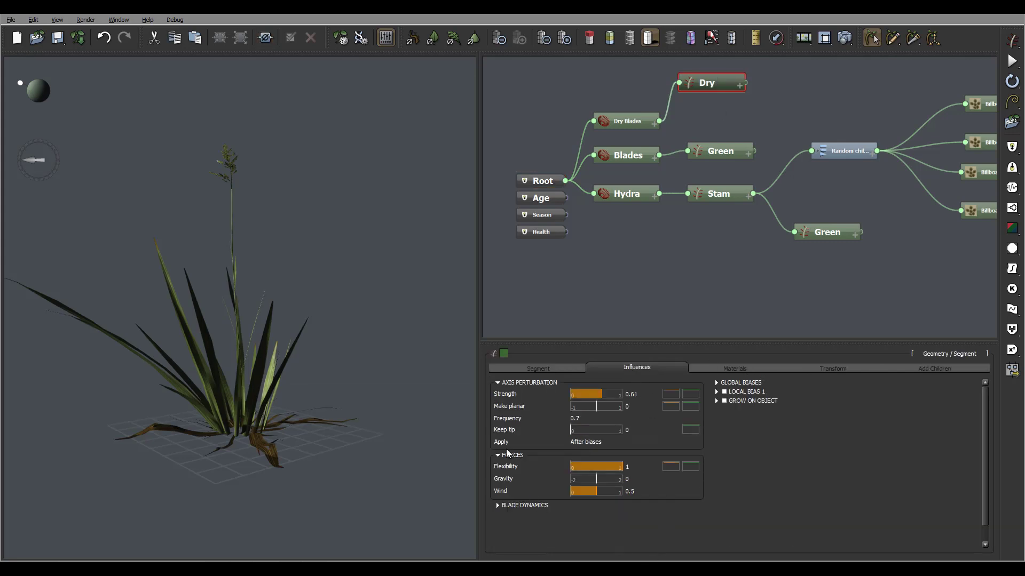
pyautogui.moveTo(602, 492); pyautogui.dragTo(583, 468)
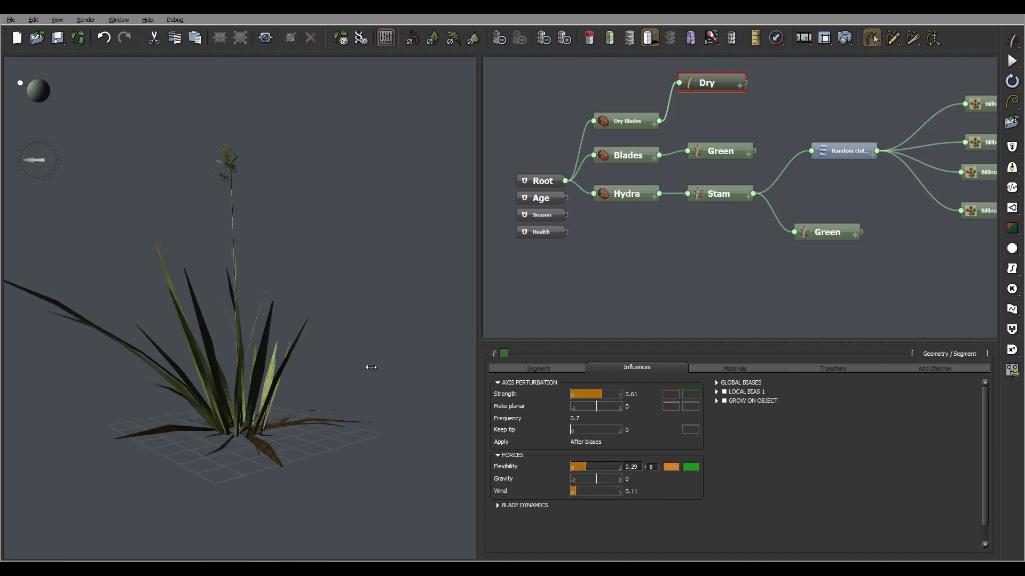
pyautogui.moveTo(306, 330); pyautogui.dragTo(353, 363)
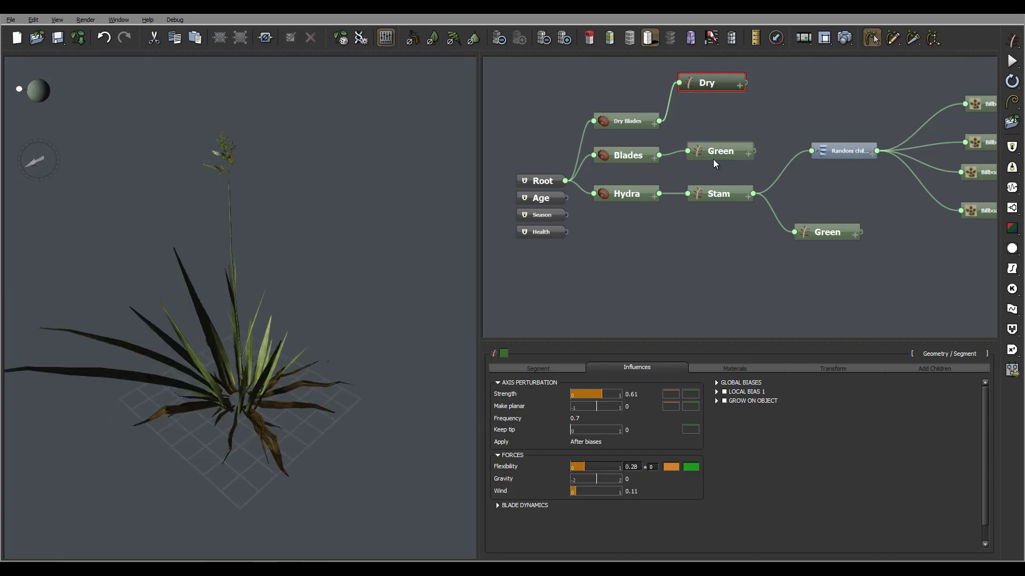
# - Set the Wind force of the Stam segment to 0.23
pyautogui.moveTo(857, 218); pyautogui.dragTo(630, 177, button='middle')
pyautogui.click(632, 190)
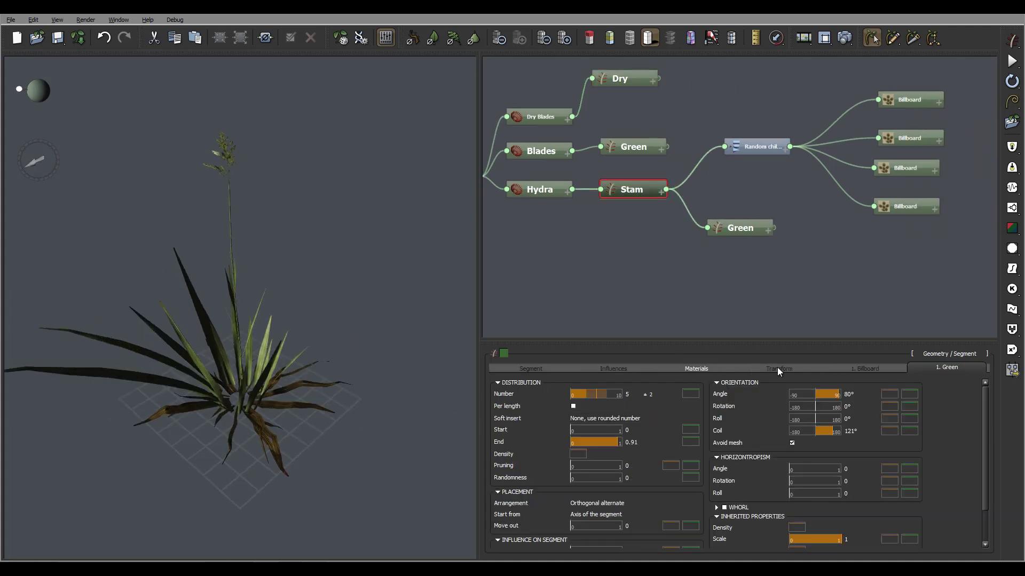
pyautogui.click(613, 368)
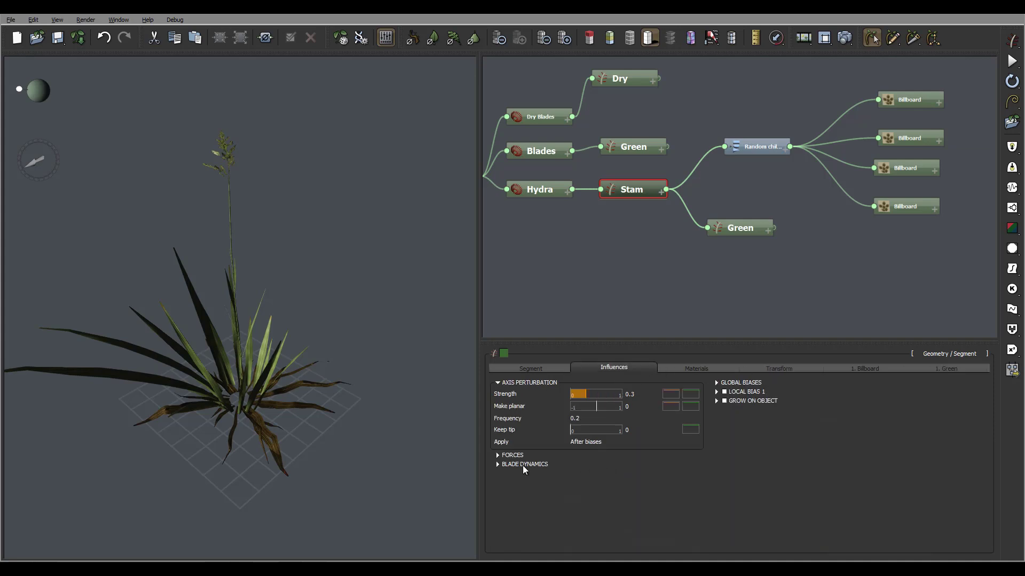
pyautogui.click(496, 456)
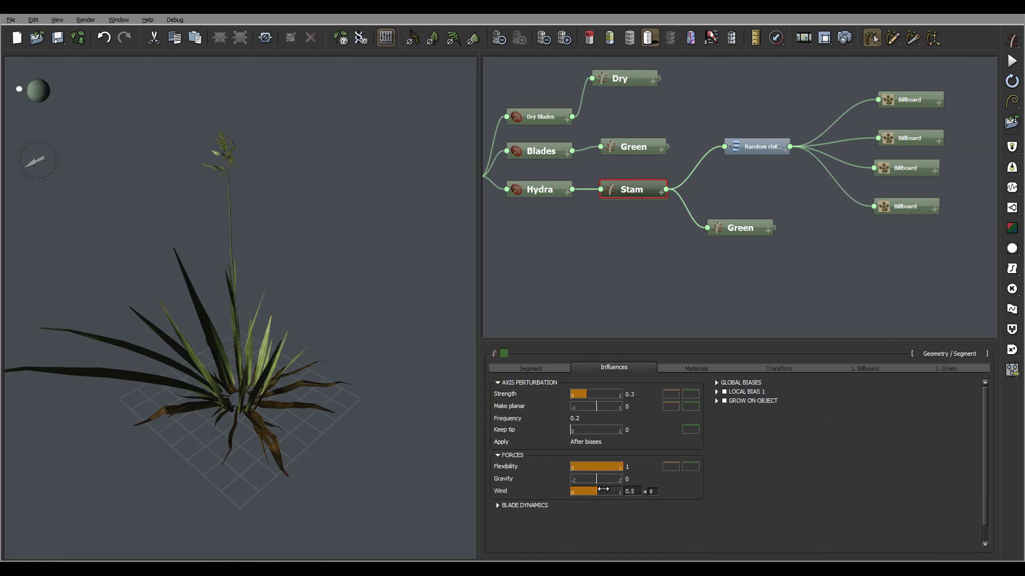
pyautogui.moveTo(604, 490); pyautogui.dragTo(591, 489)
# - Set the Root node's wind mode to Simple wind
pyautogui.moveTo(572, 256); pyautogui.dragTo(736, 257, button='middle')
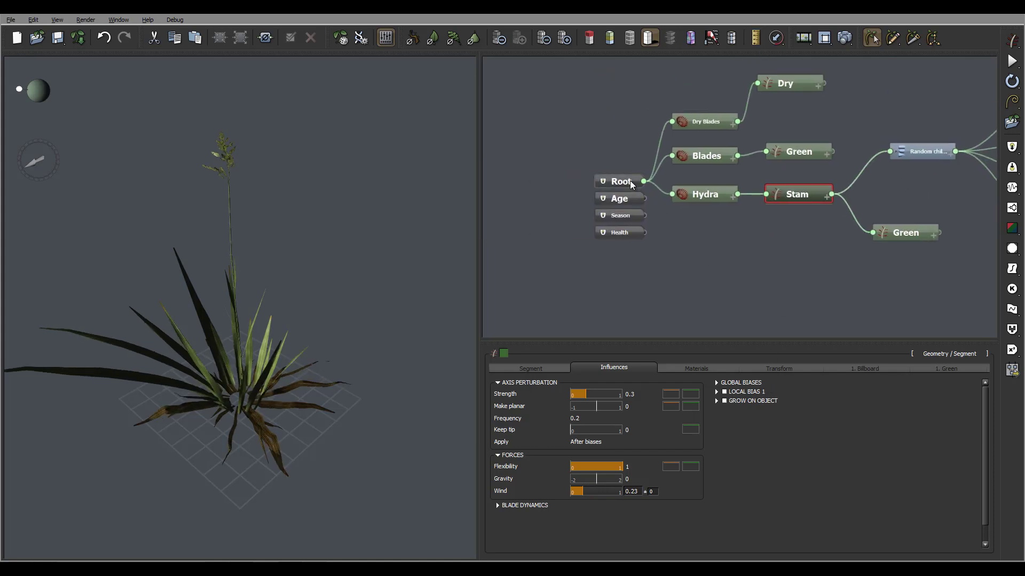
pyautogui.click(626, 180)
pyautogui.click(657, 393)
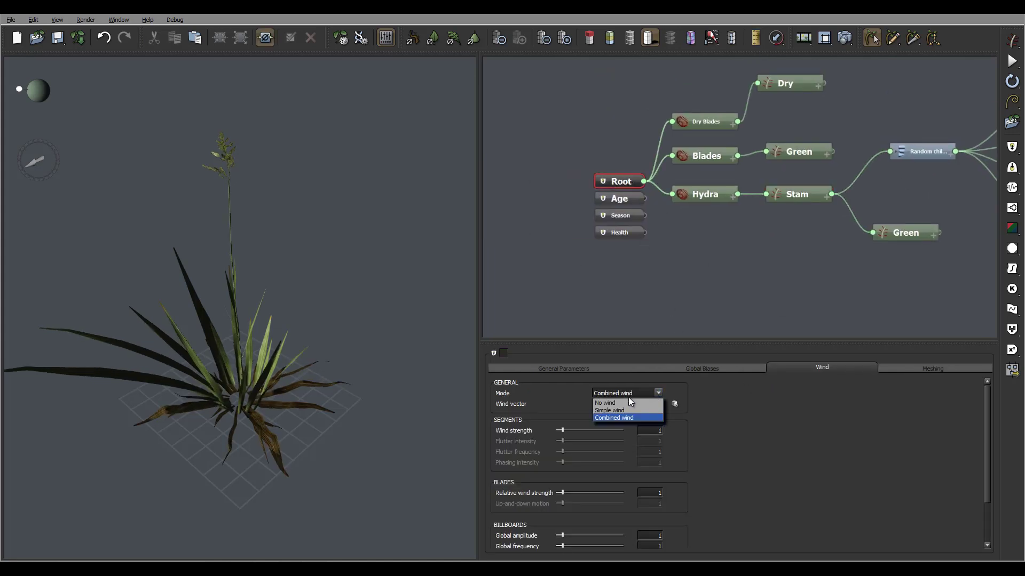
pyautogui.click(626, 411)
# - Preview the wind animation and examine the swaying plant from several angles along with its node graph
pyautogui.moveTo(449, 170); pyautogui.dragTo(472, 94)
pyautogui.click(711, 37)
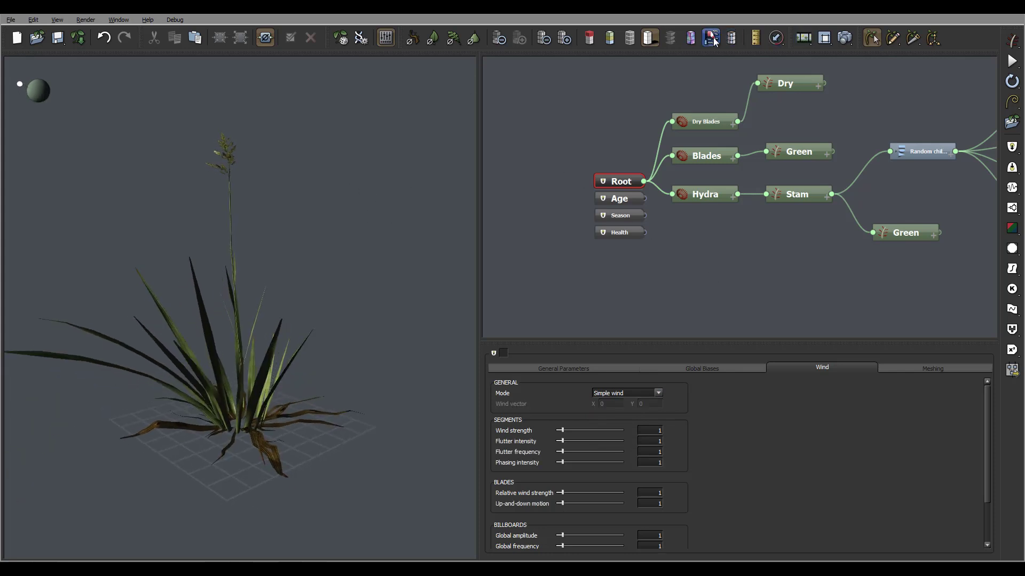
pyautogui.moveTo(376, 286); pyautogui.dragTo(228, 437)
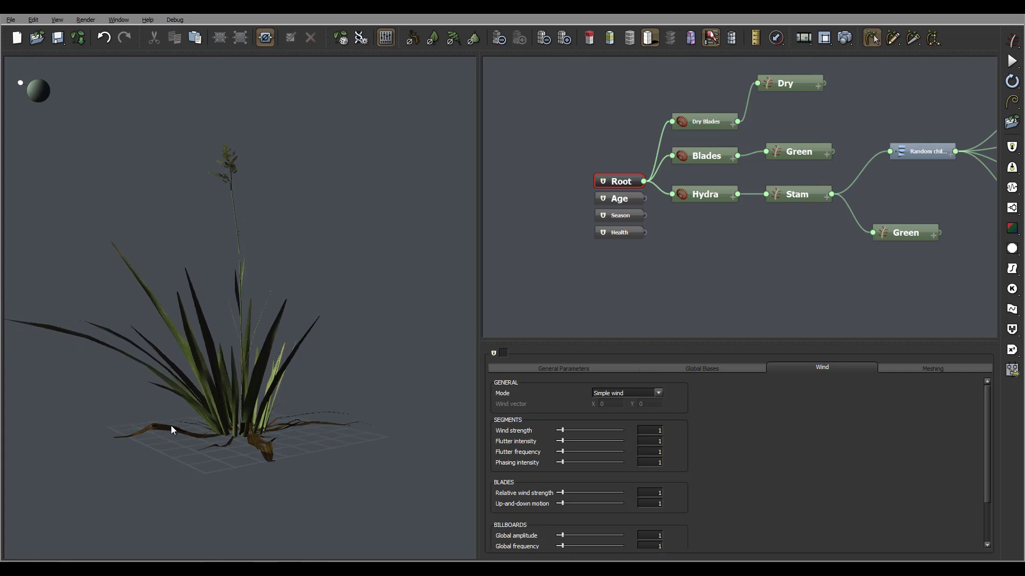
pyautogui.moveTo(357, 335); pyautogui.dragTo(261, 430)
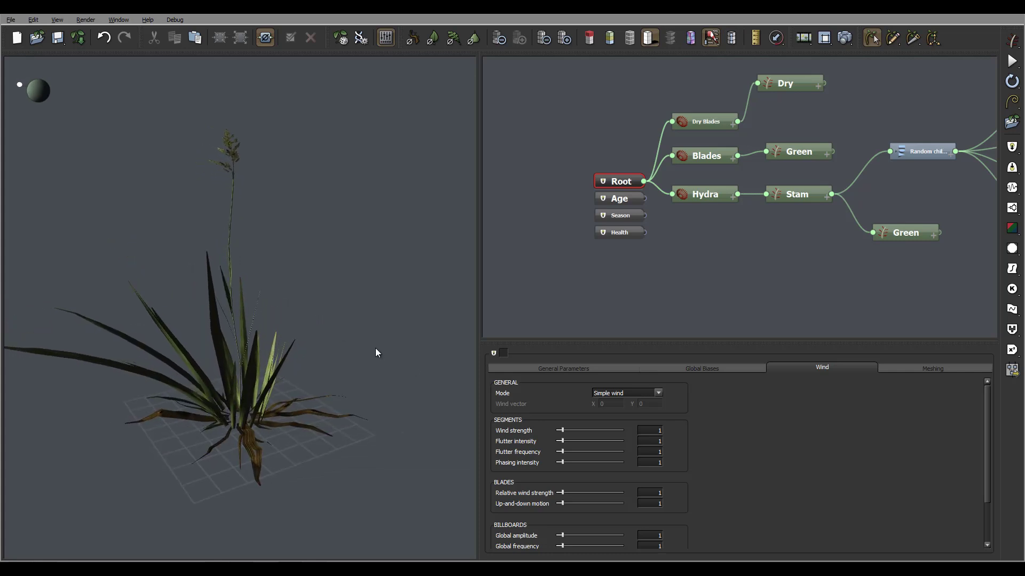
pyautogui.moveTo(376, 348); pyautogui.dragTo(241, 204)
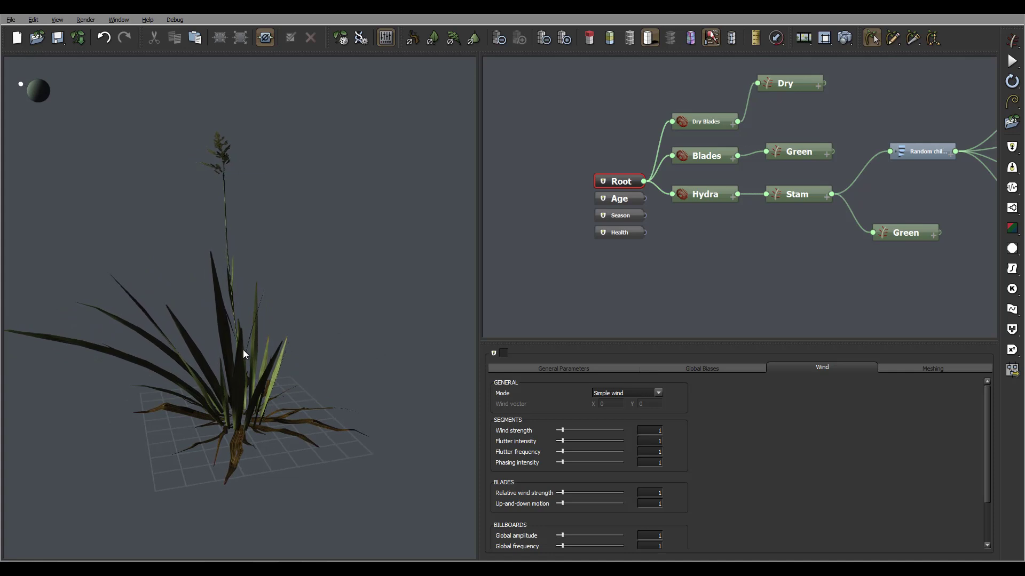
pyautogui.moveTo(242, 349); pyautogui.dragTo(281, 274)
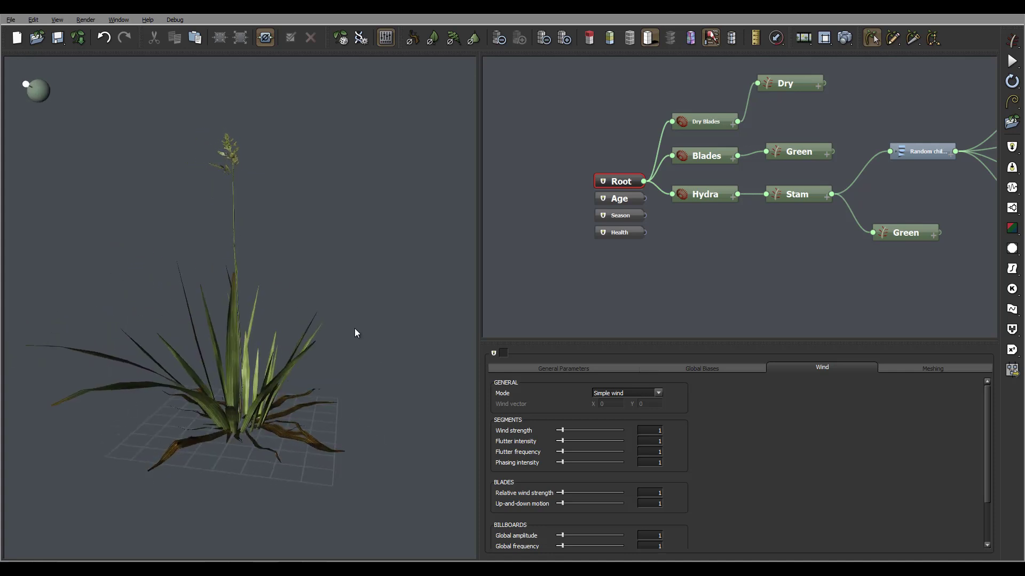
pyautogui.moveTo(346, 320); pyautogui.dragTo(178, 315)
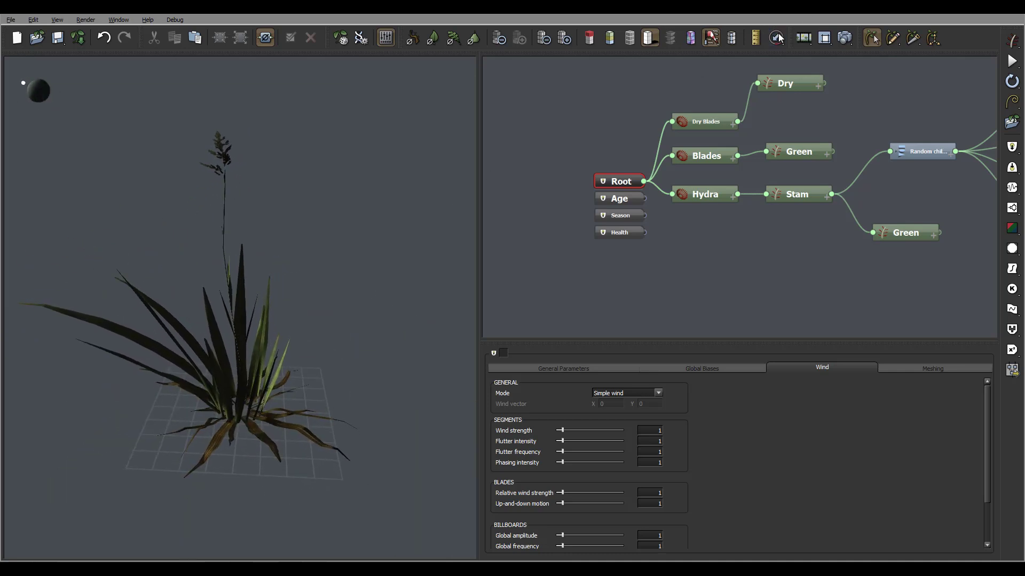
pyautogui.moveTo(398, 208); pyautogui.dragTo(375, 210)
pyautogui.moveTo(836, 229); pyautogui.dragTo(727, 252, button='middle')
pyautogui.moveTo(887, 269); pyautogui.dragTo(804, 270, button='middle')
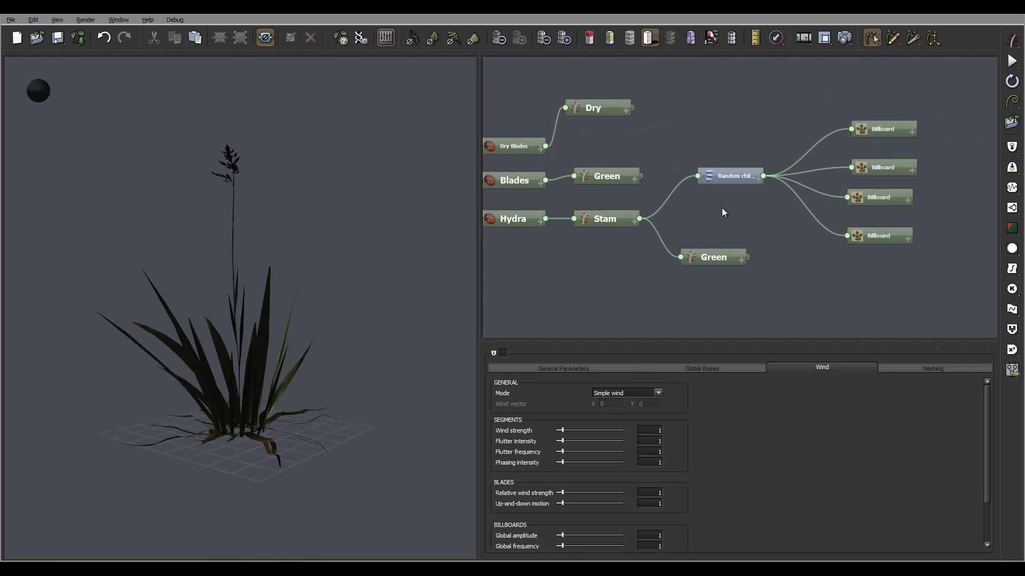
pyautogui.moveTo(722, 208); pyautogui.dragTo(769, 207, button='middle')
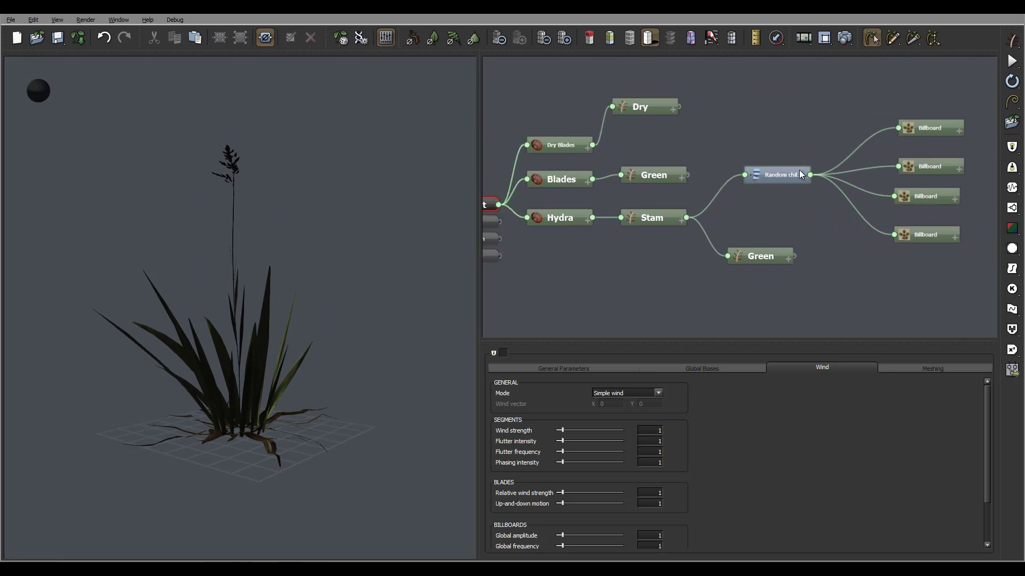
pyautogui.moveTo(193, 258); pyautogui.dragTo(305, 271)
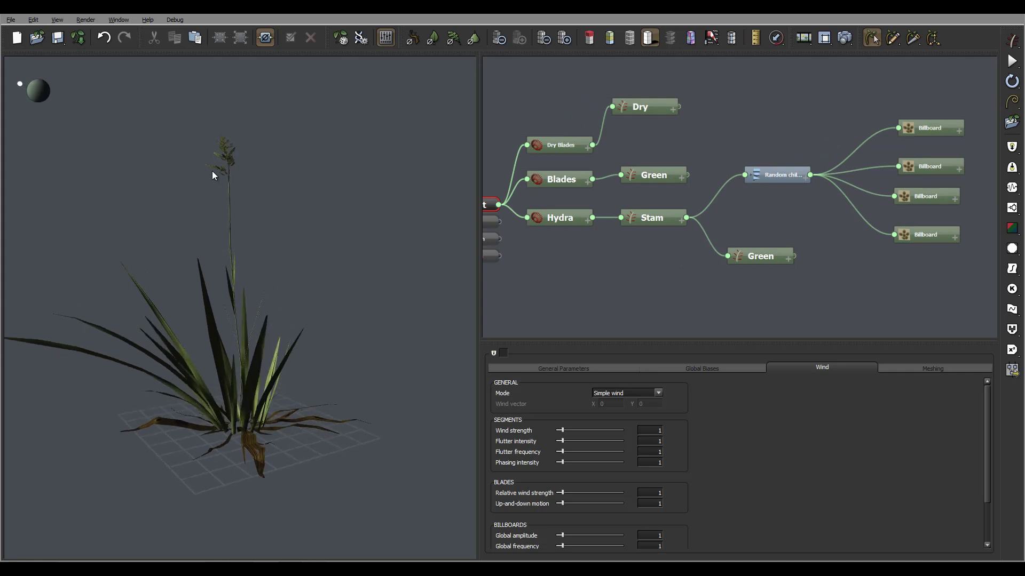
pyautogui.moveTo(313, 221); pyautogui.dragTo(216, 238)
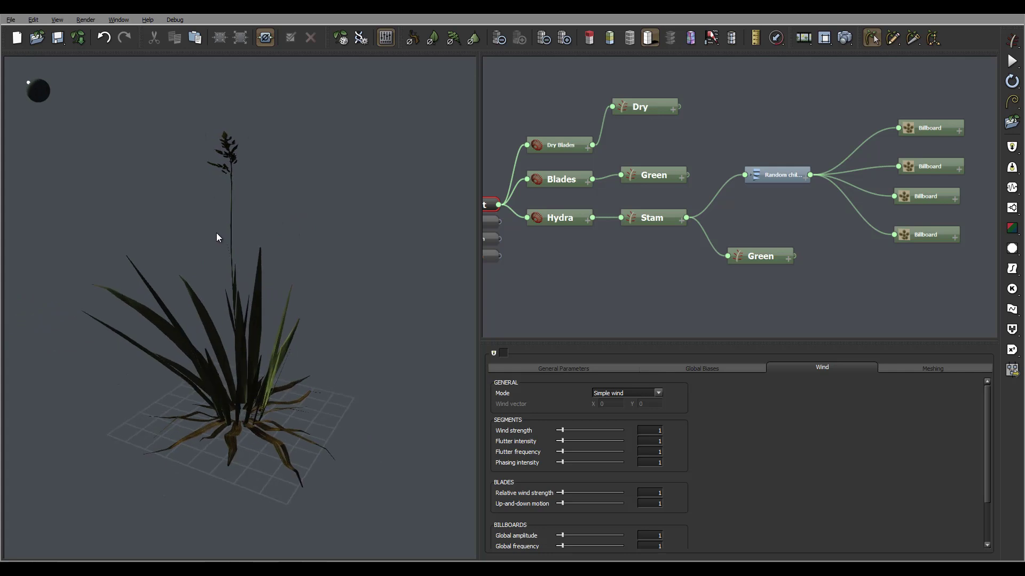